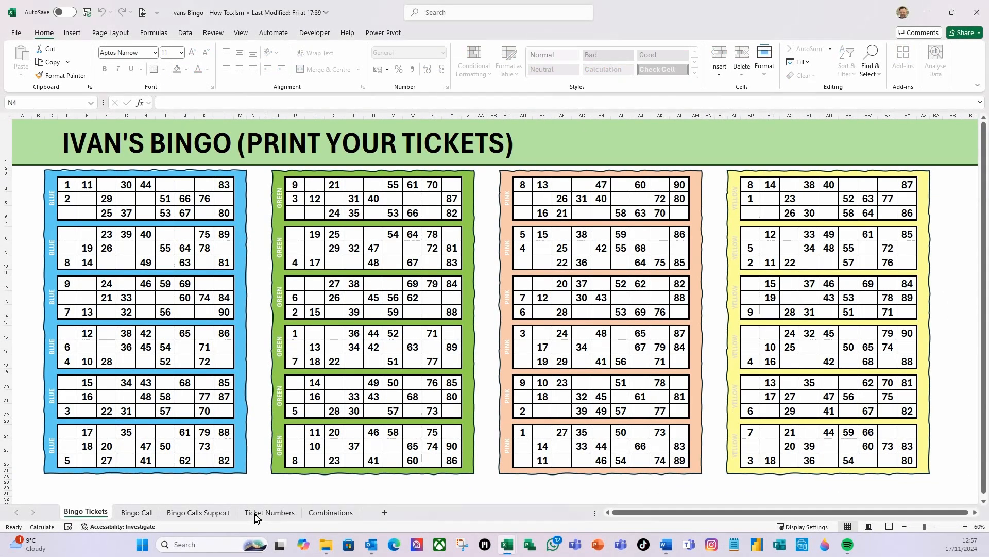
Copy the Column 1 to Column 9 headings in V23:AD23 on the Ticket Numbers sheet.
left_click(257, 515)
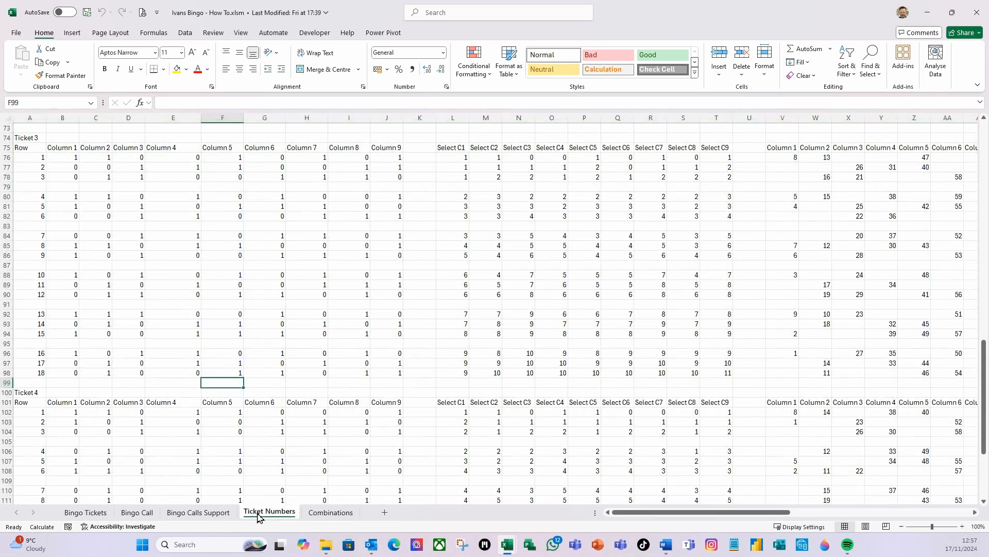
scroll(775, 240, "up", 10)
scroll(773, 242, "up", 12)
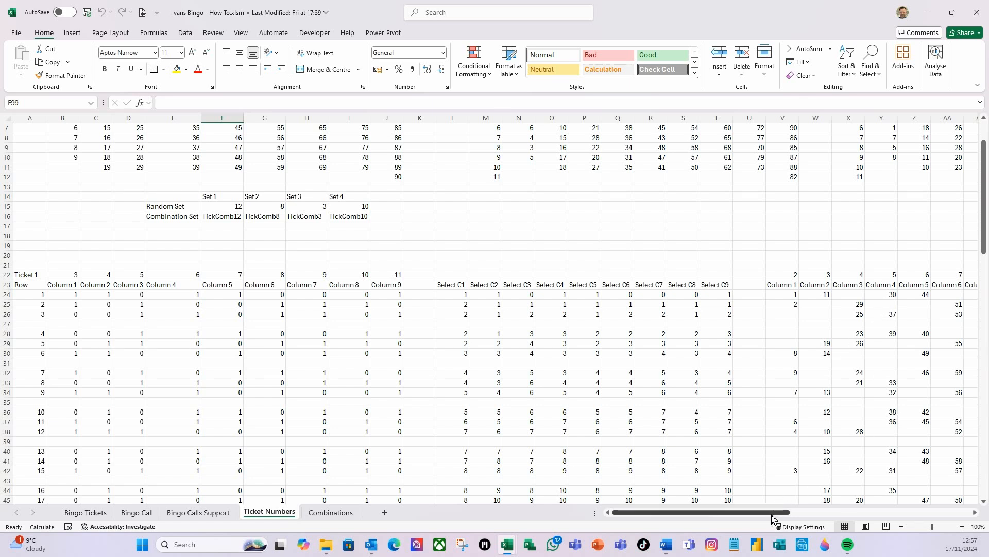
left_click_drag(776, 512, 836, 524)
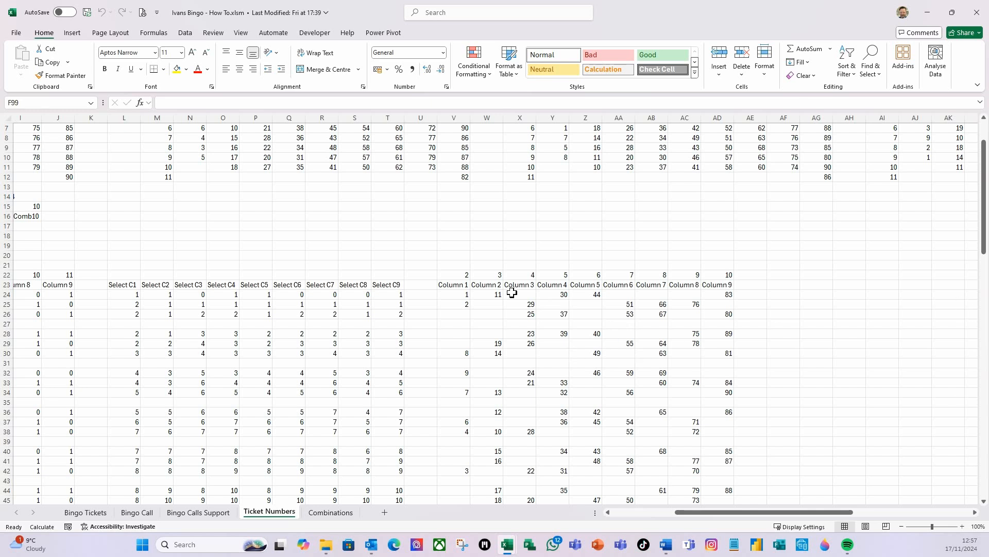
left_click_drag(454, 286, 718, 286)
key("ctrl+c")
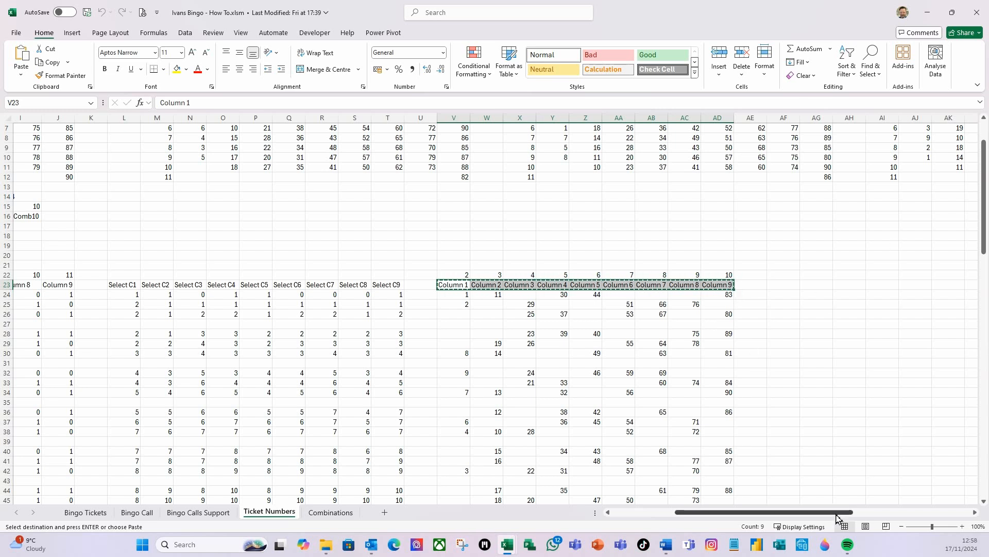
Paste the copied column headings starting at cells AF23 and AK37.
left_click_drag(840, 512, 858, 512)
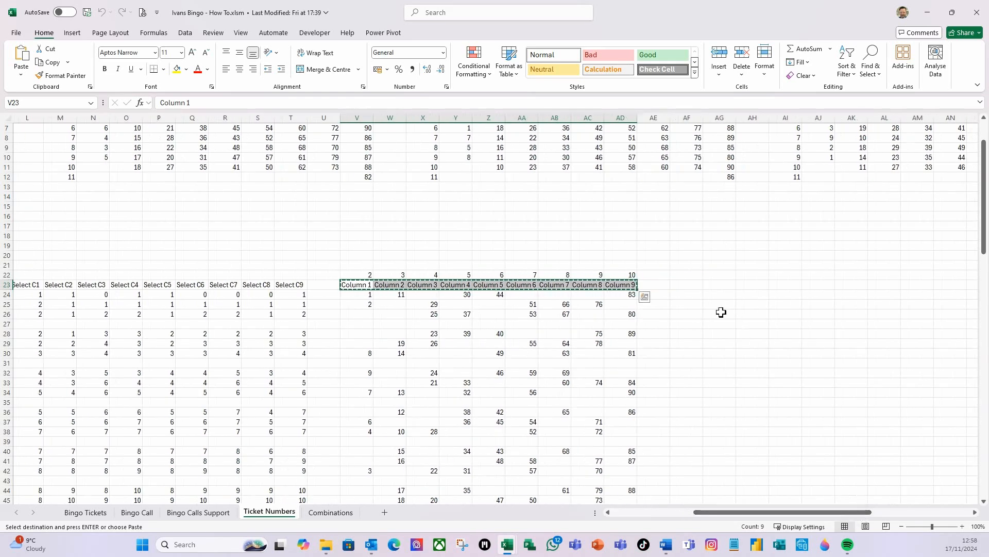
left_click(689, 285)
left_click(852, 422, "ctrl")
key("ctrl+v")
Paste the same column headings at AF49 and AF75, in line with the heading rows of the second and third tickets.
scroll(830, 379, "down", 2)
scroll(829, 377, "down", 3)
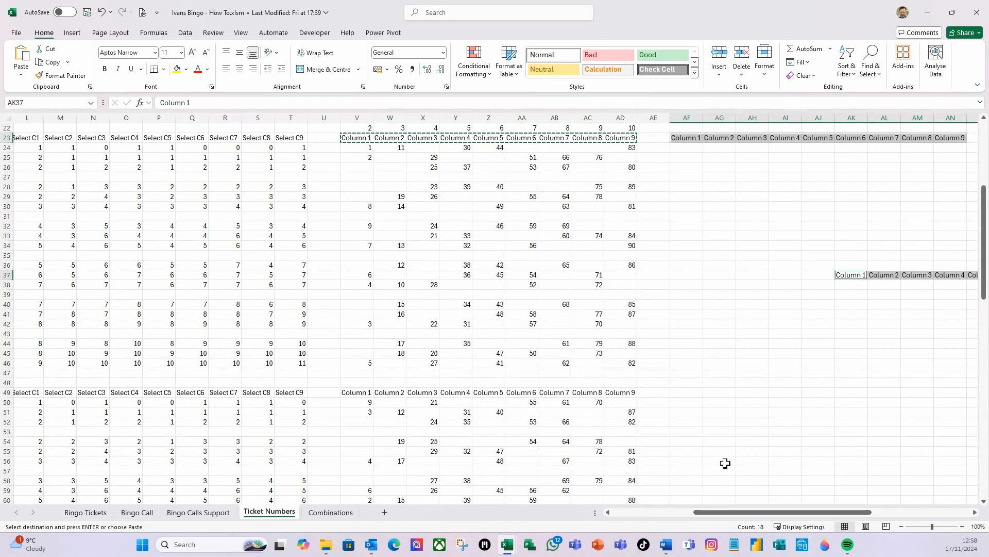
left_click(692, 394)
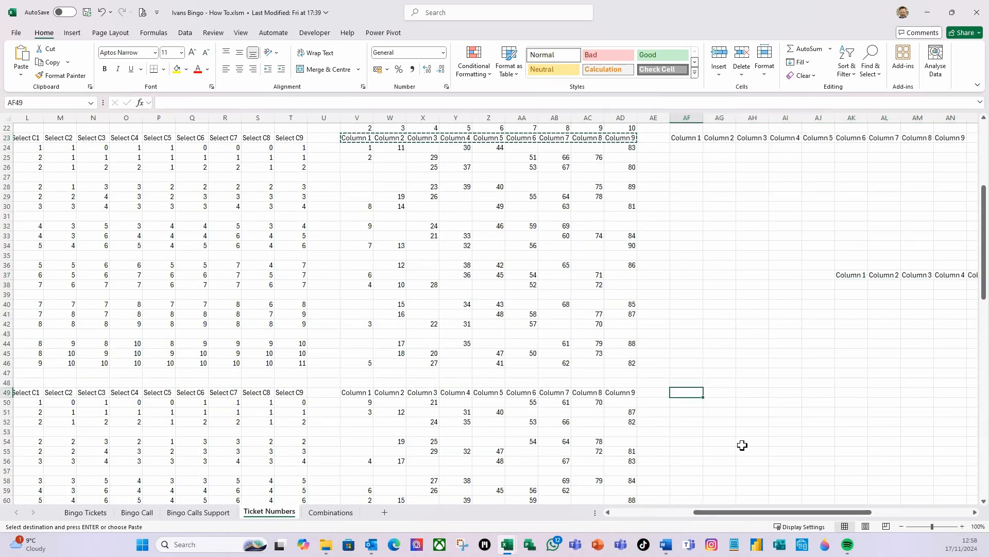
key("ctrl+v")
scroll(728, 337, "down", 3)
scroll(729, 337, "down", 6)
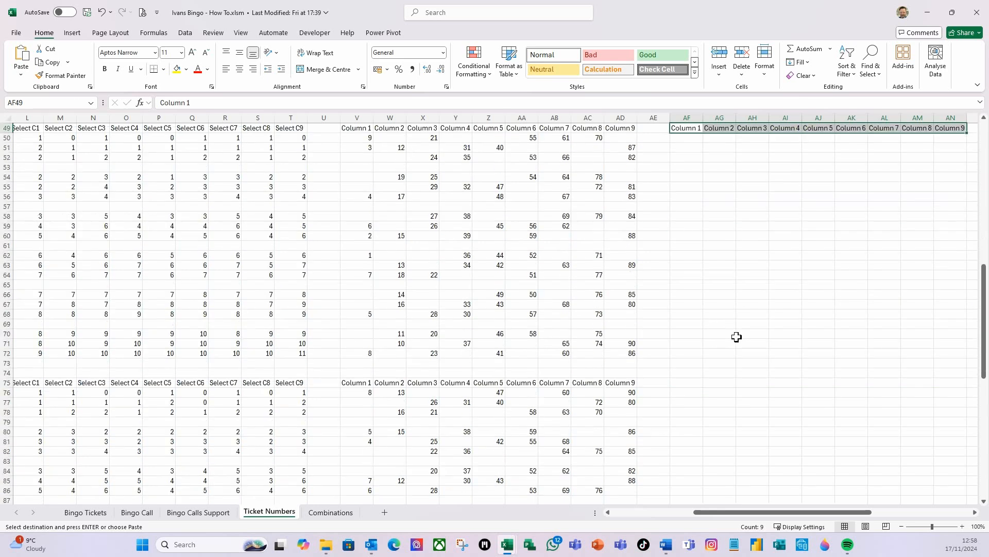
left_click(688, 384)
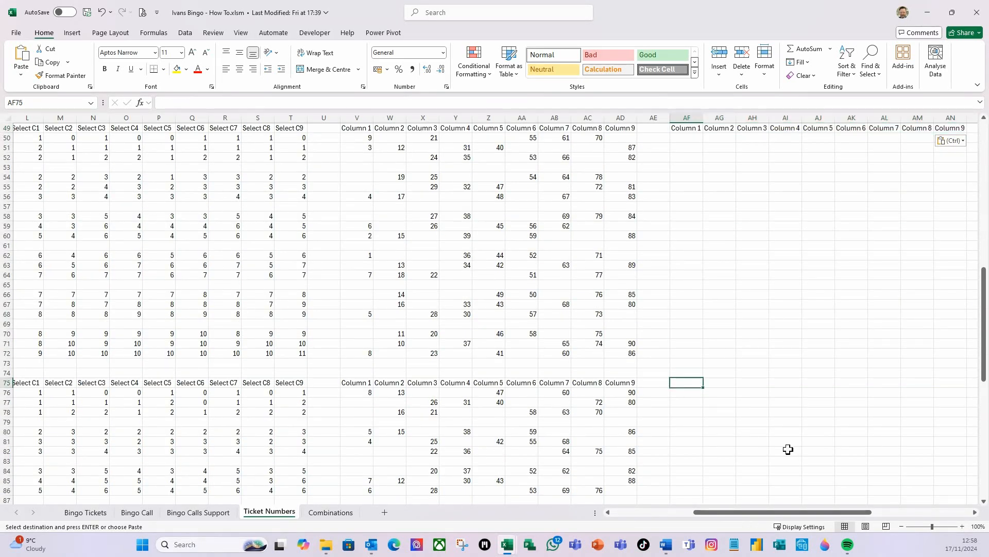
key("ctrl+v")
Clear the stray Column 1 to Column 9 headings from AK37:AS37.
scroll(728, 319, "up", 12)
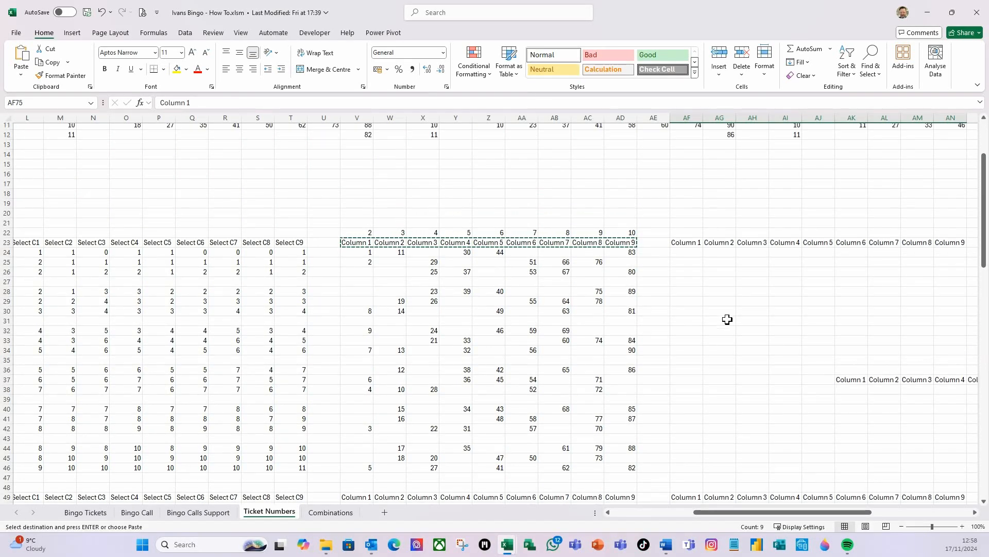
left_click(851, 363)
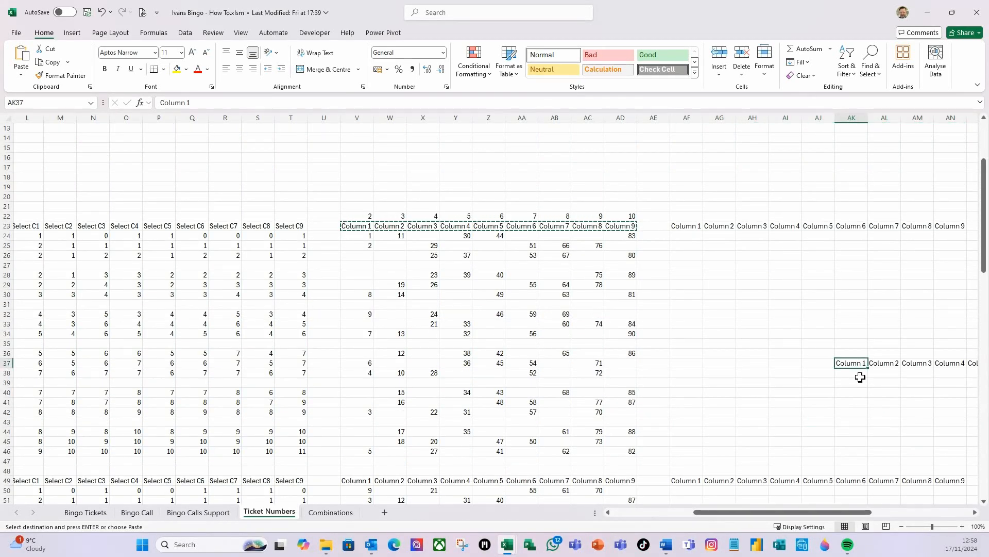
key("Escape")
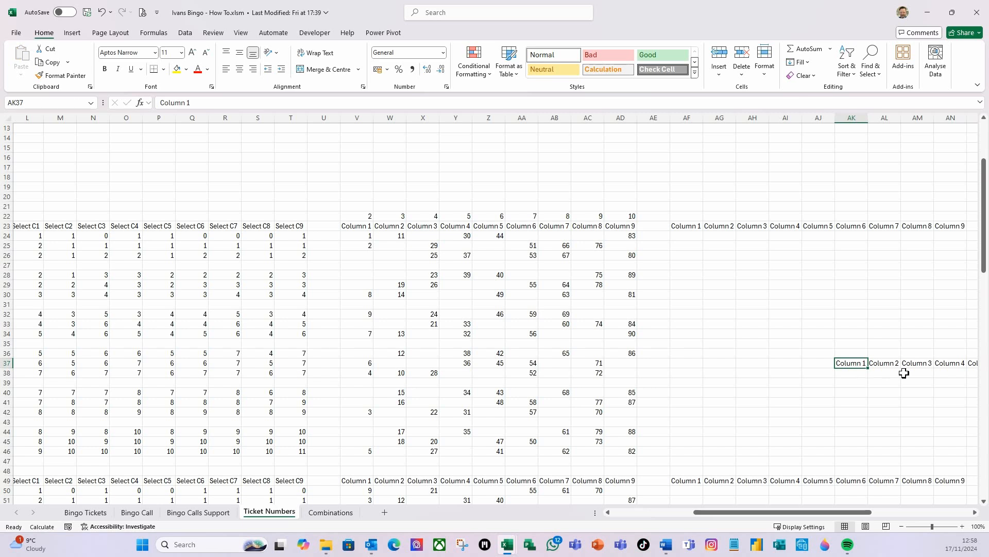
key("ctrl+shift+Right")
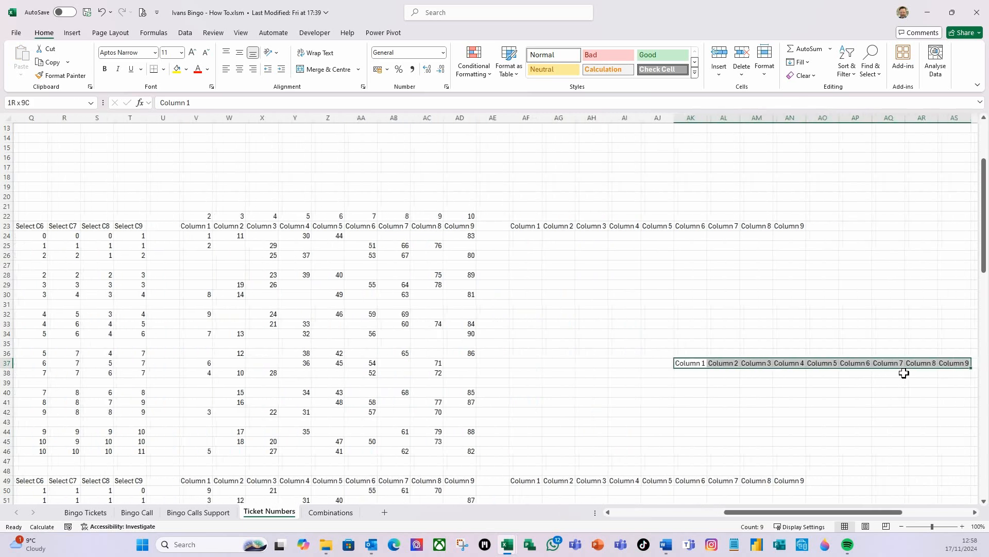
key("Delete")
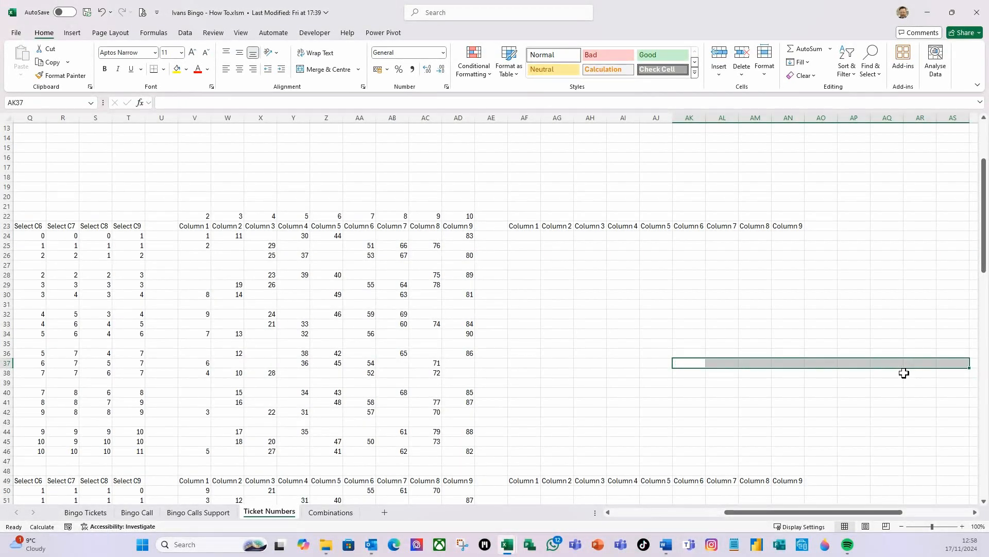
Copy the headings in AF75:AN75 to AF101, in line with the Ticket 4 heading row.
left_click(625, 306)
scroll(617, 279, "down", 20)
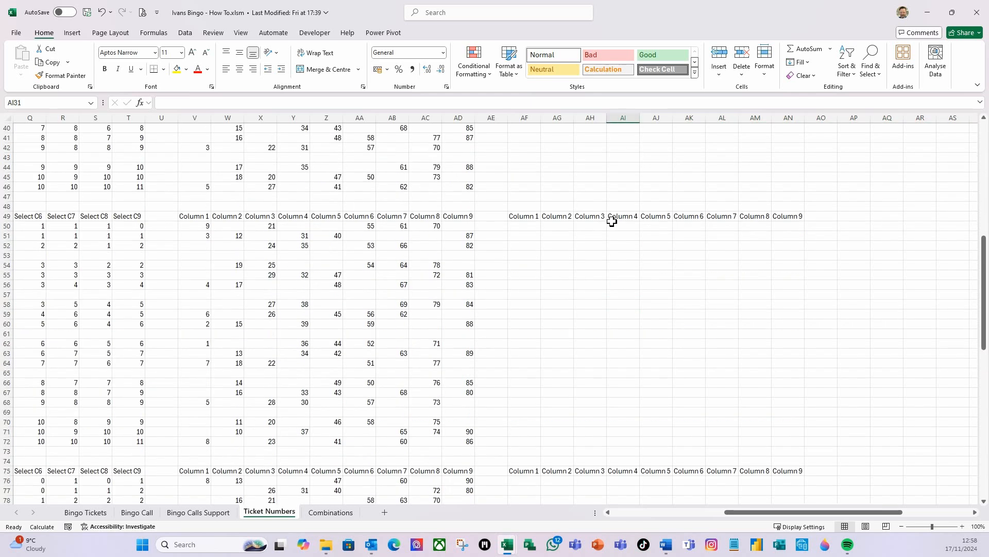
scroll(615, 232, "up", 4)
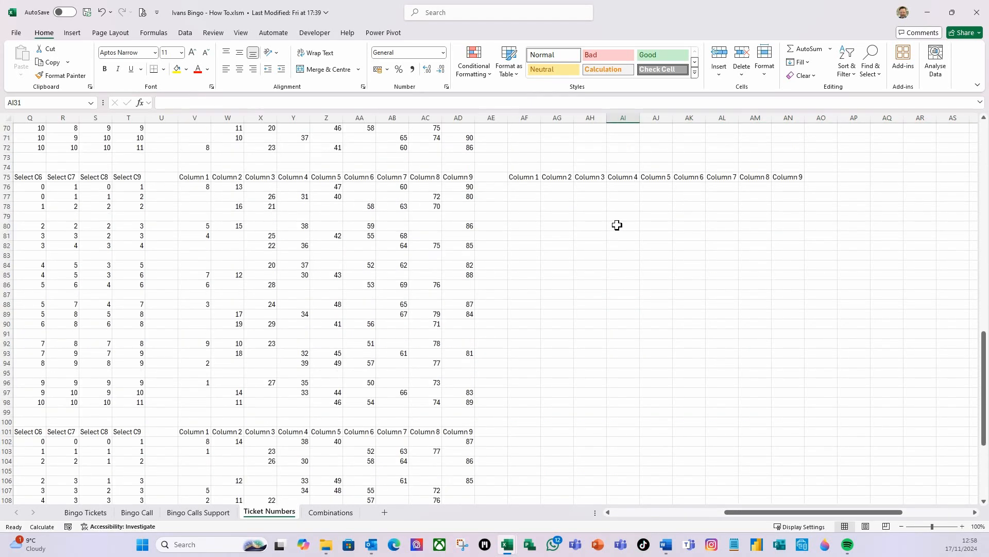
left_click_drag(523, 209, 783, 206)
key("ctrl+c")
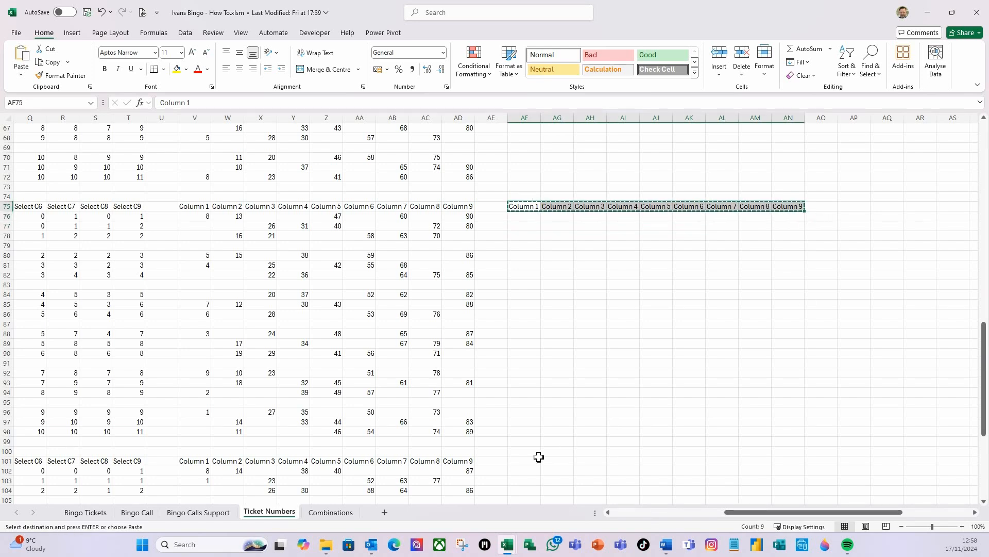
left_click(517, 462)
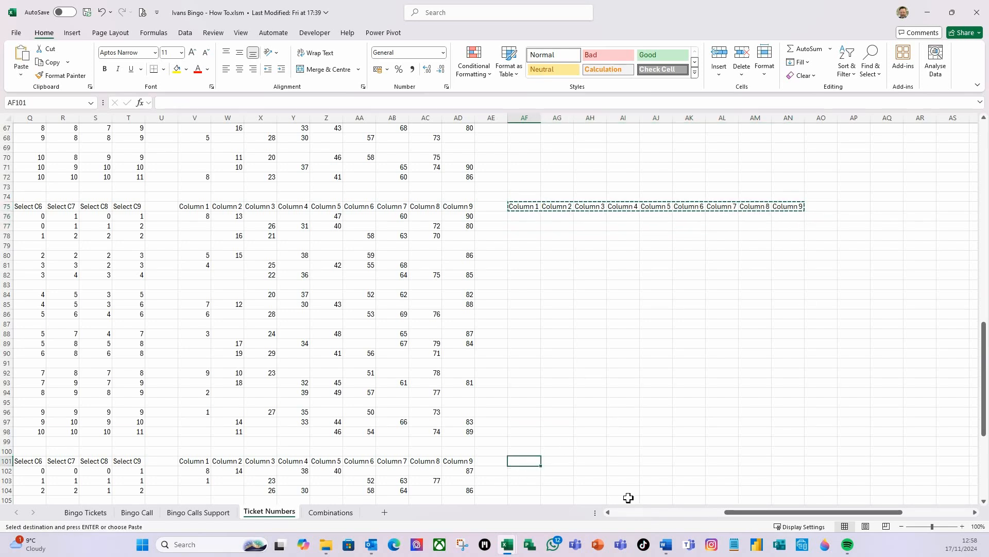
key("ctrl+v")
left_click(641, 382)
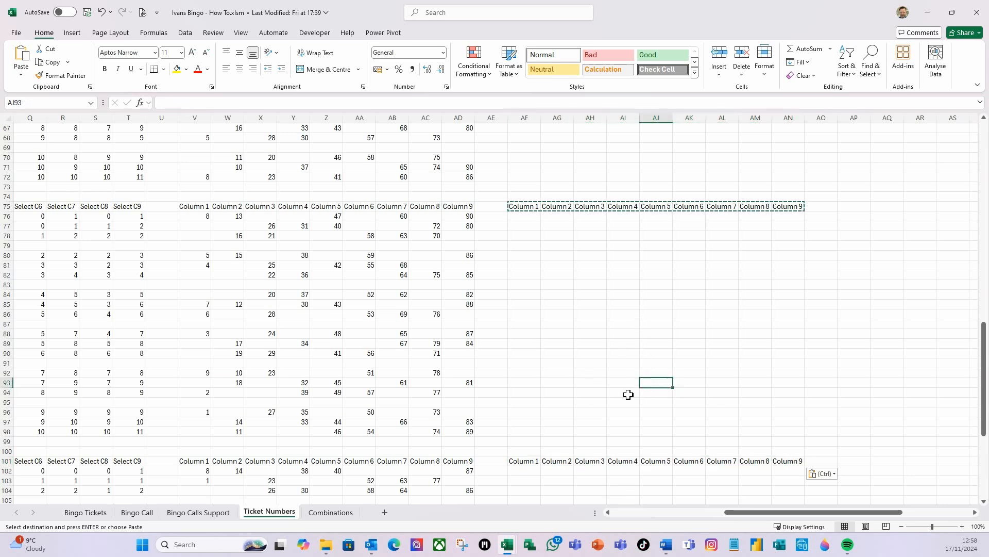
Enter the formula =LARGE(V24:V26,1) in AF24, under the new Column 1 heading of the first ticket.
scroll(639, 361, "down", 10)
scroll(640, 363, "up", 7)
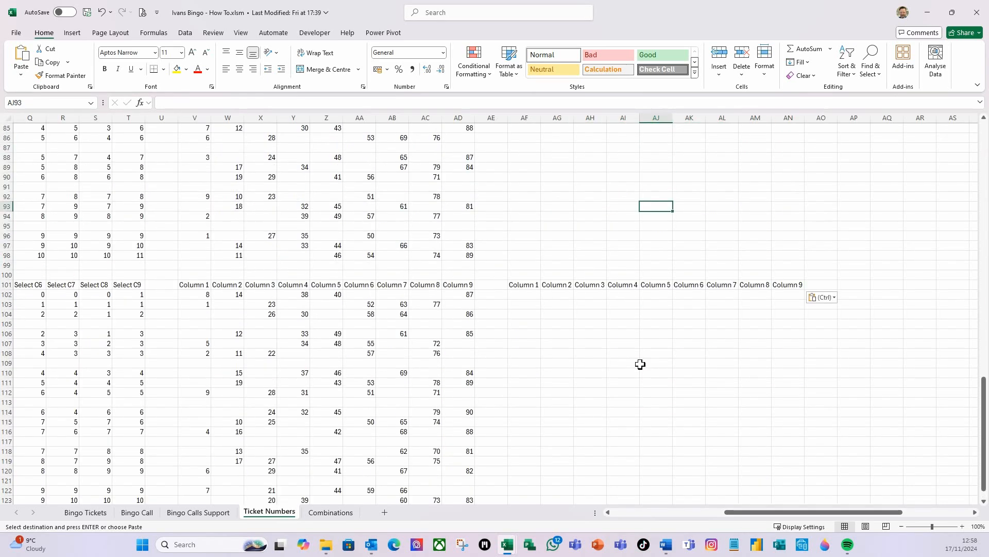
scroll(567, 367, "up", 10)
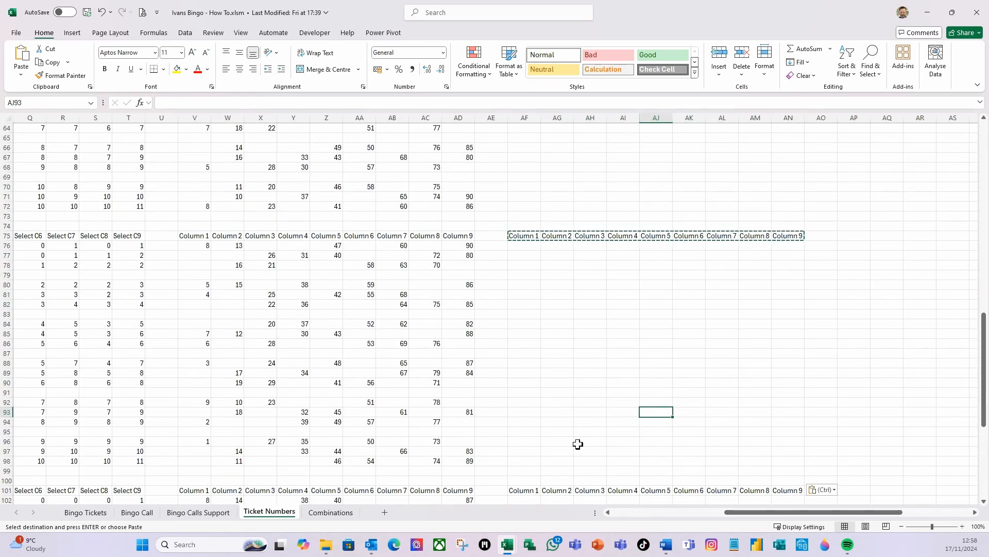
scroll(578, 287, "up", 14)
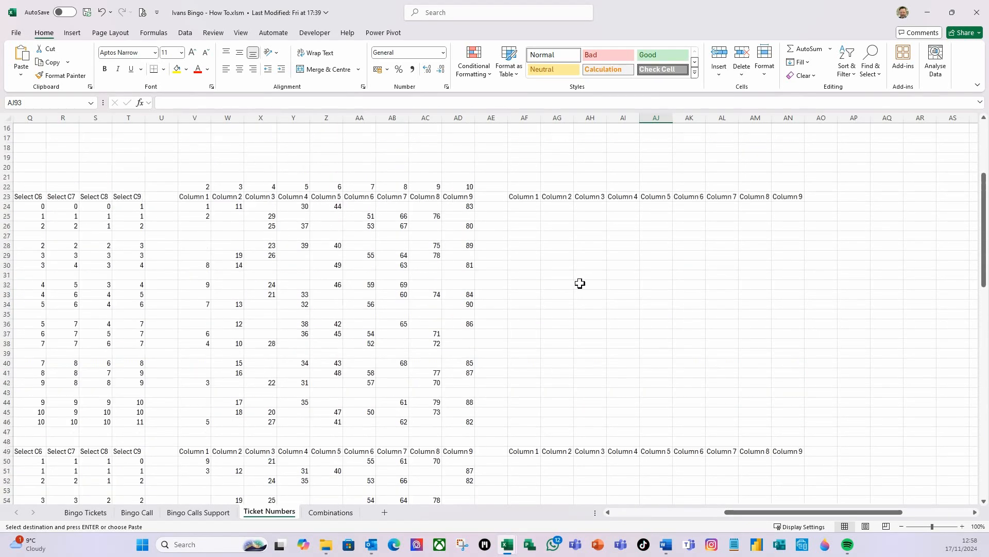
scroll(580, 281, "down", 2)
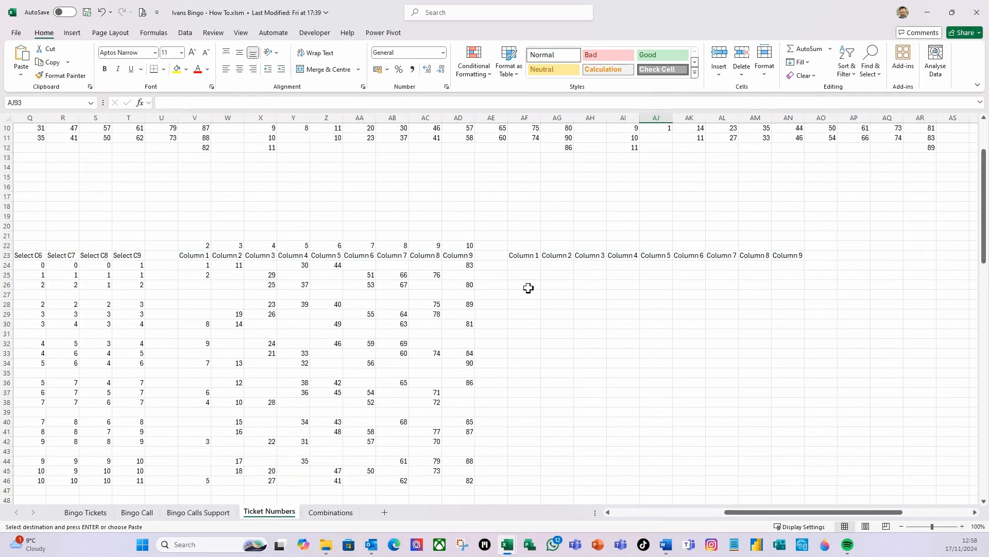
left_click(523, 264)
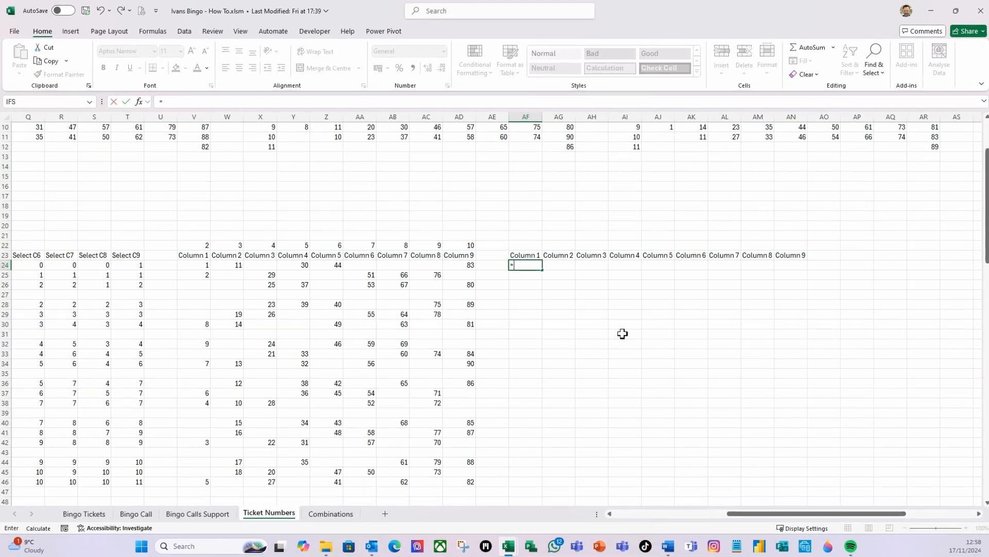
type("=larg")
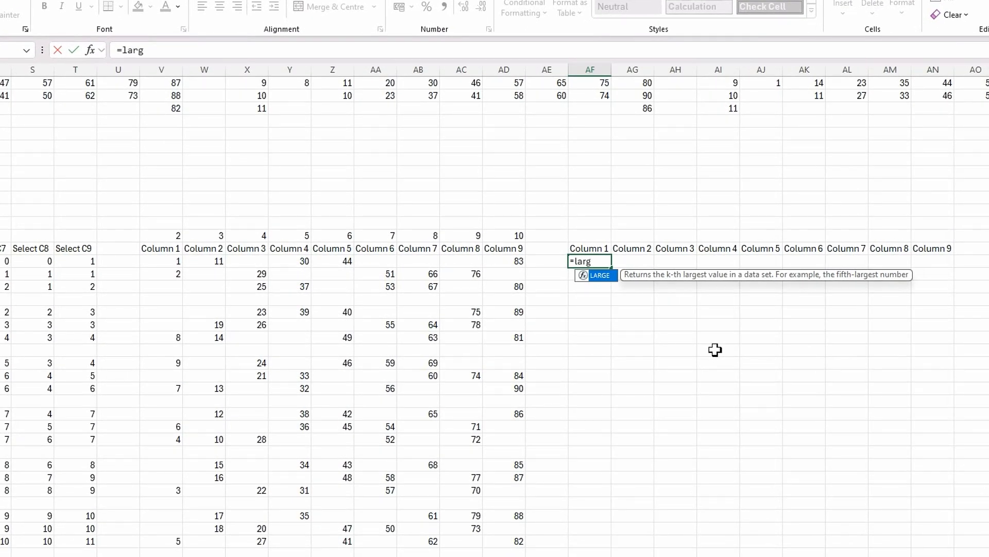
key("Tab")
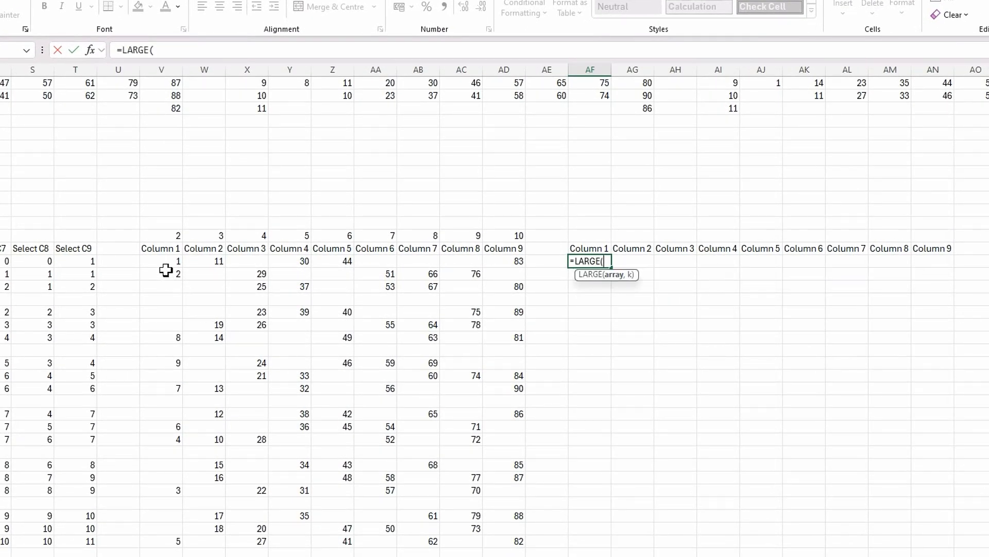
left_click_drag(165, 261, 160, 293)
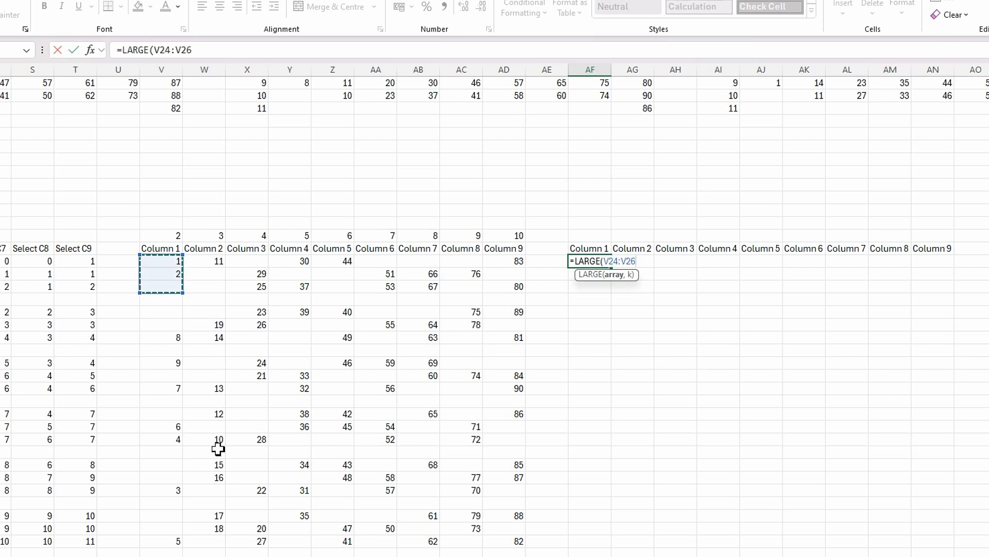
type(",1")
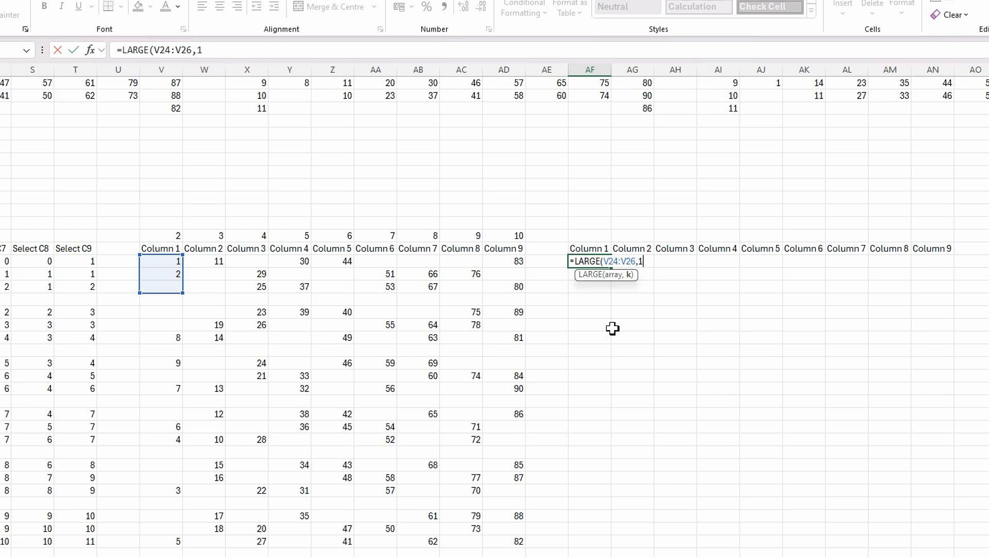
type(")")
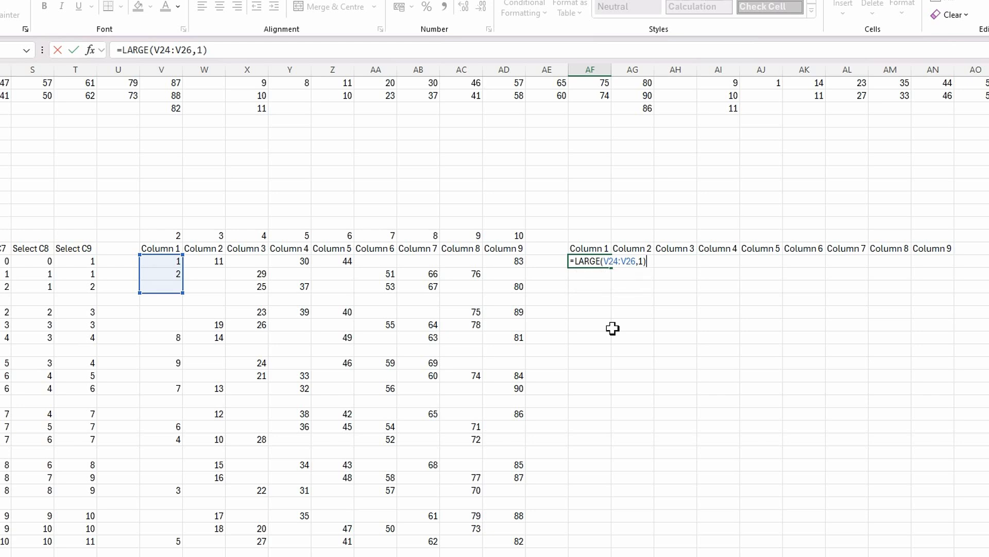
key("Return")
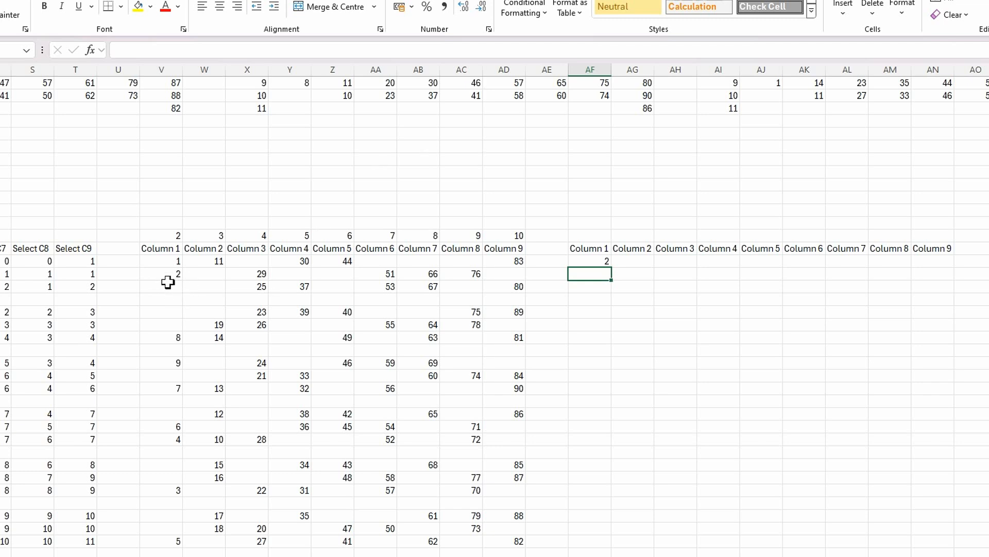
Review the LARGE formula in AF24, clear it from the cell, and select AF26.
left_click(607, 261)
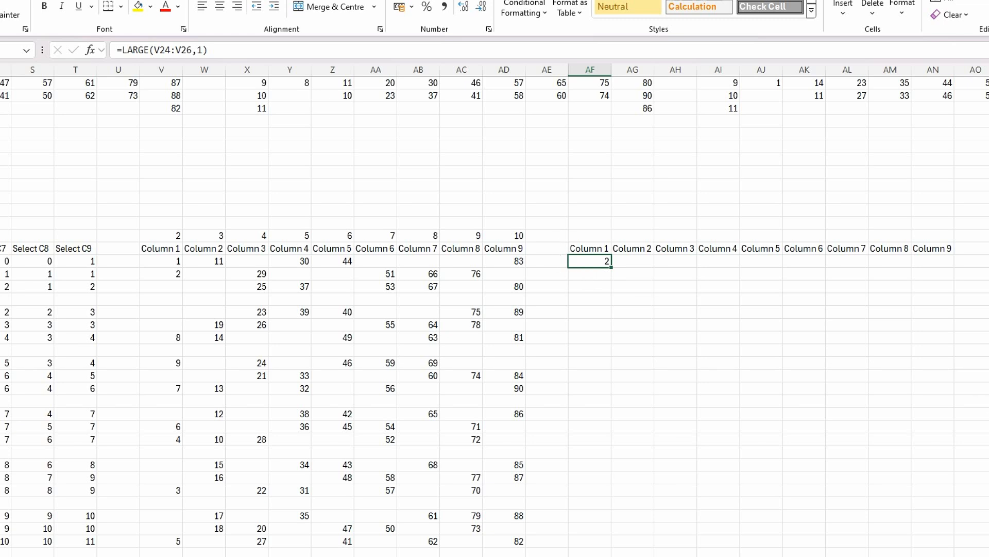
key("F2")
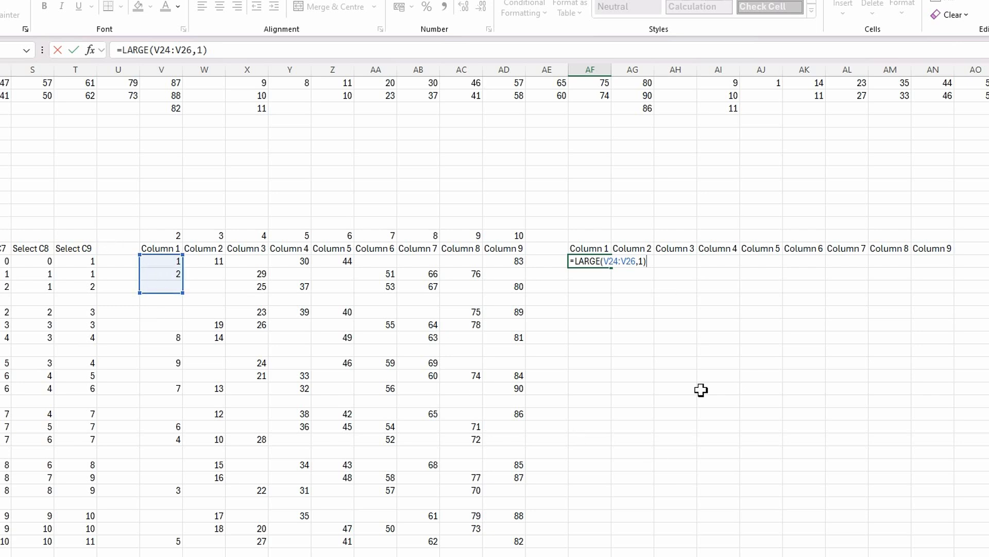
key("ctrl+Return")
left_click(647, 337)
left_click(597, 261)
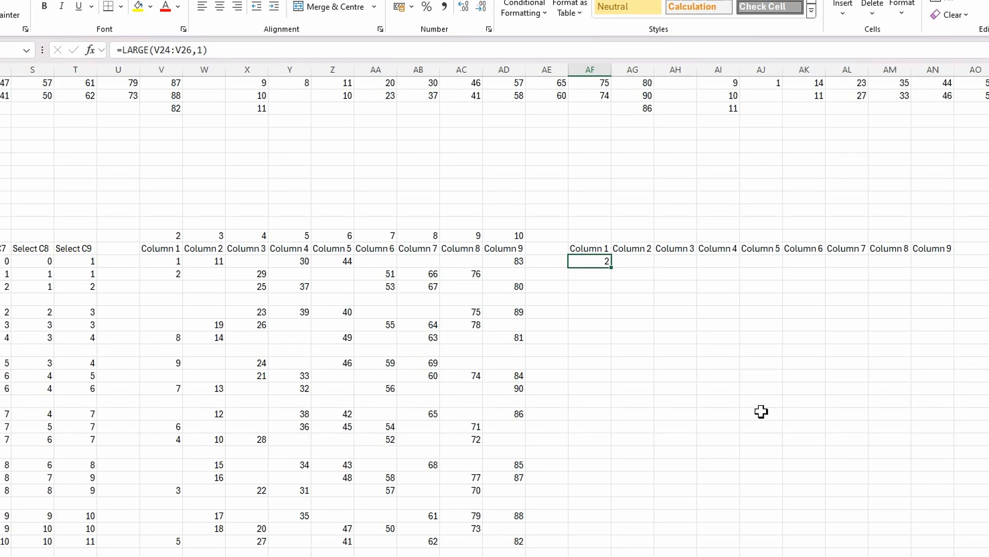
key("Delete")
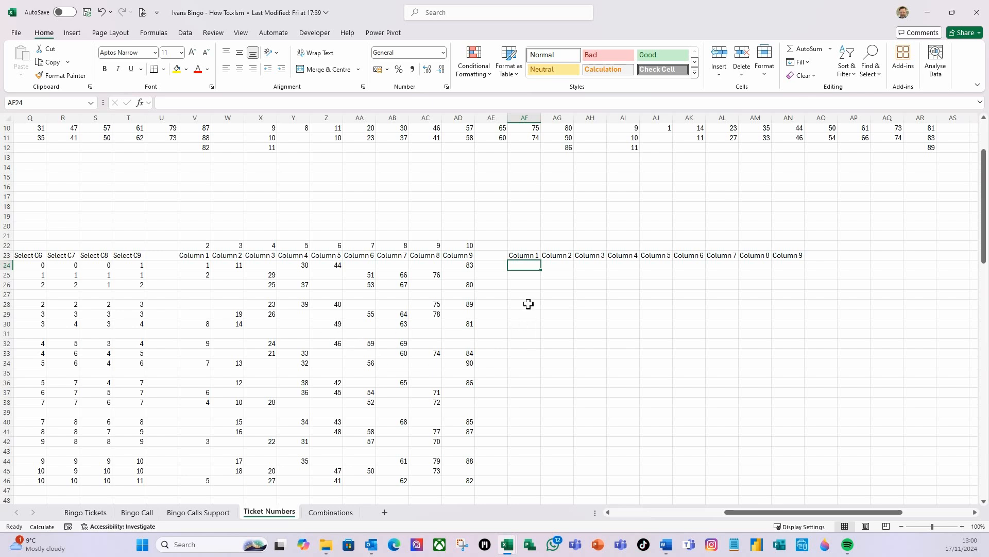
left_click(534, 287)
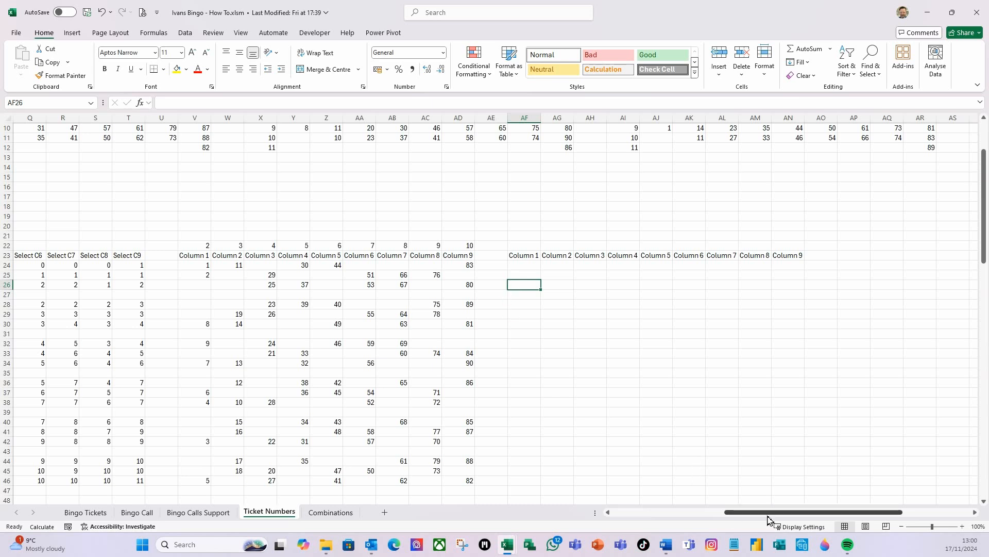
Examine the running-total formulas in L24 and L26 under the Select C1 heading.
left_click_drag(771, 517, 652, 520)
left_click(454, 265)
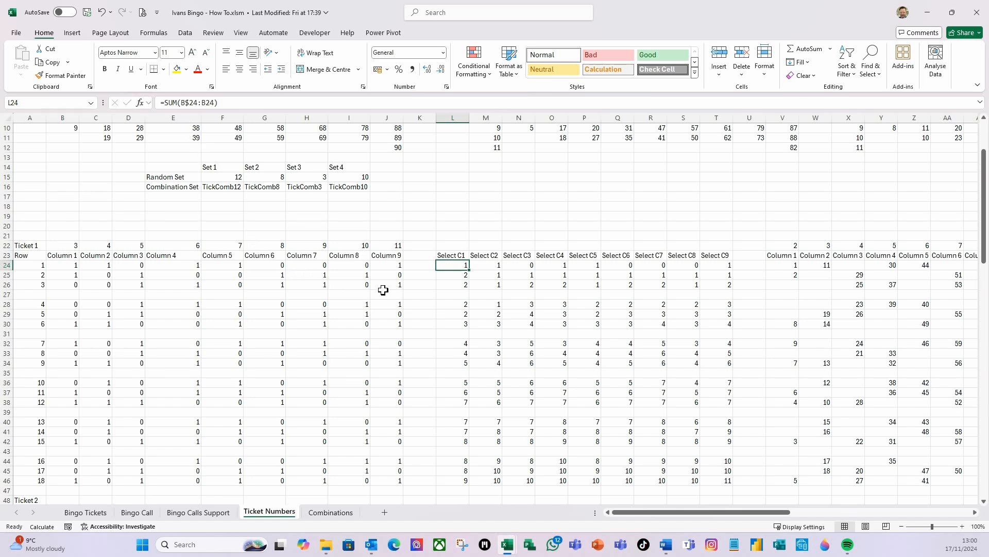
left_click(452, 286)
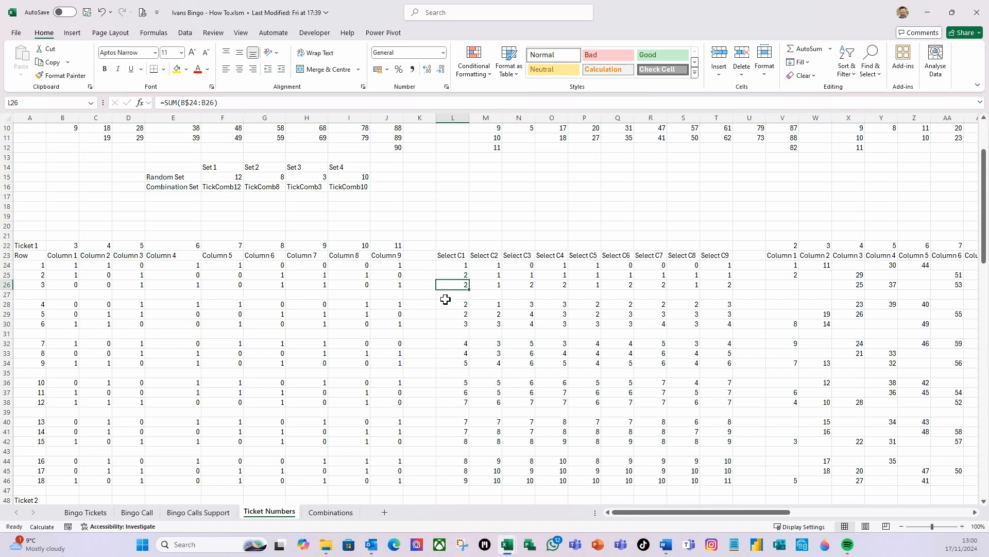
Enter the formula =COUNT(V$26:V26) in AF26, with only the row of the first reference locked.
left_click_drag(634, 512, 720, 516)
left_click(652, 285)
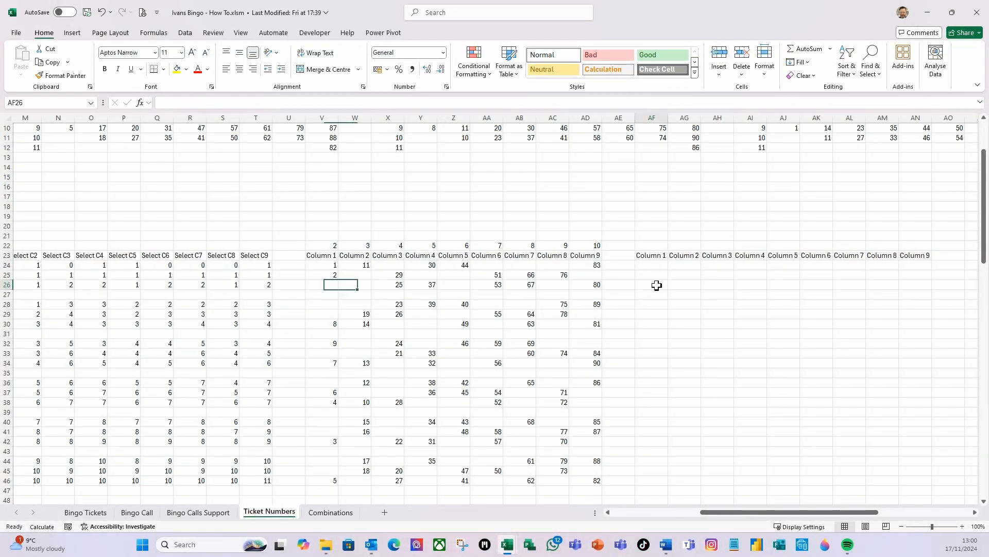
type("=co")
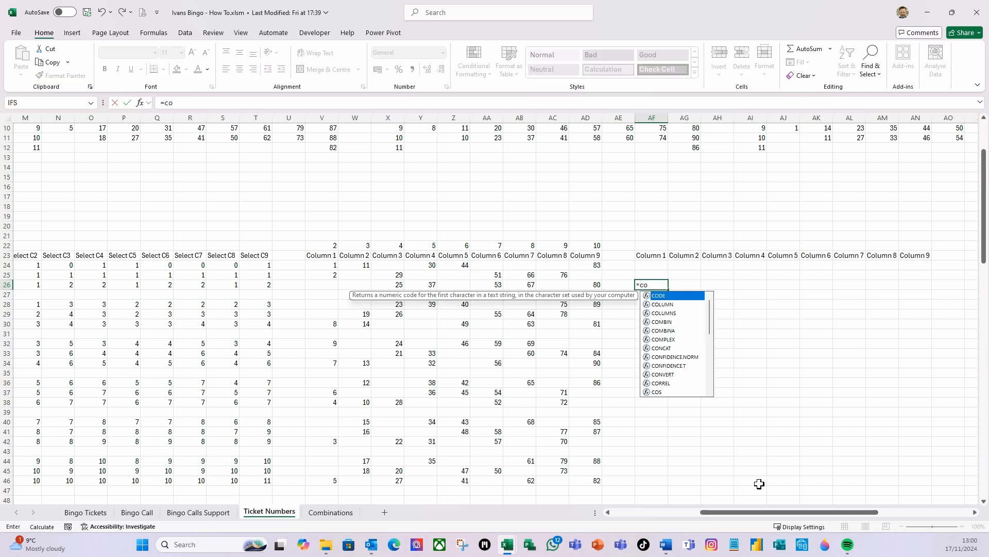
type("unt")
key("Tab")
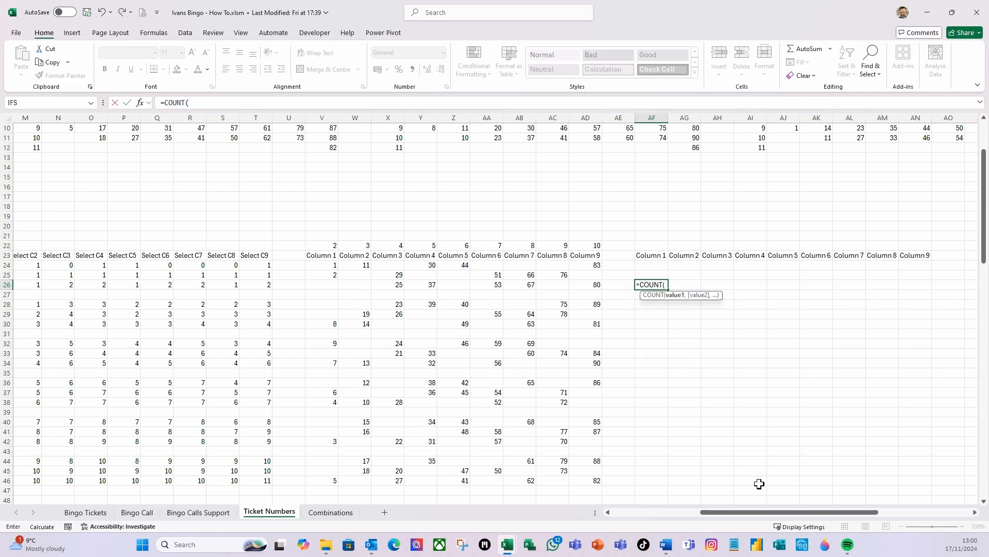
left_click(323, 289)
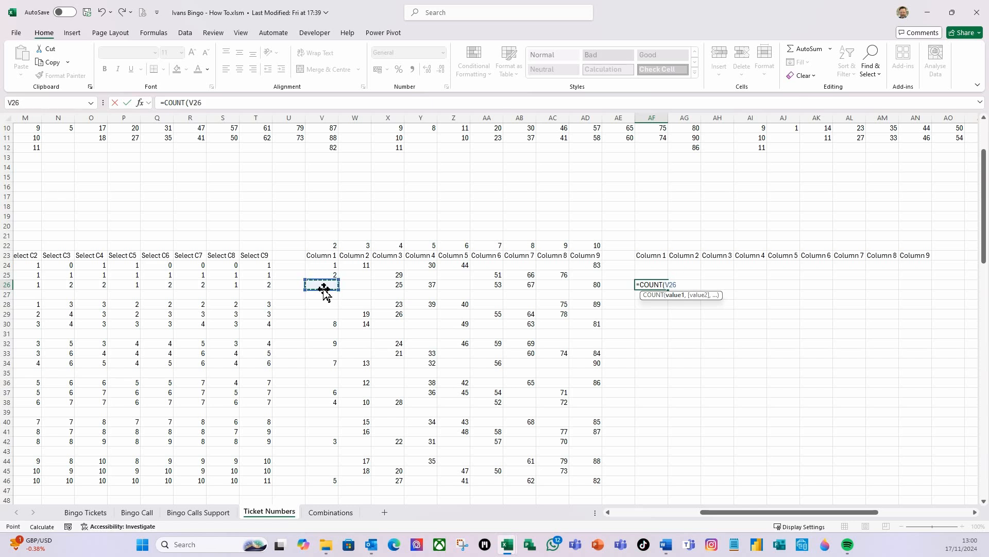
key("F8")
left_click_drag(673, 284, 691, 285)
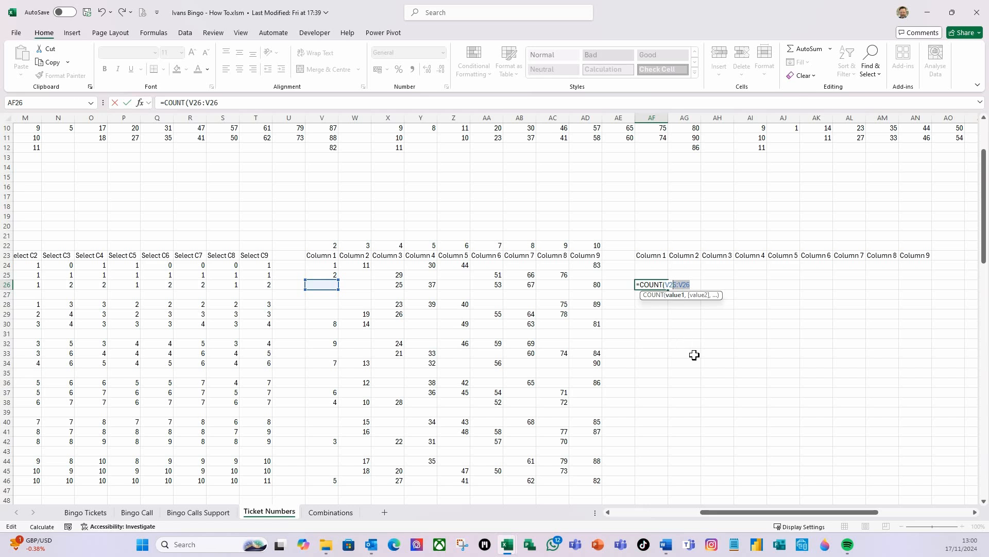
left_click(673, 284)
key("F4")
key("F4")
left_click(691, 285)
type(")")
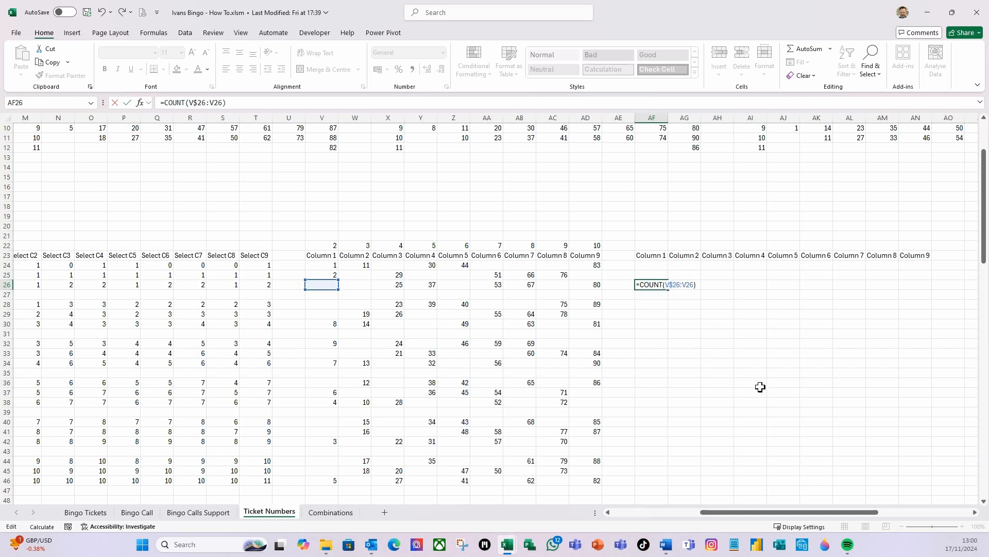
key("Return")
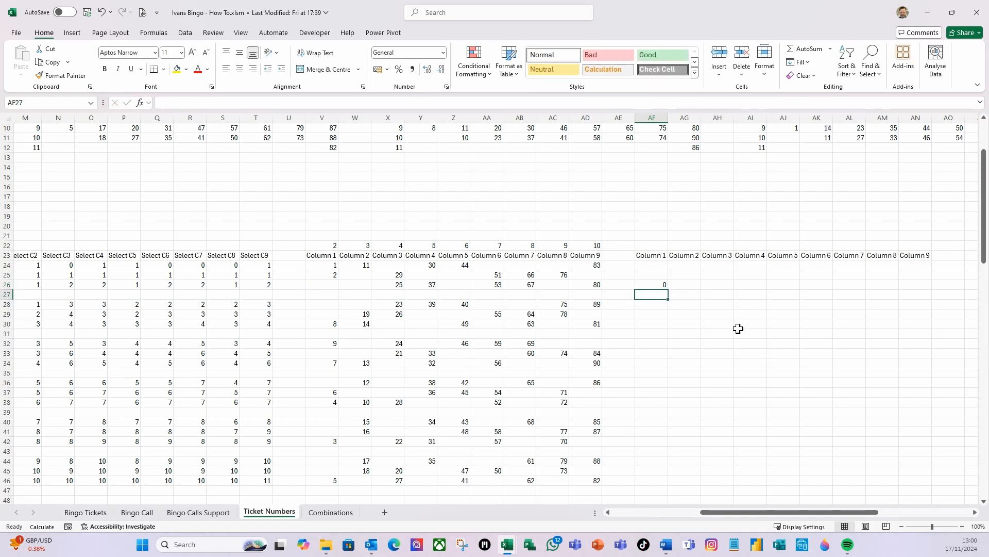
Fill the COUNT formula from AF26 up to AF24 and recalculate the sheet to test it on new numbers.
left_click(661, 282)
mouse_move(669, 290)
left_mouse_down()
mouse_move(667, 264)
mouse_move(797, 297)
mouse_move(919, 296)
mouse_move(680, 287)
left_mouse_up()
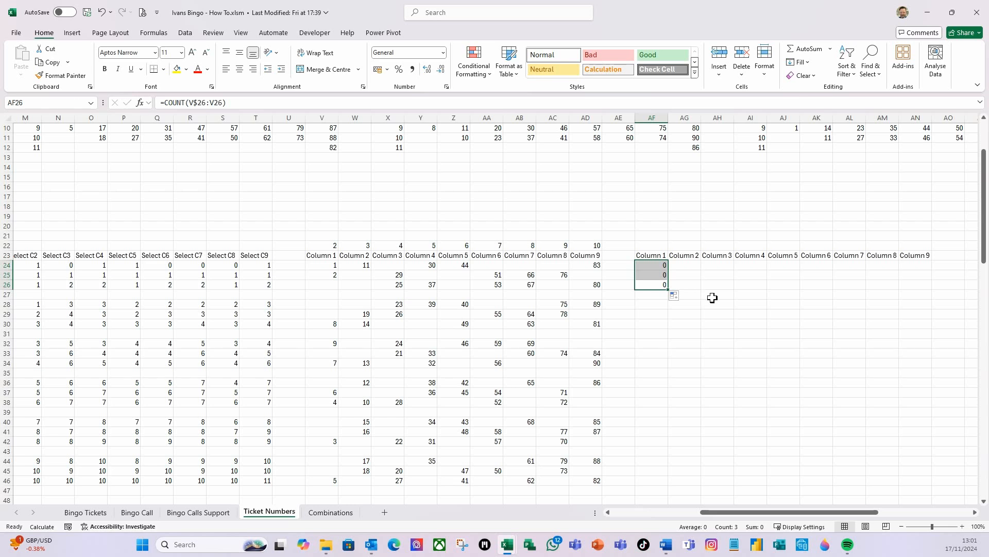
key("F9")
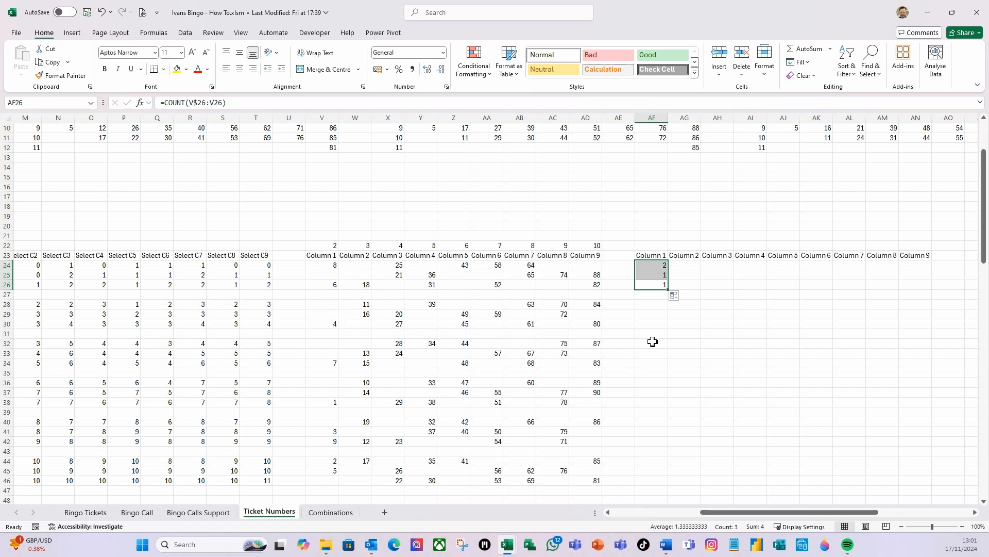
Wrap the count in AF26 in an IF that leaves blanks empty: =IF(V26<>"",COUNT(V$26:V26),"").
left_click(646, 287)
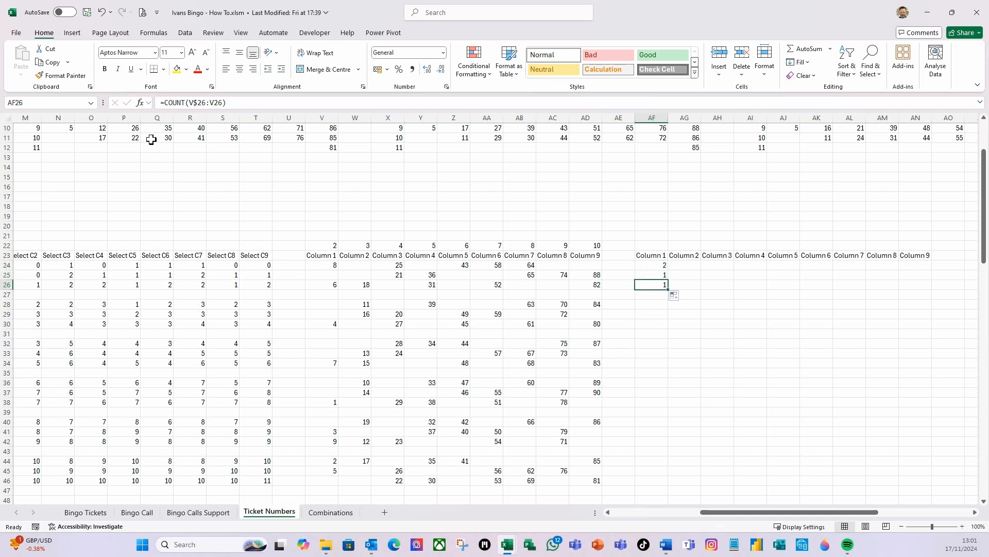
left_click(168, 105)
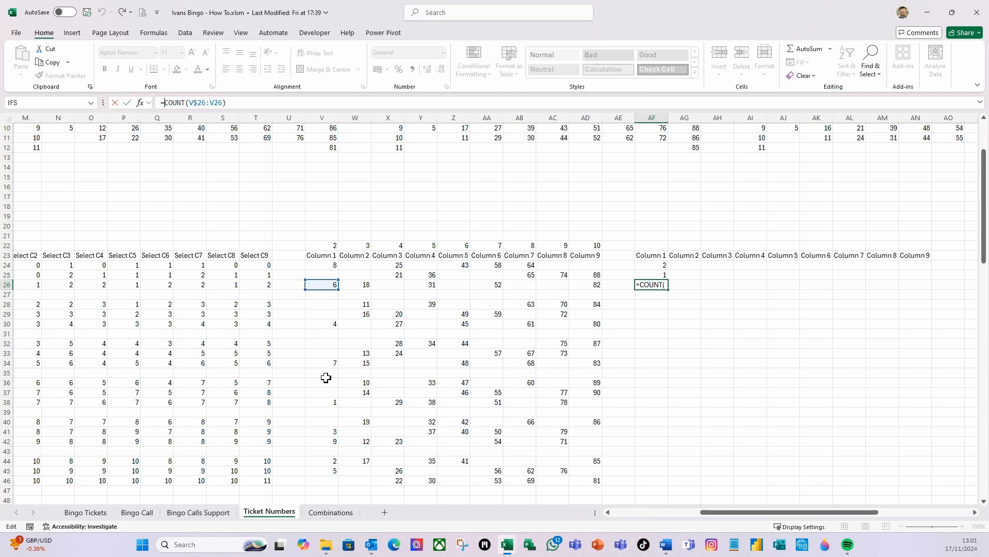
type("if(")
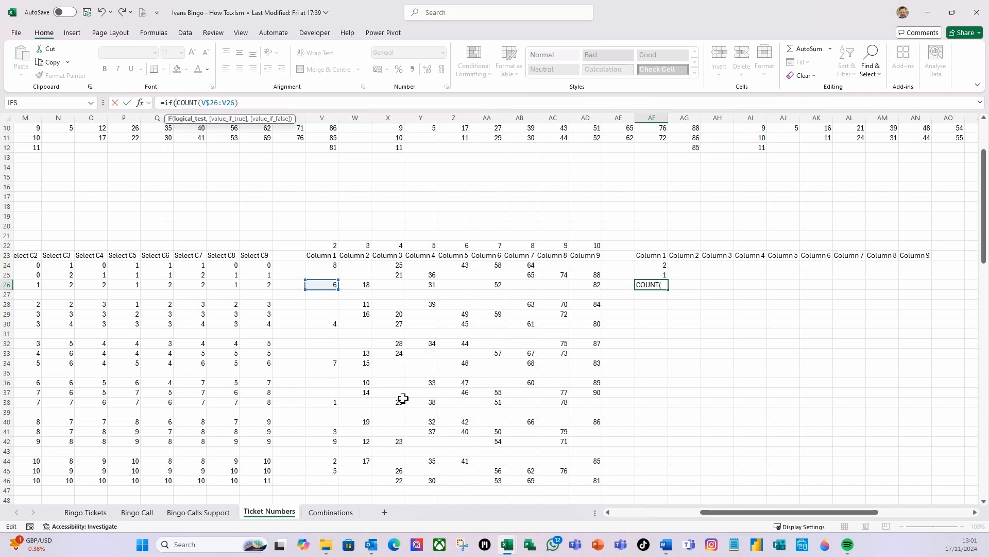
left_click(327, 287)
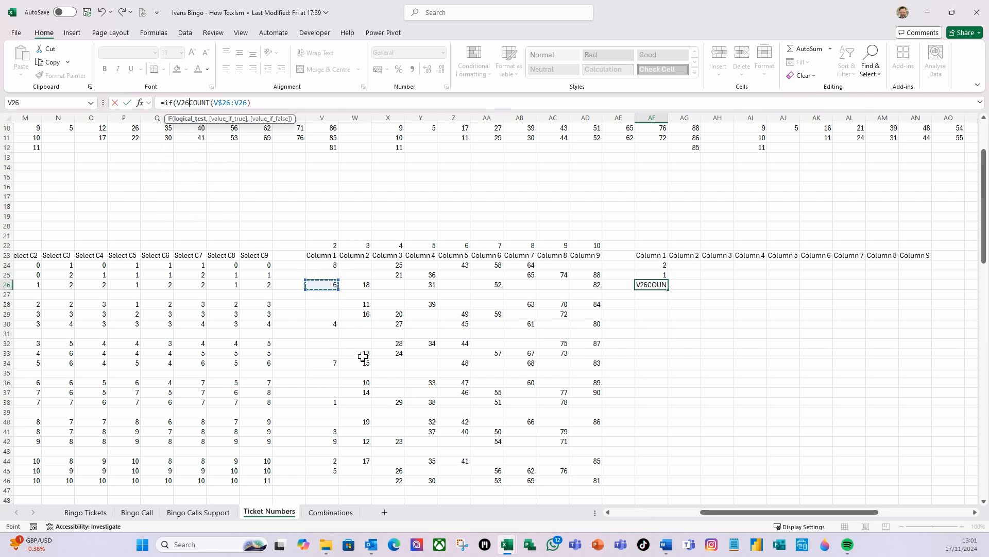
type("<>\"\",")
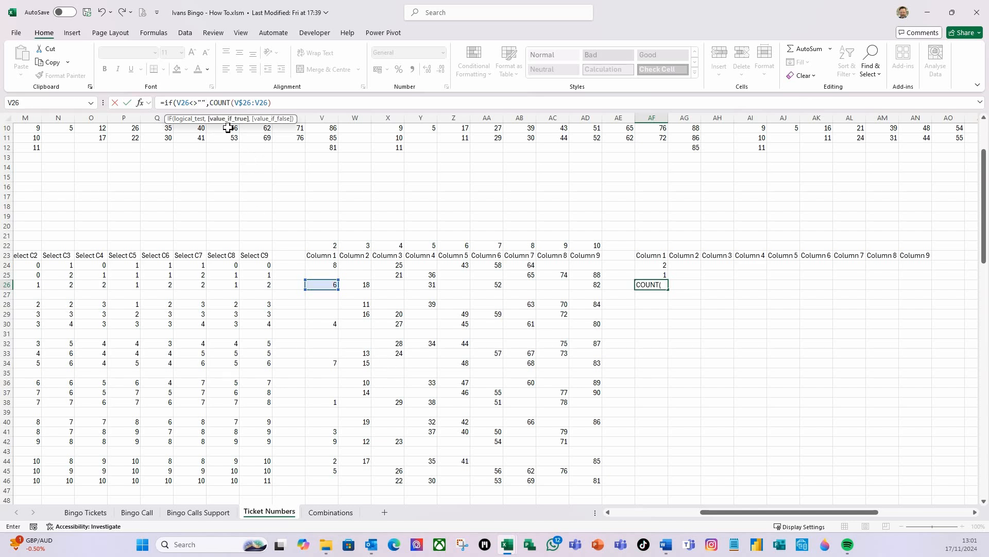
left_click(292, 102)
type(",\"\"")
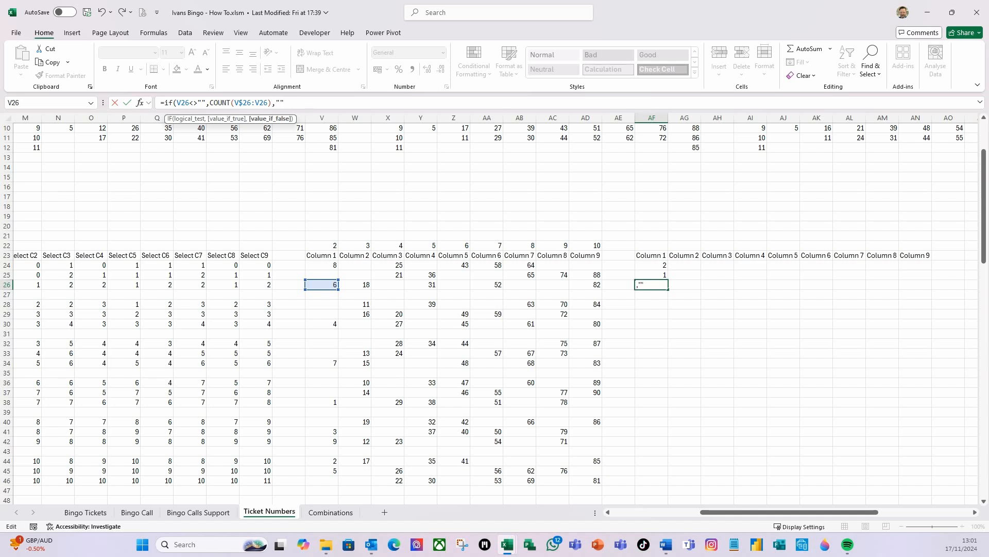
type(")")
key("Return")
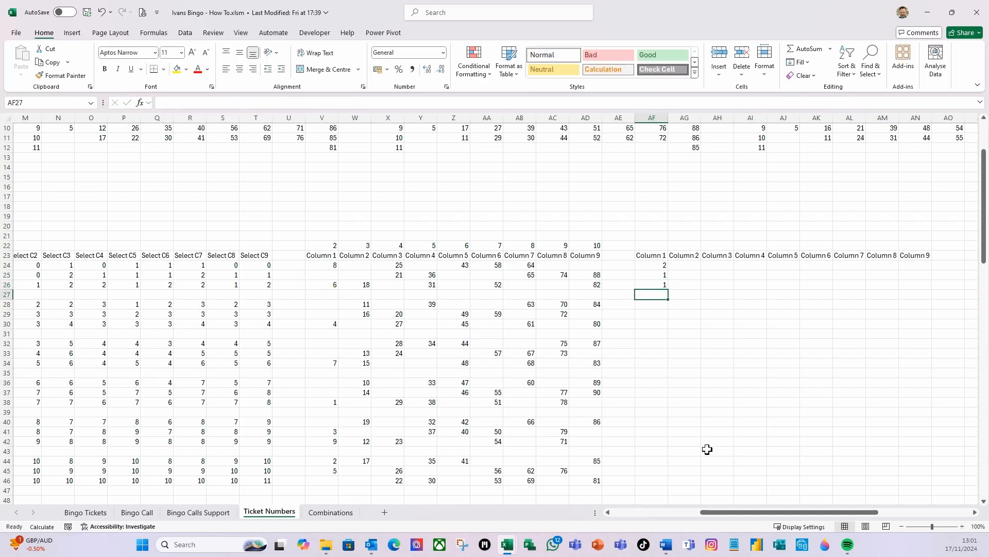
Fill the IF and COUNT formula from AF26 up to AF24 and recalculate the sheet.
left_click(652, 286)
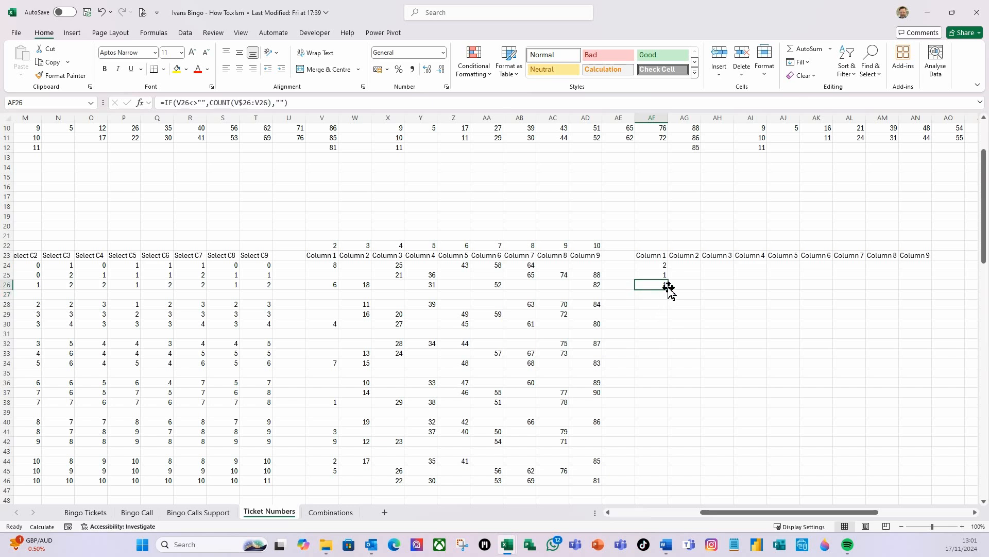
left_click_drag(668, 289, 665, 264)
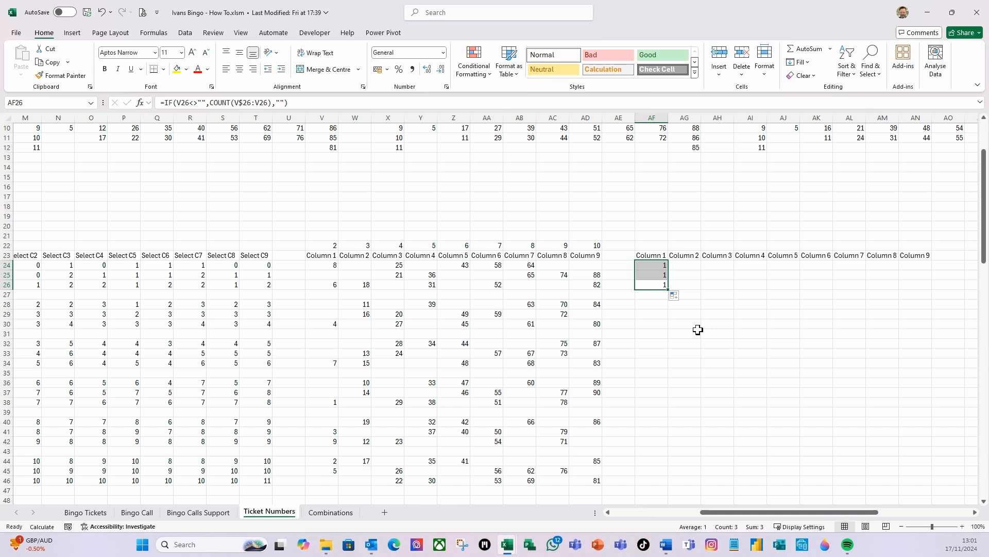
key("F9")
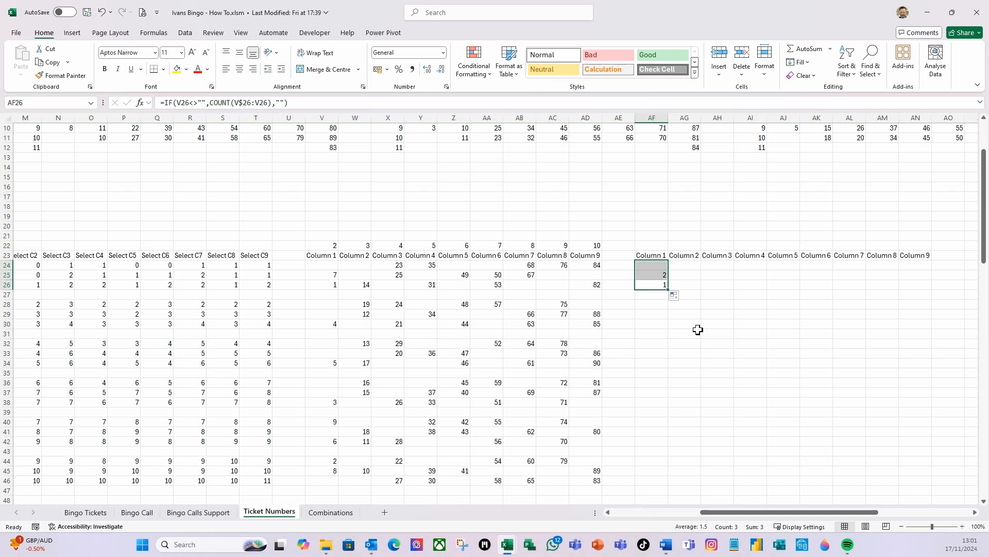
Compare the IF and COUNT formulas in AF26 and AF25 with the ticket numbers in Column 1.
left_click(672, 314)
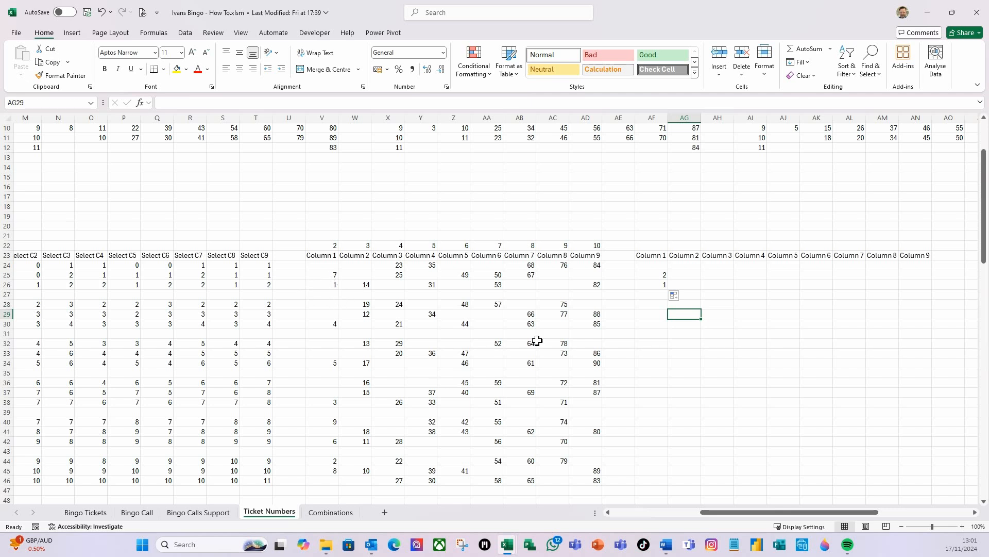
left_click(657, 287)
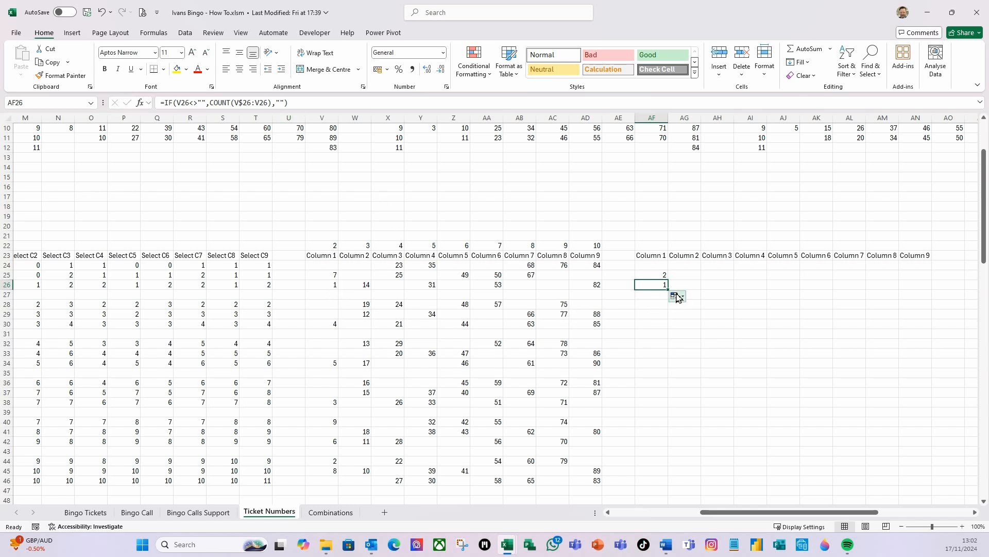
left_click(656, 277)
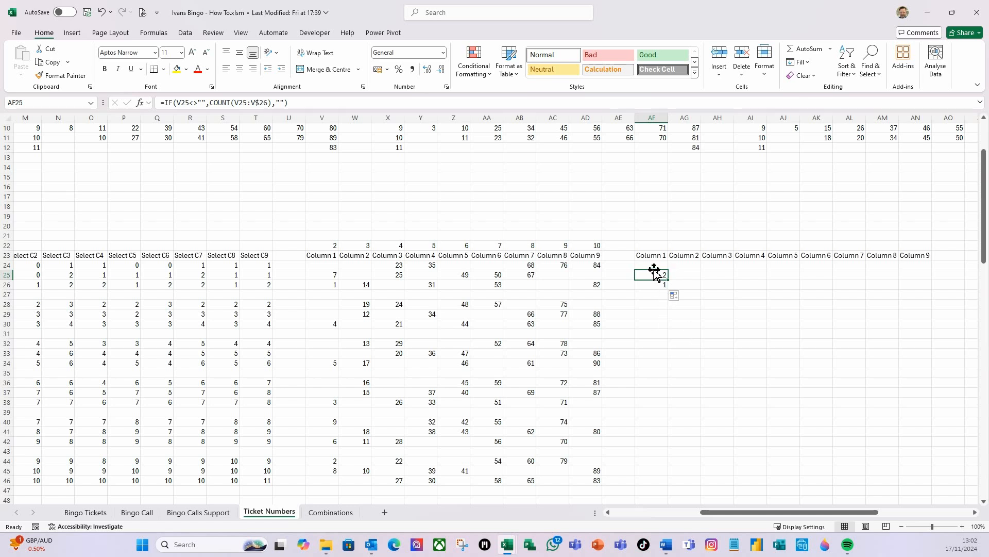
Nest the count of AF26 in a LARGE function: =IF(V26<>"",LARGE($V$24:$V$26,COUNT(V$26:V26)),"").
left_click(654, 285)
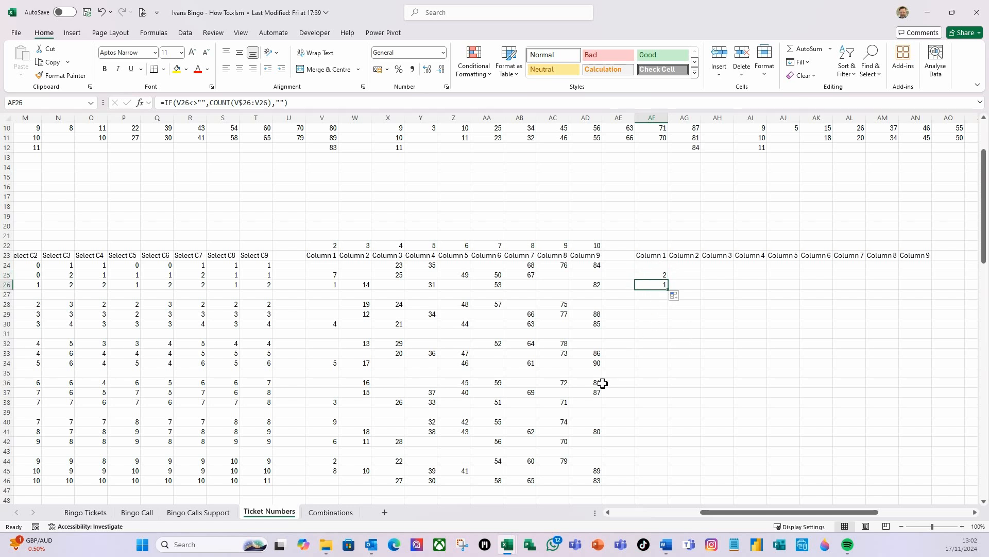
left_click(211, 105)
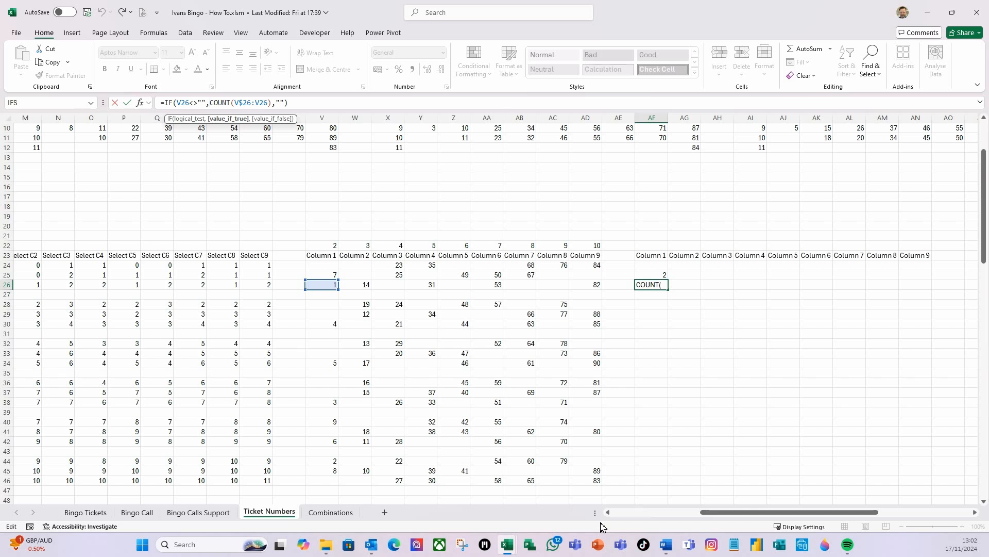
type("large")
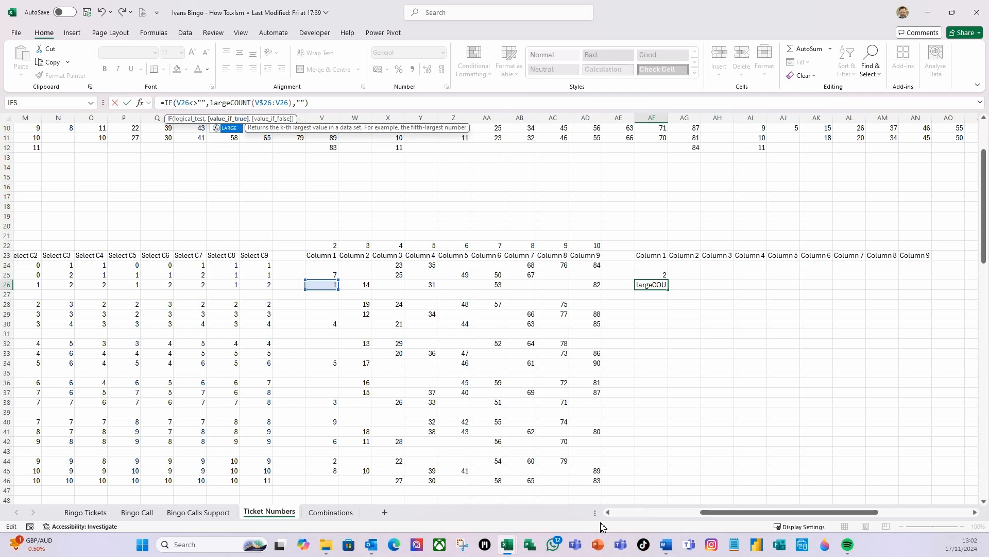
type("(")
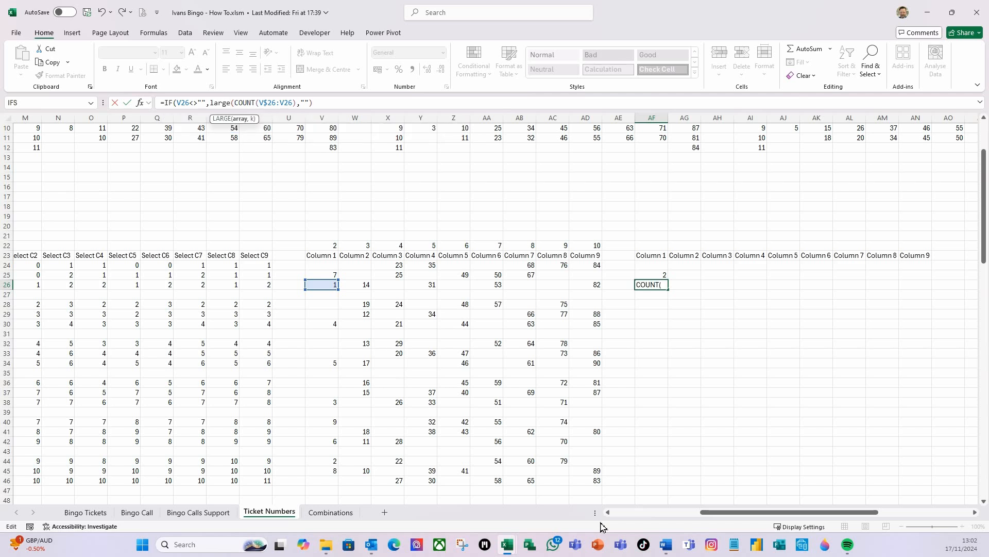
left_click_drag(324, 265, 325, 286)
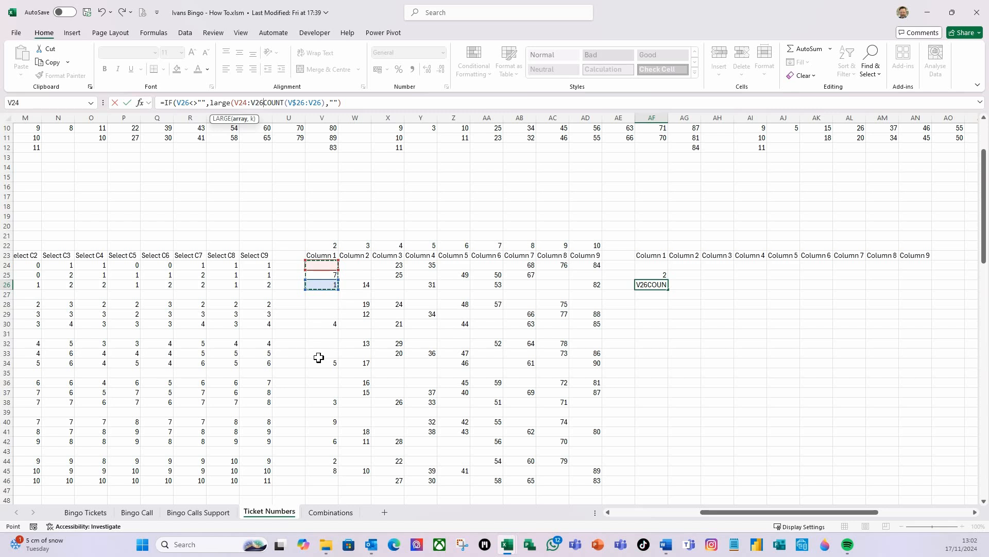
key("F4")
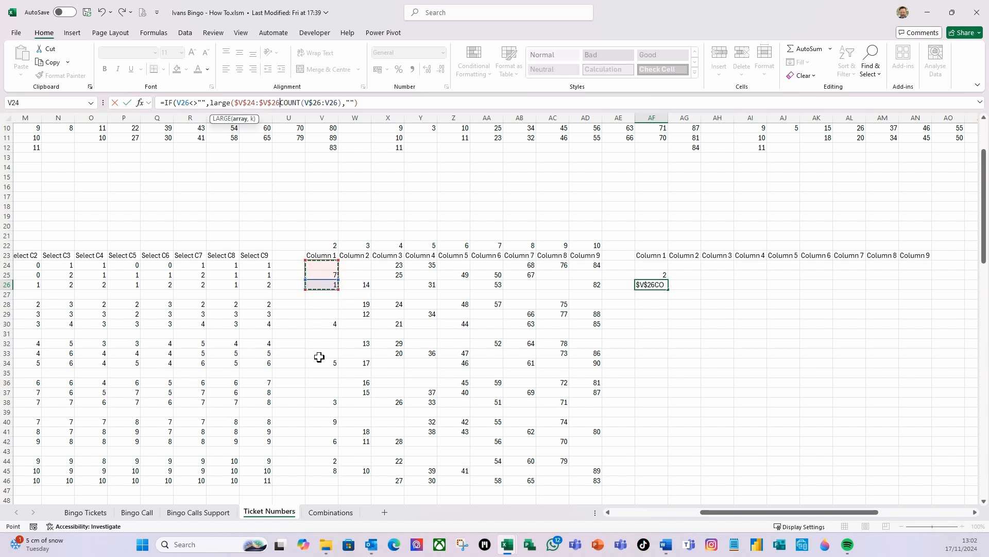
type(",")
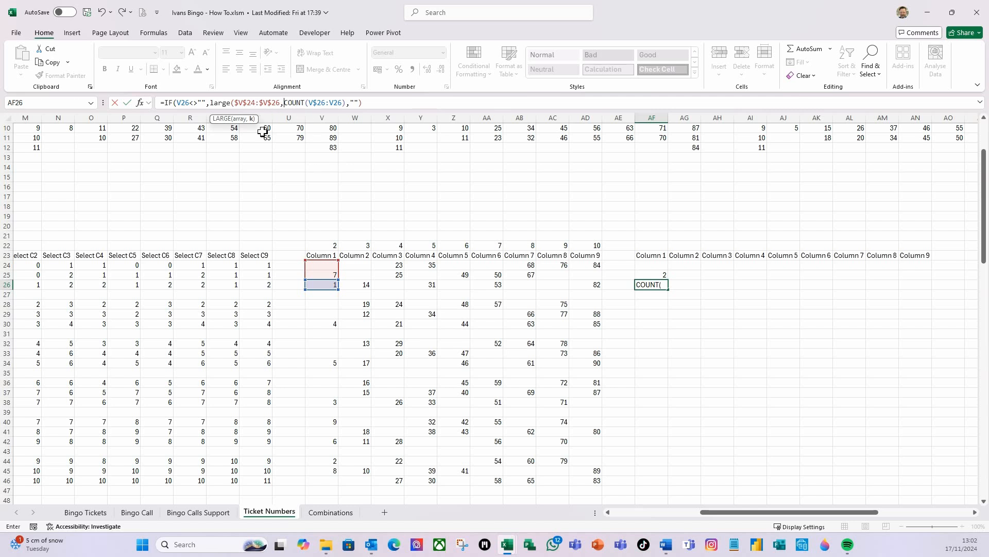
left_click(346, 104)
type(",")
type(")")
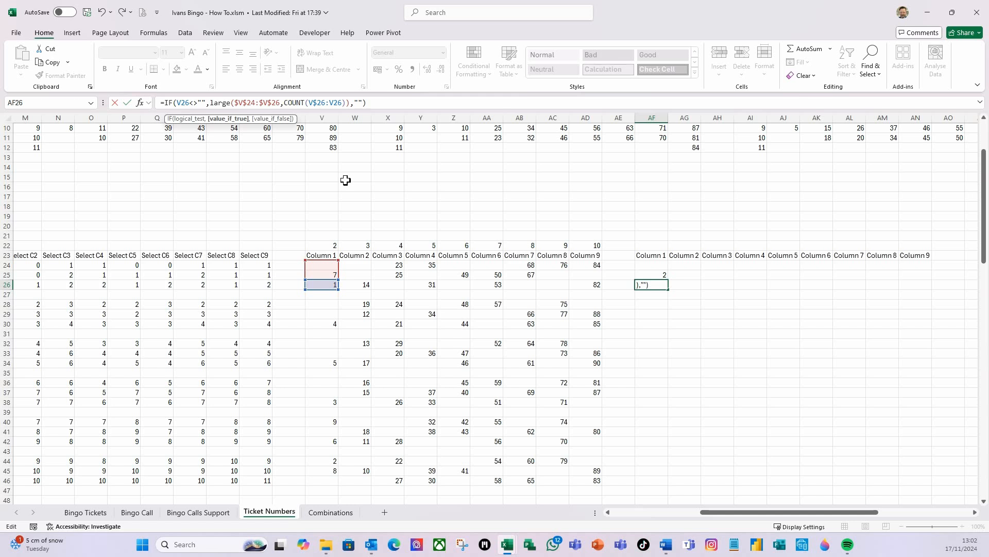
key("Return")
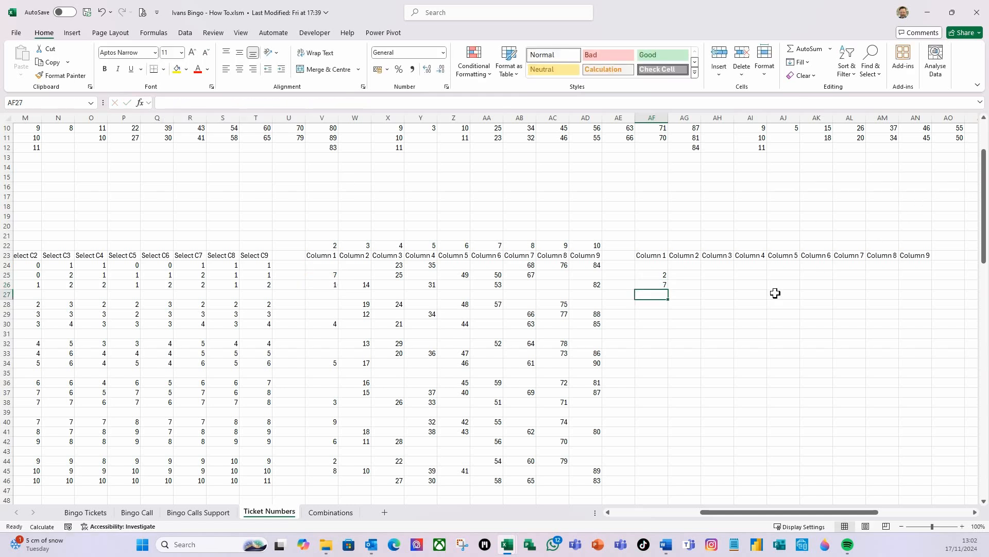
Fill the LARGE formula from AF26 across the first ticket's whole block AF24:AN26.
left_click(664, 284)
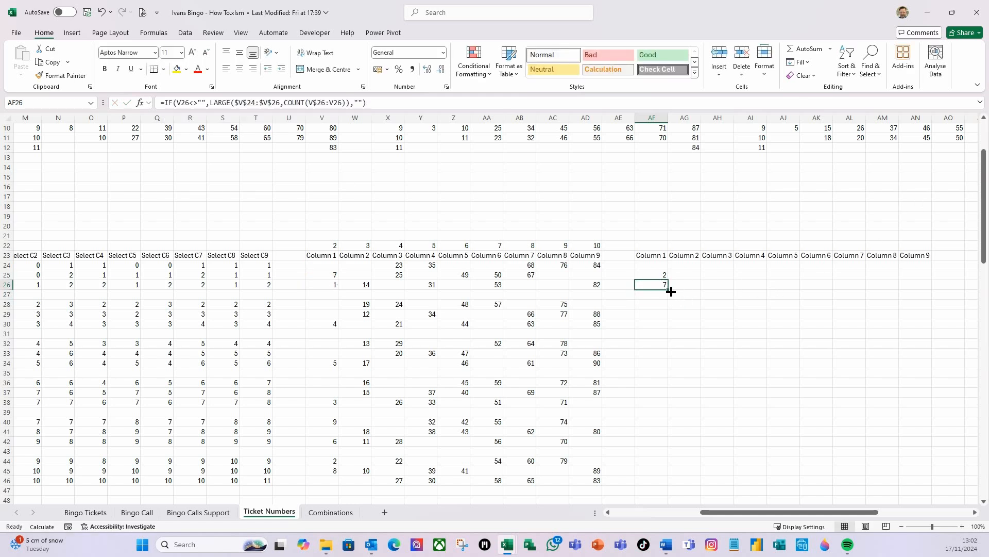
left_click_drag(669, 290, 921, 293)
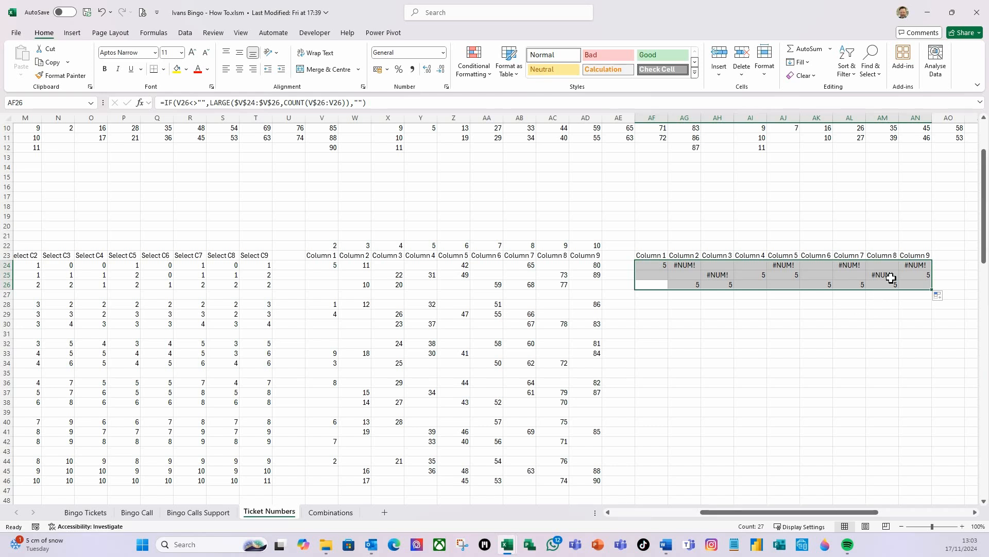
Refill the LARGE formula from AF26 up through AF24 and recalculate the sheet.
left_click(652, 315)
left_click(655, 266)
left_click(651, 287)
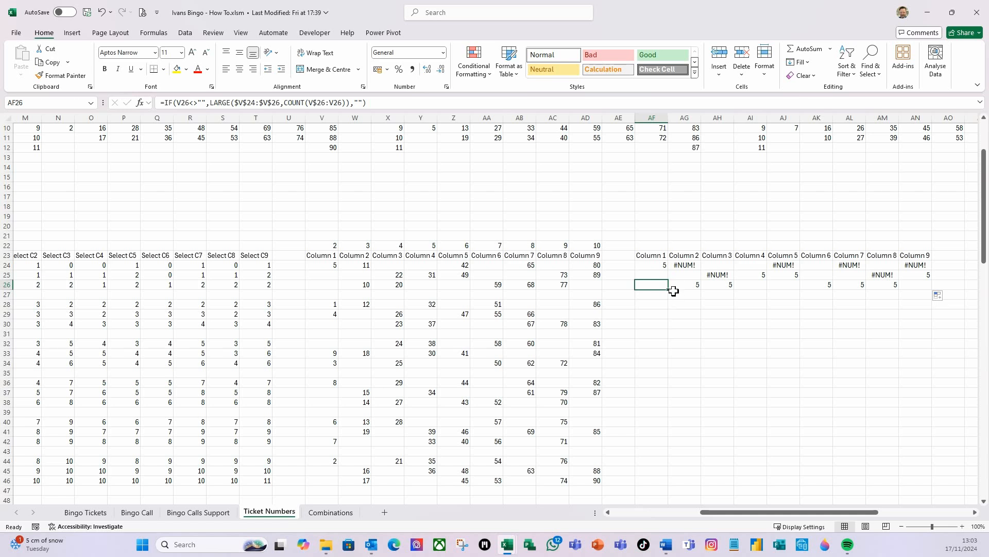
left_click_drag(669, 291, 664, 266)
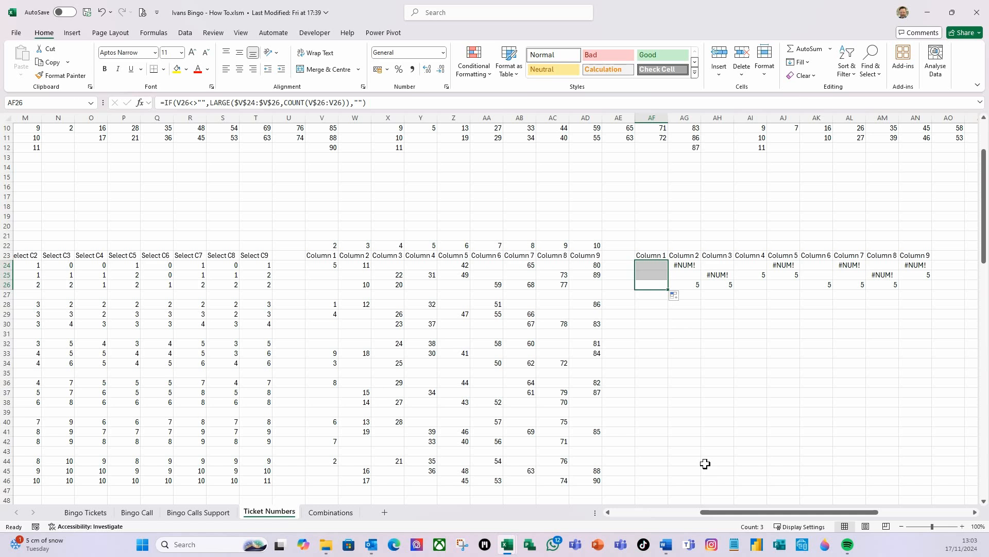
key("F9")
Copy the Column 1 formulas in AF24:AF26 into AG24:AN26 for the other eight columns and recalculate the sheet.
key("ctrl+c")
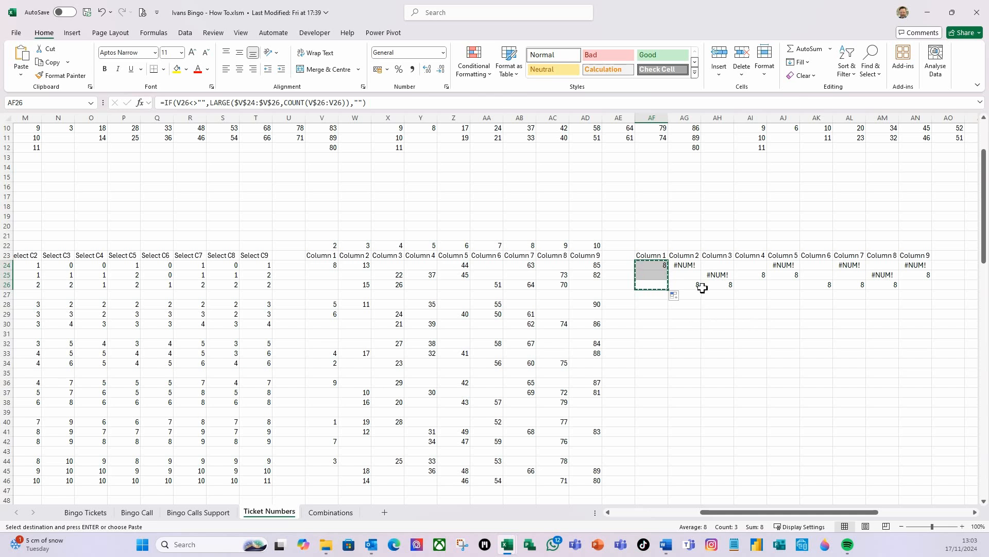
left_click_drag(686, 265, 920, 284)
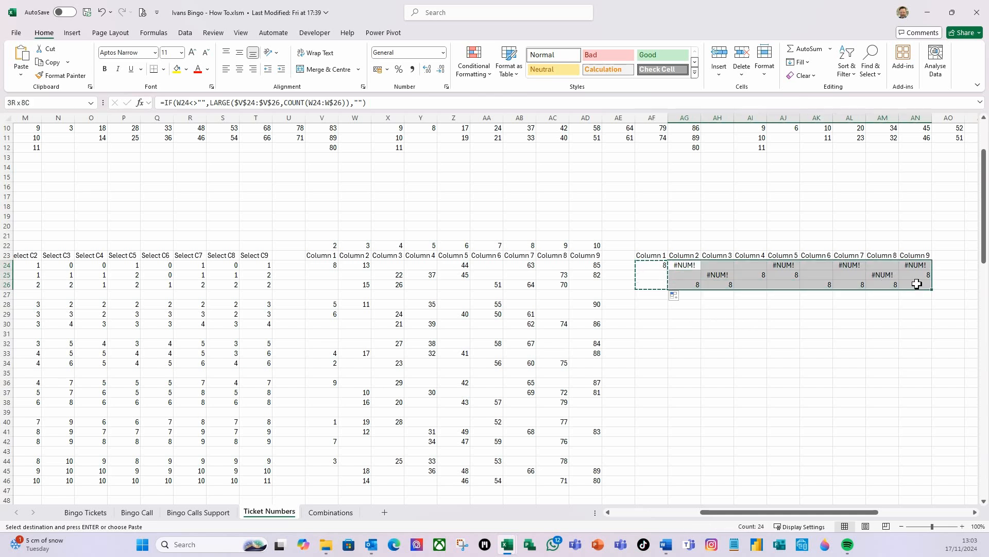
key("ctrl+v")
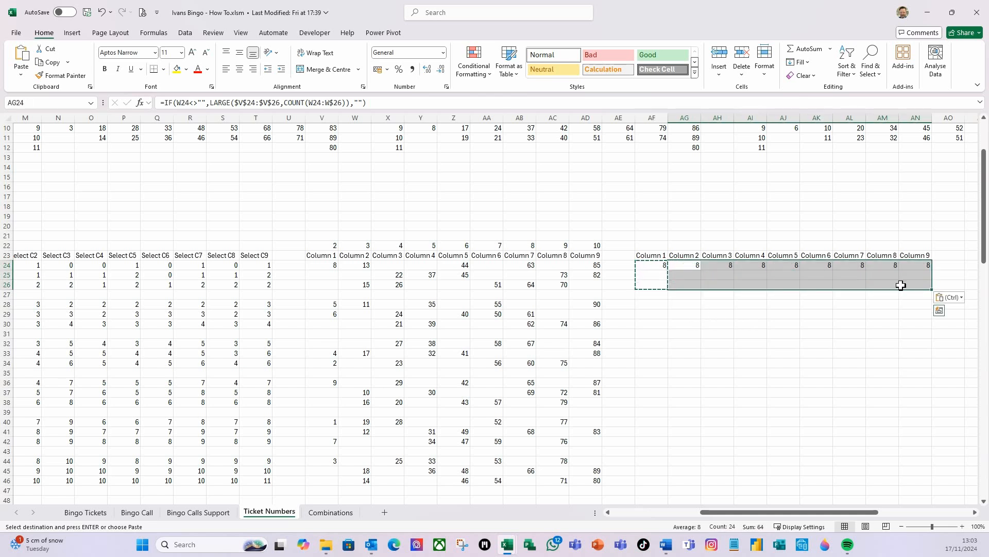
key("Return")
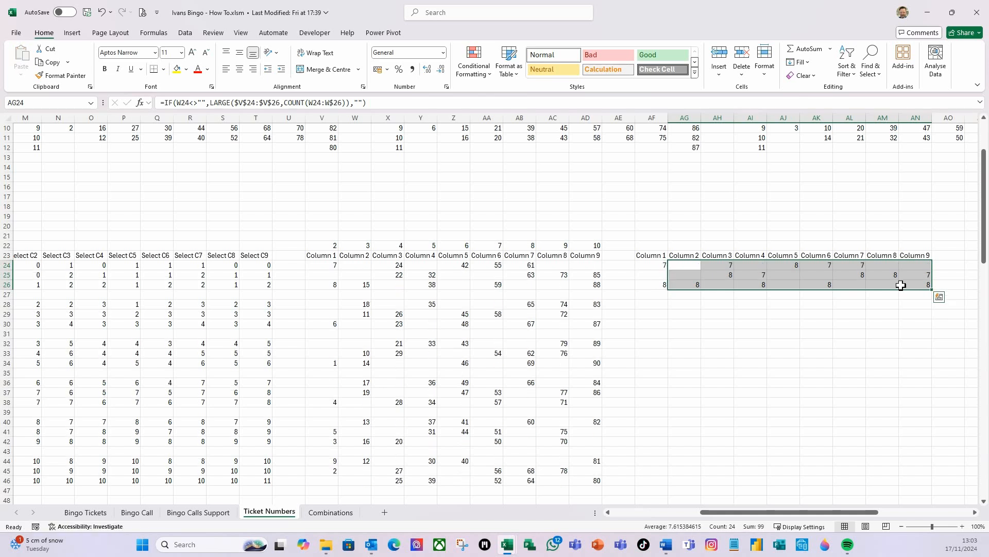
left_click(728, 338)
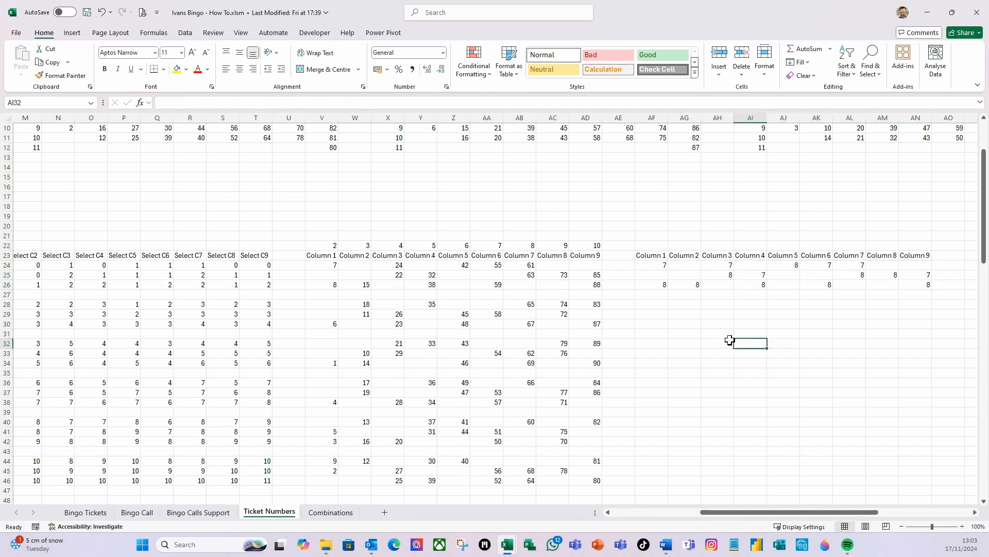
Make the column of the LARGE range in AF26 relative: =IF(V26<>"",LARGE(V$24:V$26,COUNT(V$26:V26)),"").
left_click(664, 266)
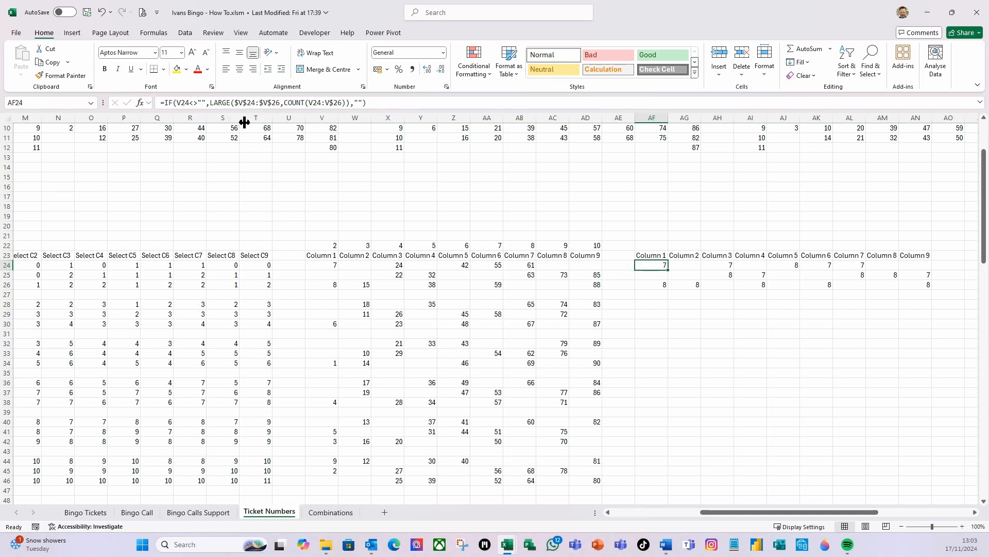
left_click(261, 103)
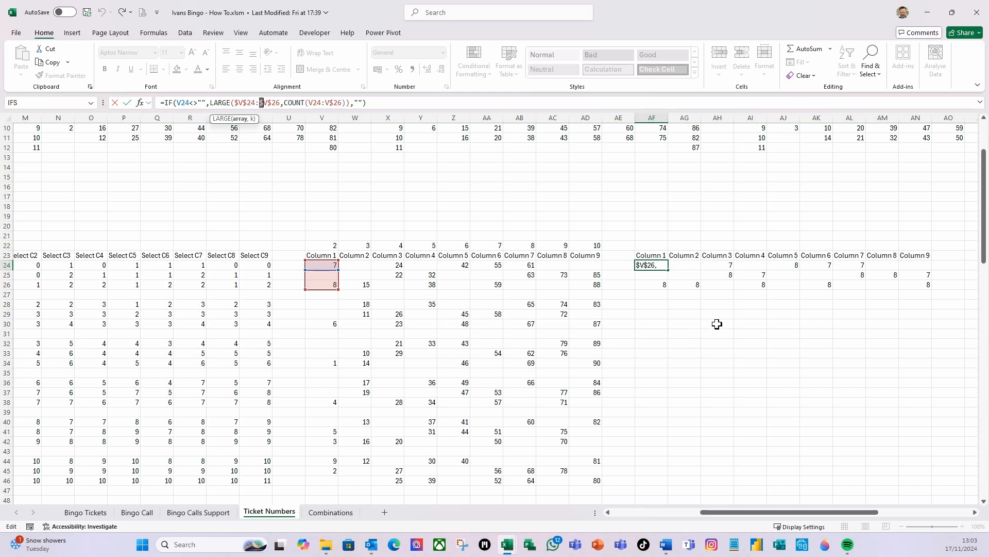
key("ctrl+Return")
left_click(657, 285)
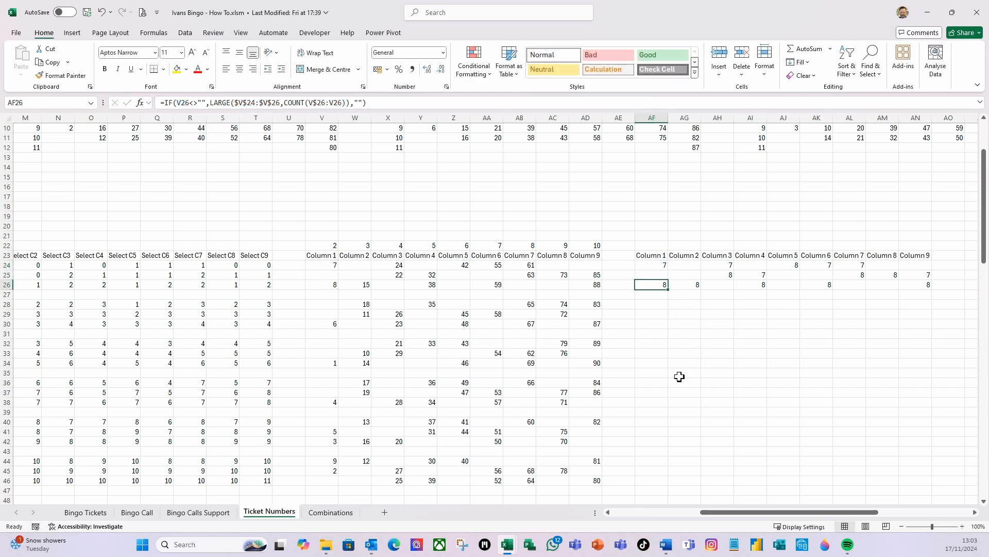
left_click_drag(268, 103, 243, 103)
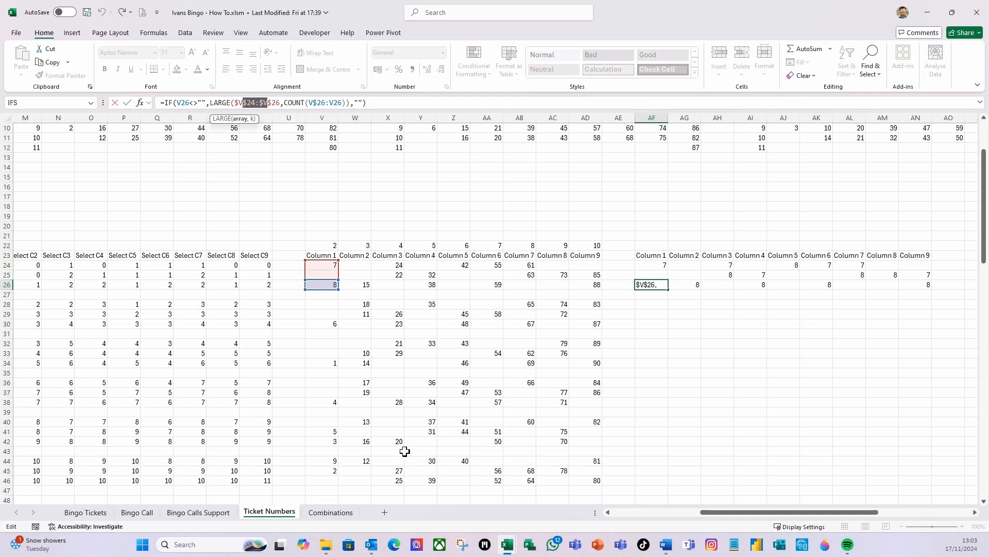
key("F4")
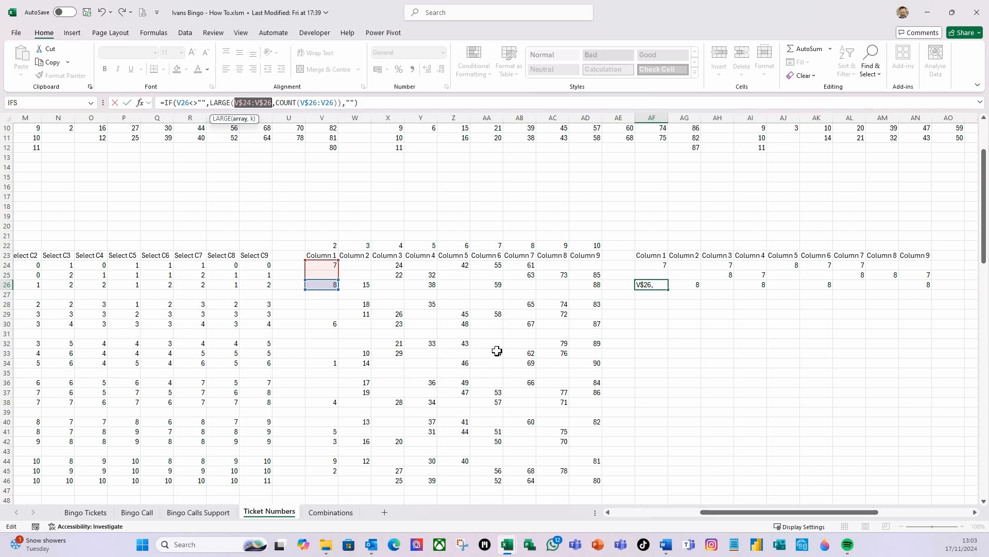
key("Return")
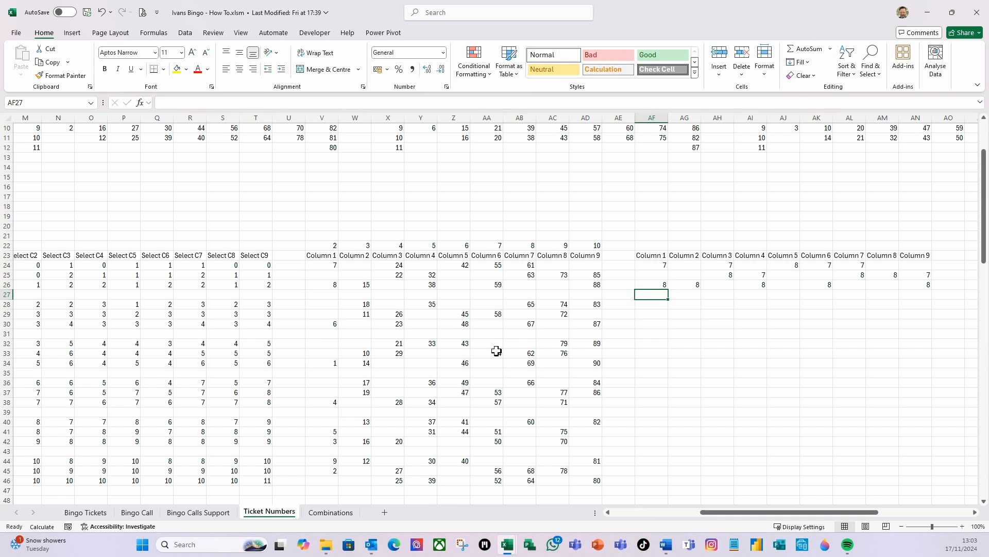
Fill the corrected formula from AF26 up to AF24 and across to column AN, and recalculate the sheet.
left_click(657, 286)
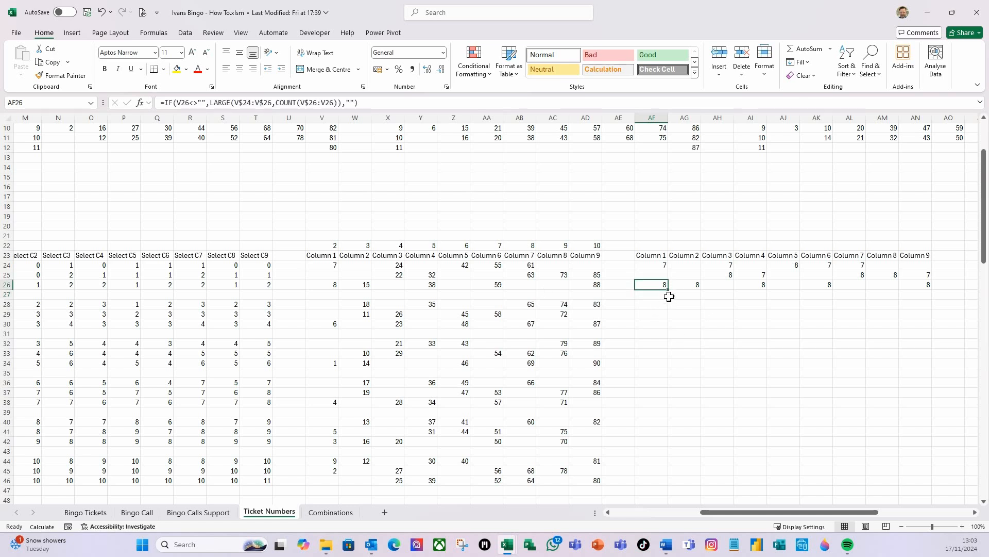
left_click_drag(667, 289, 667, 263)
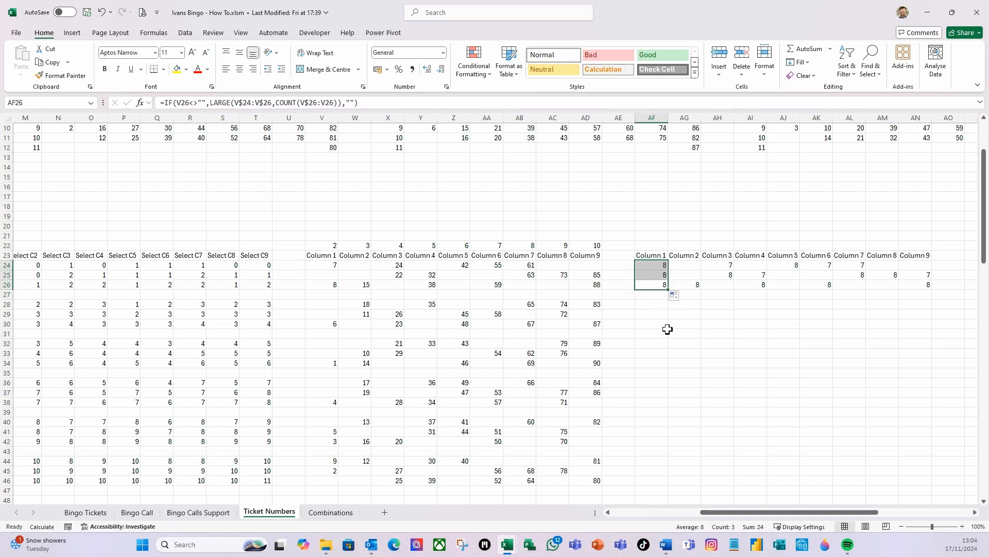
key("F9")
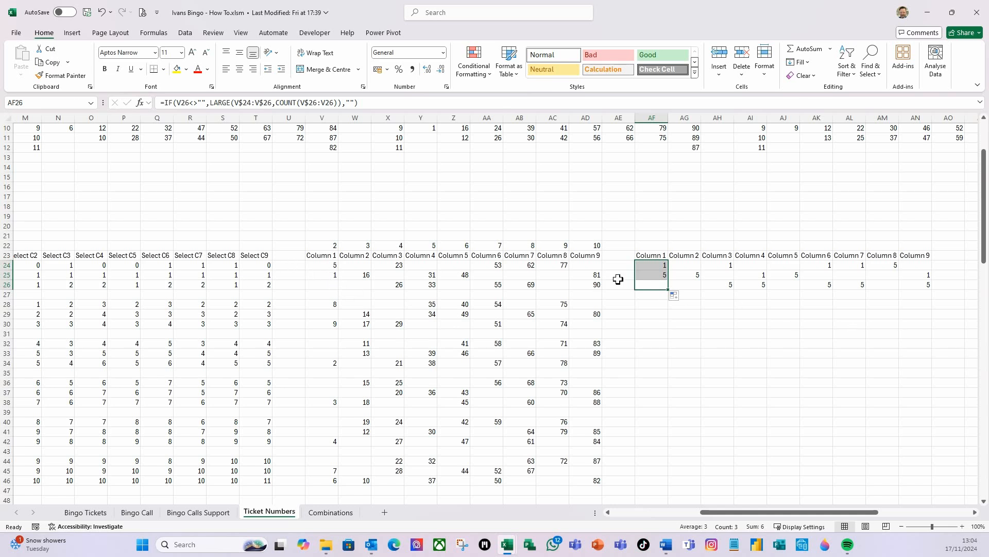
left_click_drag(668, 289, 917, 305)
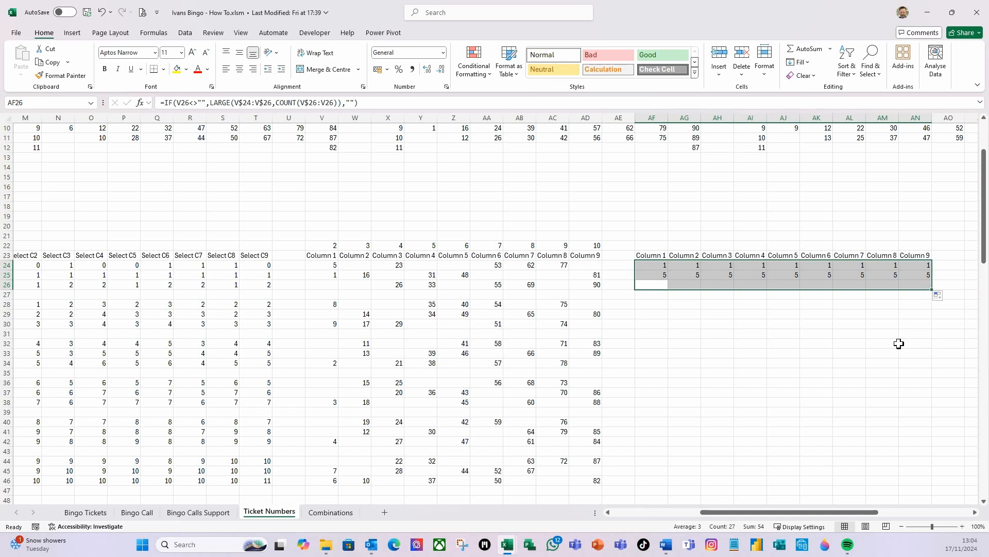
key("F9")
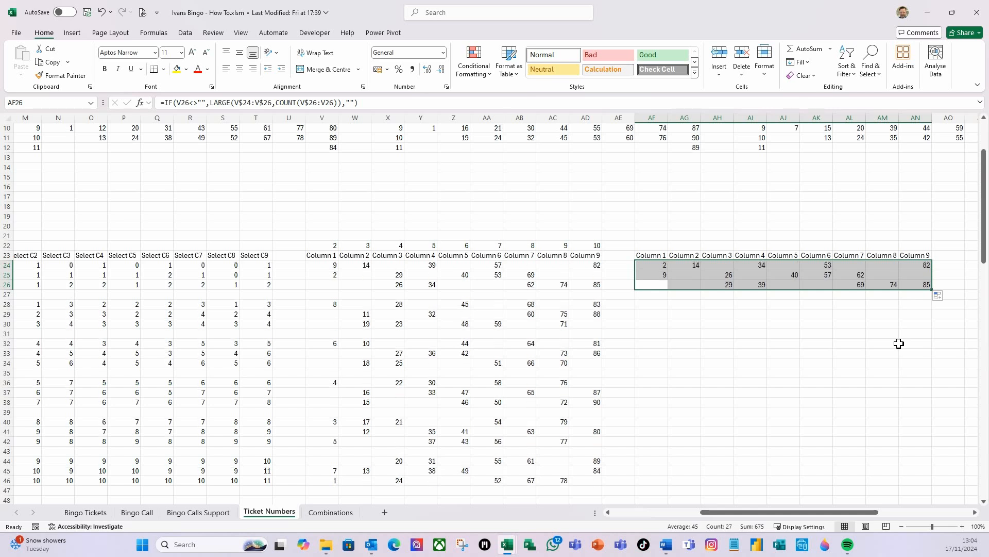
Examine the formulas in AF24 and AF26:AI26 and the empty ticket blocks further down the sheet.
left_click(711, 326)
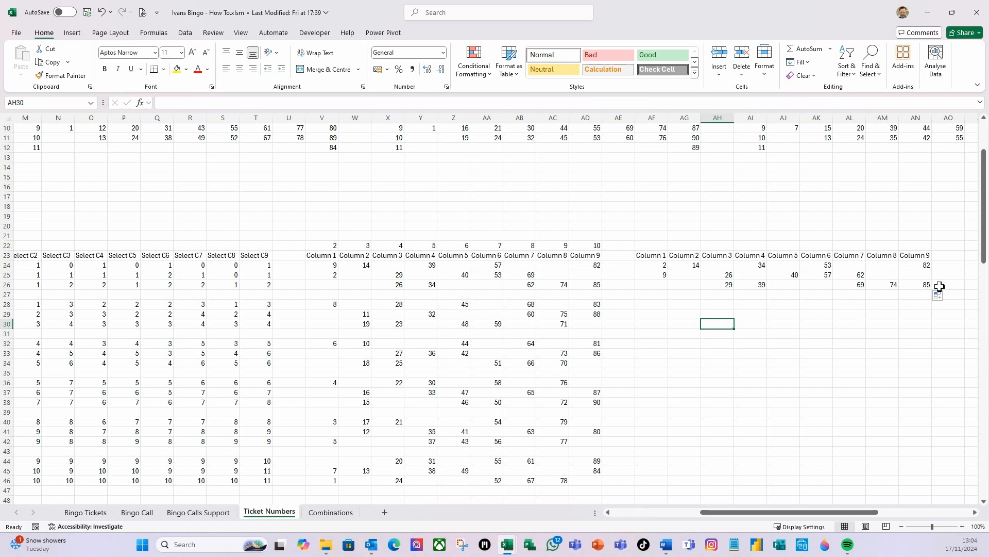
left_click(659, 264)
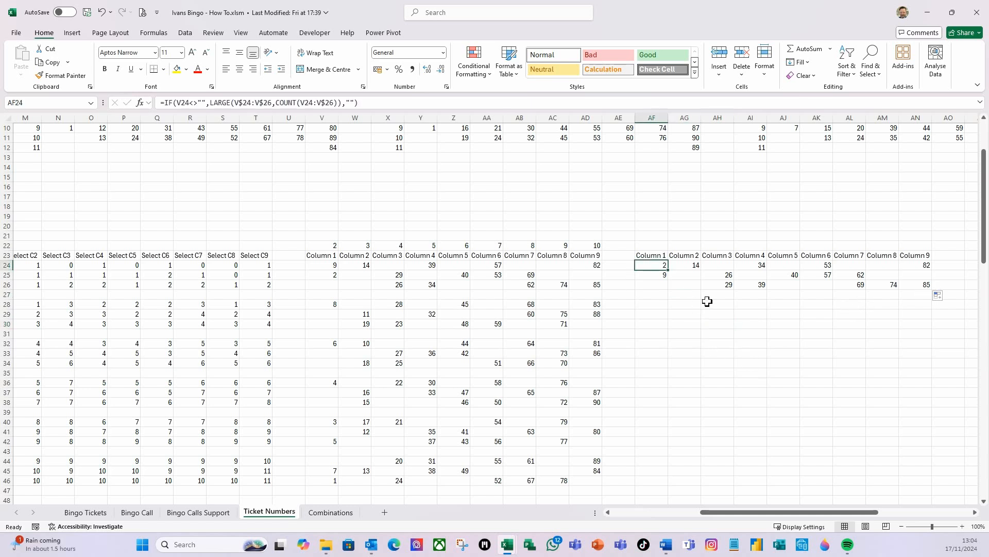
scroll(639, 317, "down", 8)
scroll(644, 318, "down", 8)
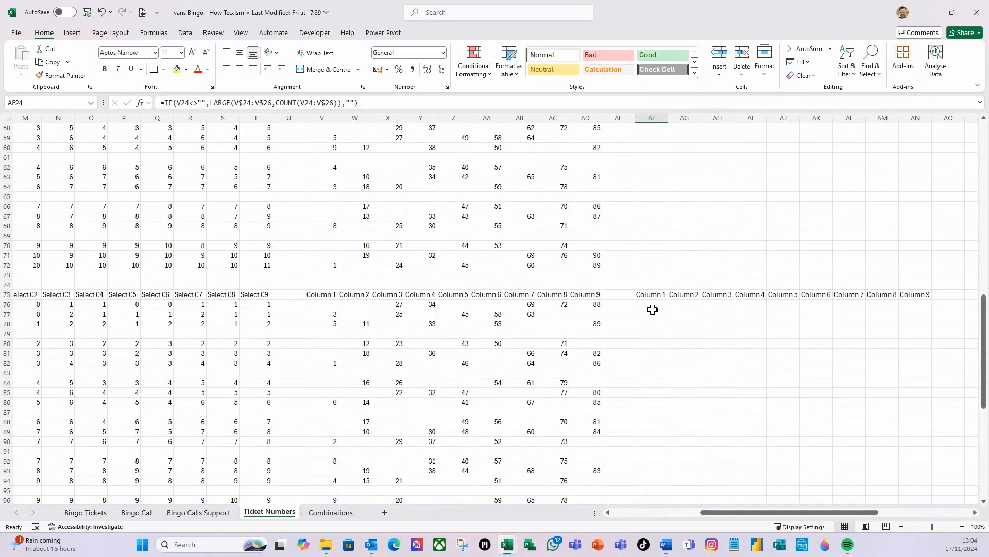
scroll(653, 309, "up", 16)
left_click(660, 287)
left_click(697, 289)
left_click(722, 285)
left_click(742, 287)
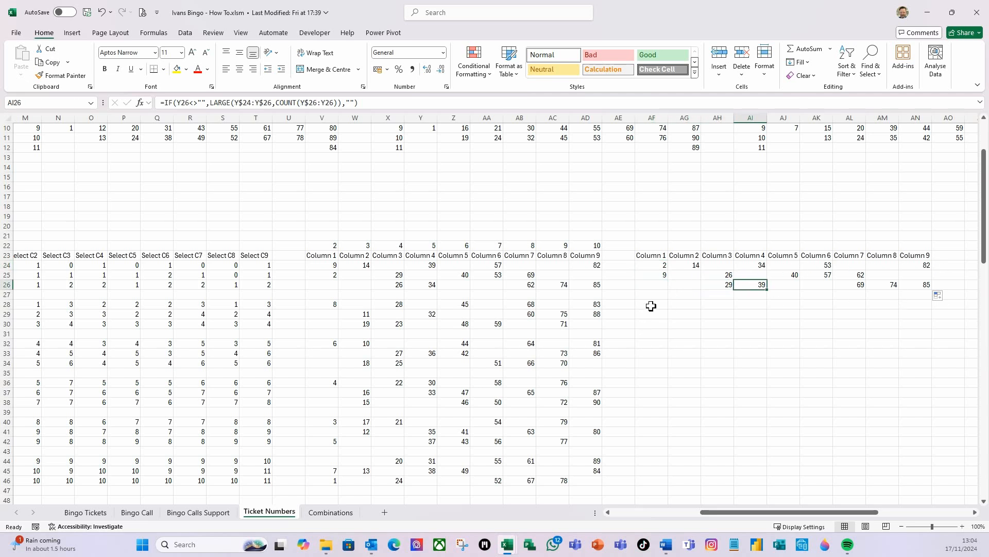
Replace every $ in the formulas of AF24:AN26 with nothing and check the references in AG25, AF26 and AH24.
left_click_drag(651, 266, 906, 284)
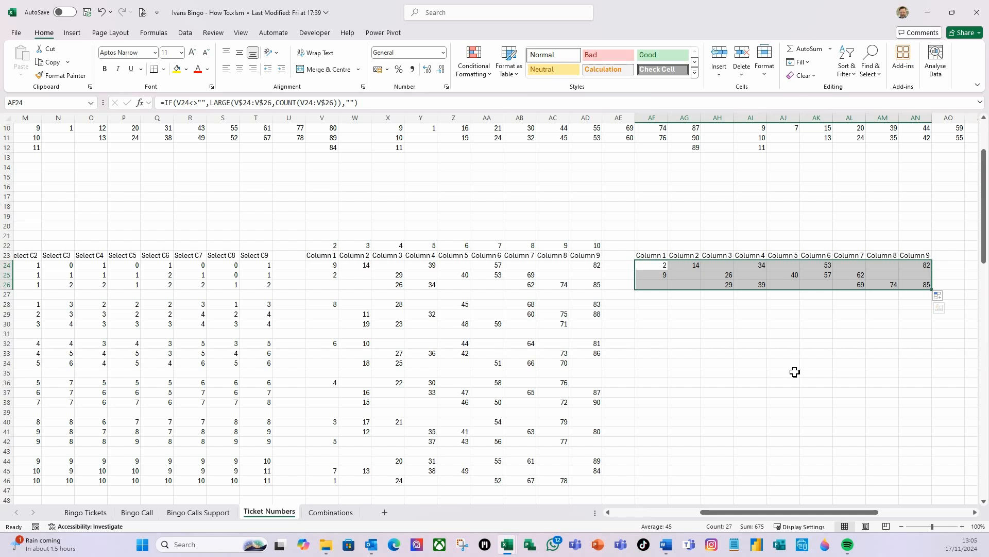
key("ctrl+f")
left_click_drag(228, 166, 488, 170)
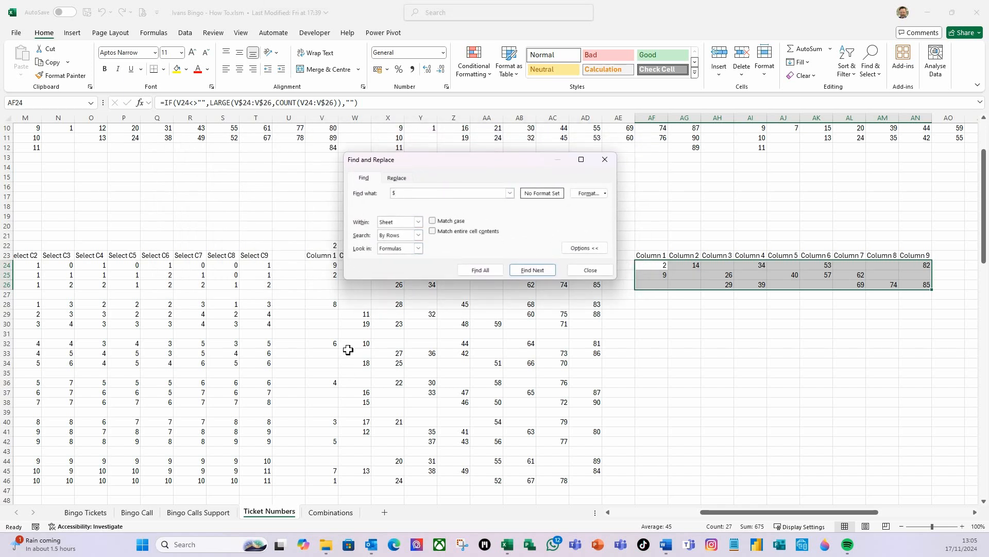
left_click(398, 179)
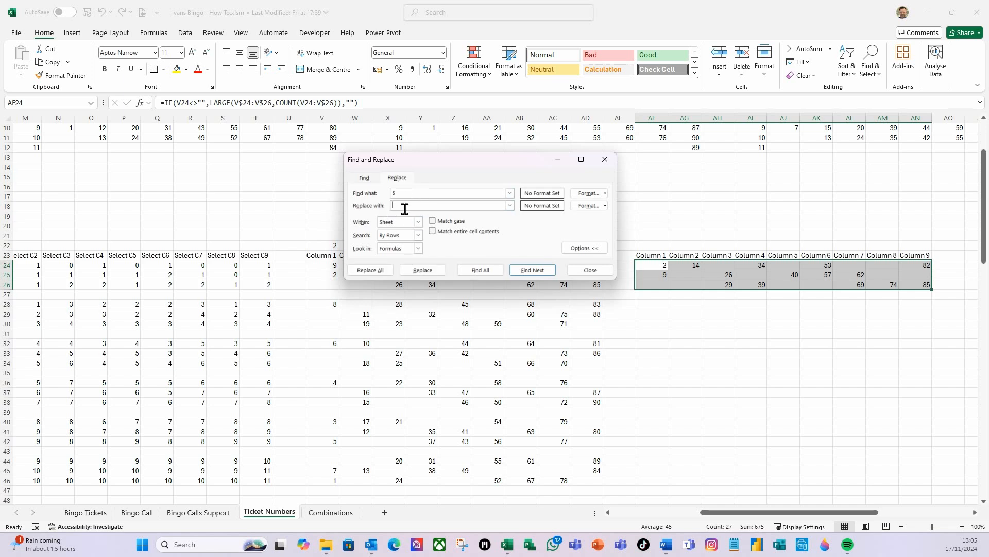
left_click(370, 270)
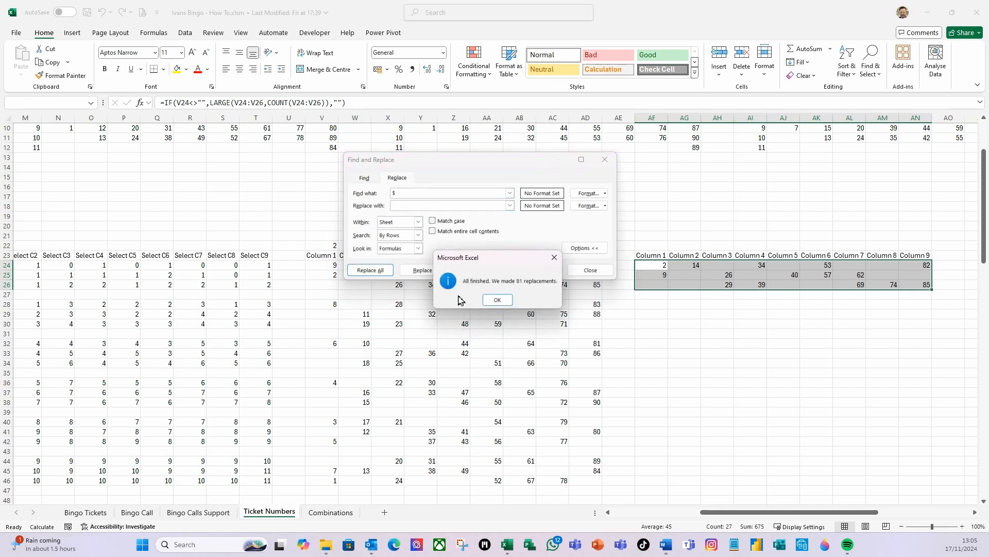
left_click(498, 302)
left_click(591, 271)
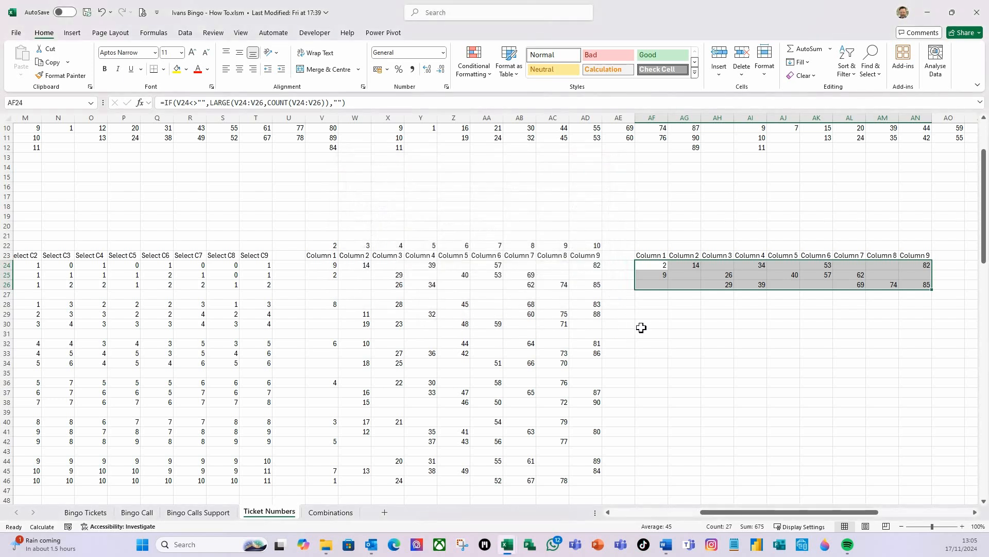
left_click(642, 326)
left_click(689, 277)
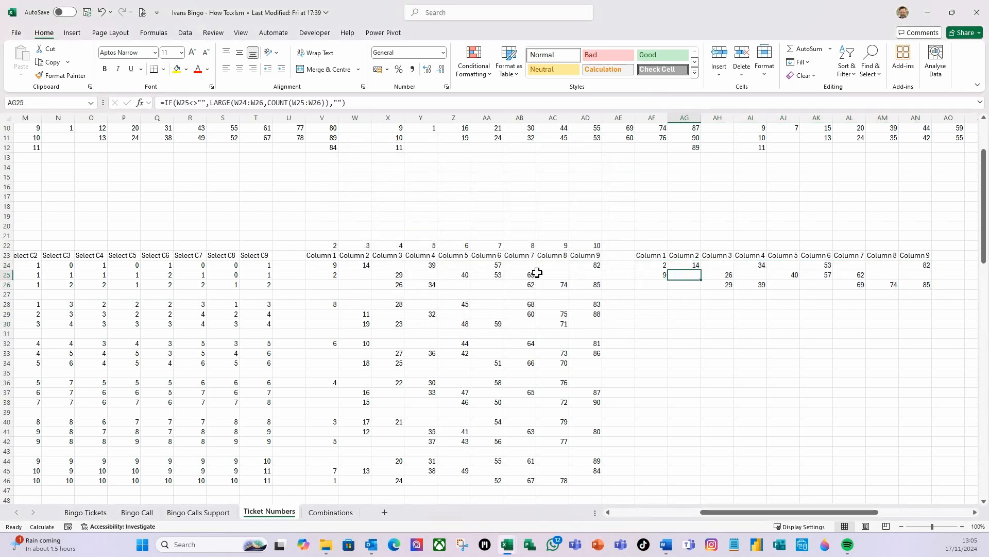
left_click(664, 286)
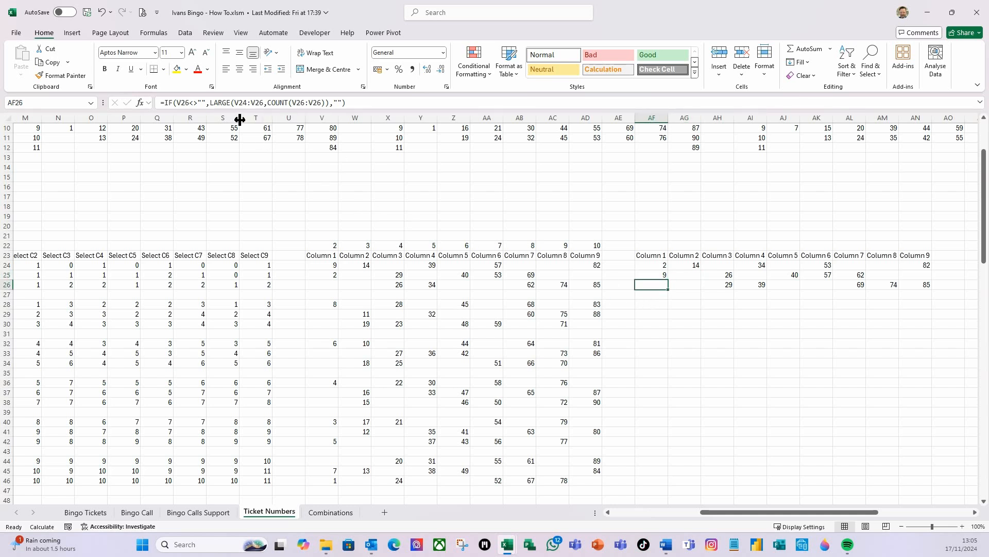
left_click(731, 269)
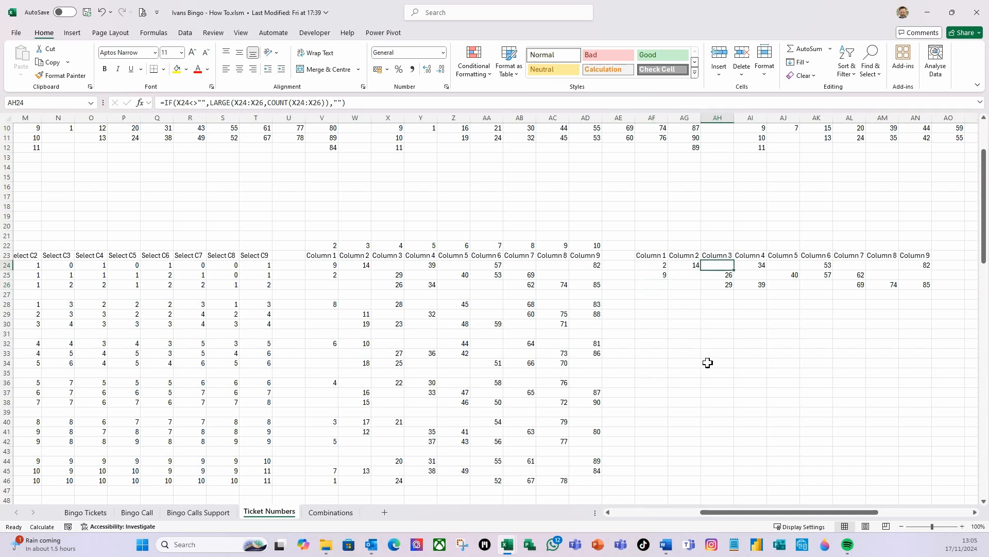
Copy the formulas in AF24:AN26 into the five ticket blocks starting at AF28, AF32, AF36, AF40 and AF44, and recalculate the sheet.
left_click_drag(653, 263, 908, 287)
key("ctrl+c")
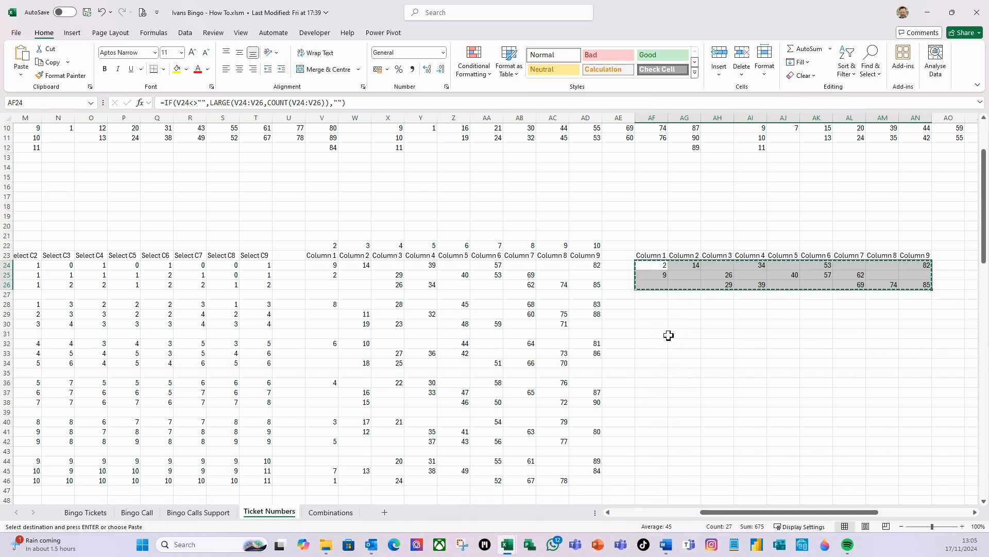
left_click(649, 305)
key("ctrl+v")
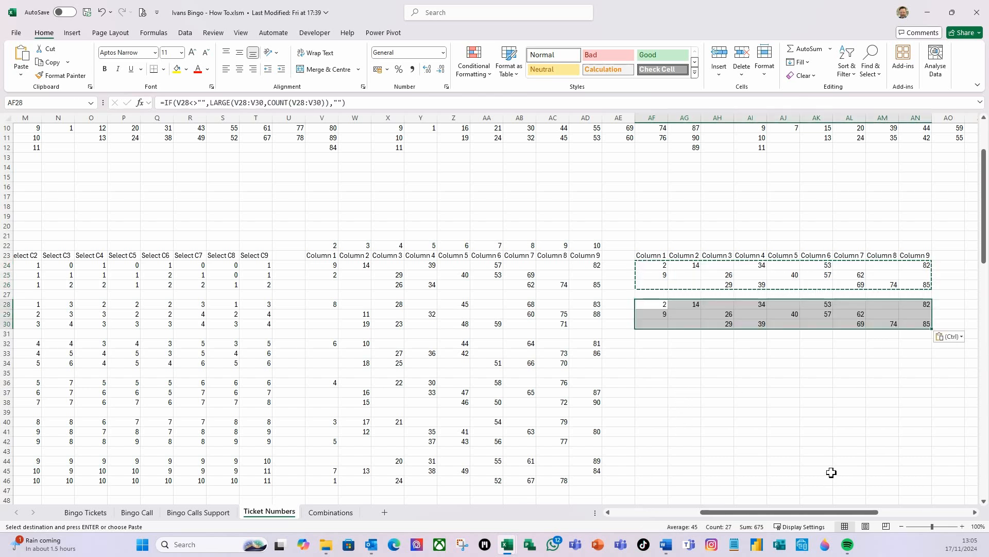
left_click(652, 344)
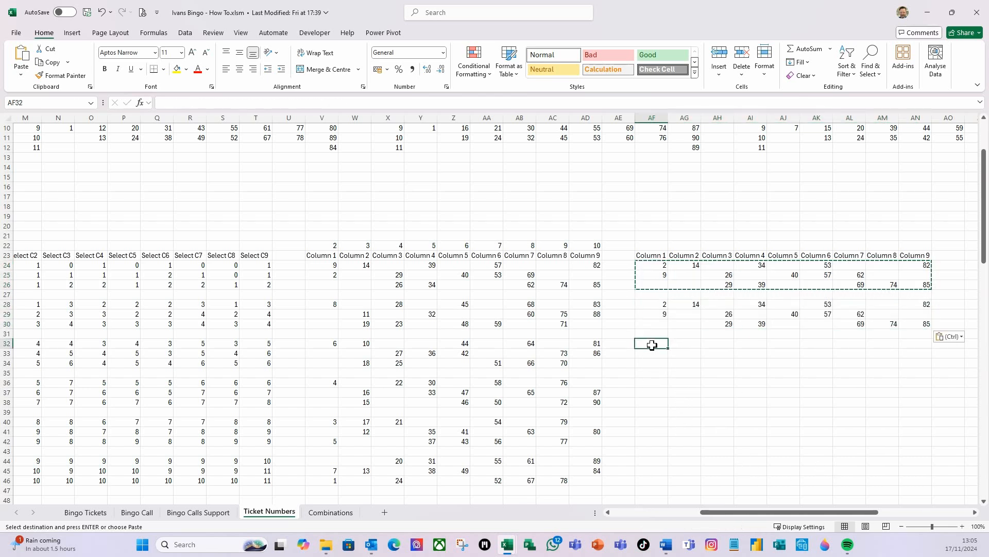
key("ctrl+v")
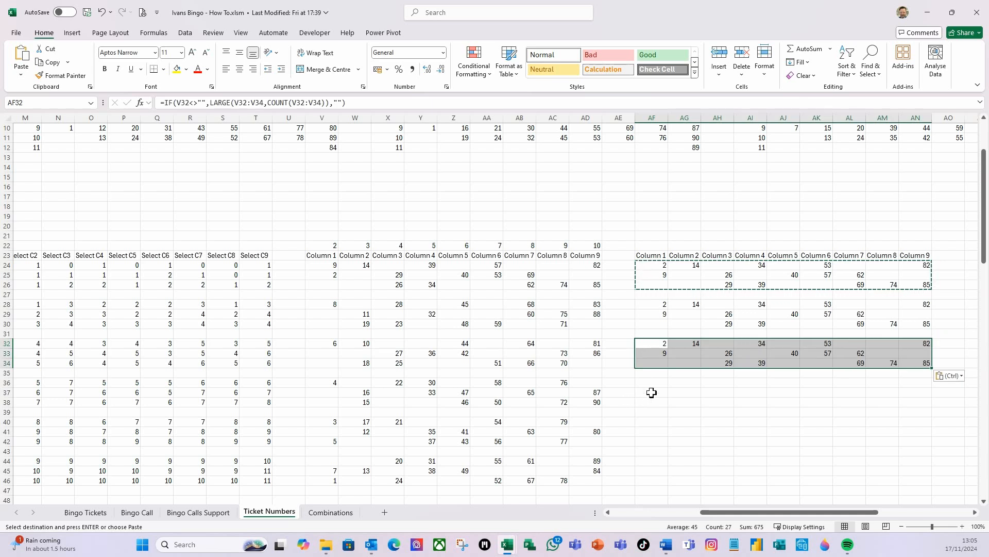
left_click(651, 384)
key("ctrl+v")
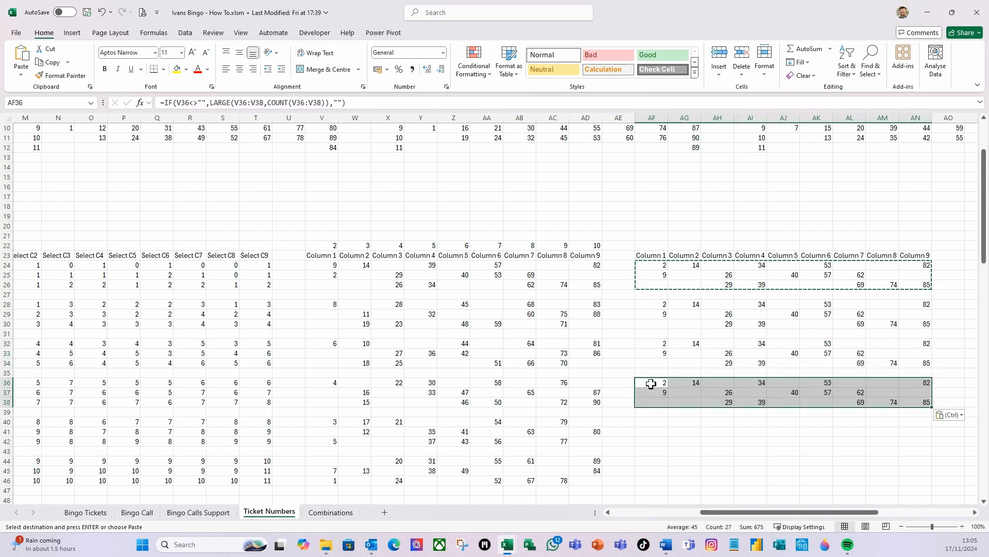
left_click(655, 421)
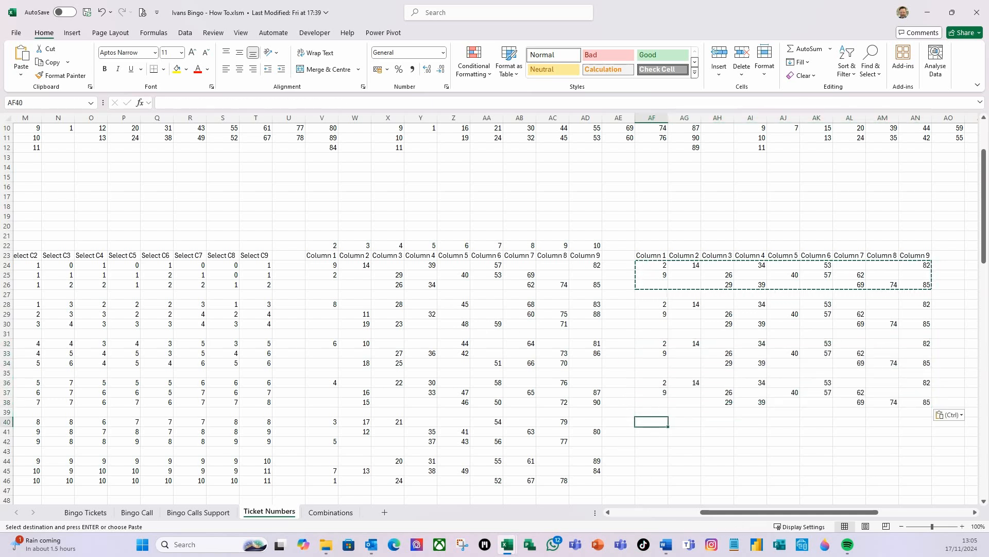
key("ctrl+v")
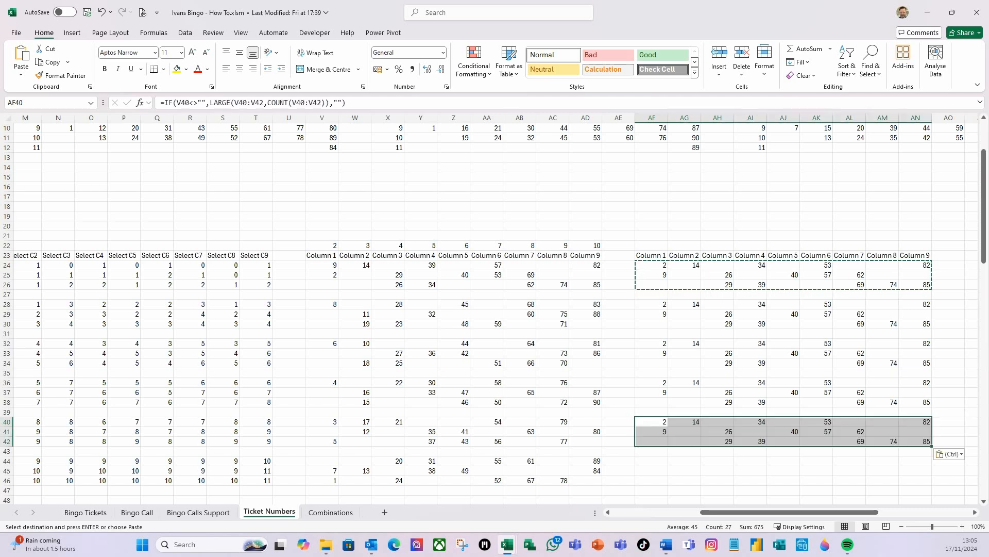
left_click(648, 461)
key("ctrl+v")
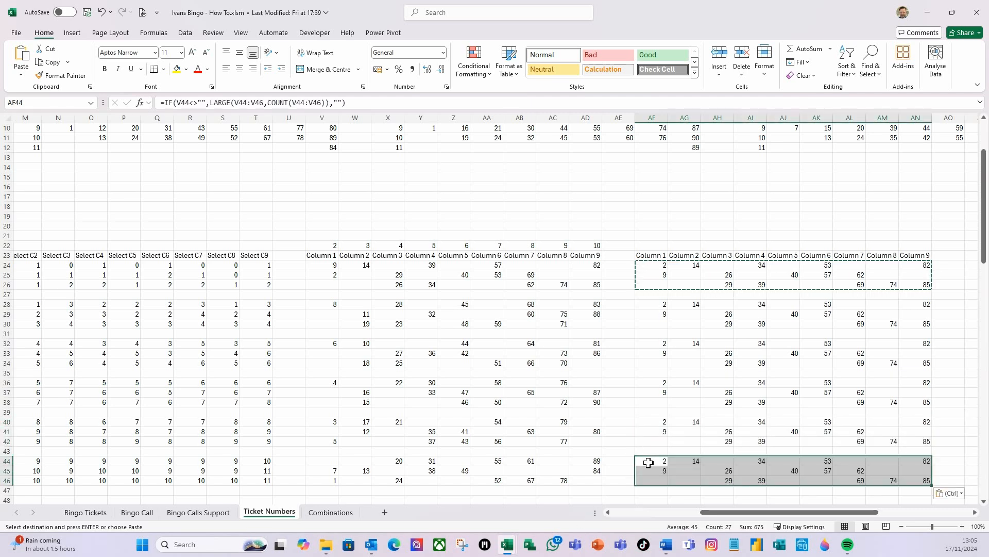
left_click(798, 197)
key("F9")
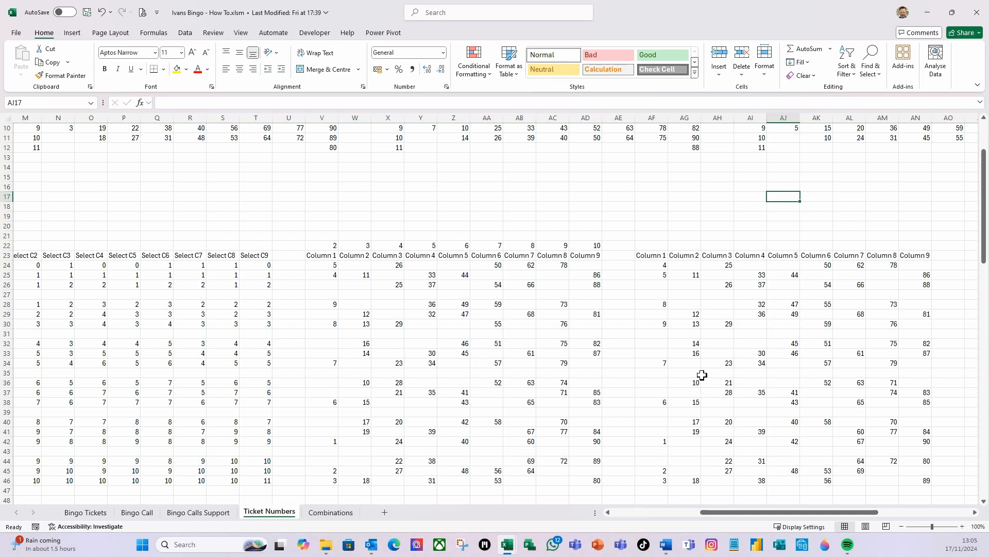
Copy AF44:AN46 into the second set's ticket blocks starting at AF50, AF54, AF58, AF62, AF66 and AF70.
scroll(719, 454, "down", 2)
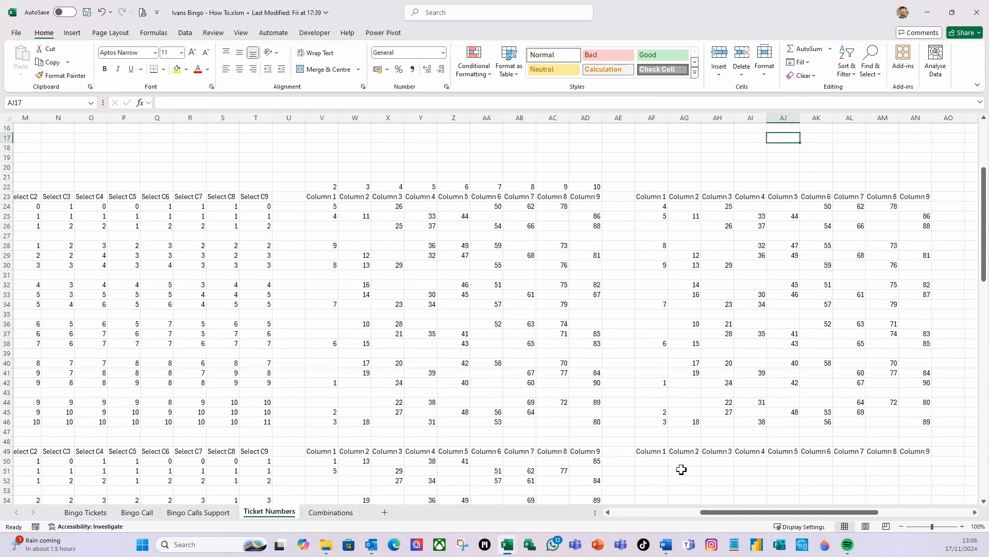
left_click_drag(651, 405, 910, 425)
key("ctrl+c")
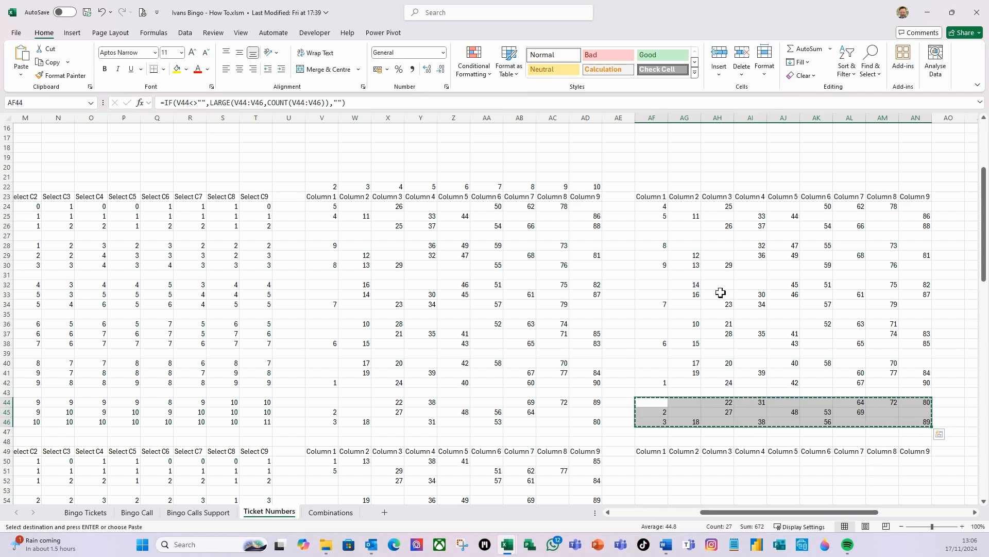
scroll(665, 358, "down", 4)
left_click(654, 344)
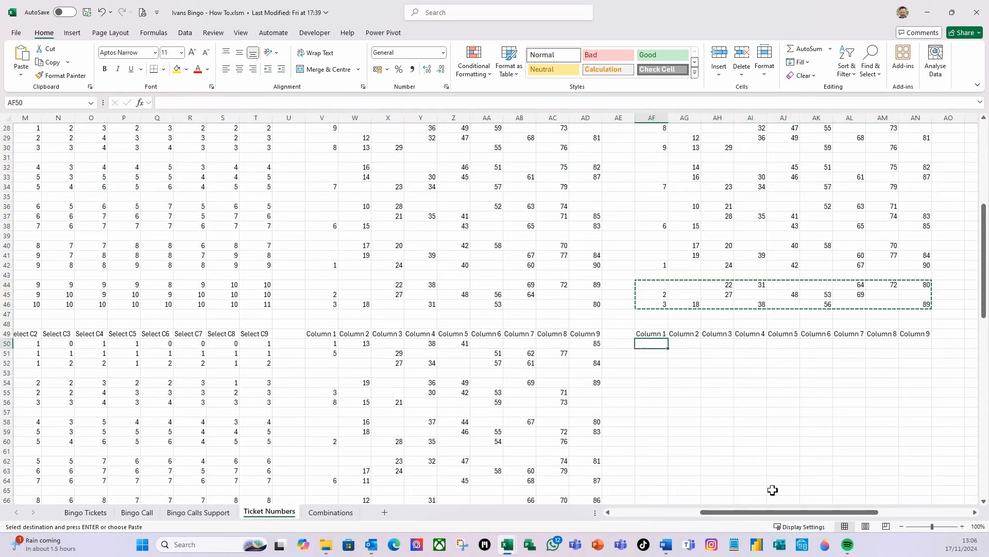
key("ctrl+v")
left_click(651, 383)
key("ctrl+v")
scroll(647, 360, "down", 3)
left_click(649, 335)
key("ctrl+v")
left_click(648, 374)
key("ctrl+v")
left_click(650, 412)
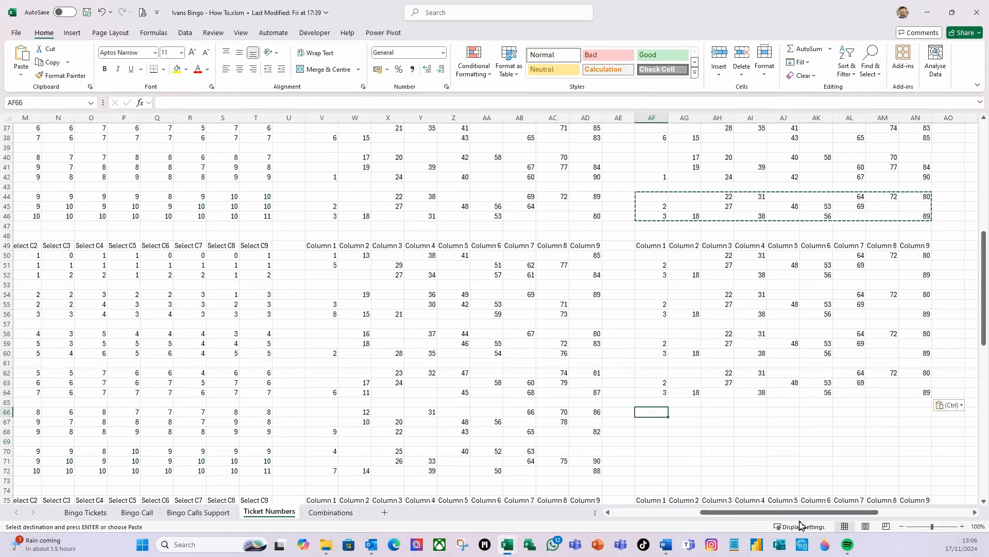
key("ctrl+v")
left_click(651, 451)
scroll(700, 479, "down", 7)
key("ctrl+v")
Paste the copied formulas into the third set's ticket blocks in columns AF:AN, from row 76 through row 98.
left_click(654, 344)
key("ctrl+v")
left_click(652, 383)
key("ctrl+v")
scroll(718, 450, "down", 3)
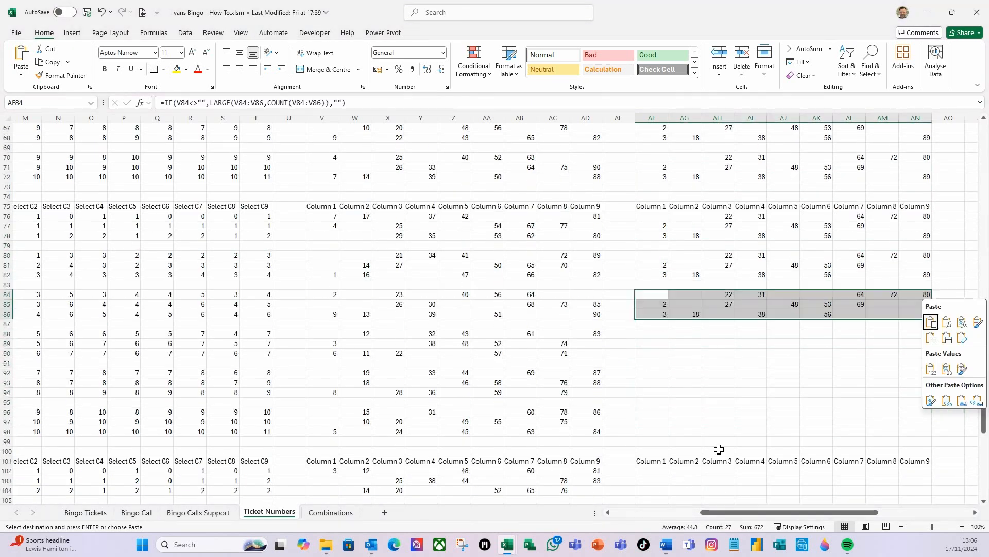
left_click(651, 334)
key("ctrl+v")
Paste the copied formulas into the fourth set's ticket blocks in AF102:AN124 and recalculate the sheet.
scroll(655, 412, "down", 4)
left_click(652, 354)
key("ctrl+v")
left_click(653, 393)
key("ctrl+v")
left_click(650, 432)
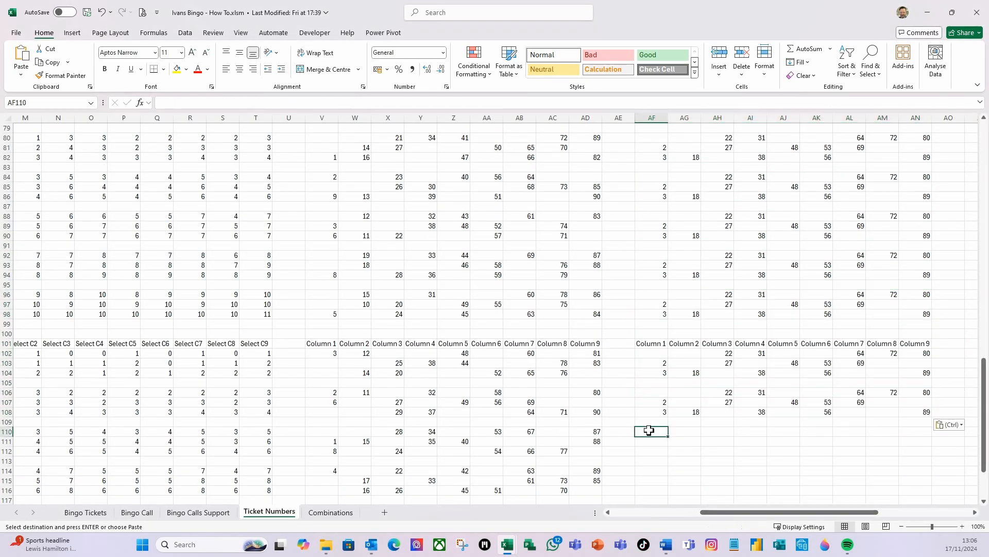
key("ctrl+v")
scroll(650, 425, "down", 3)
left_click(653, 376)
key("ctrl+v")
left_click(686, 412)
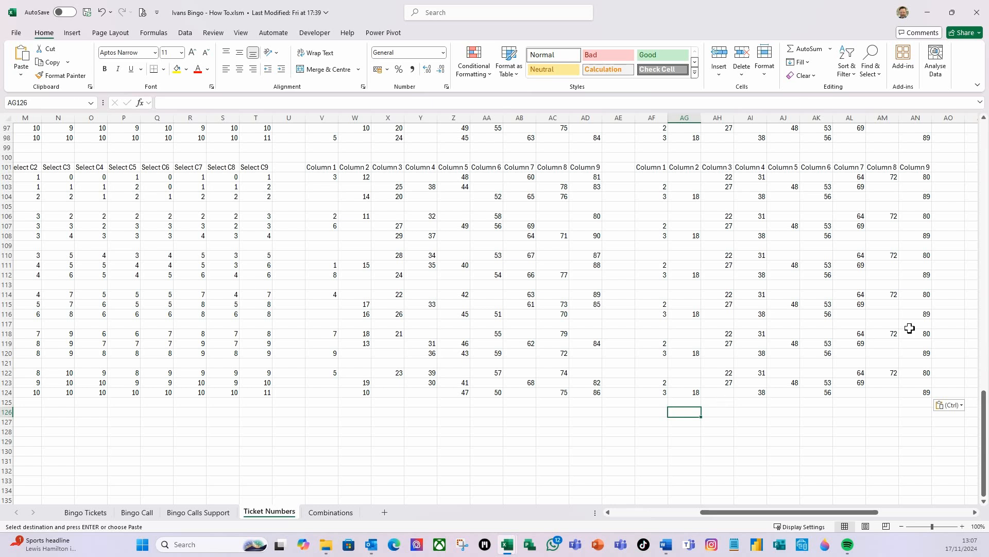
key("F9")
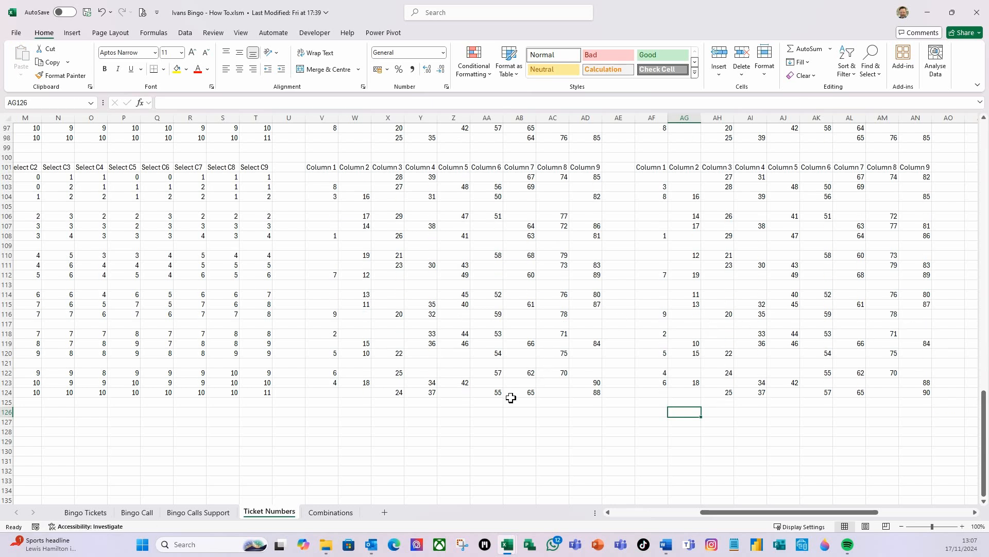
Compare the reordered ticket columns AF:AN with the original columns V:AD across all four ticket sets.
scroll(752, 391, "up", 14)
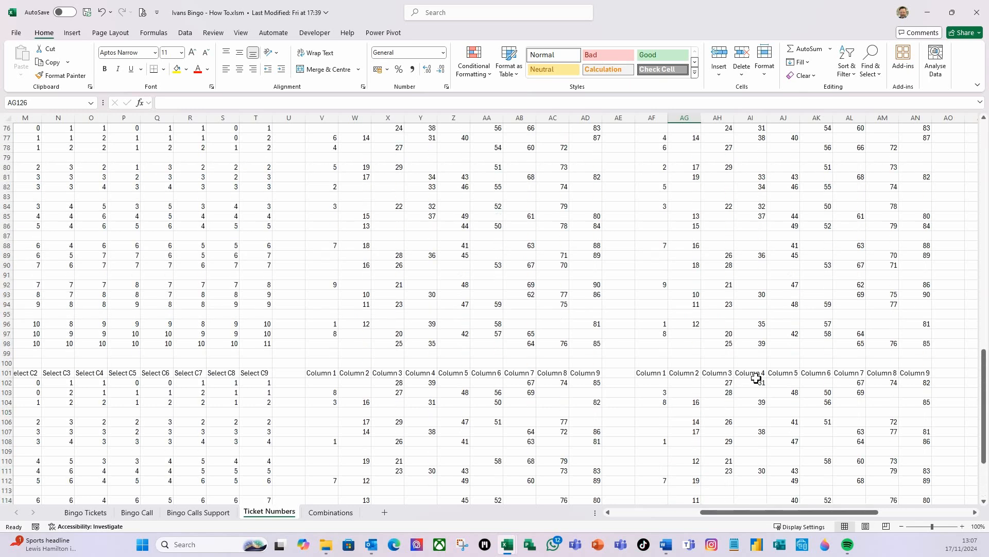
scroll(763, 375, "up", 18)
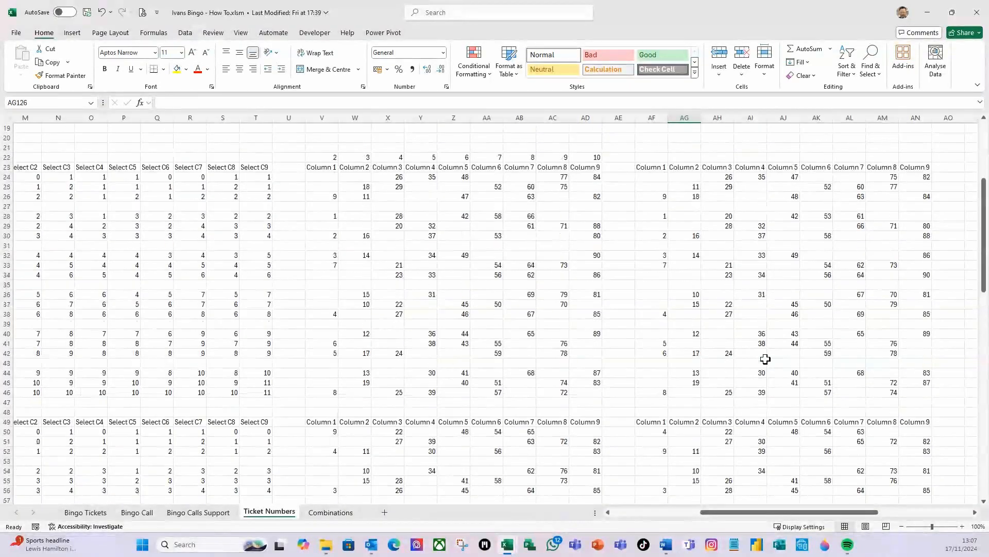
scroll(811, 358, "down", 4)
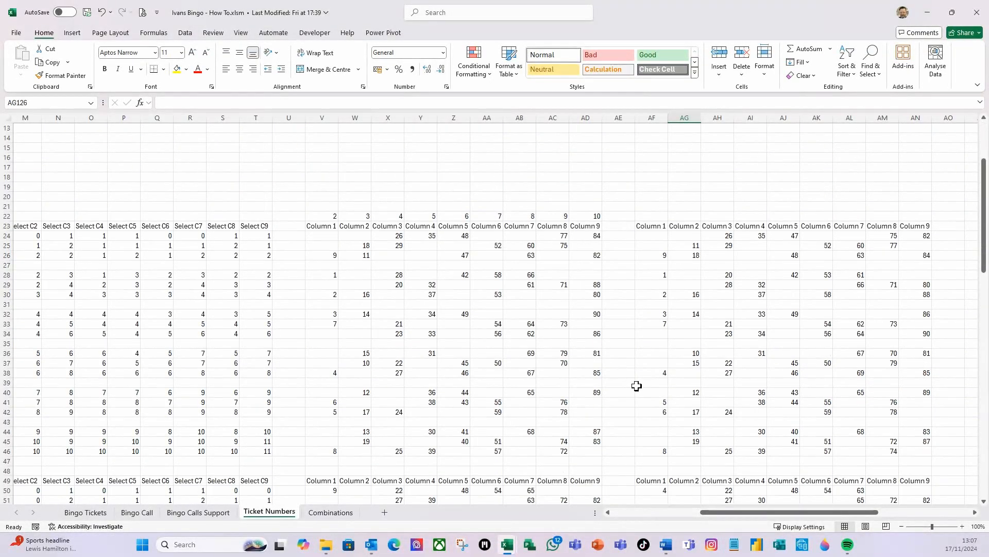
scroll(651, 376, "up", 4)
scroll(661, 371, "down", 5)
scroll(661, 371, "down", 6)
scroll(666, 366, "up", 9)
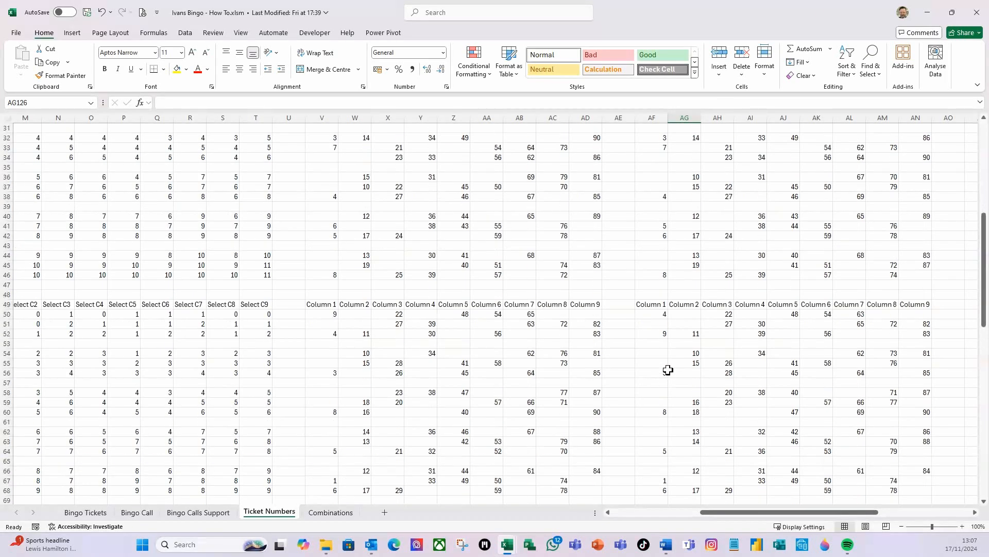
Label the second block of ticket columns "Sorted" in cell AF22.
left_click(650, 274)
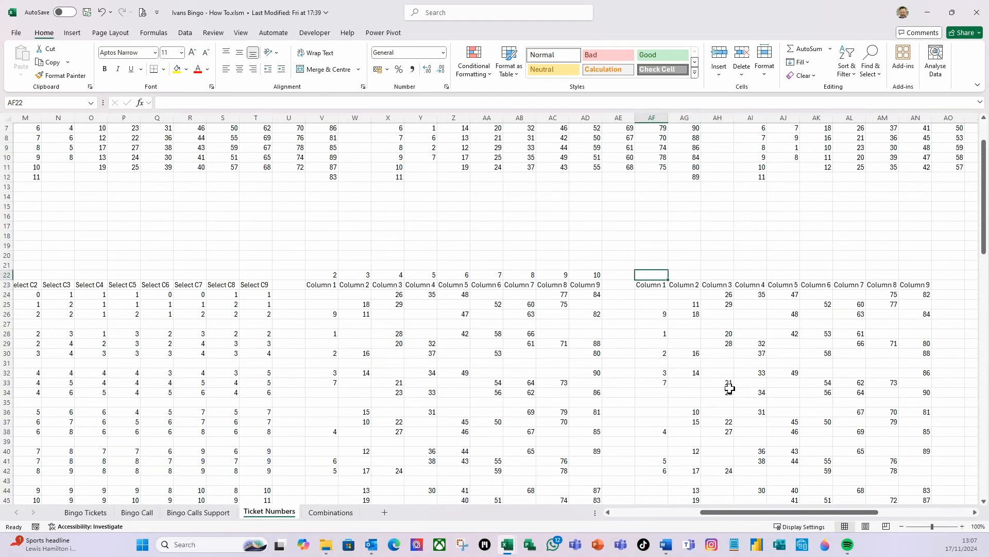
type("Sorted")
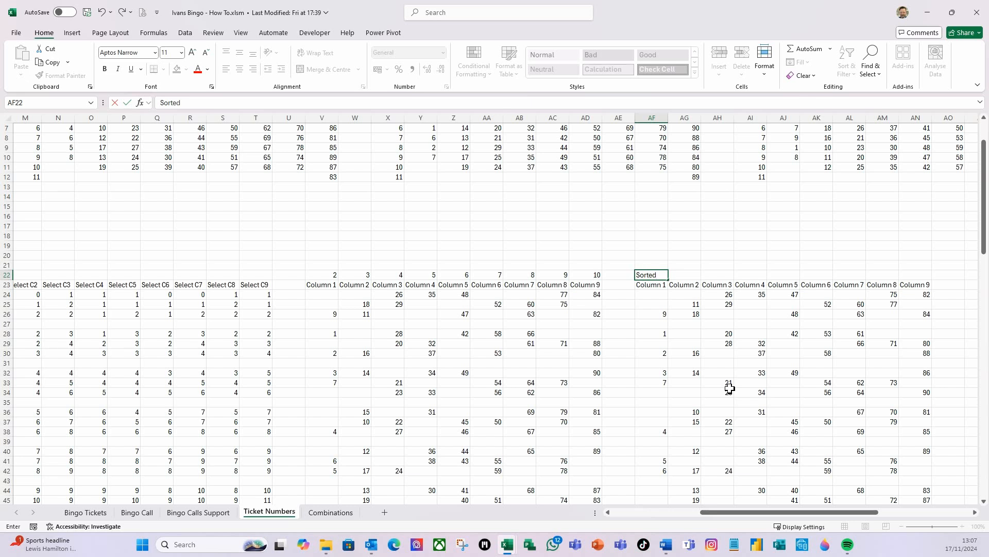
key("Return")
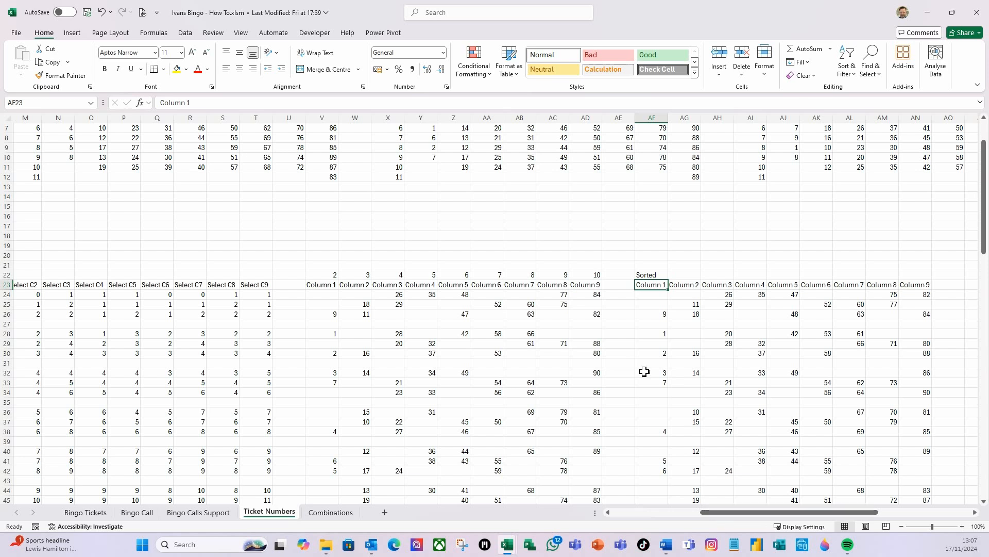
left_click_drag(690, 256, 694, 246)
left_click(782, 227)
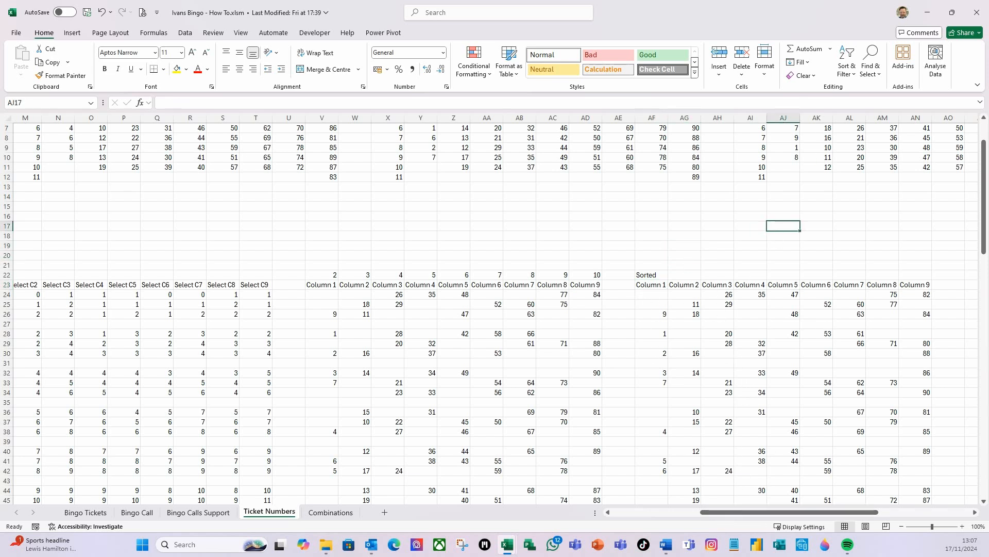
On the Bingo Tickets sheet, link cell D4 of the first blue ticket to ='Ticket Numbers'!AF24.
mouse_move(707, 514)
left_mouse_down()
mouse_move(676, 519)
mouse_move(702, 525)
left_mouse_up()
left_click(86, 513)
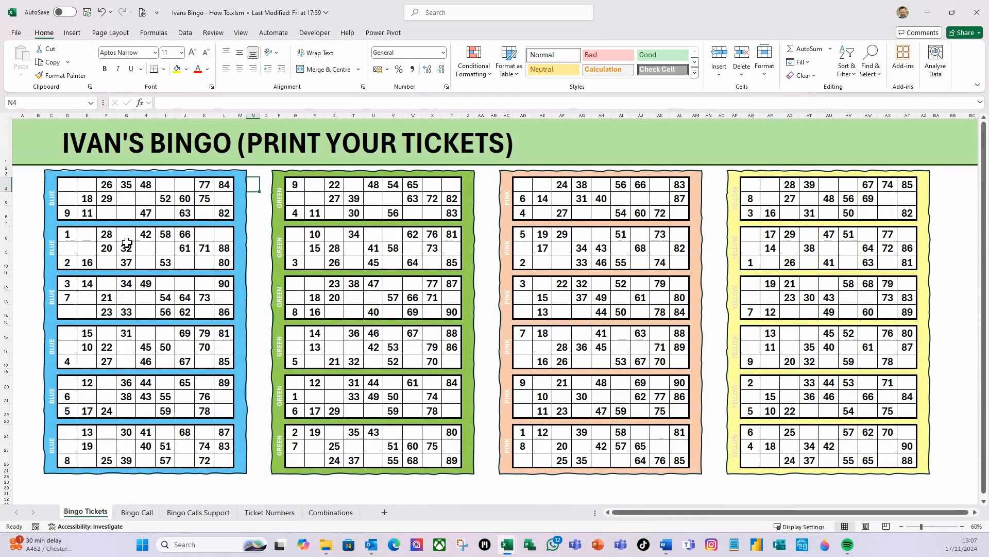
left_click(66, 184)
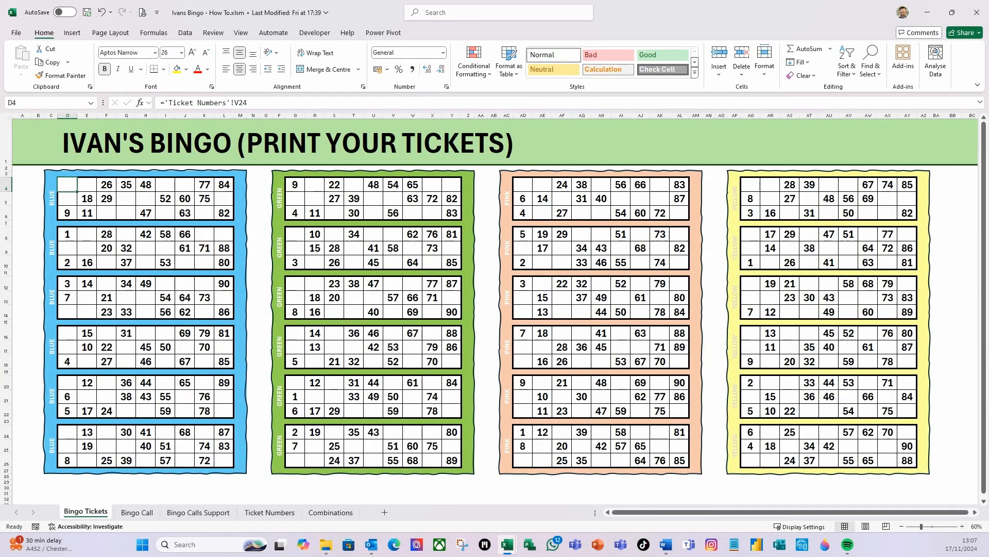
type("=")
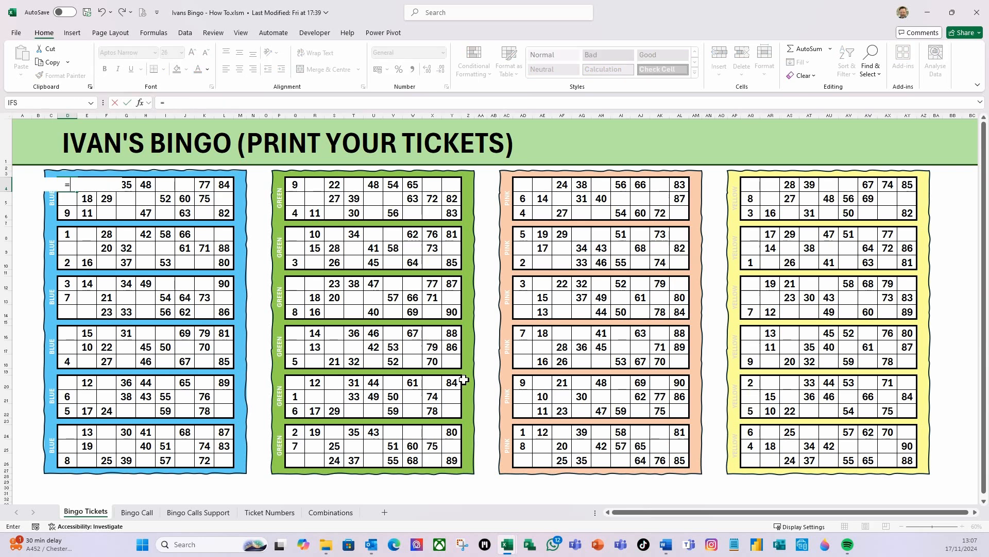
left_click(269, 512)
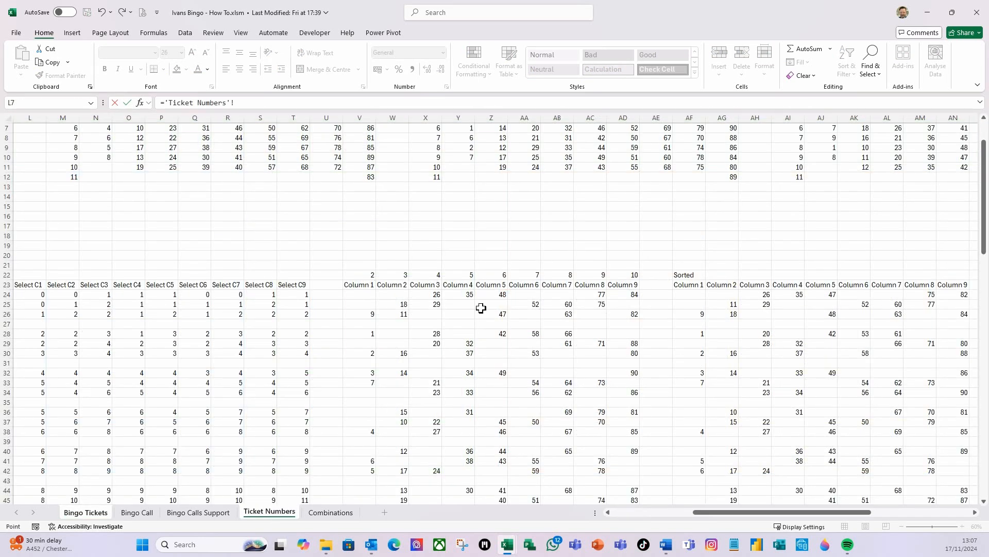
left_click(693, 293)
key("Return")
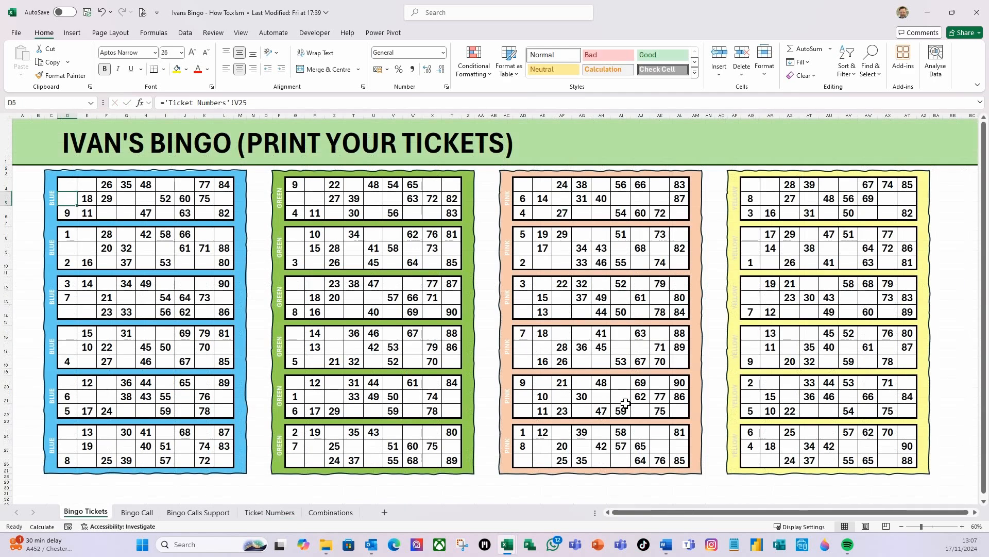
Fill the link in D4 down to D6 without formatting.
left_click(64, 187)
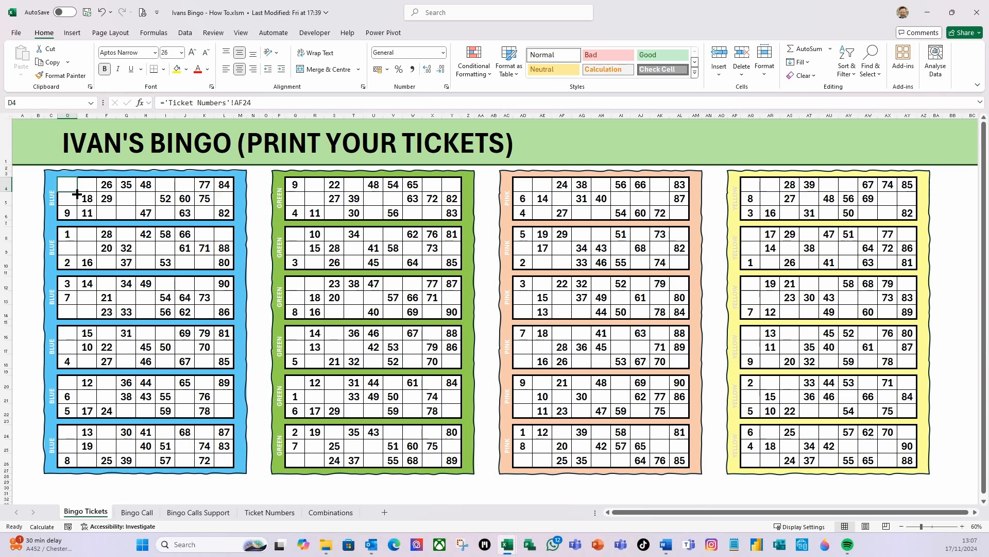
left_click_drag(77, 195, 75, 215)
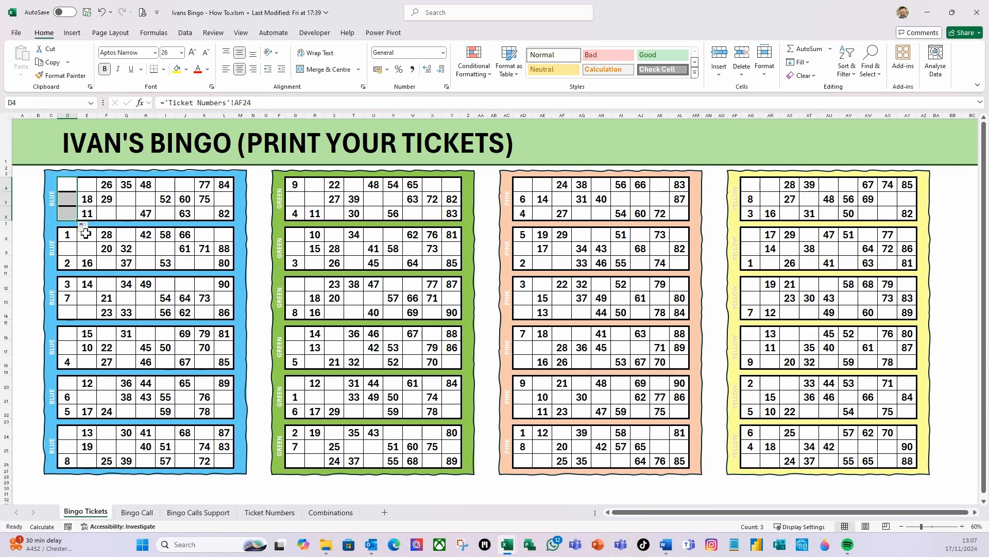
left_click(87, 228)
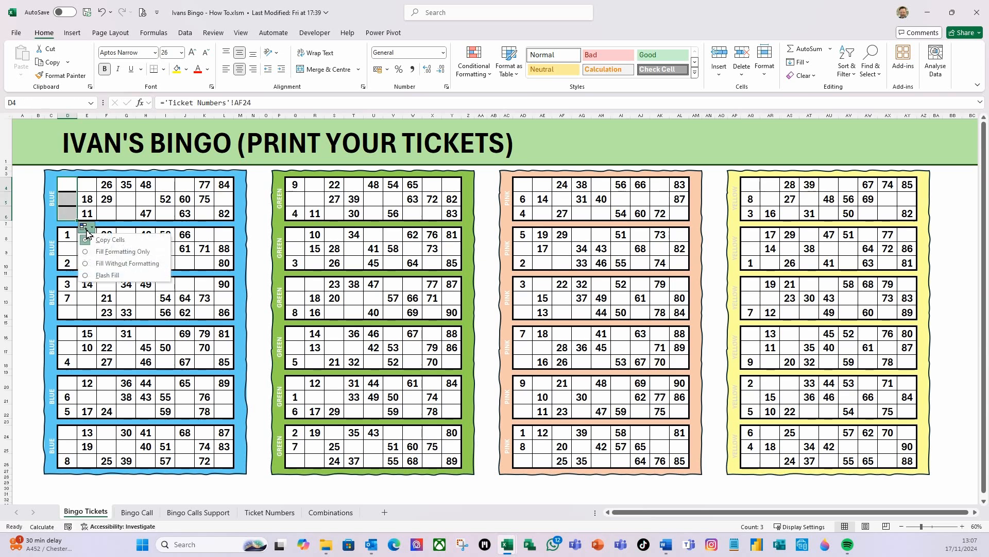
left_click(151, 264)
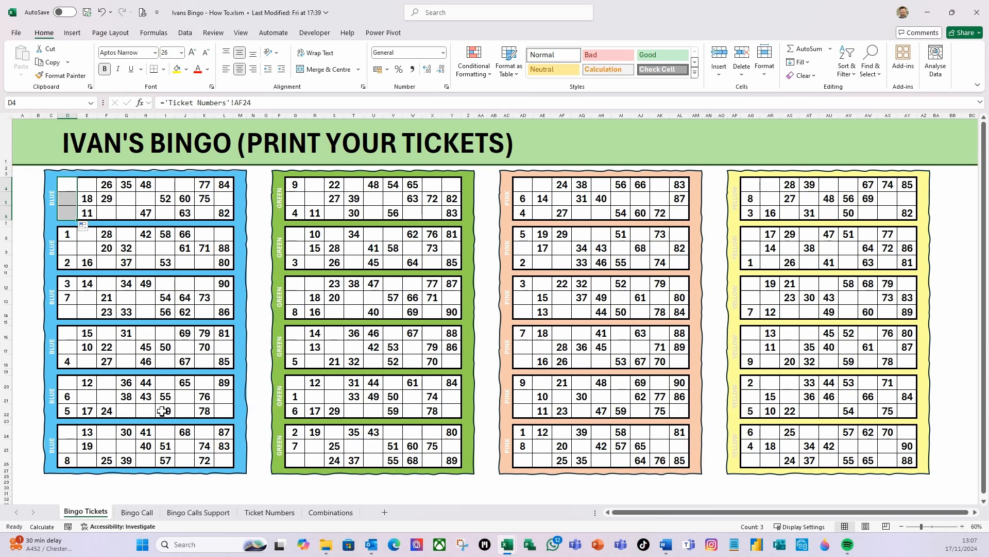
Paste the D4:D6 links as formulas only across E4:L6 of the first blue ticket and recalculate the workbook.
key("ctrl+c")
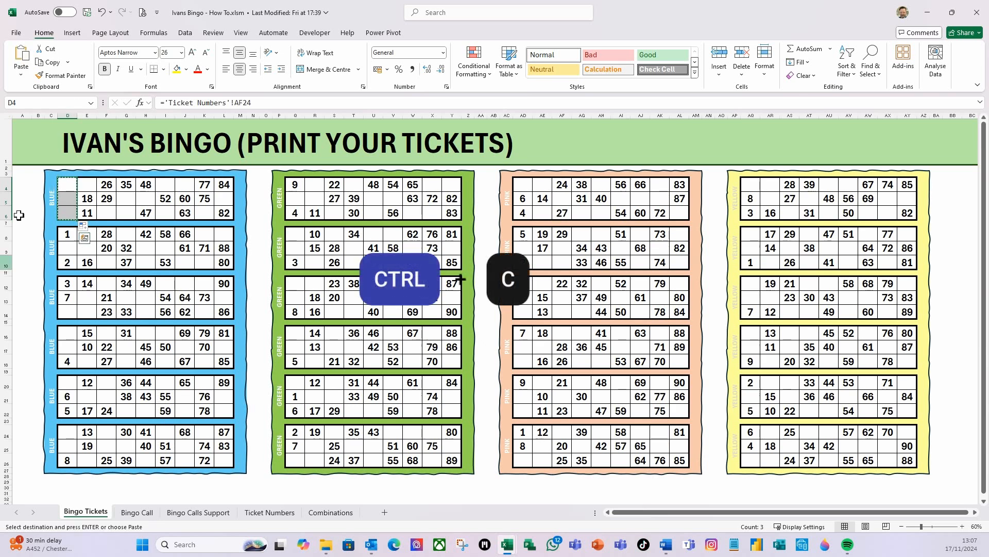
left_click_drag(86, 184, 214, 214)
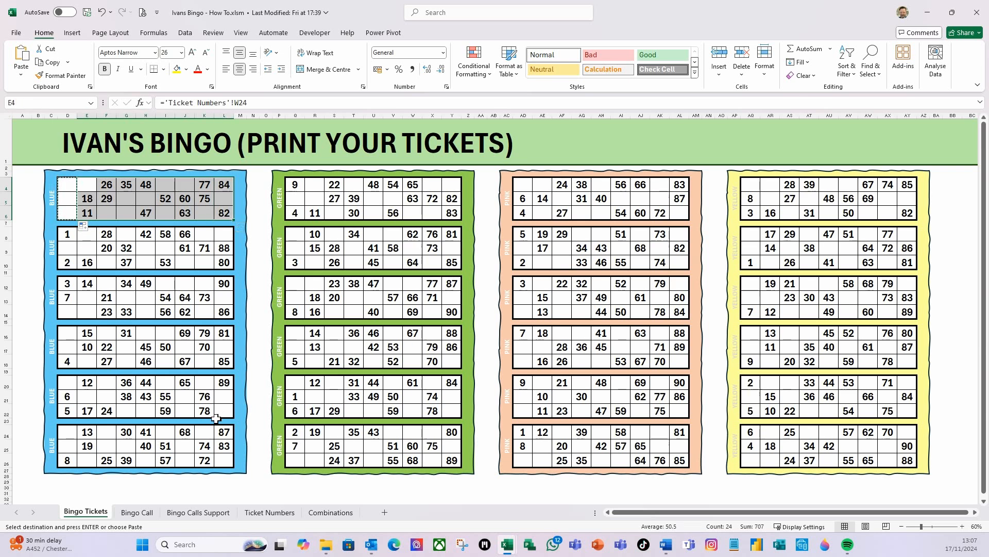
key("ctrl+alt+v")
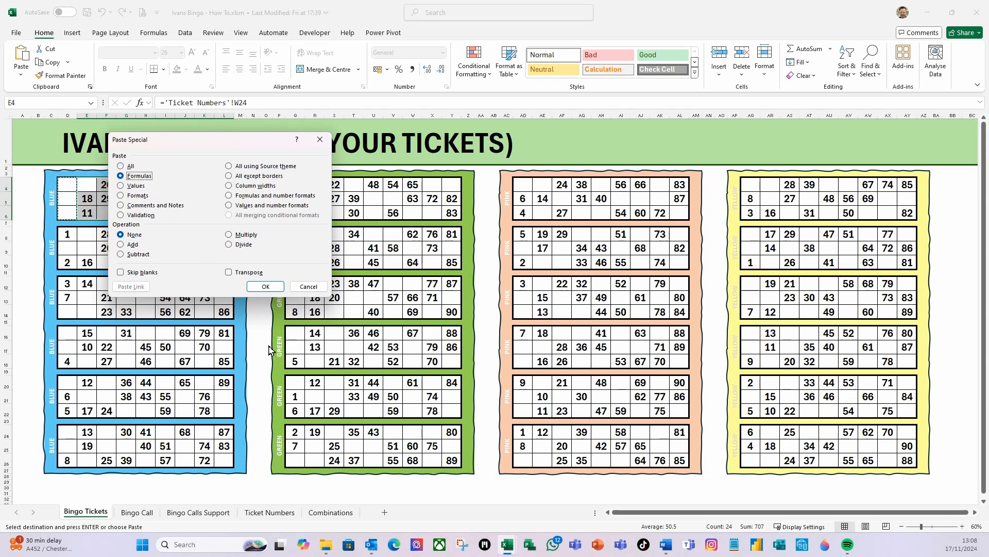
left_click(265, 287)
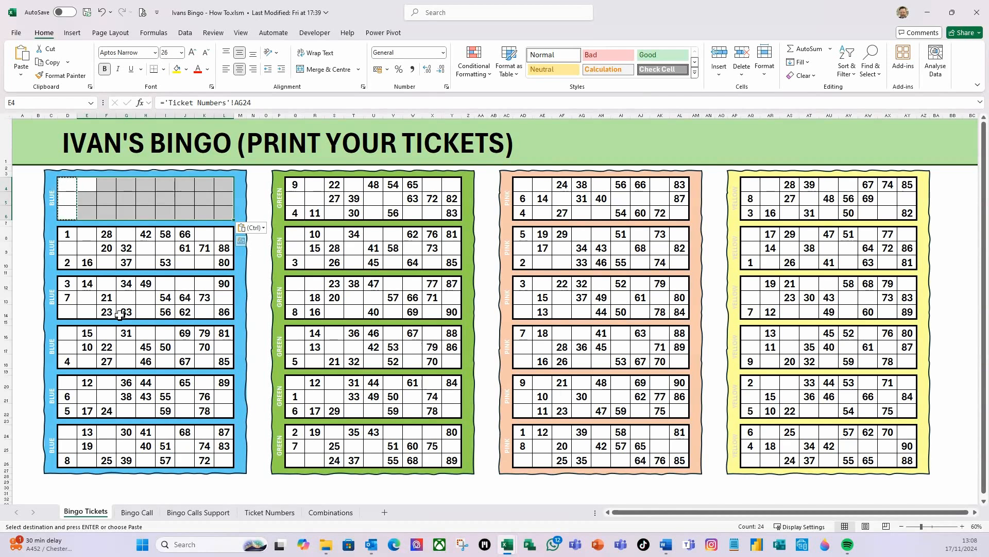
key("F9")
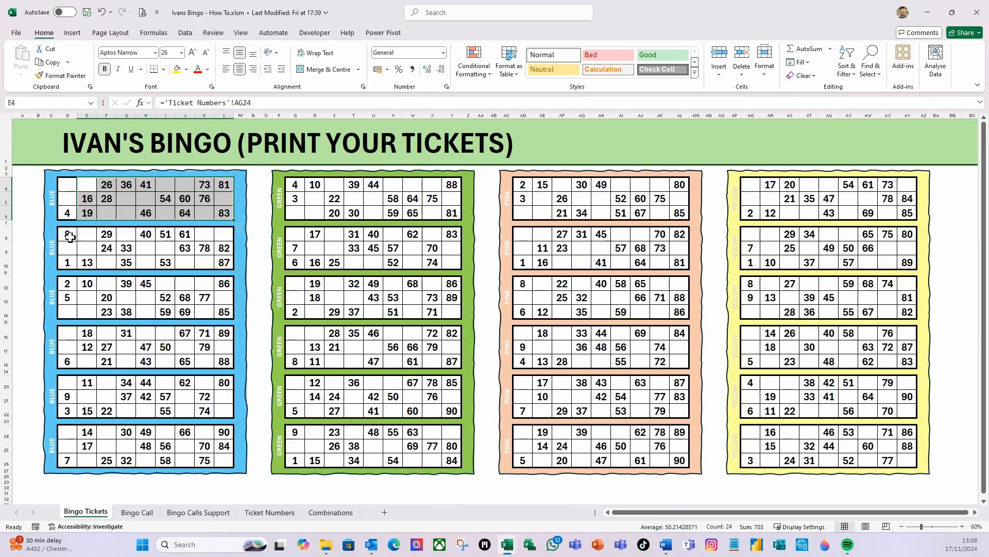
Copy the relinked first blue ticket onto the five blue tickets below it and recalculate.
left_click_drag(67, 185, 215, 213)
key("ctrl+c")
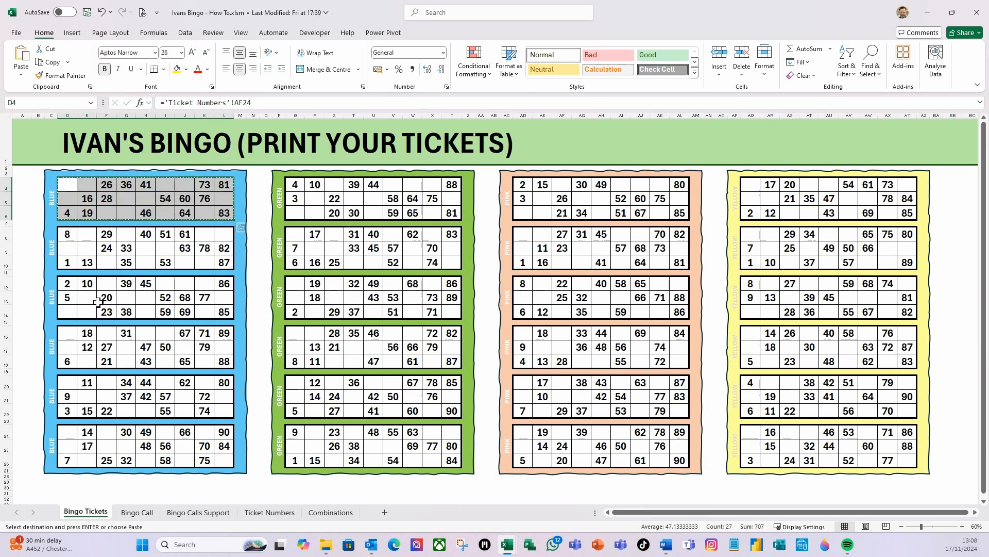
left_click(67, 234)
key("ctrl+v")
left_click(68, 285)
key("ctrl+v")
left_click(68, 333)
key("ctrl+v")
left_click(67, 382)
key("ctrl+v")
left_click(68, 433)
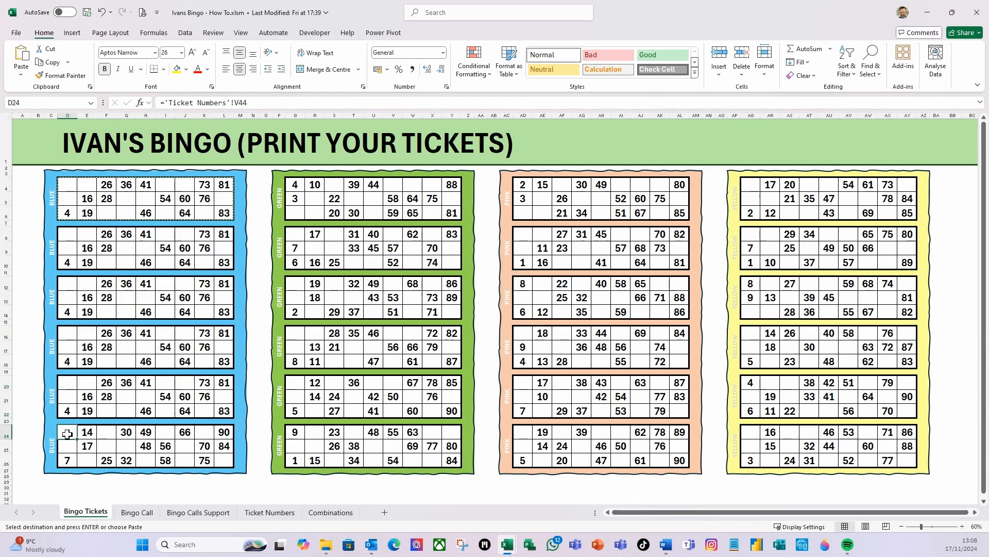
key("ctrl+v")
key("F9")
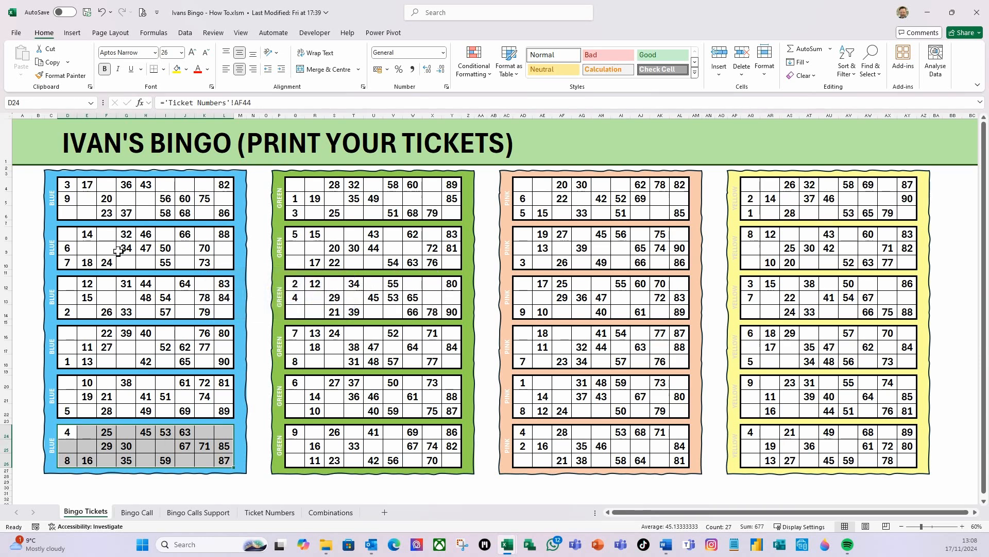
Link cell Q4 of the first green ticket to ='Ticket Numbers'!AF50.
left_click(298, 187)
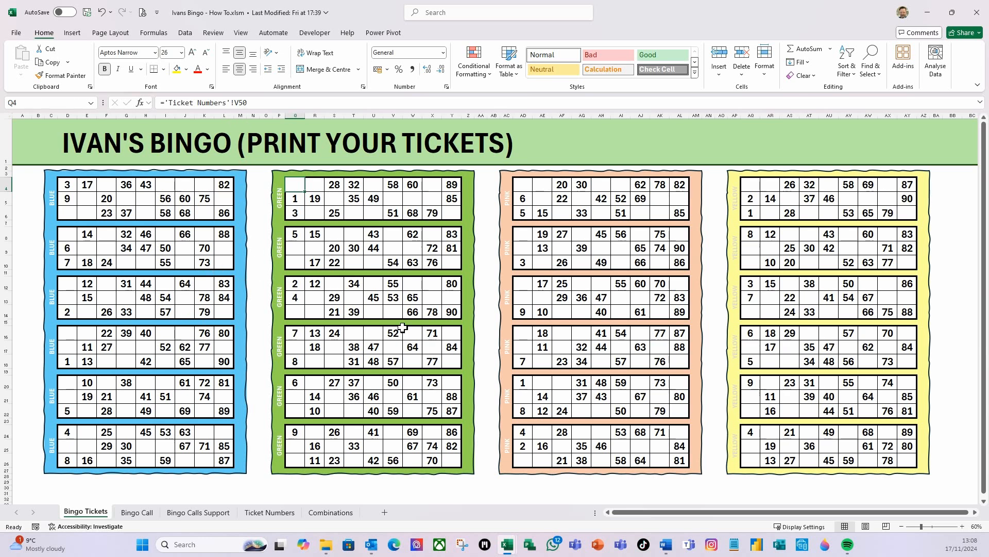
type("=")
left_click(279, 513)
scroll(686, 344, "down", 7)
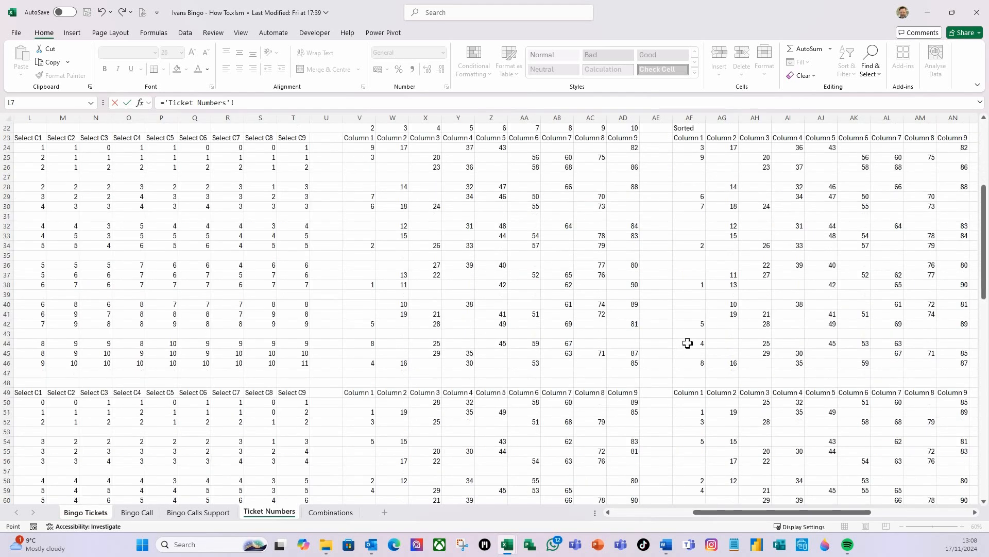
left_click(695, 342)
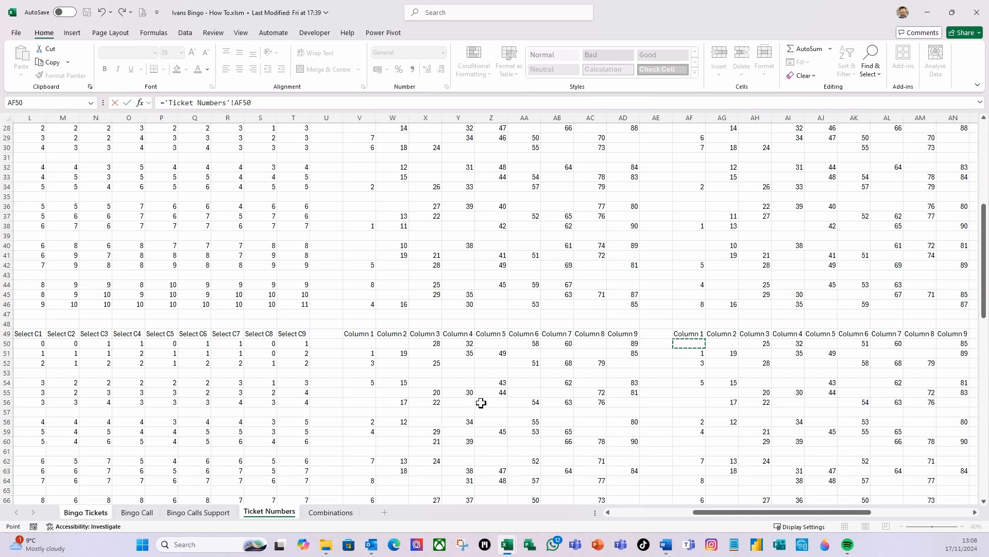
key("Return")
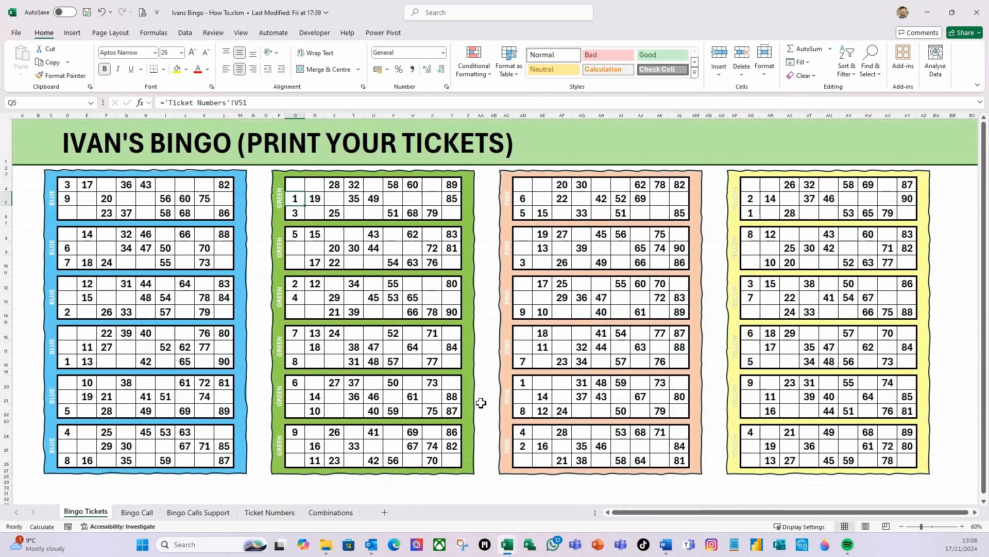
Fill the link in Q4 down to Q6 without formatting.
key("Up")
left_click_drag(308, 192, 304, 217)
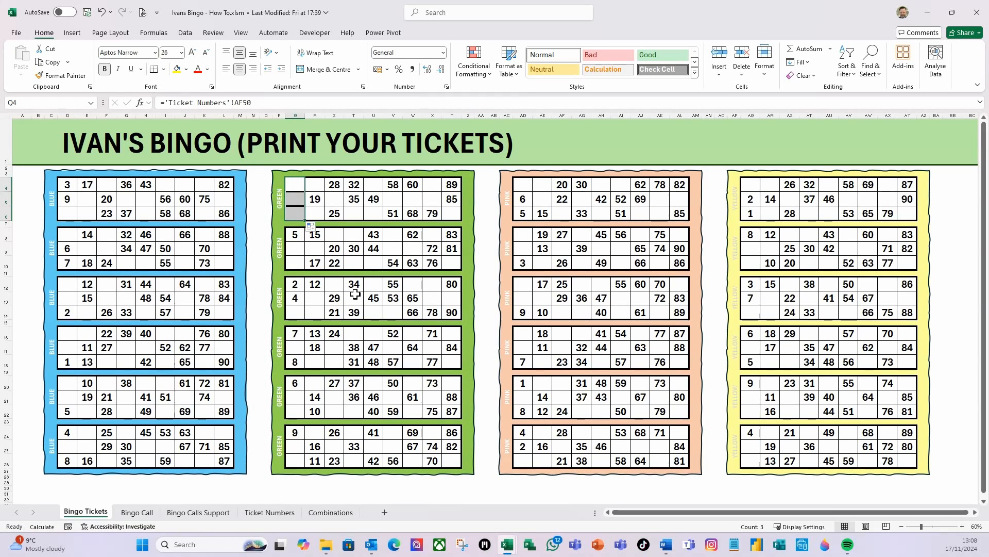
left_click(318, 233)
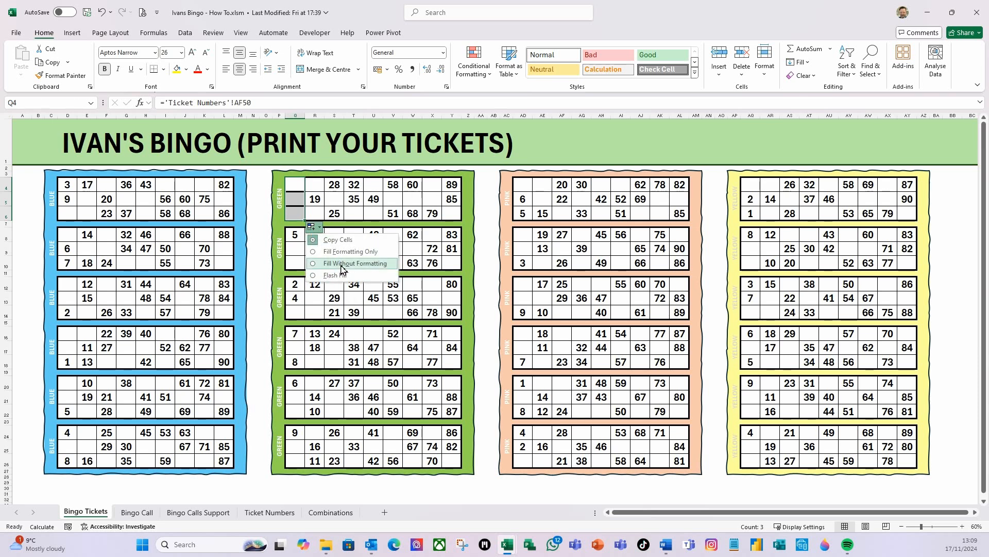
left_click(340, 264)
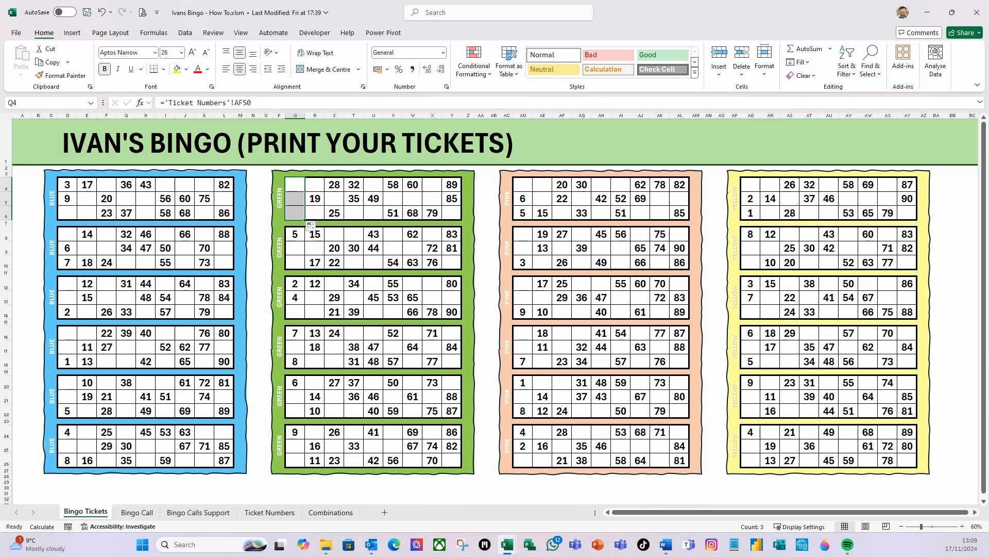
Paste the Q4:Q6 links as formulas only across R4:Y6 of the first green ticket and recalculate.
key("ctrl+c")
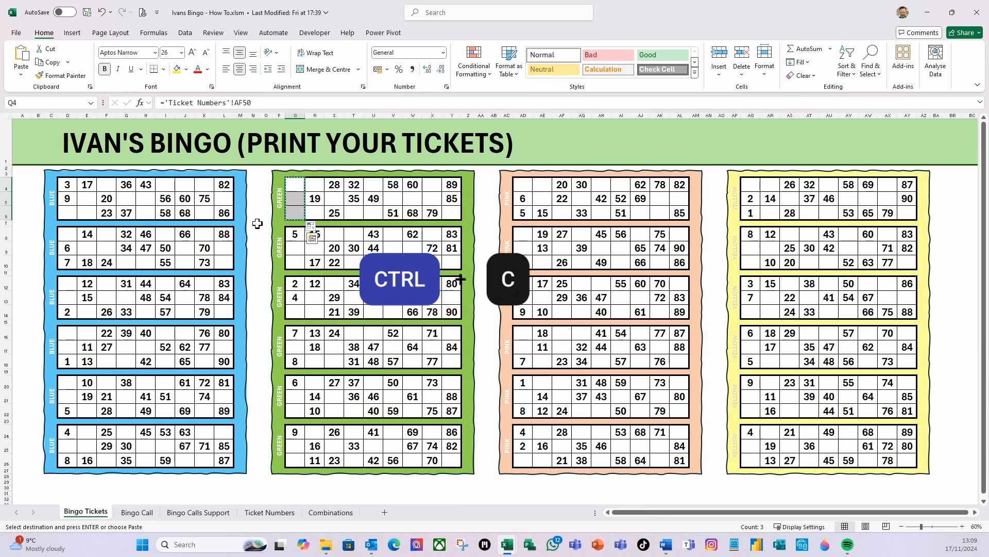
left_click_drag(315, 184, 448, 217)
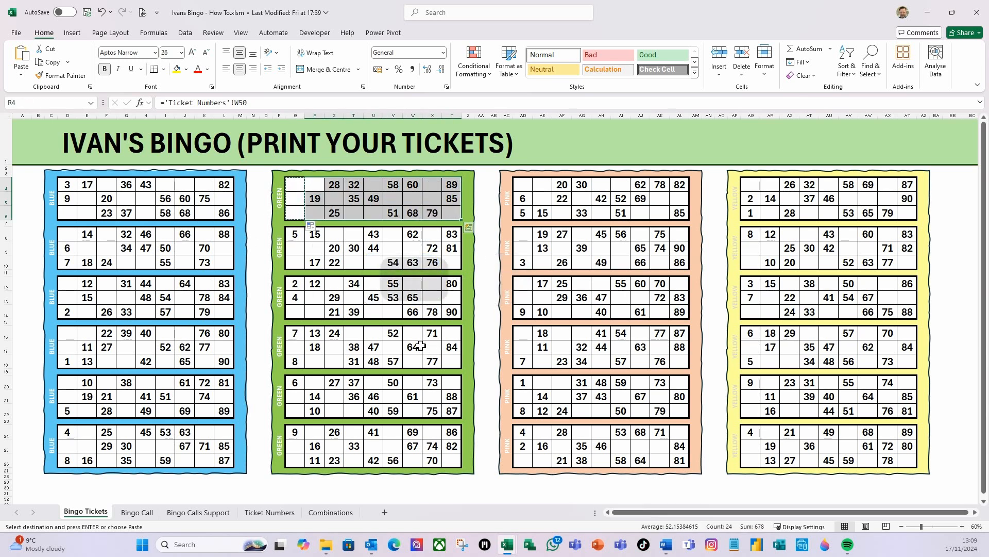
key("ctrl+alt+v")
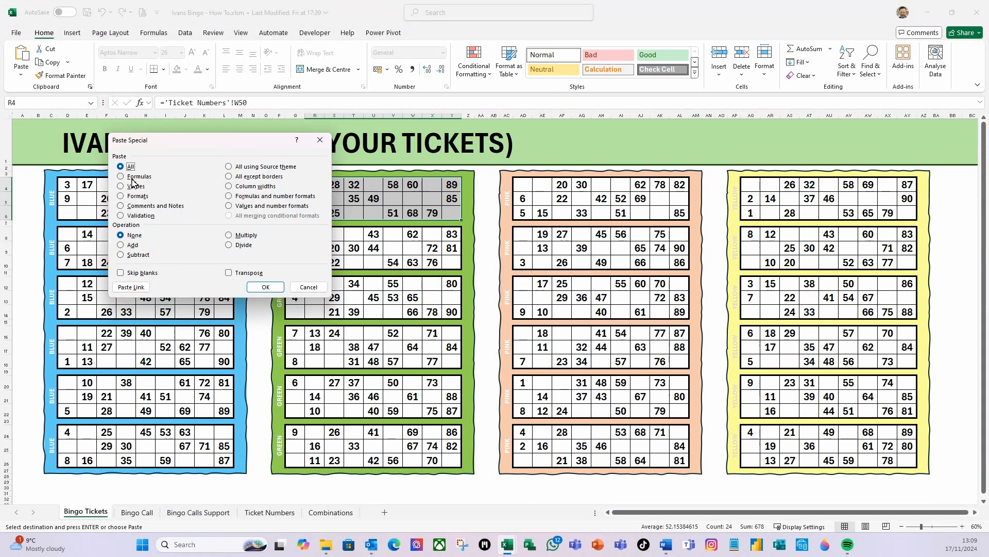
left_click(266, 287)
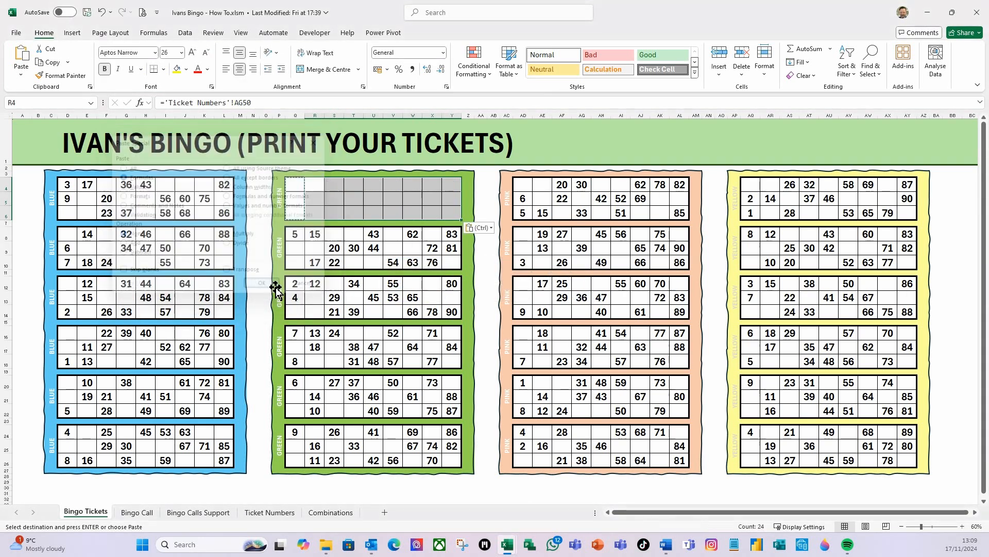
key("F9")
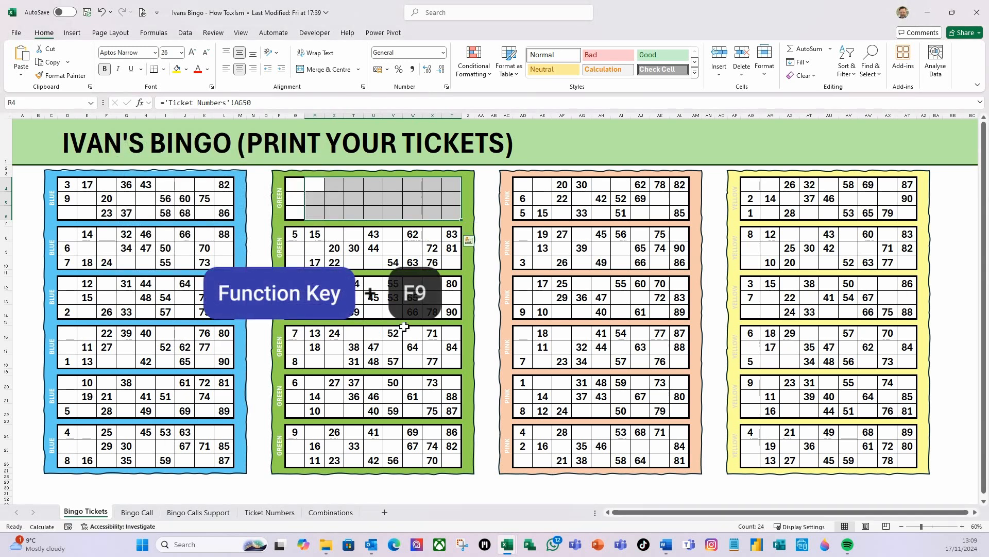
Copy the relinked first green ticket onto the five green tickets below it and recalculate.
left_click(303, 191)
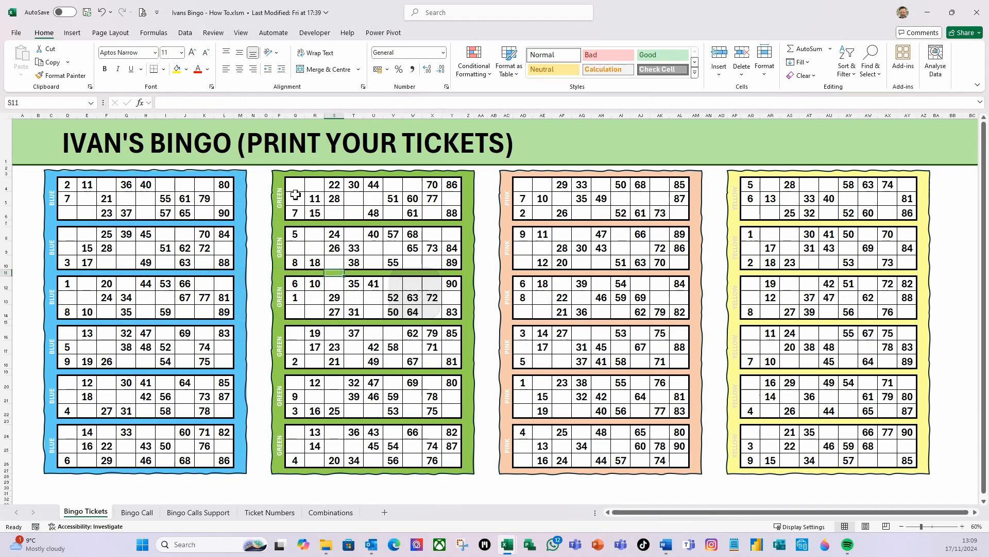
left_click_drag(303, 191, 442, 211)
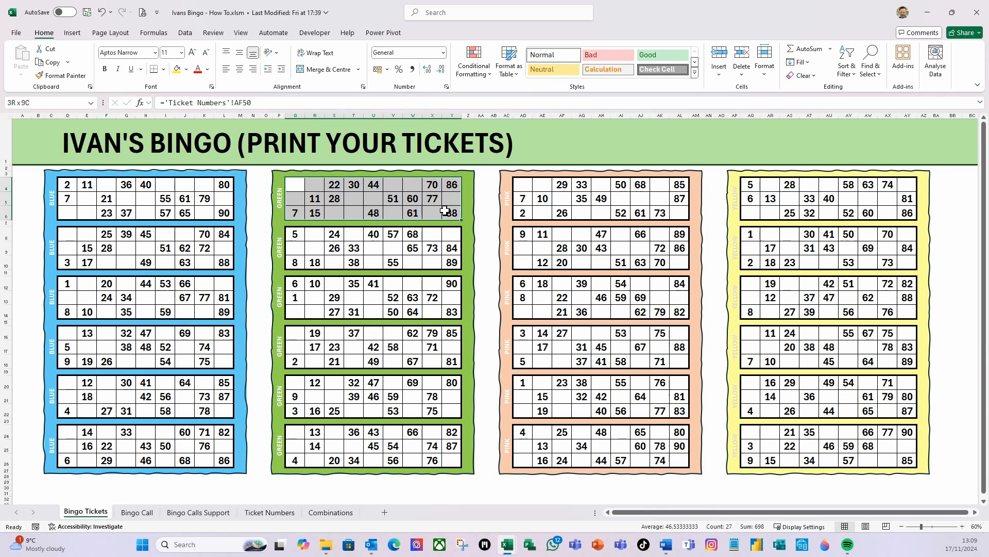
key("ctrl+c")
left_click(296, 239)
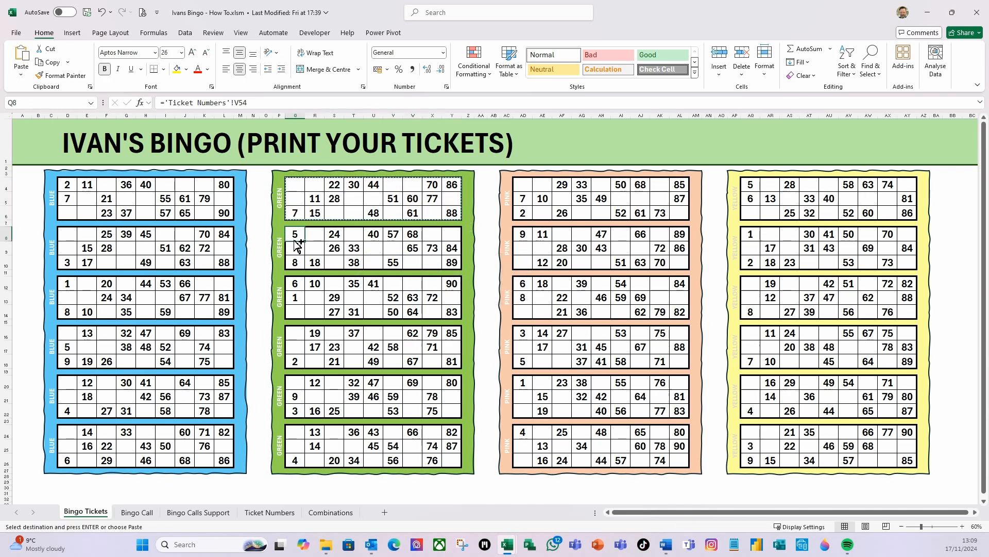
key("ctrl+v")
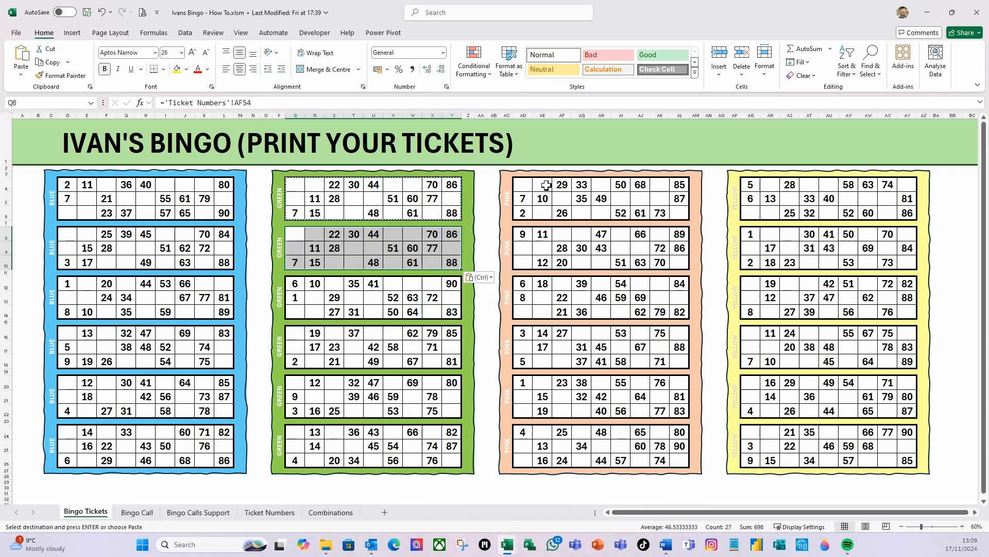
left_click(297, 284)
key("ctrl+v")
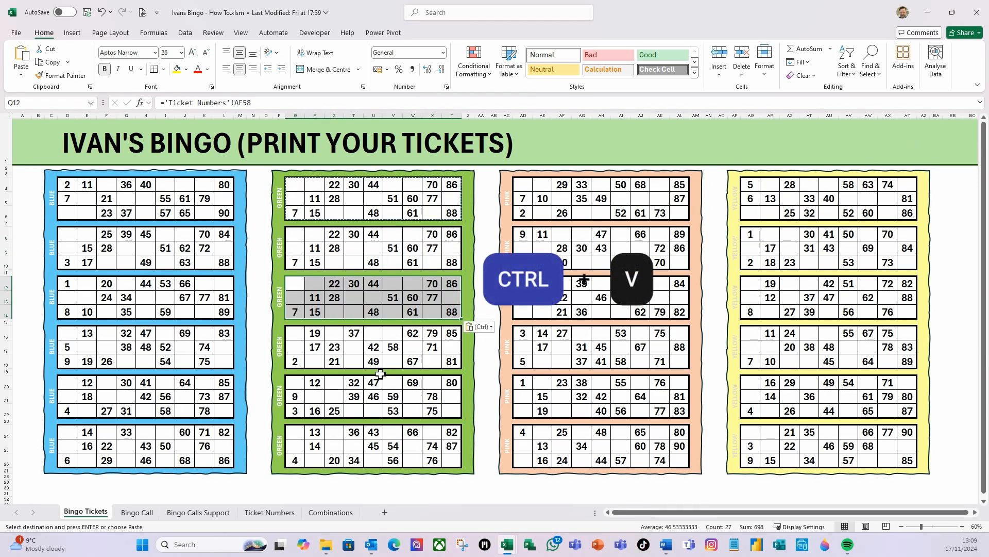
left_click(295, 332)
key("ctrl+v")
left_click(297, 382)
key("ctrl+v")
left_click(297, 438)
key("ctrl+v")
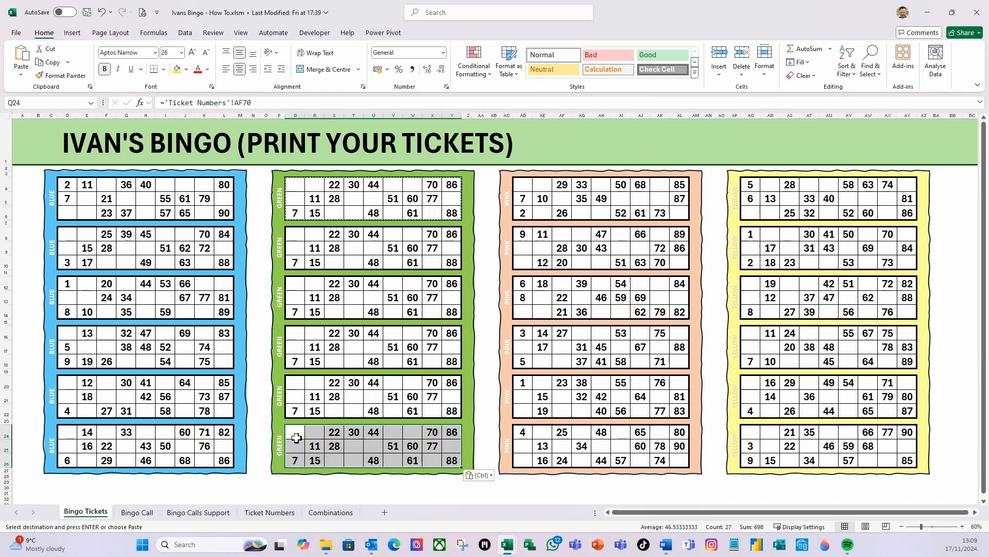
key("F9")
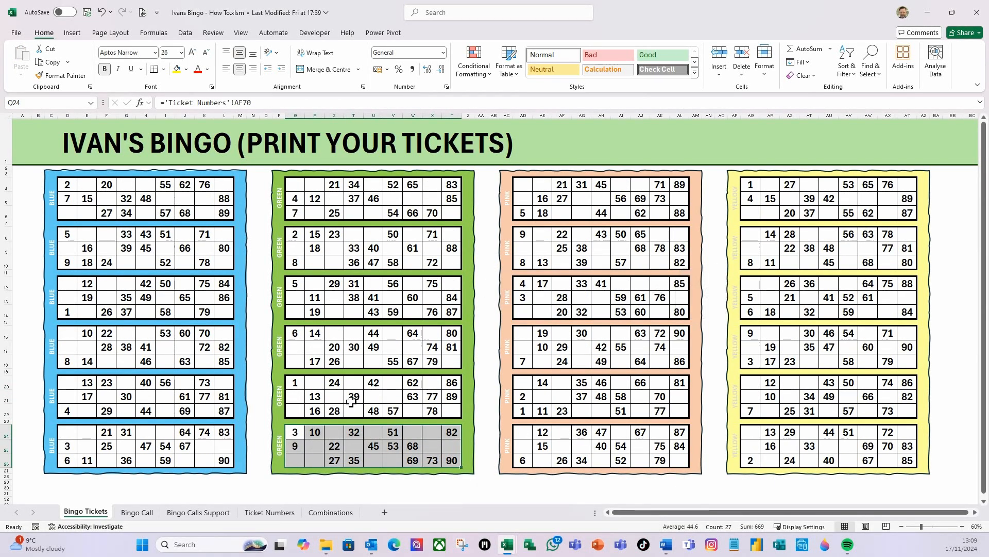
left_click(346, 393)
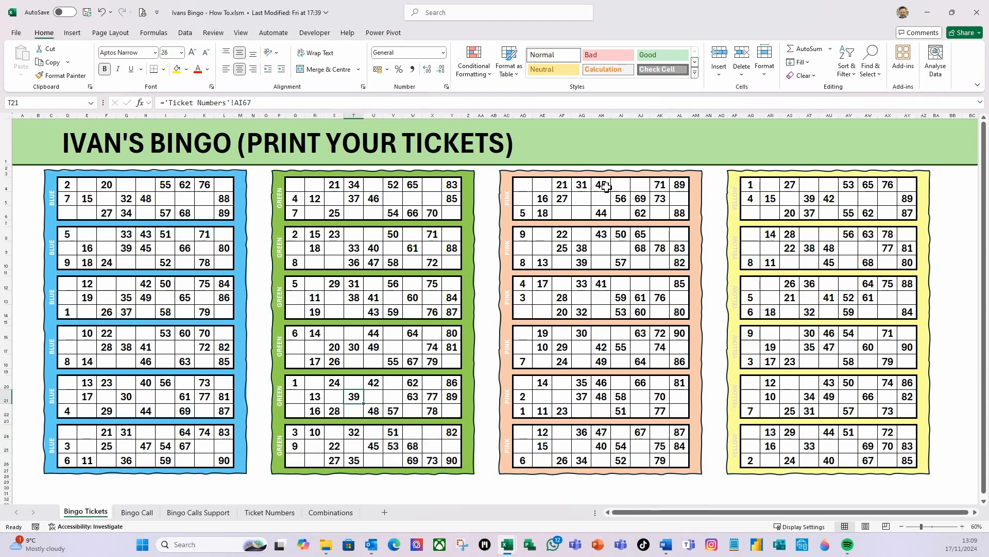
Link the top-left cell of the first pink ticket to the first cell of the third sorted block on the Ticket Numbers sheet.
left_click(526, 185)
type("=")
left_click(270, 512)
scroll(711, 329, "down", 8)
left_click(745, 388)
key("Return")
Apply the sorted link to the whole first pink ticket by pasting formulas only.
left_click_drag(523, 184, 680, 213)
key("ctrl+c")
key("ctrl+alt+v")
key("f")
key("Return")
key("Escape")
Copy the relinked first pink ticket onto the five pink tickets below it.
left_click_drag(524, 186, 675, 211)
key("ctrl+c")
left_click(523, 235)
key("ctrl+v")
left_click(523, 285)
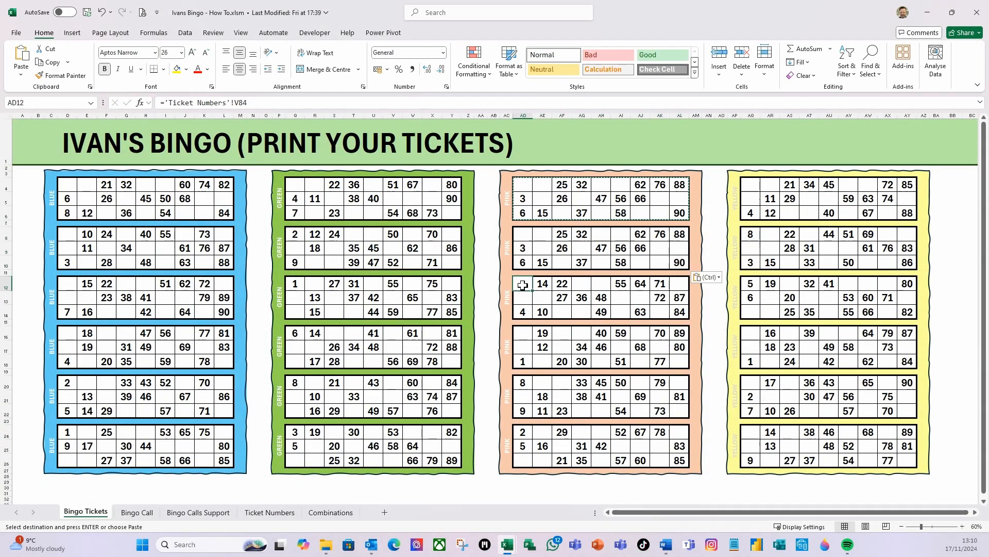
key("ctrl+v")
left_click(523, 333)
key("ctrl+v")
left_click(523, 382)
key("ctrl+v")
left_click(523, 432)
key("Return")
Link cell AQ4 of the first yellow ticket to the first cell of the fourth sorted block on the Ticket Numbers sheet.
left_click(753, 185)
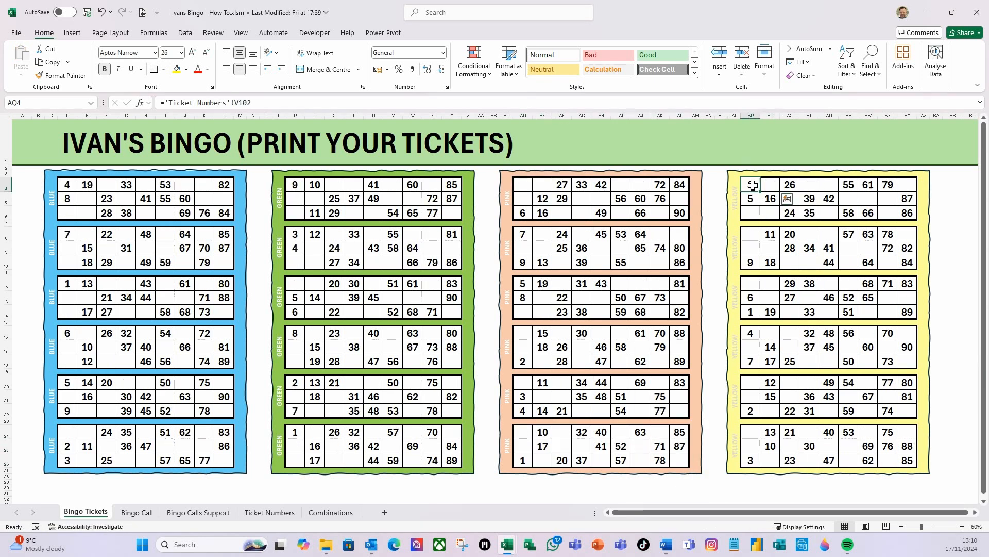
type("=")
left_click(261, 514)
scroll(693, 382, "down", 5)
left_click(694, 382)
key("Return")
Extend the sorted link in AQ4 across the whole first yellow ticket as formulas only and recalculate.
left_click(752, 186)
left_click(769, 227)
left_click_drag(760, 191, 905, 214)
left_click(810, 264)
key("ctrl+c")
key("ctrl+alt+v")
left_click(112, 174)
left_click(276, 313)
key("Escape")
key("F9")
Copy the relinked first yellow ticket onto the yellow tickets below it and recalculate.
left_click_drag(750, 185, 907, 213)
key("ctrl+c")
left_click(751, 235)
key("ctrl+v")
left_click(751, 285)
key("ctrl+v")
left_click(752, 334)
key("ctrl+v")
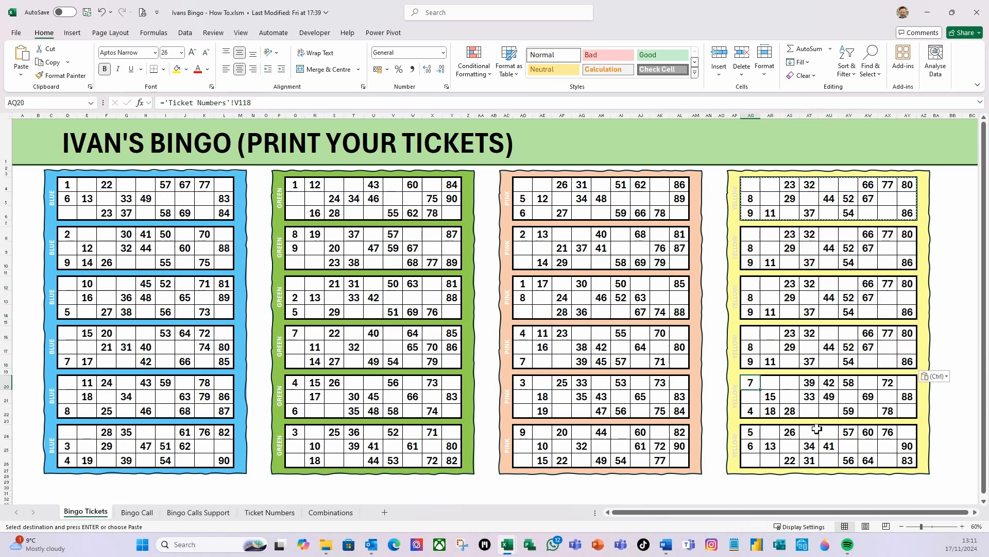
left_click(750, 432)
key("ctrl+v")
key("Escape")
key("F9")
left_click(69, 188)
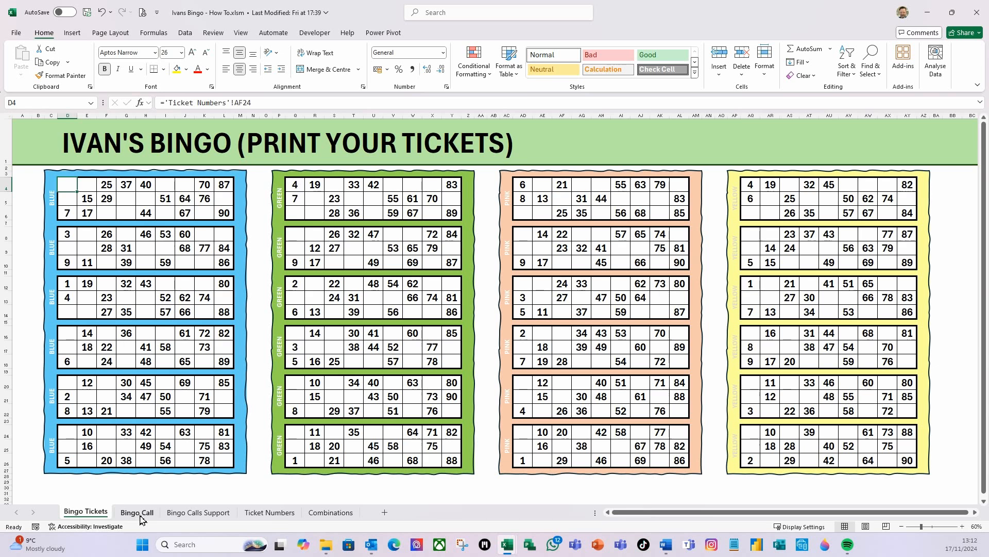
Review the list of bingo numbers and their calls on the Bingo Calls Support sheet.
left_click(198, 513)
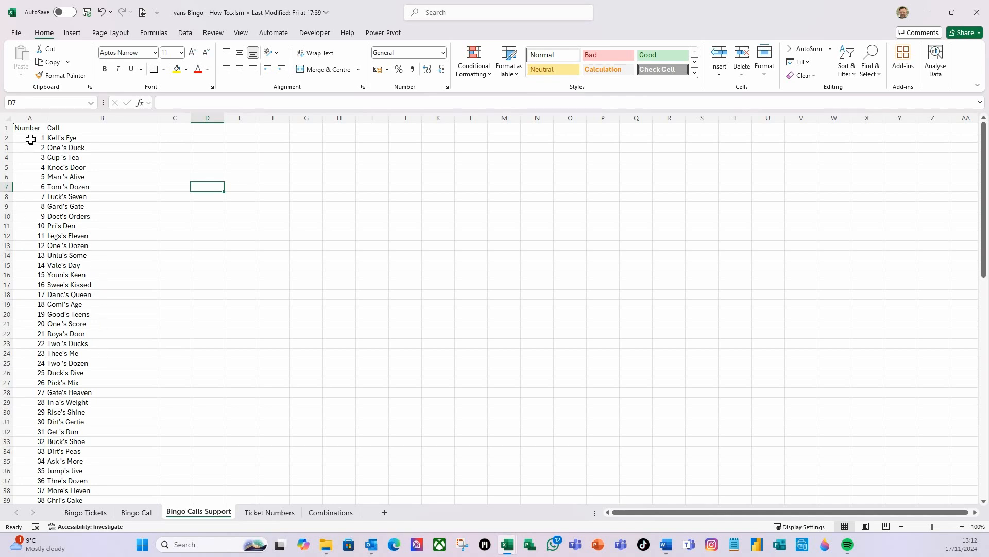
scroll(48, 238, "down", 8)
scroll(53, 229, "up", 8)
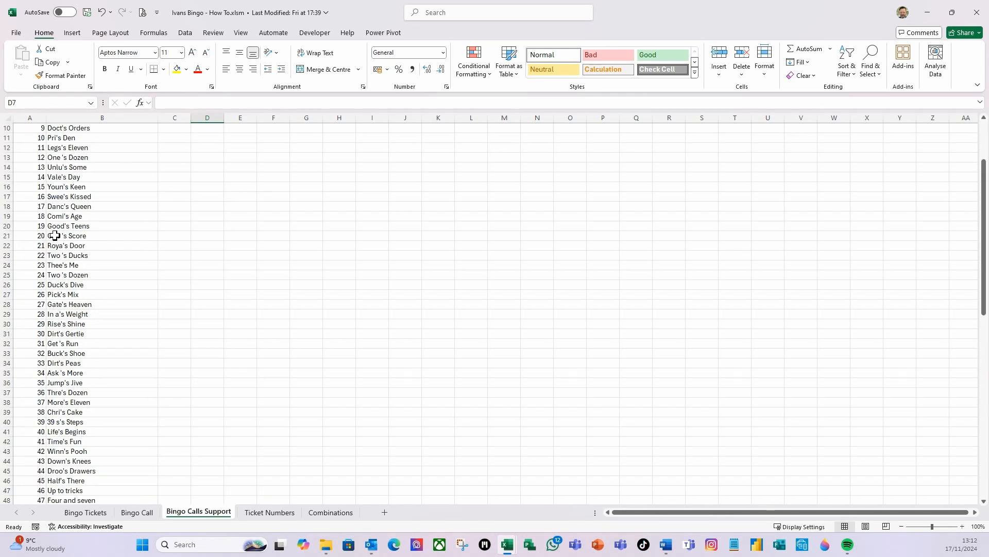
scroll(59, 220, "down", 9)
scroll(67, 226, "up", 9)
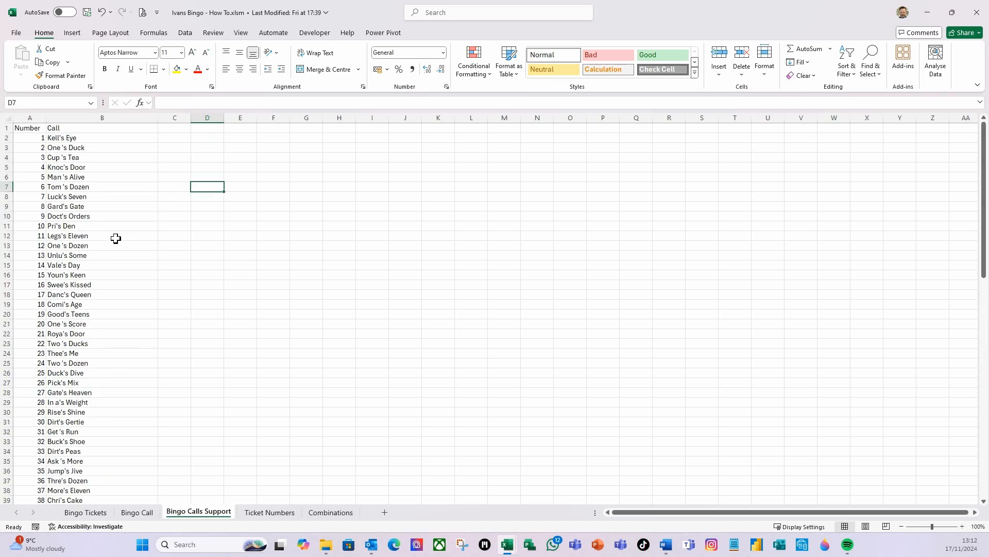
Convert the bingo numbers and calls list into a table with headers and name it tblBingCalls.
left_click(25, 151)
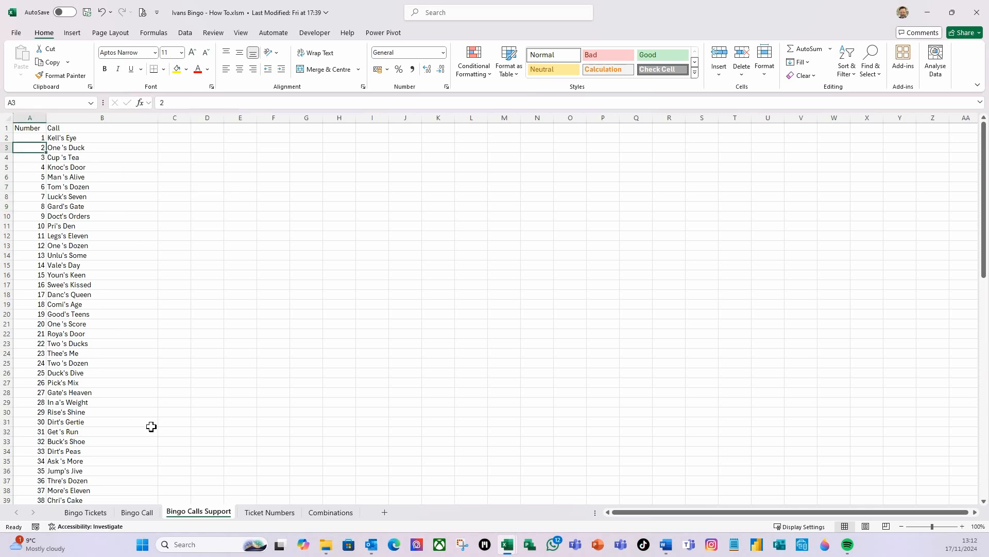
key("ctrl+t")
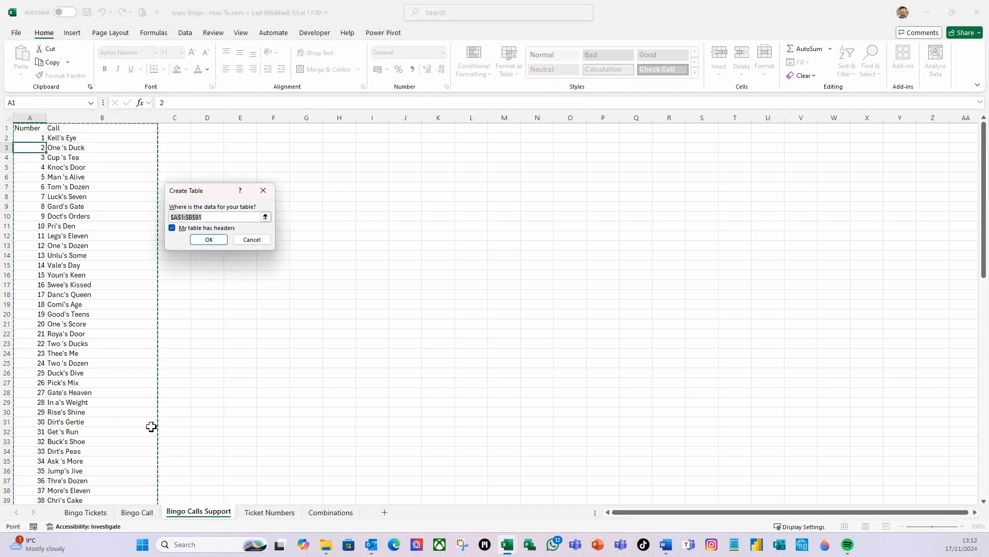
left_click(206, 241)
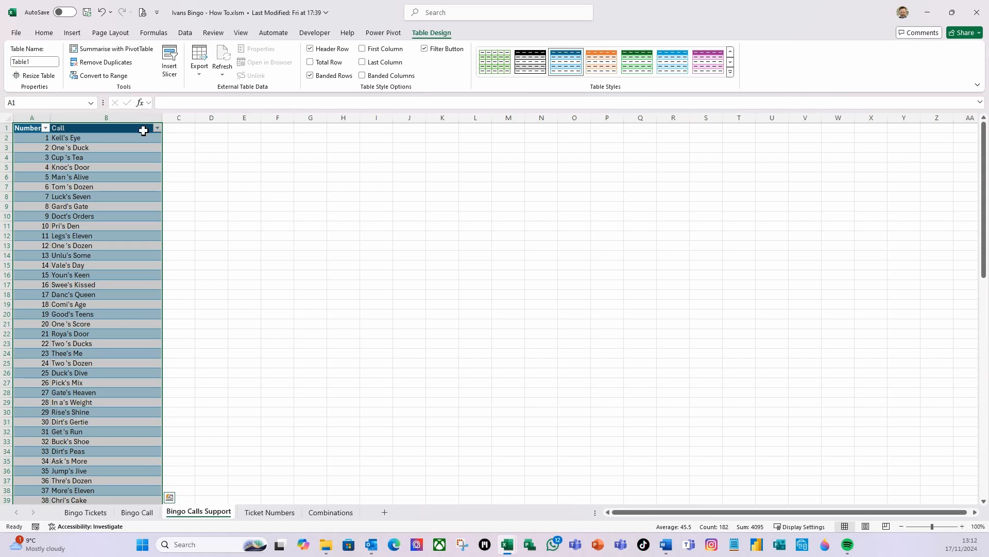
left_click(42, 64)
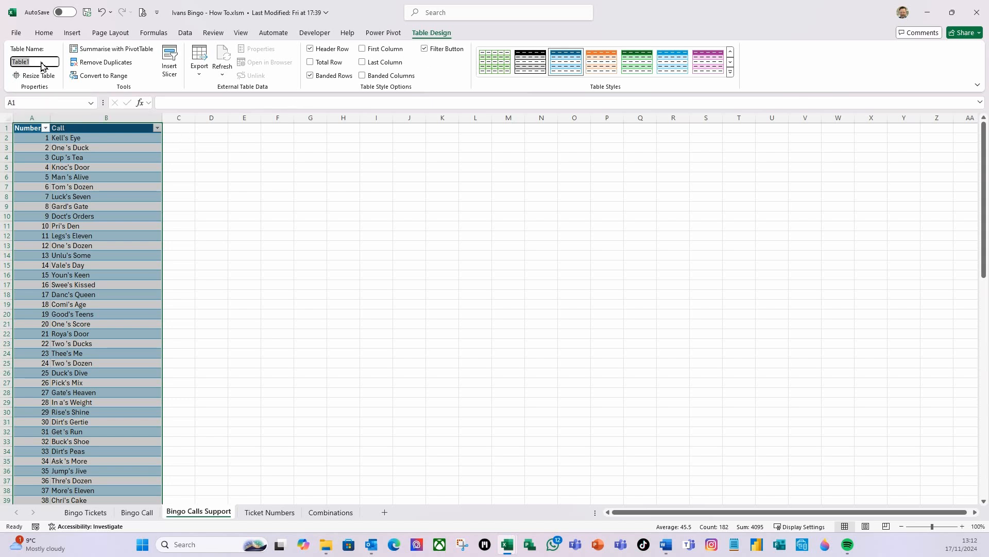
type("tblBingCalls")
key("Return")
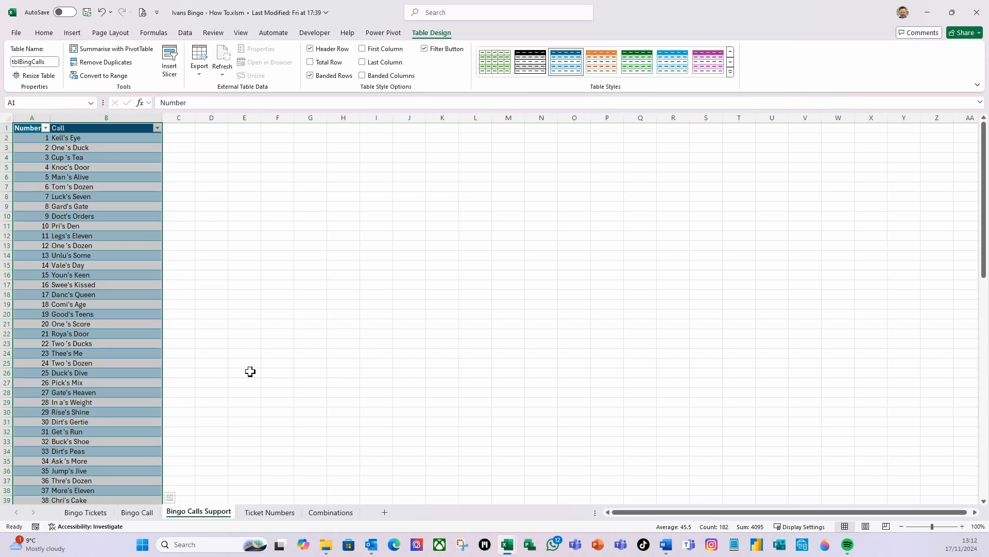
left_click(60, 315)
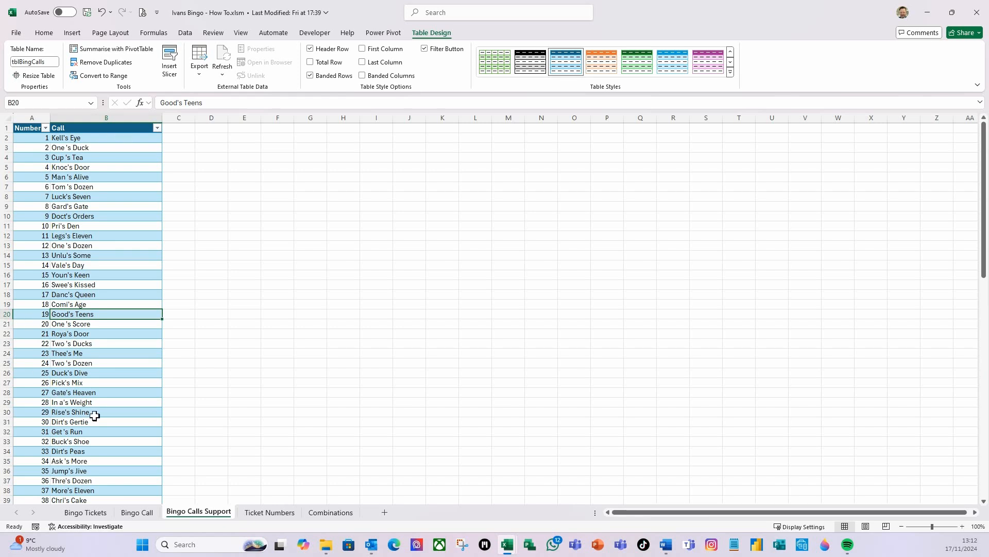
Copy the green title banner row from the Bingo Tickets sheet into row 1 of the Bingo Call sheet.
left_click(144, 513)
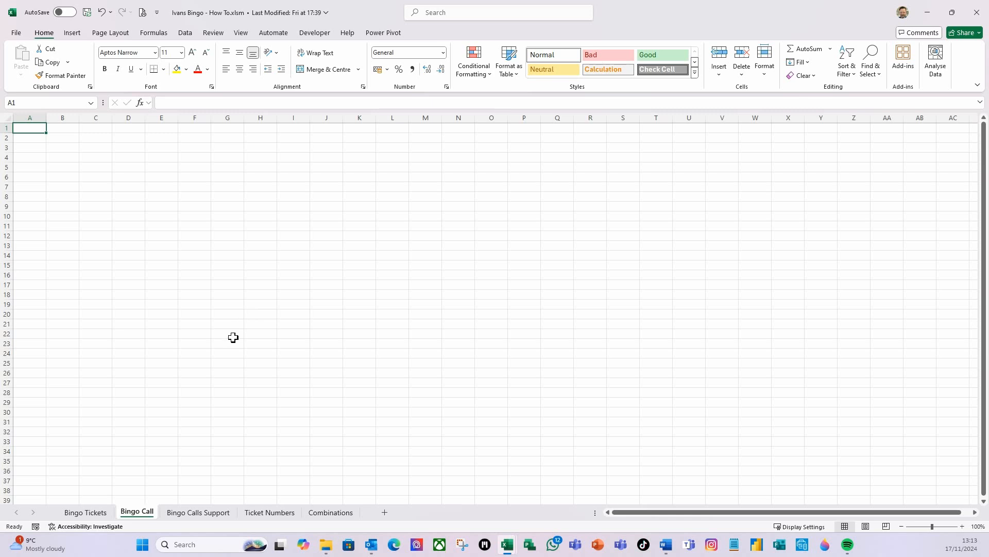
left_click(96, 514)
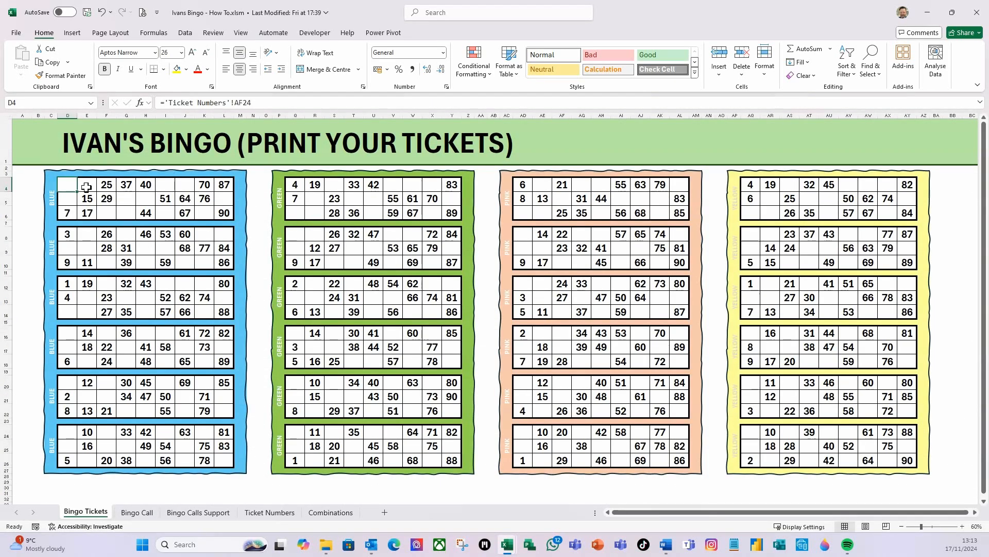
left_click(6, 143)
key("ctrl+c")
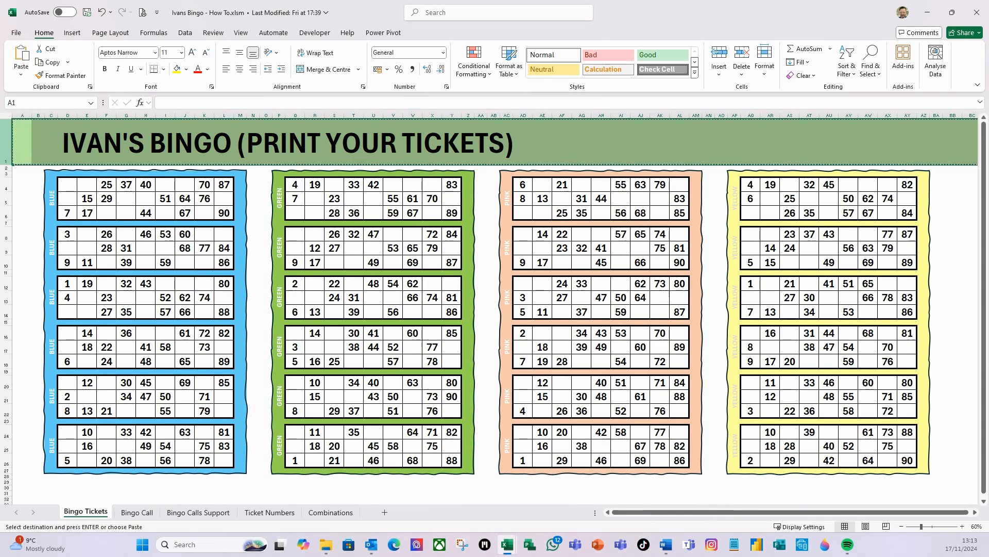
left_click(134, 513)
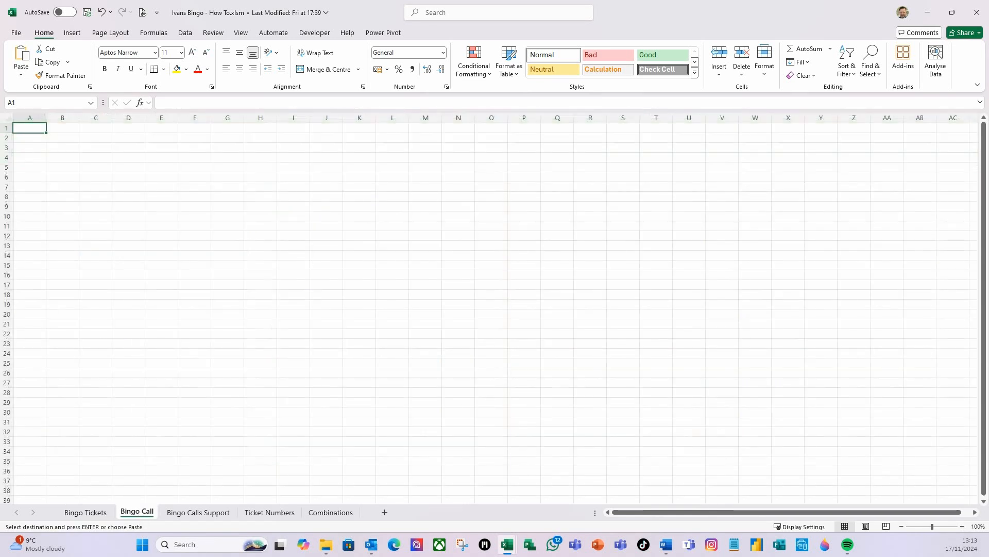
left_click(9, 128)
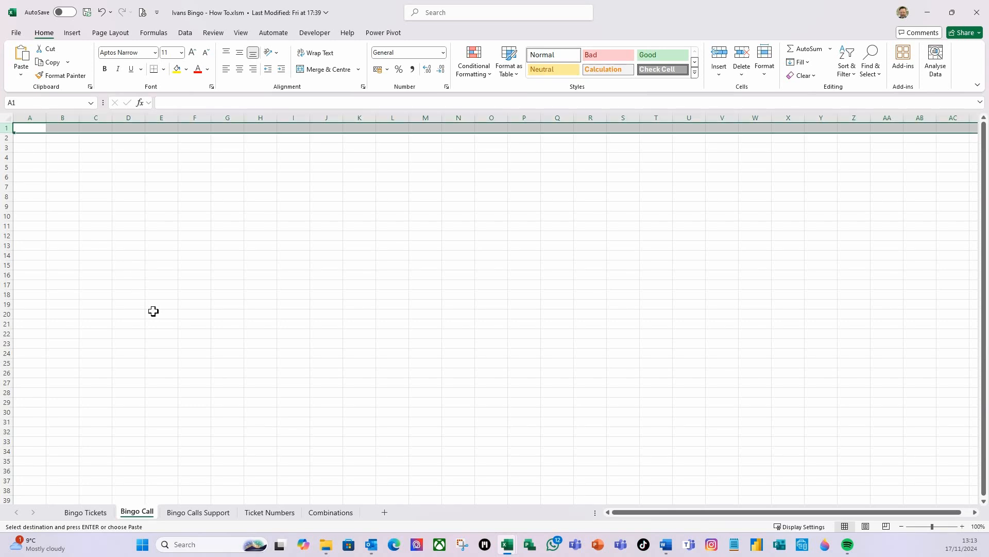
key("ctrl+v")
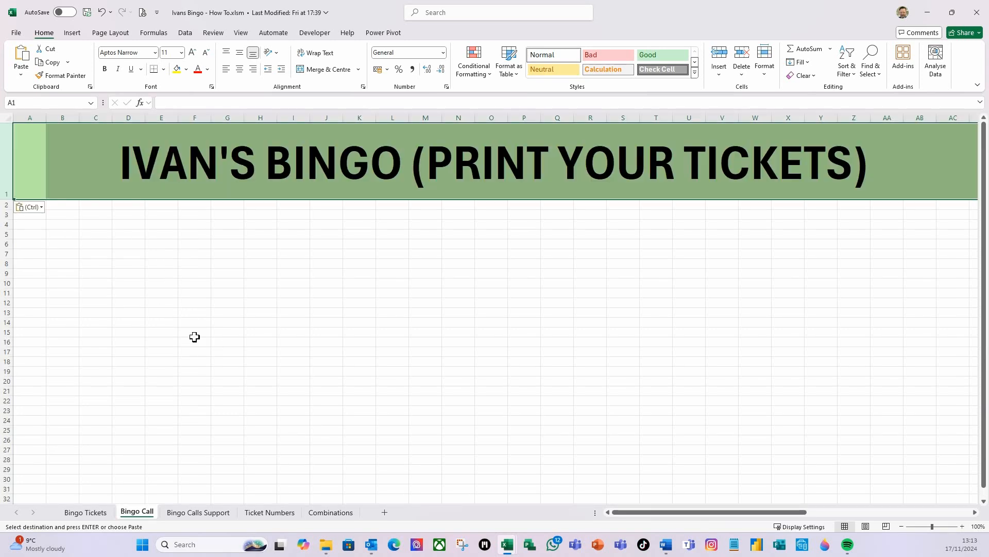
Move the banner title on the Bingo Call sheet to C1 and replace its bracketed text with NUMBERS.
left_click(143, 176)
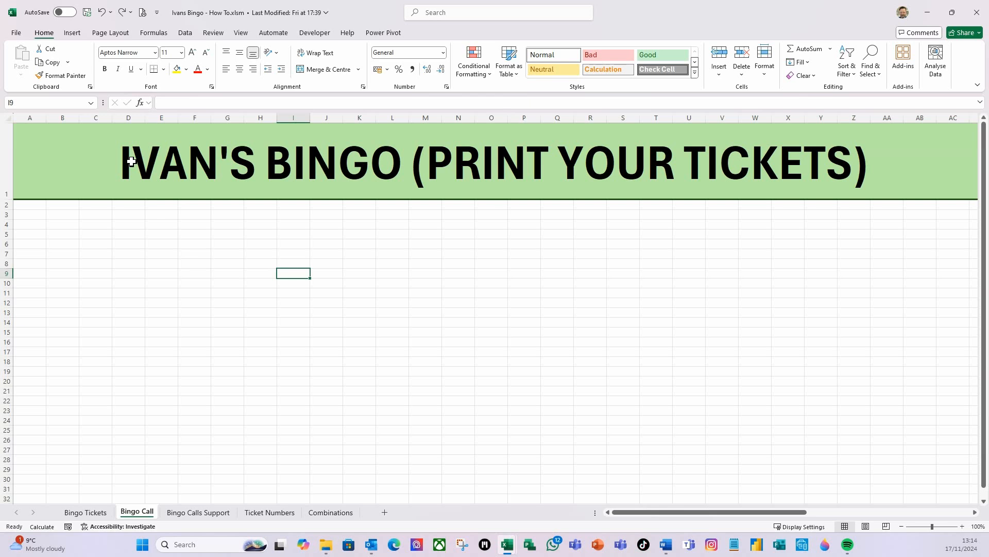
left_click(131, 161)
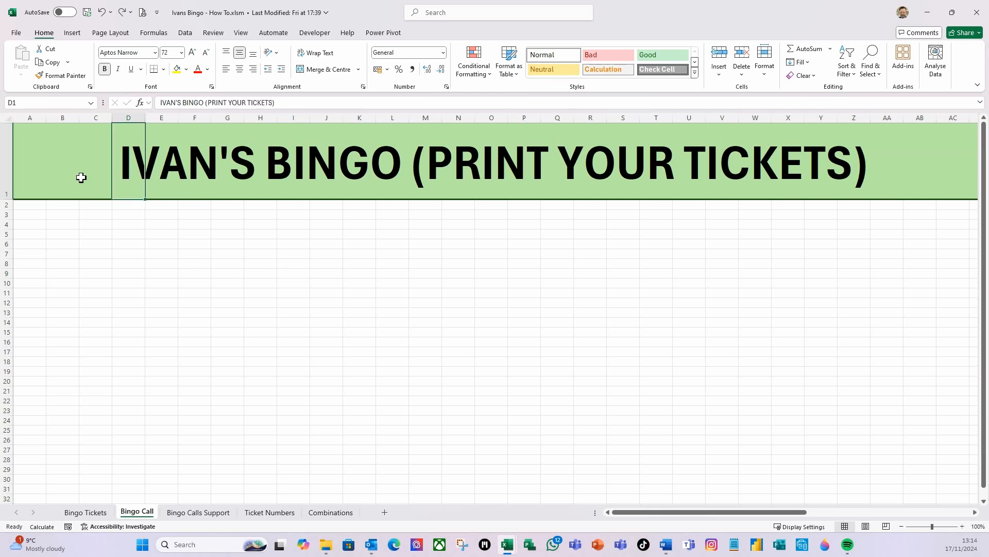
left_click_drag(114, 162, 94, 164)
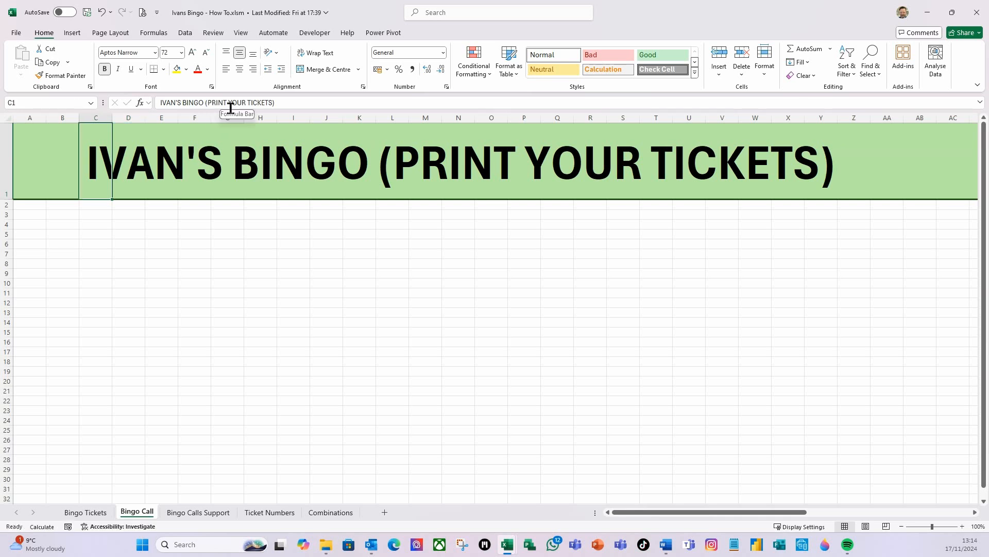
left_click_drag(208, 104, 307, 106)
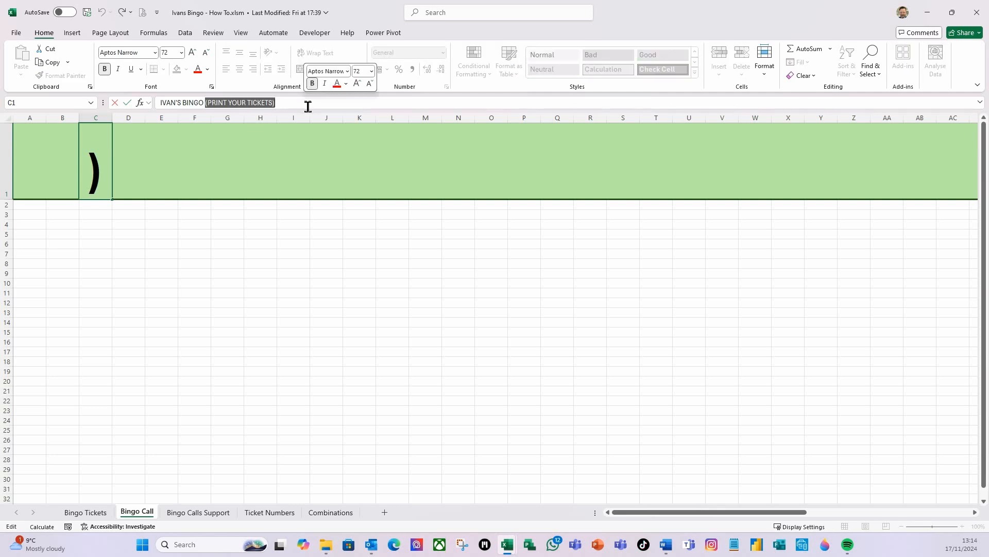
type("NUMBERS")
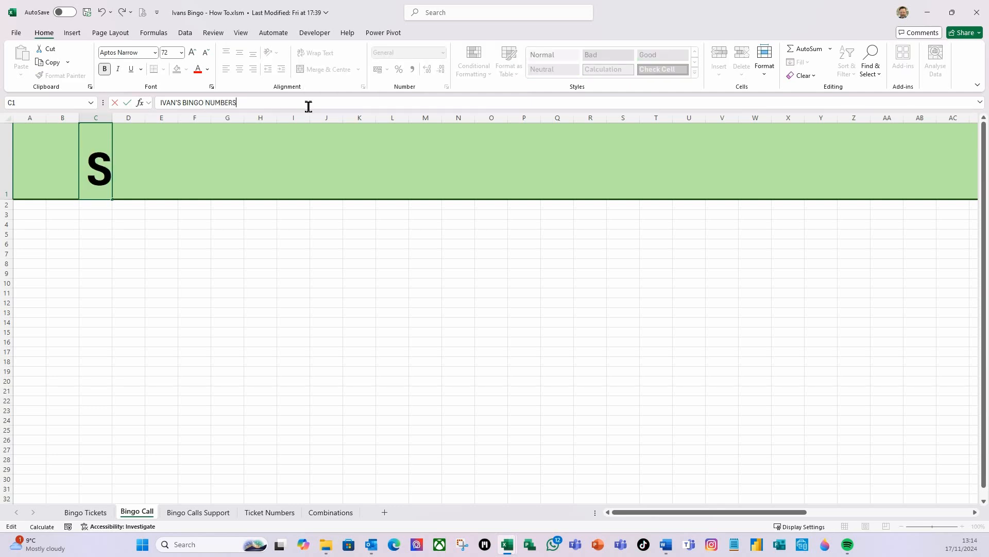
key("Return")
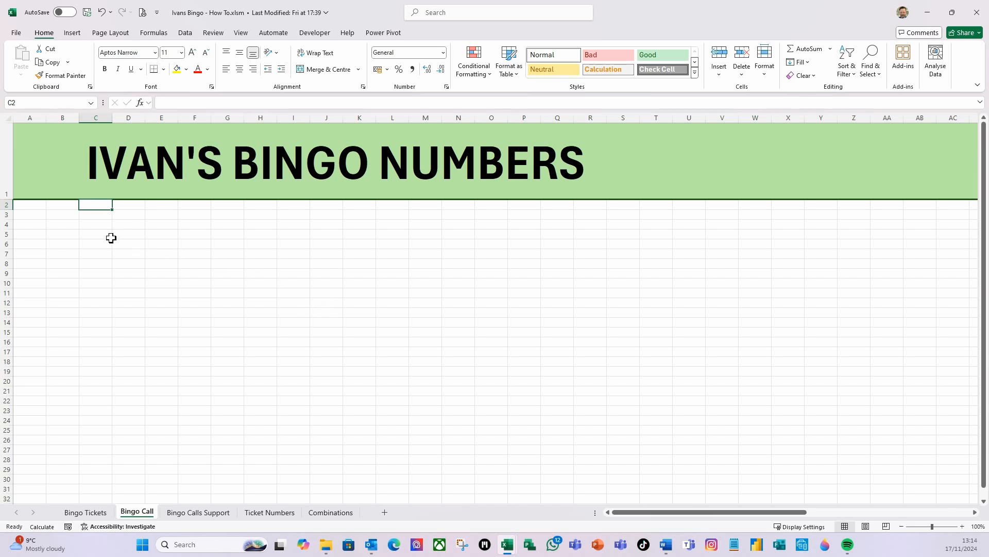
Enter the column headings #, Number, Phrase, Called and Comments in cells A3 to E3.
left_click(28, 218)
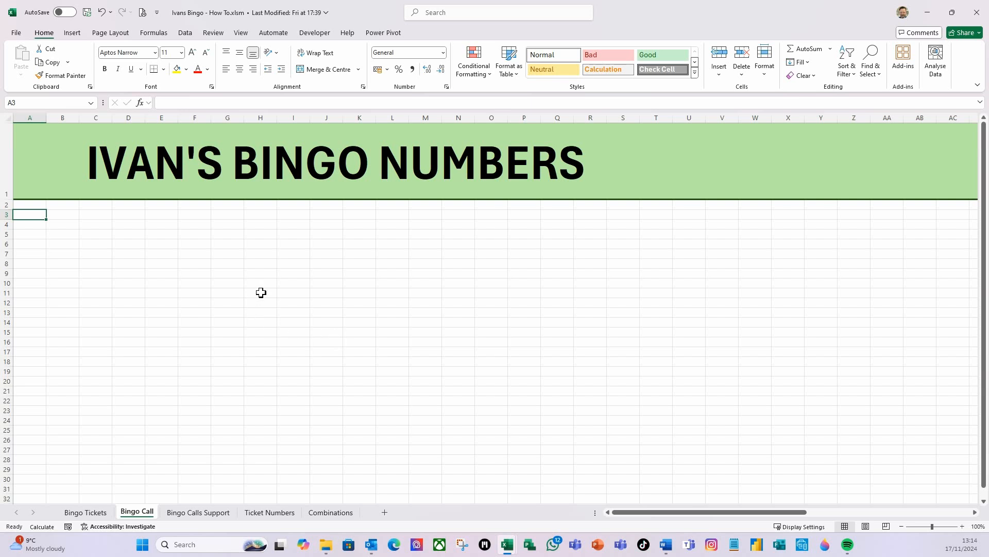
type("#")
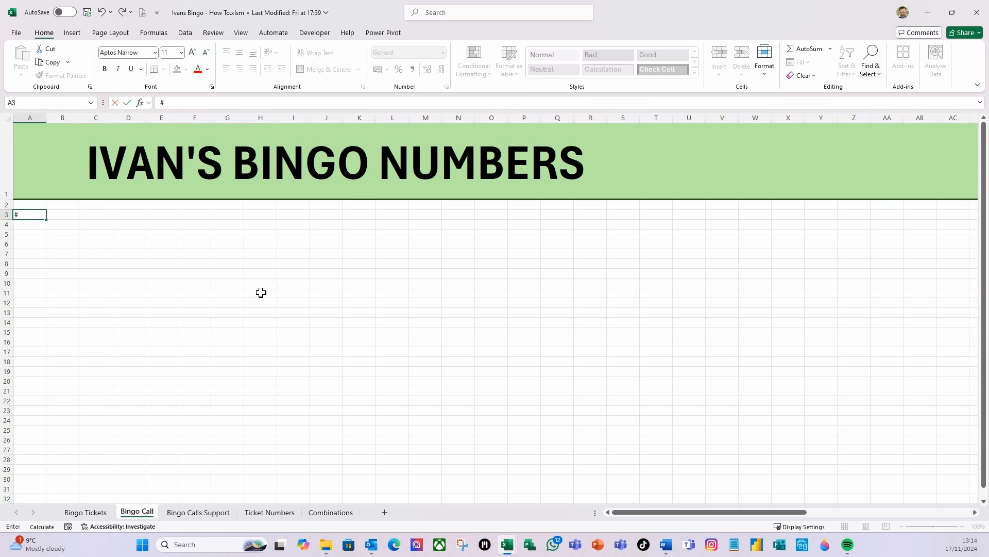
key("Tab")
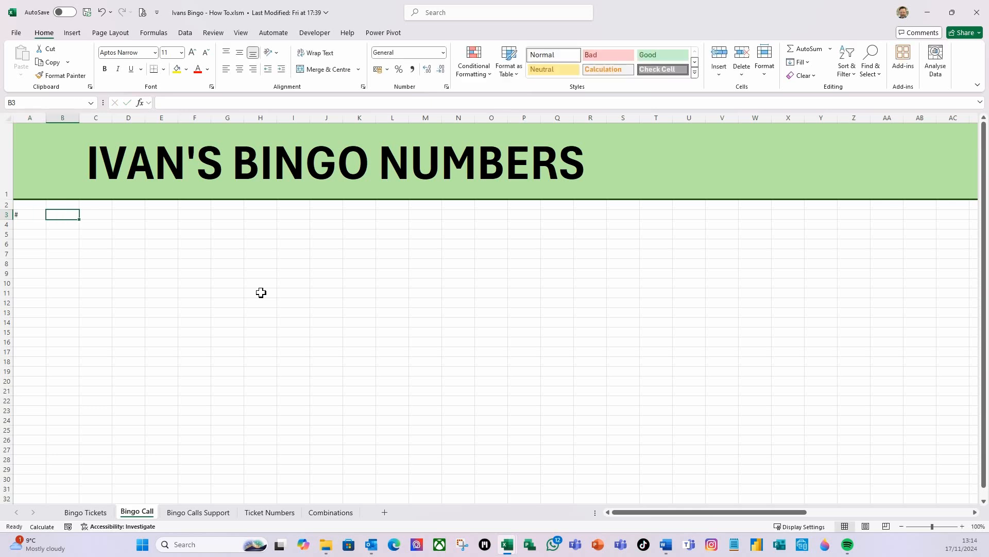
type("nUM")
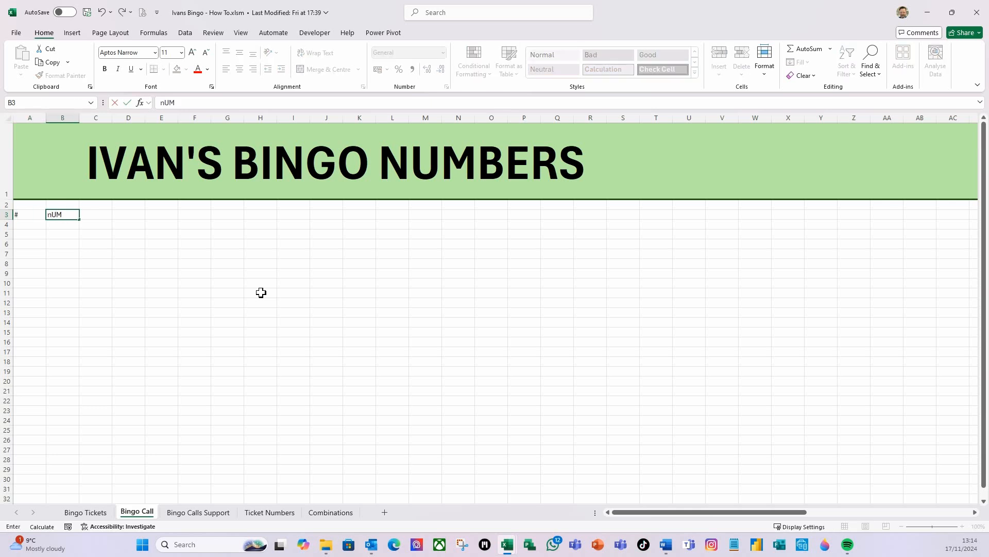
key("BackSpace")
key("BackSpace")
key("Tab")
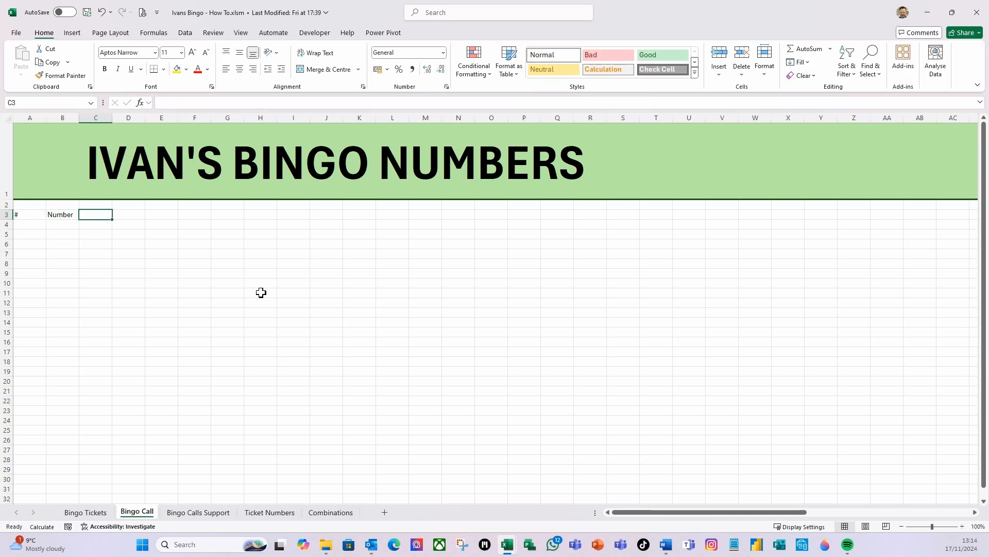
type("P")
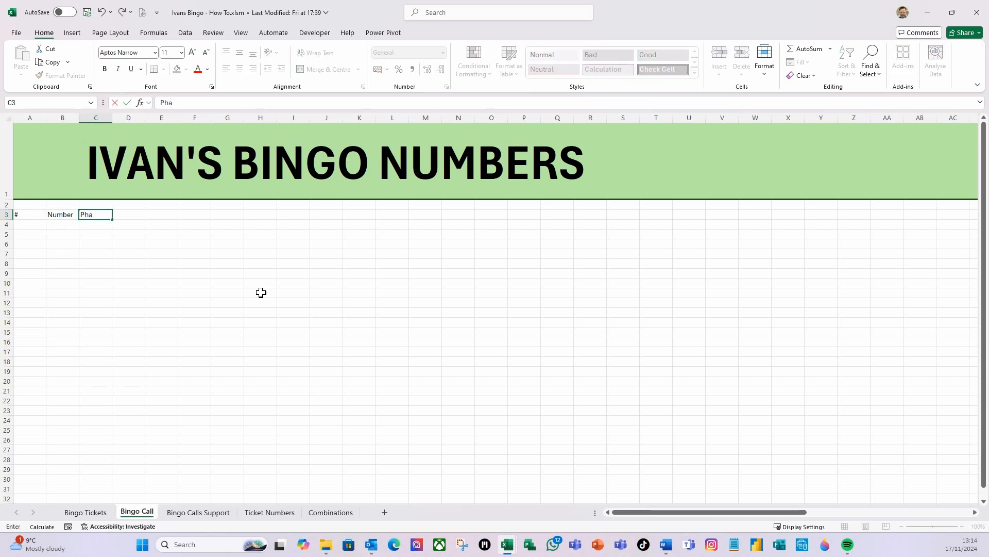
type("hrase")
key("Tab")
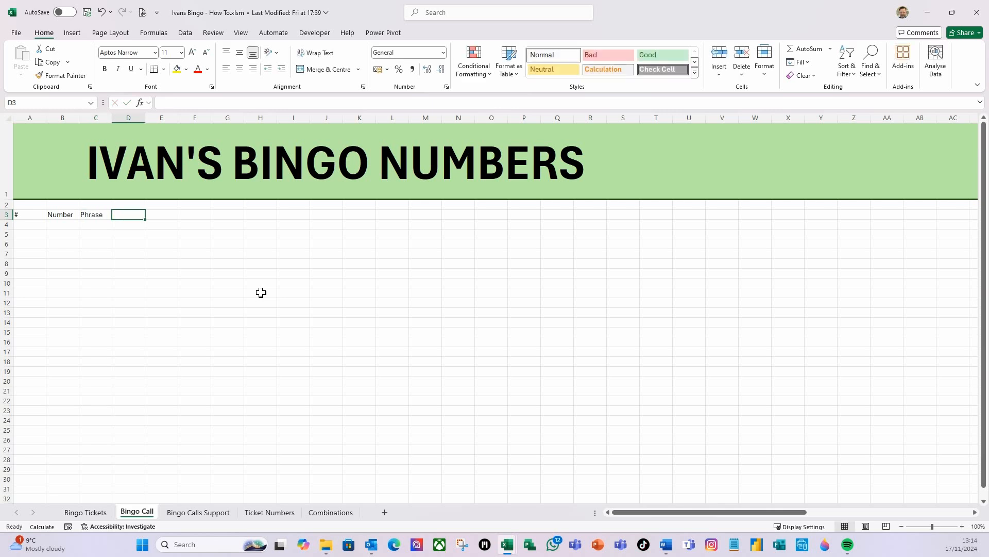
type("Called")
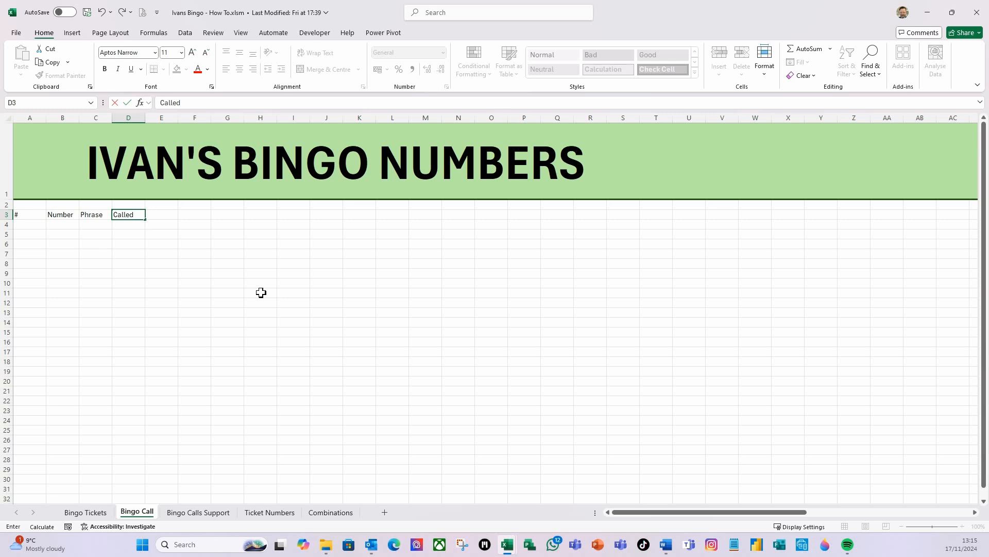
key("Tab")
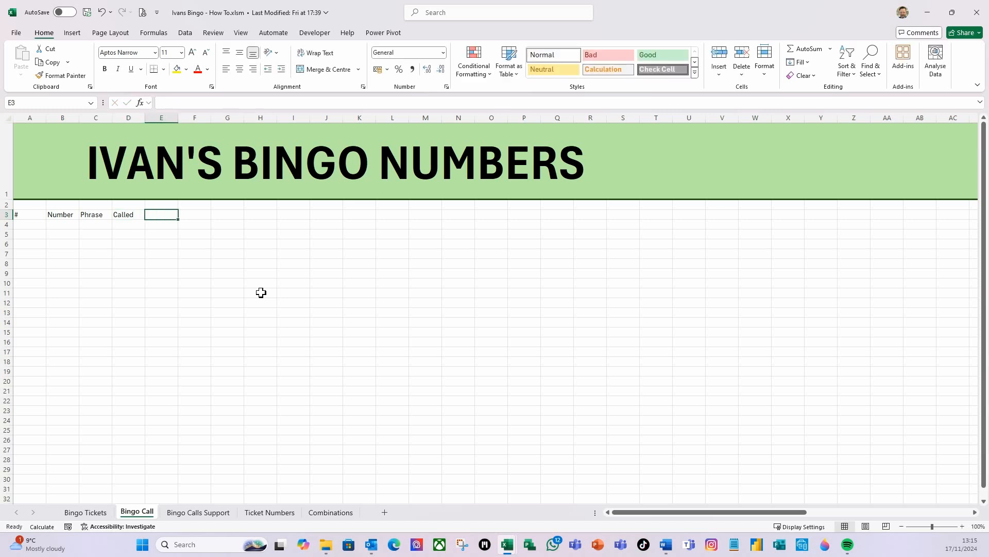
type("Comments")
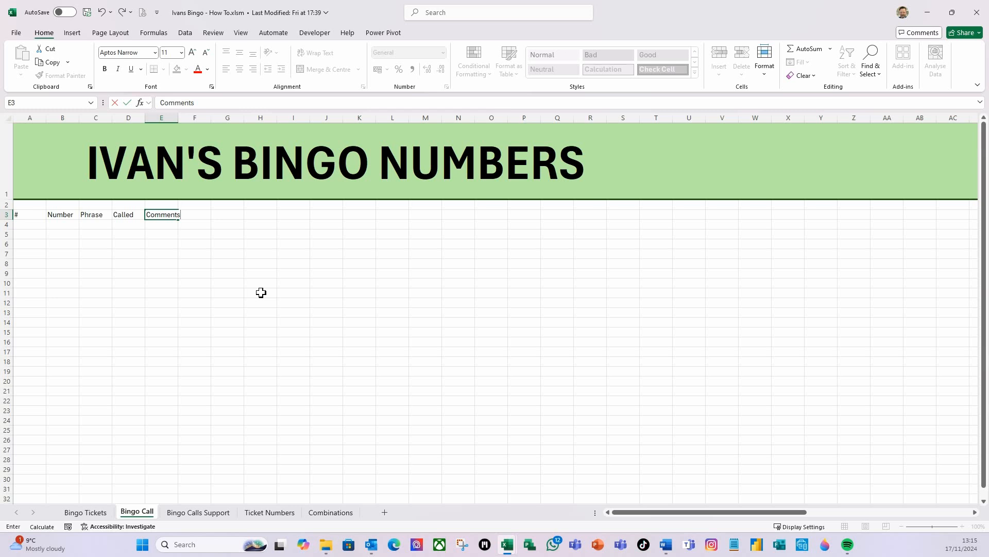
key("Tab")
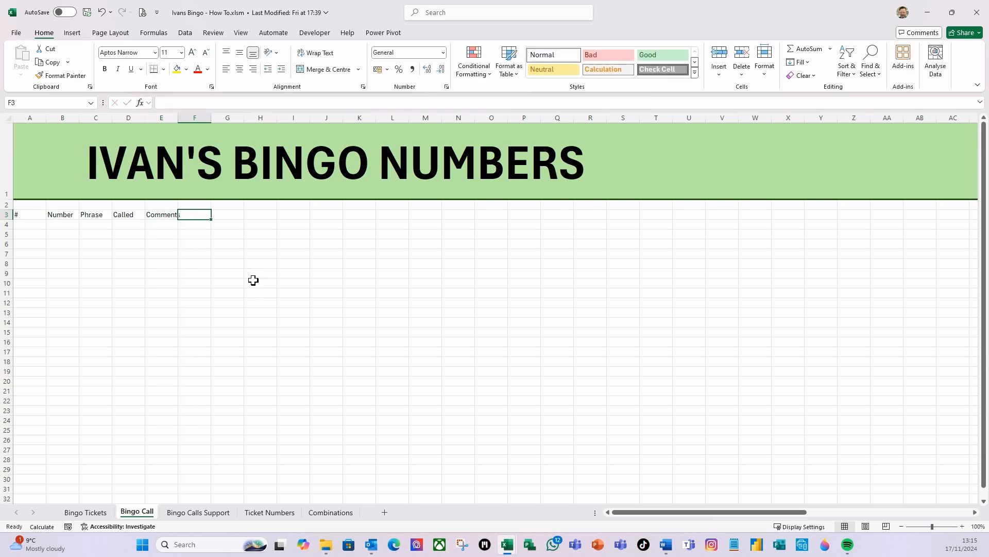
Fill the # column from A4 downwards with the formula =SEQUENCE(90).
left_click(27, 225)
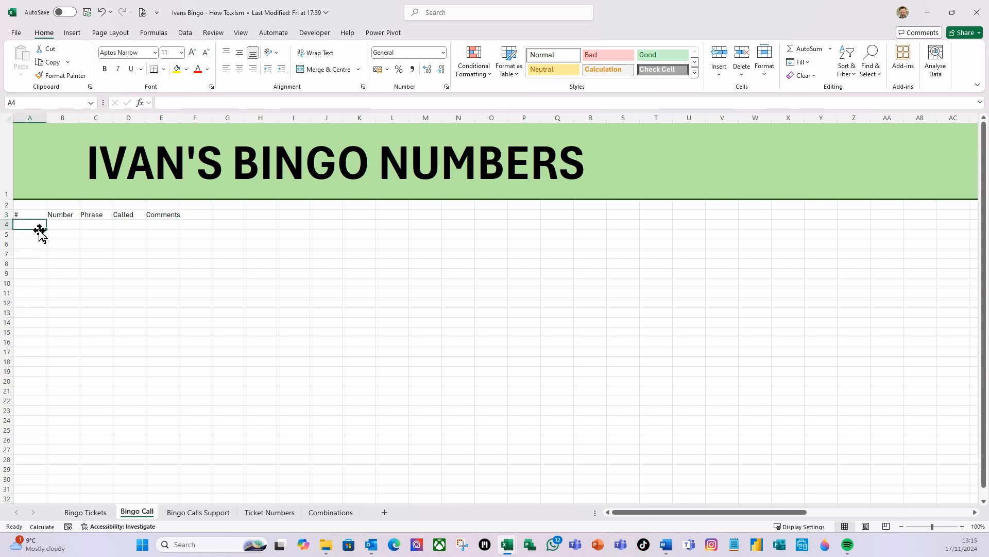
type("=seq")
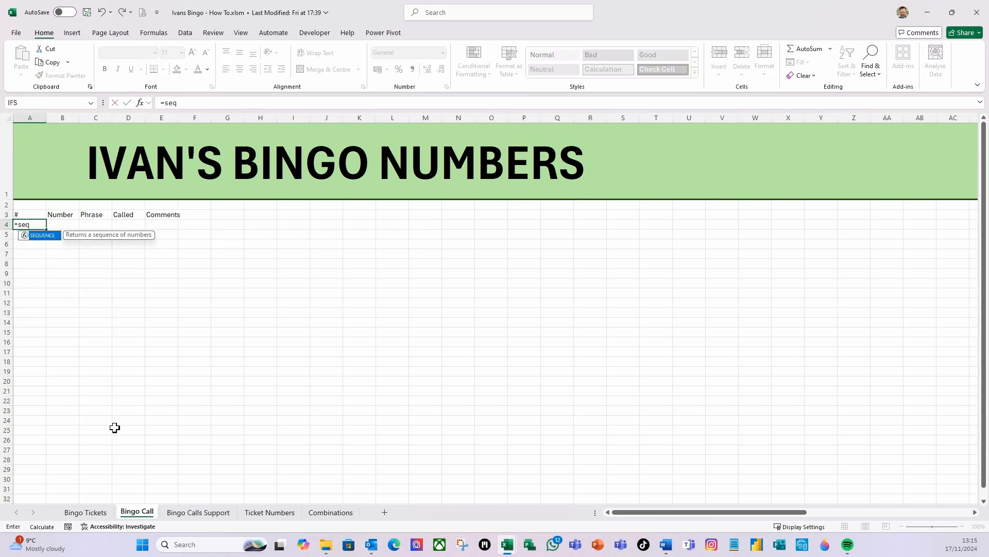
key("Tab")
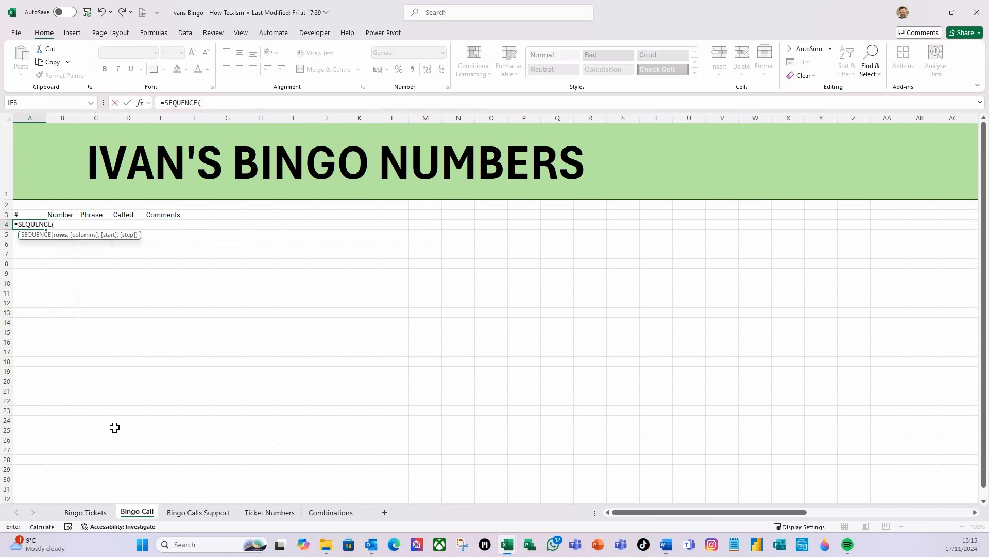
type("90)")
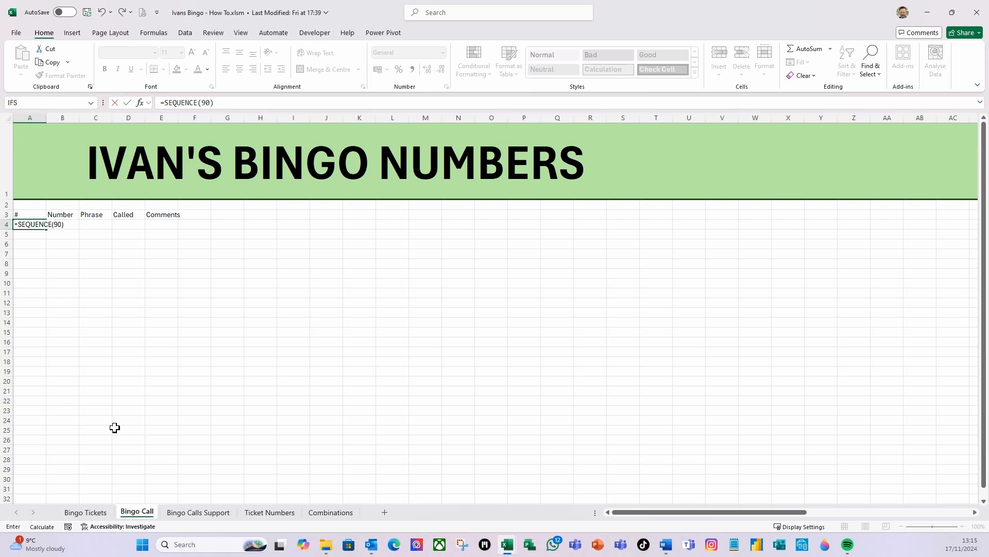
key("Return")
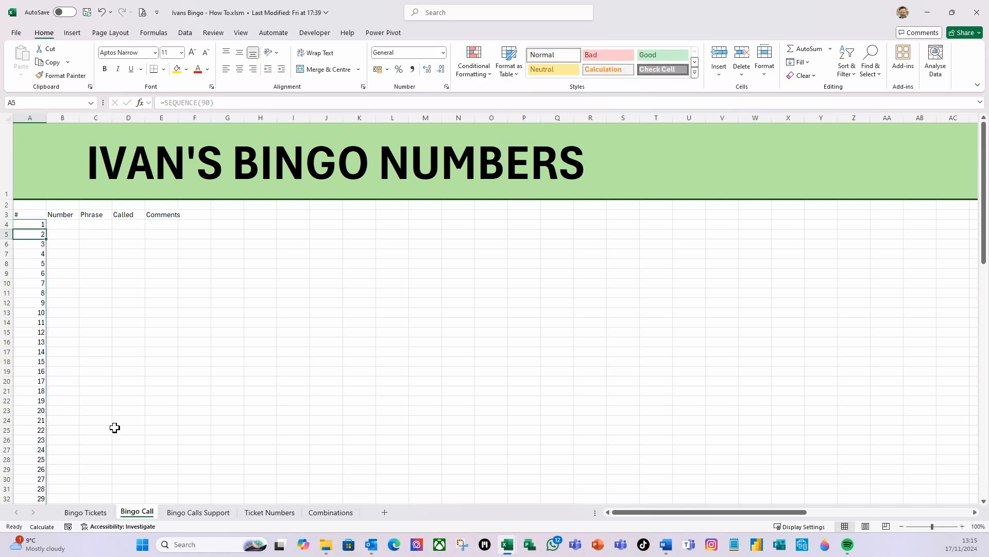
Apply the Good cell style to heading row 3 and set its font size to 16.
left_click(7, 214)
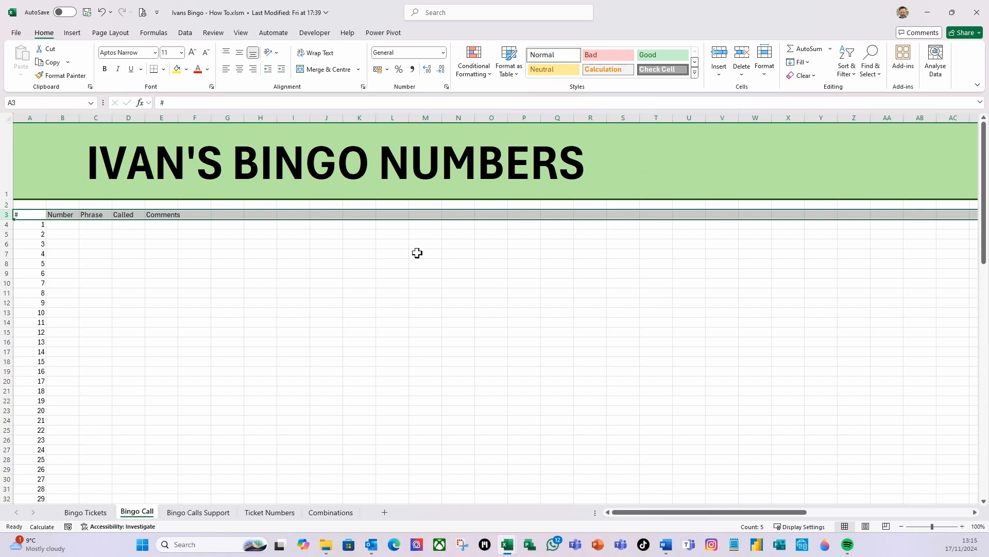
left_click(658, 56)
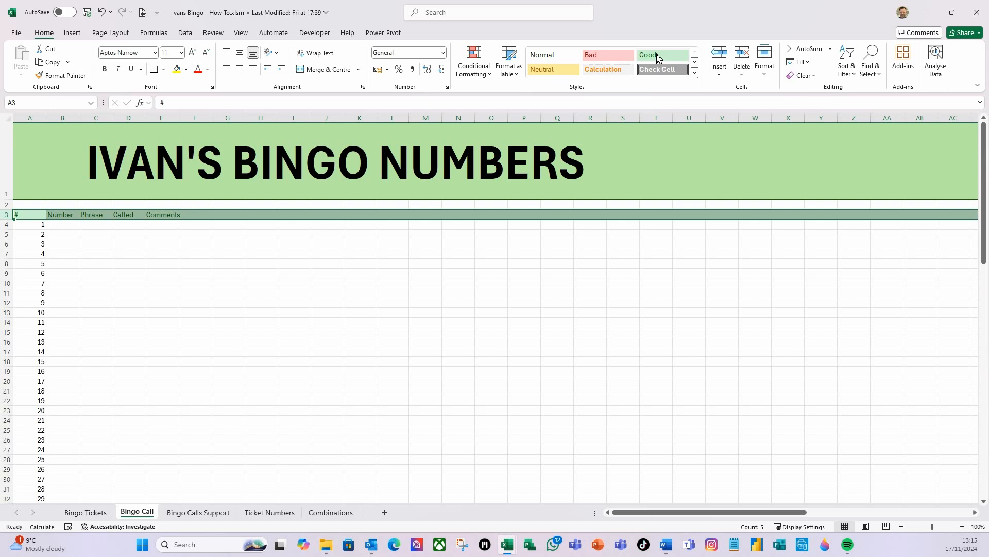
left_click(182, 53)
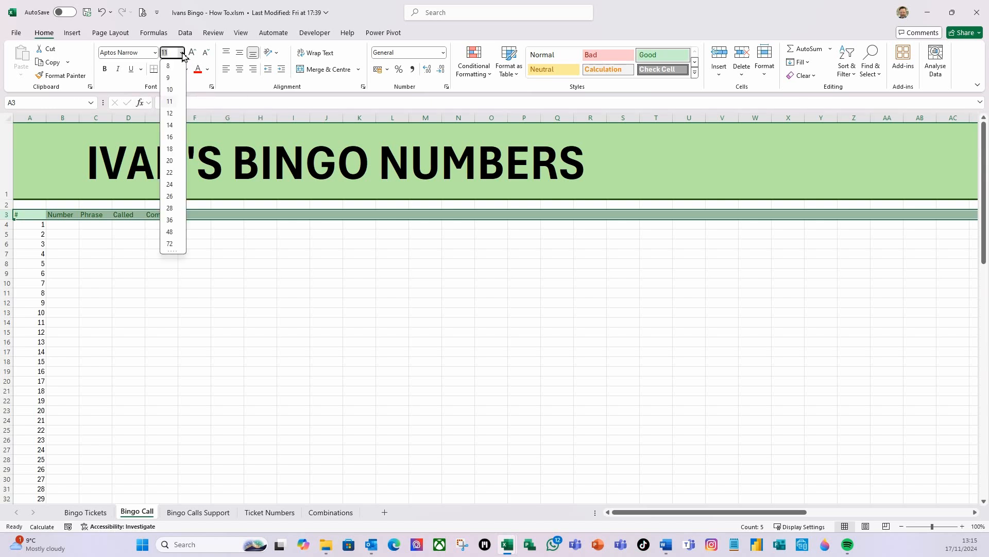
left_click(170, 137)
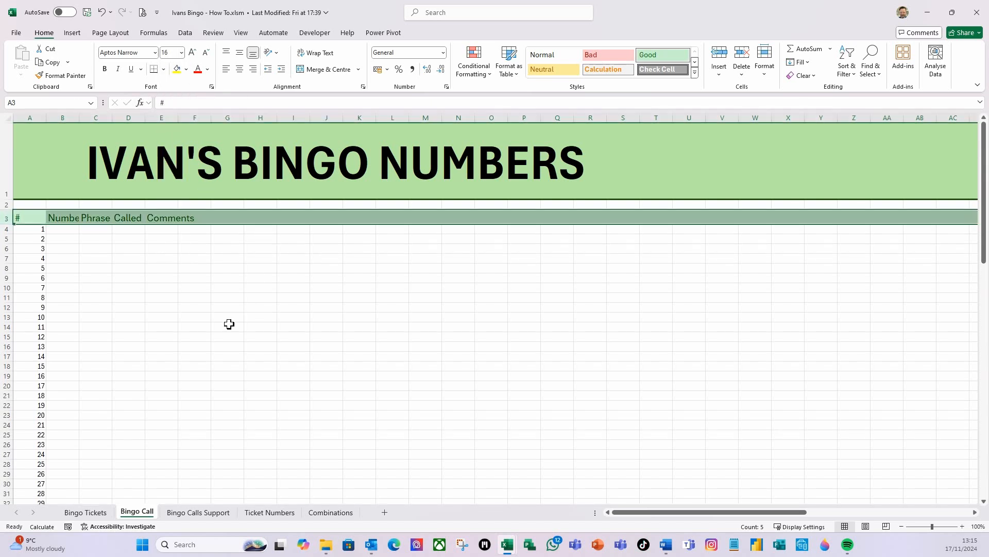
Set the font size to 16 for the 90 call rows in A4:E93.
left_click(145, 298)
left_click(28, 232)
left_click(7, 229)
left_click_drag(30, 228, 150, 228)
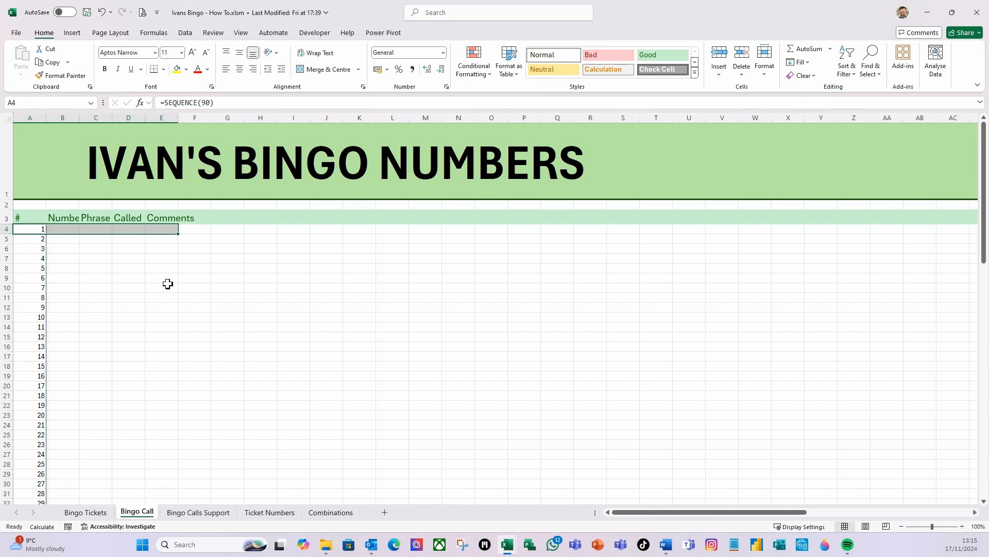
key("ctrl+shift+Down")
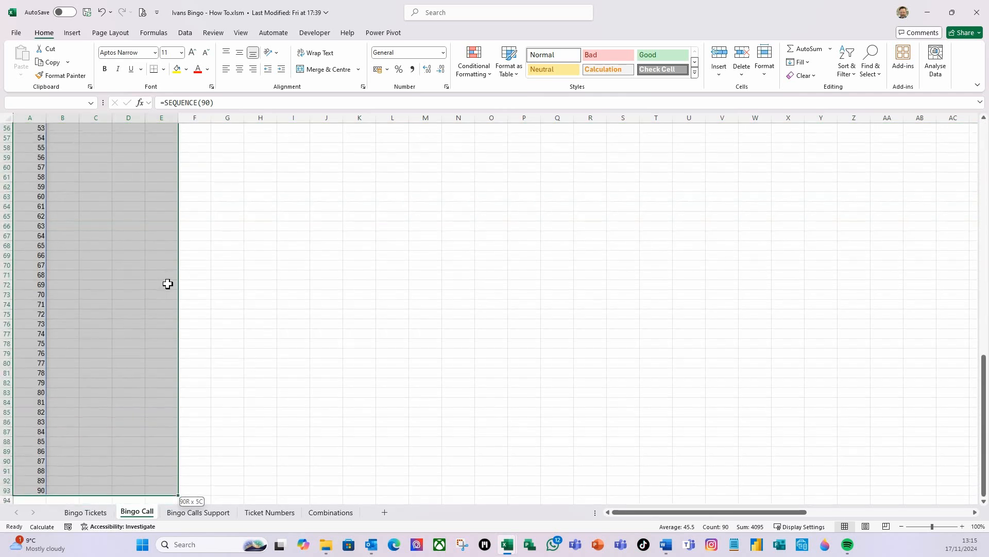
left_click(182, 54)
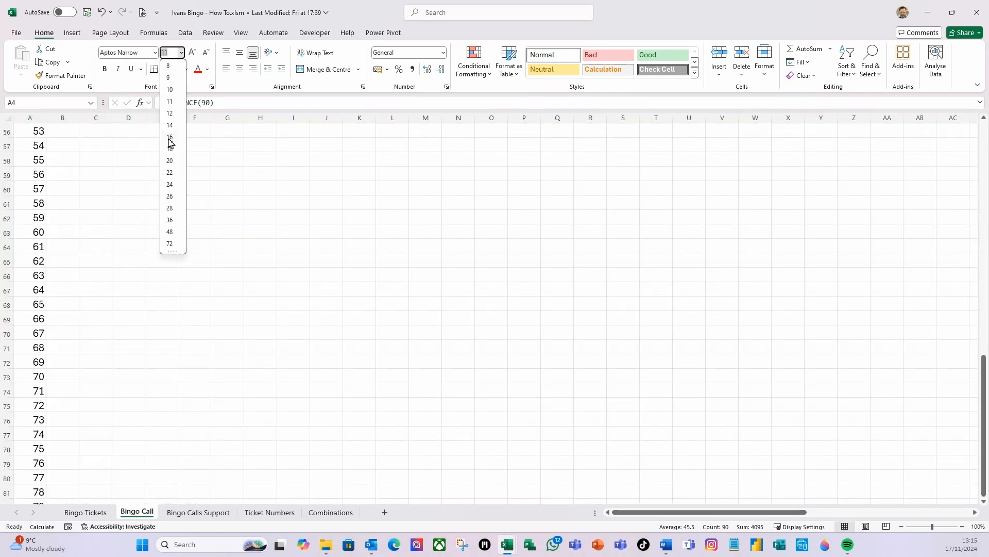
left_click(164, 142)
left_click(191, 342)
left_click(283, 289)
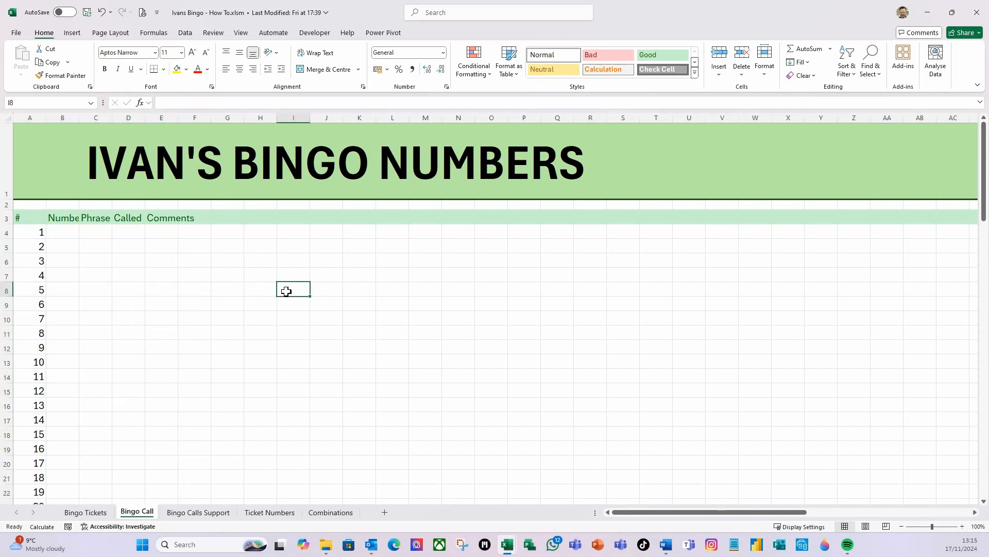
Widen the Number column to fit its heading, the Phrase column several times over, and the Comments column across most of the visible sheet.
left_click(59, 231)
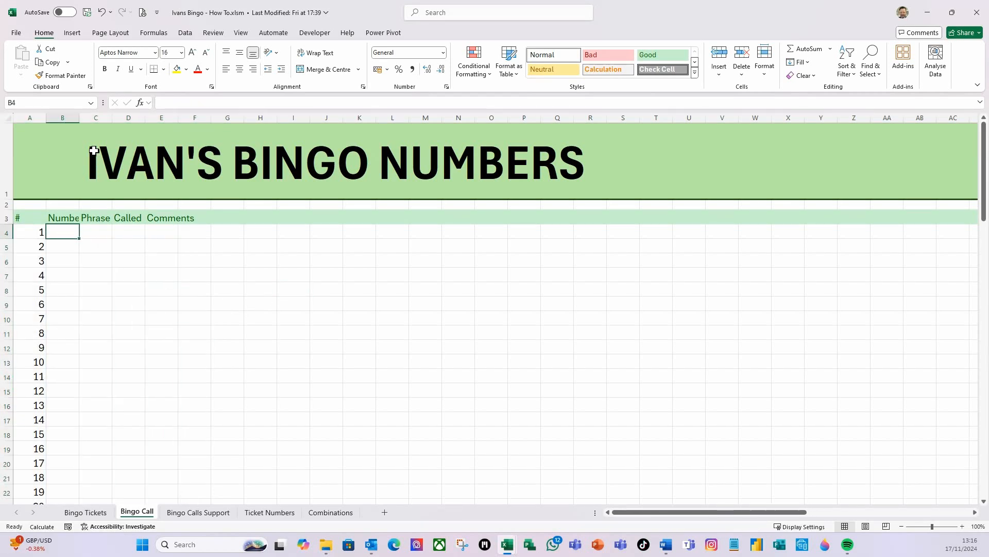
left_click_drag(81, 121, 96, 133)
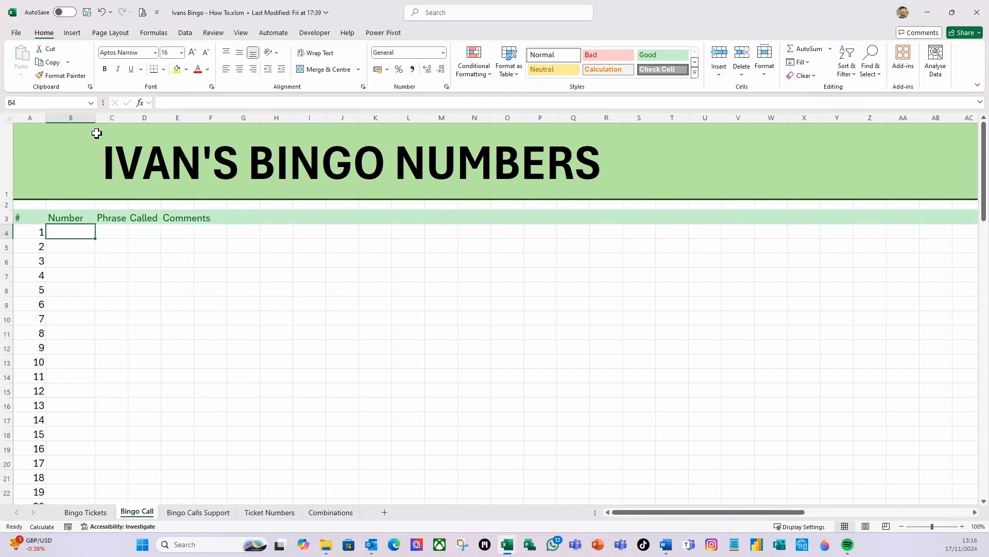
left_click_drag(129, 118, 216, 129)
key("ctrl+z")
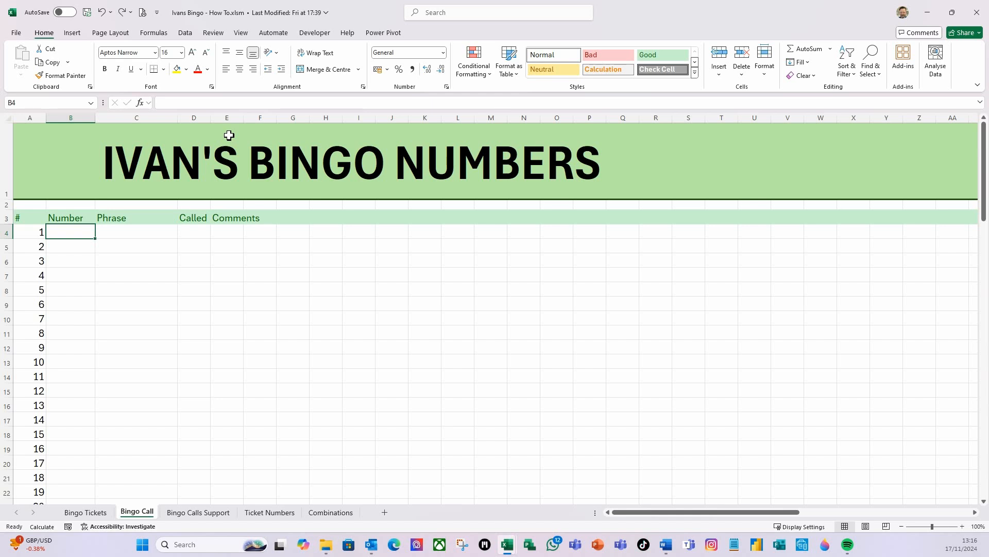
left_click_drag(178, 118, 310, 139)
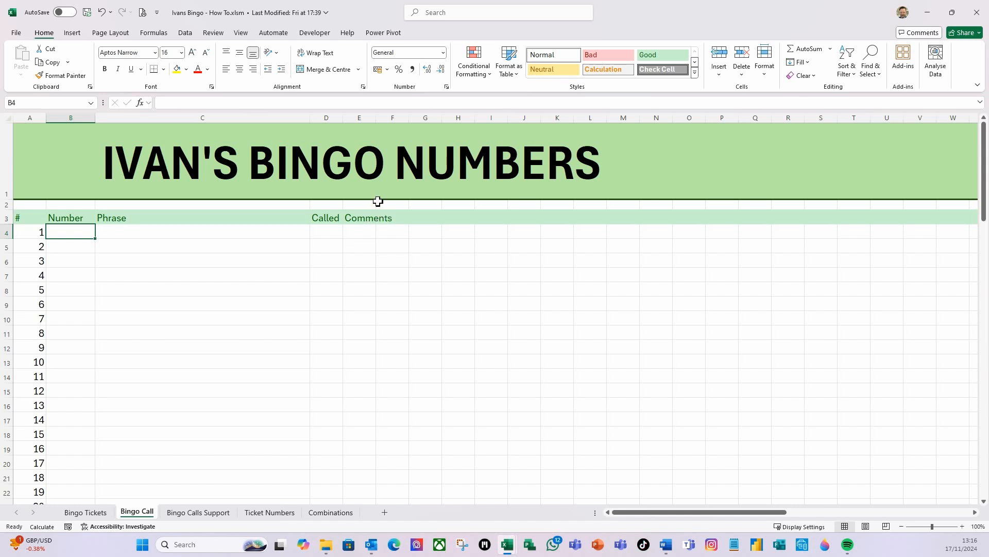
left_click_drag(376, 118, 932, 181)
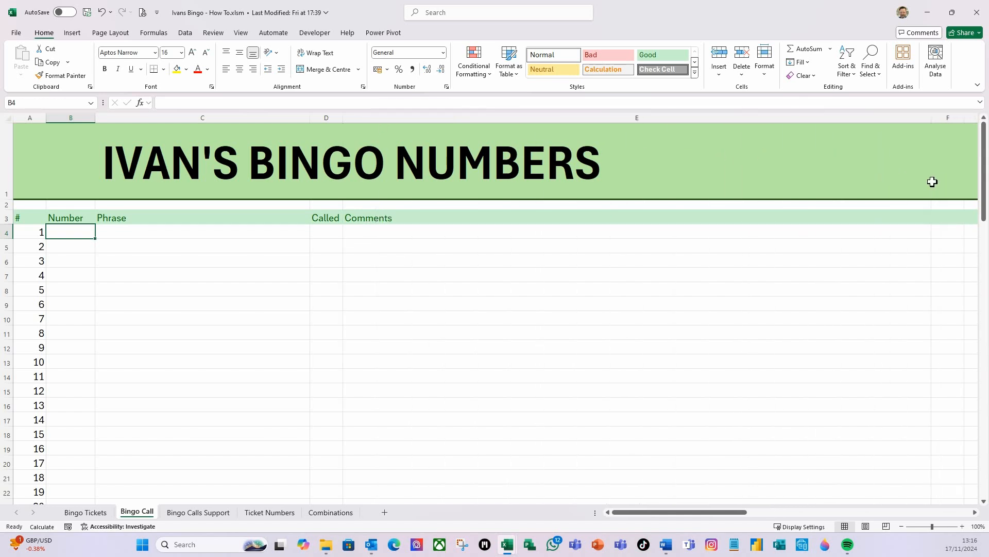
left_click(382, 250)
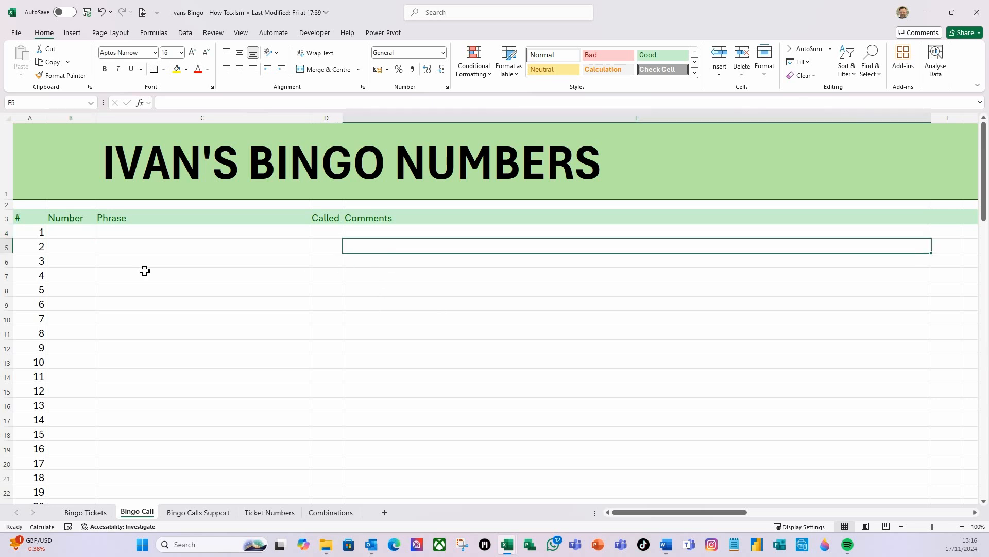
Fill the Number column from B4 with the shuffled calls using =SORTBY(A4#,RANDARRAY(90)) and review the spilled numbers.
left_click(81, 236)
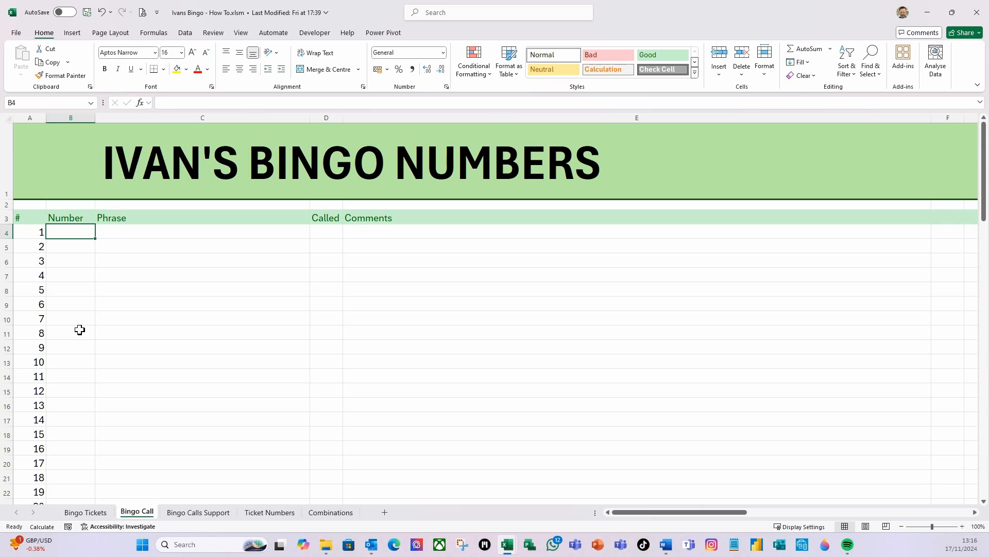
type("=sortb")
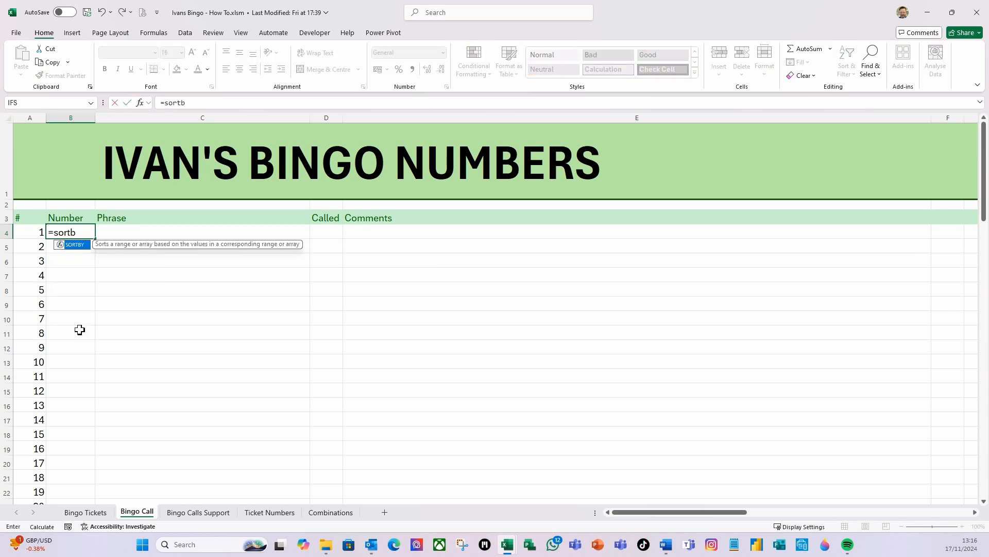
type("y")
key("Tab")
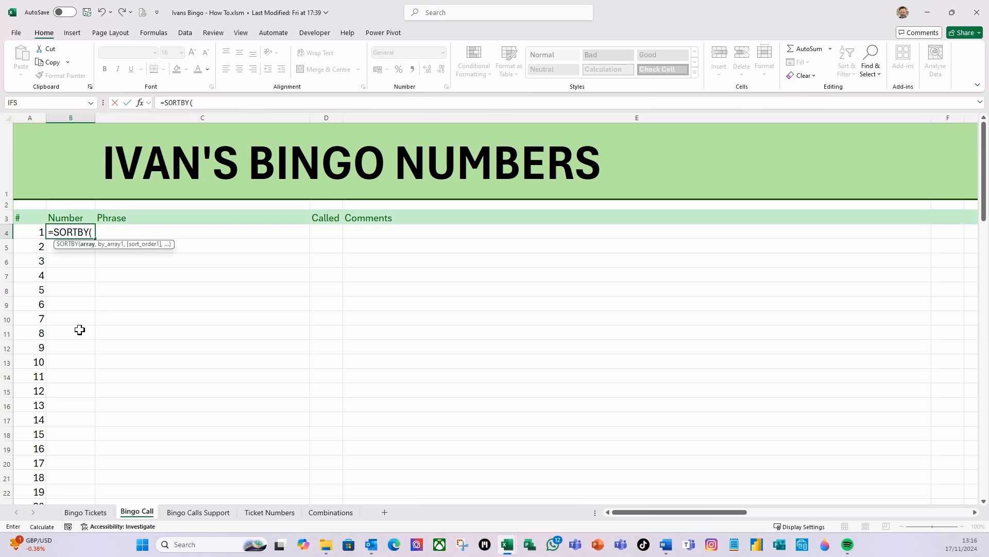
left_click(30, 233)
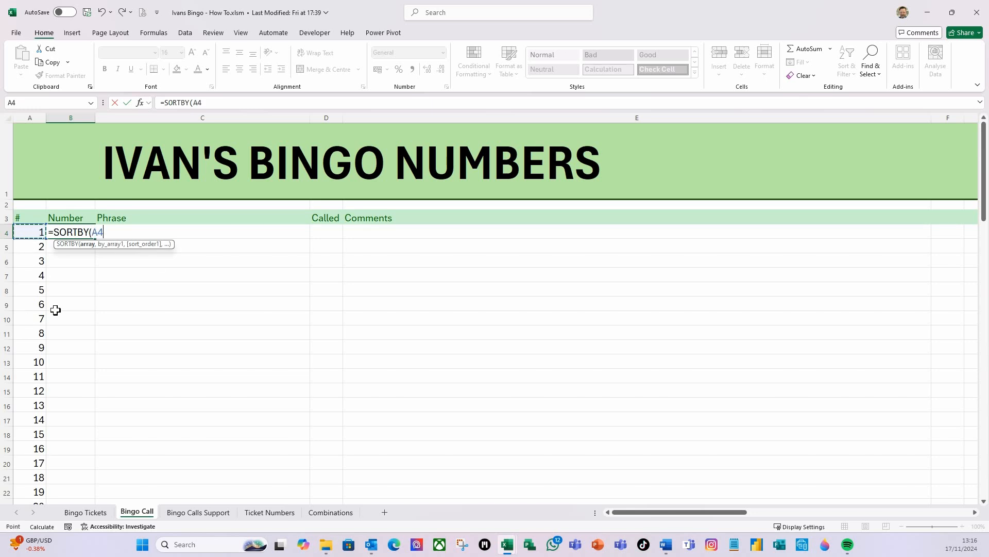
type("#")
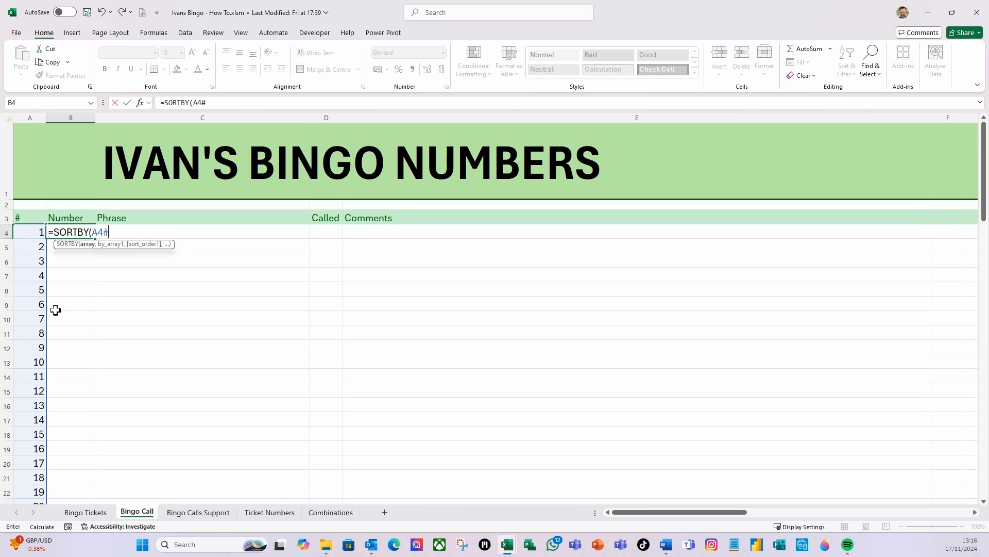
type(",")
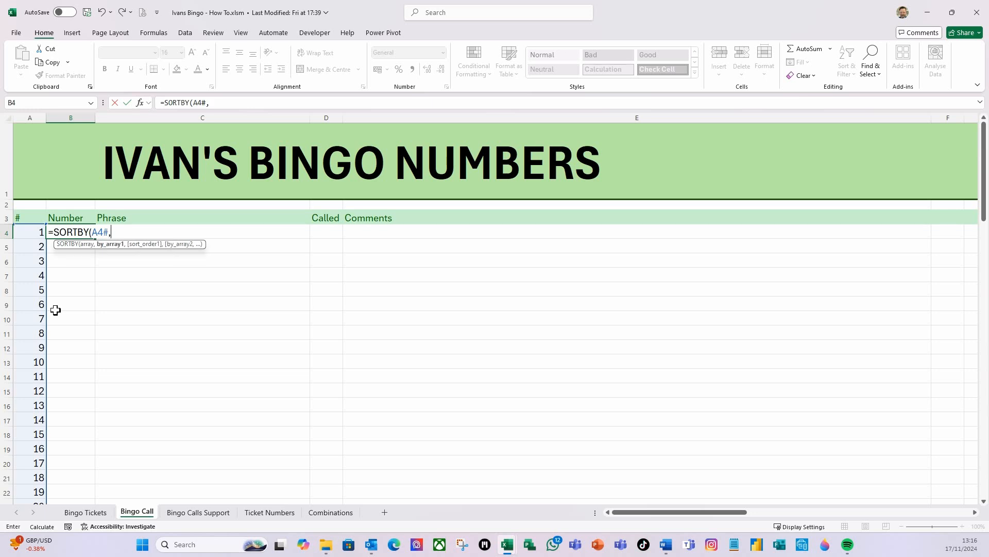
type("rand")
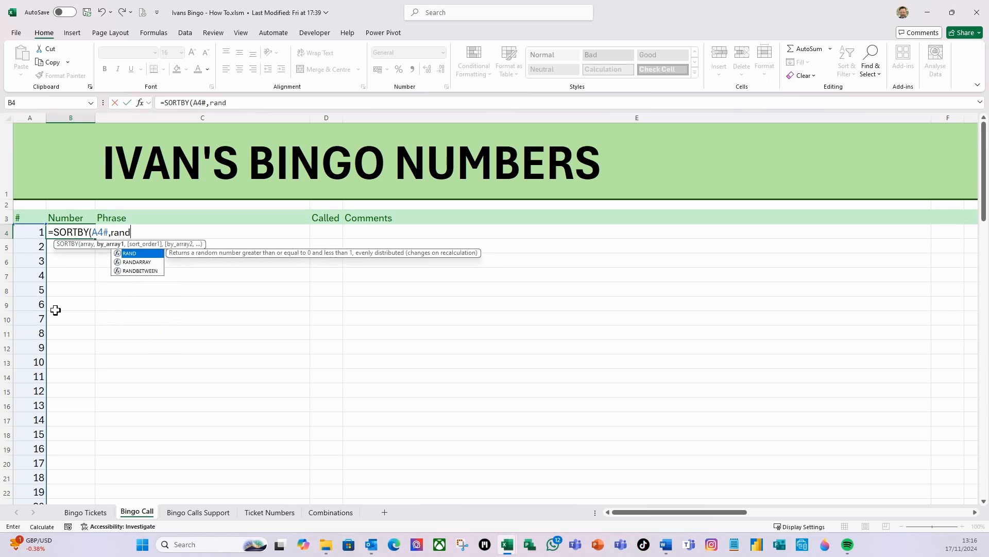
type("array")
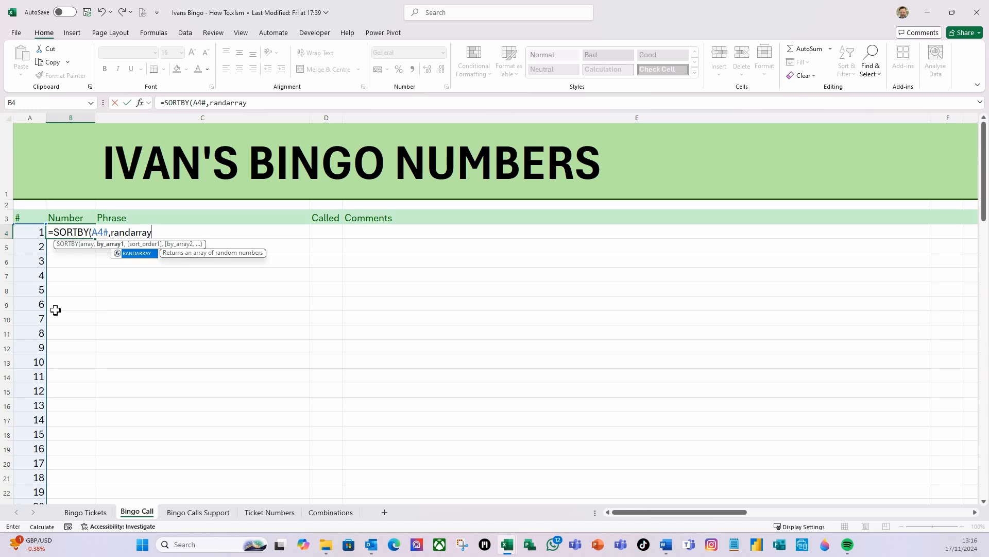
type("(90")
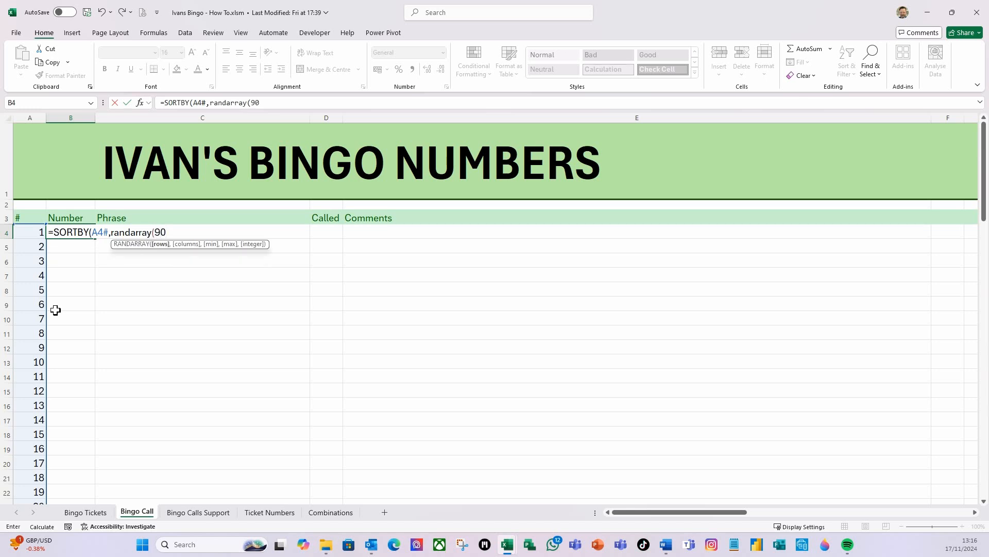
type(")")
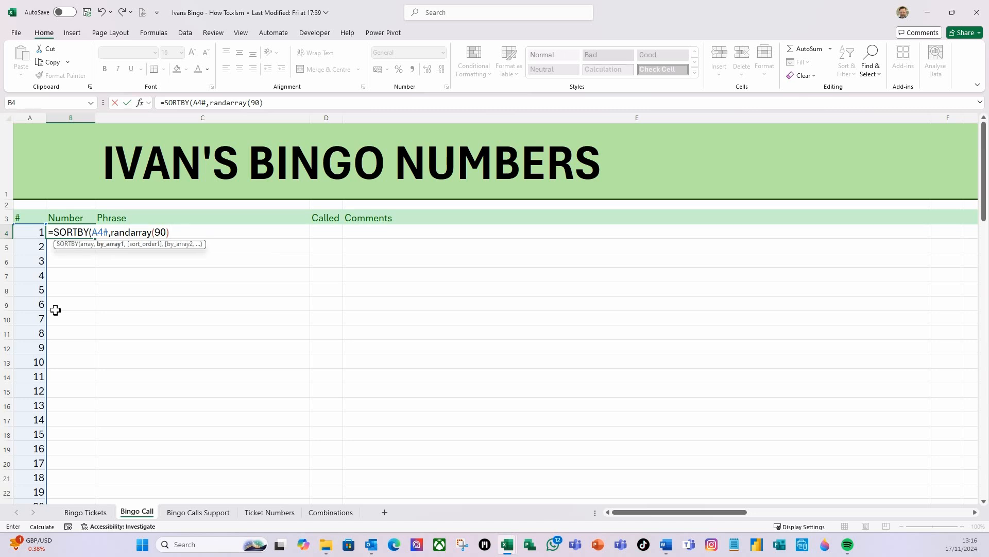
type(")")
key("Return")
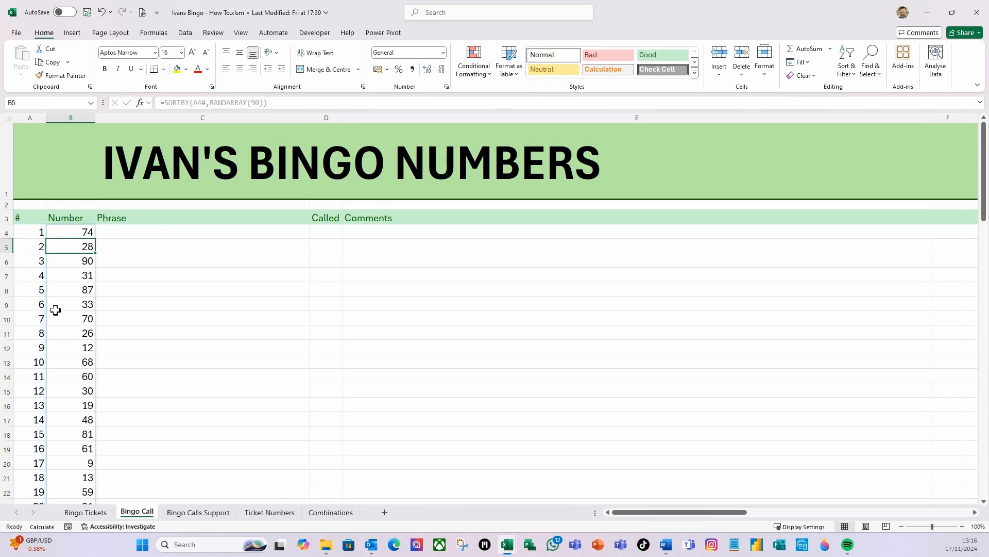
scroll(85, 253, "down", 1)
scroll(77, 310, "down", 2)
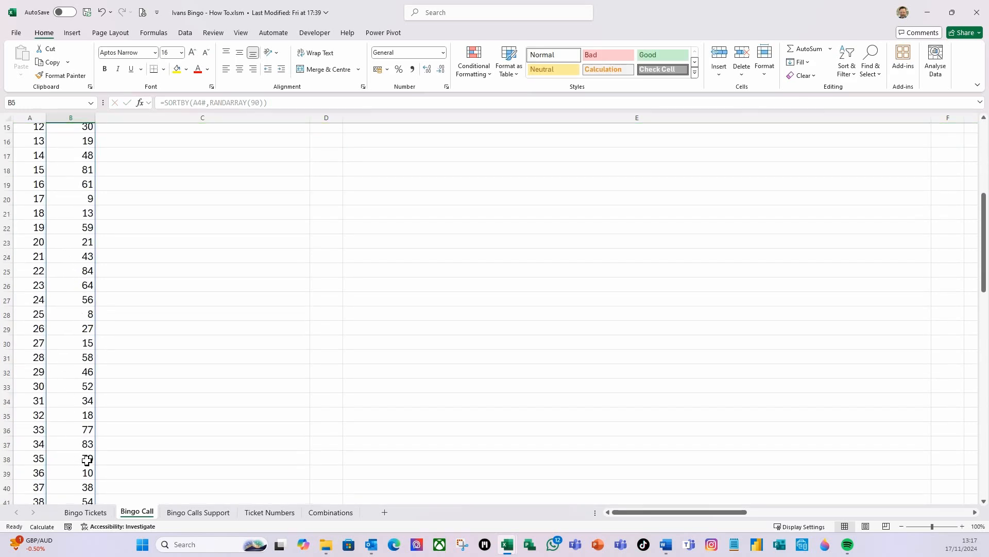
scroll(82, 402, "up", 3)
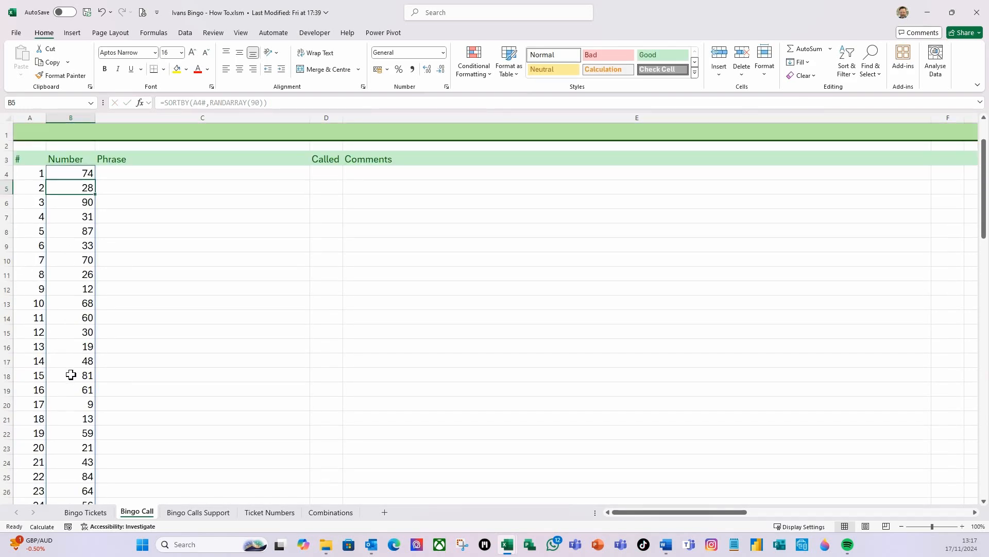
Fill the Phrase column from C4 with the call phrases using =VLOOKUP(B4#,tblBingCalls,2,FALSE) and review the spilled results.
left_click(110, 177)
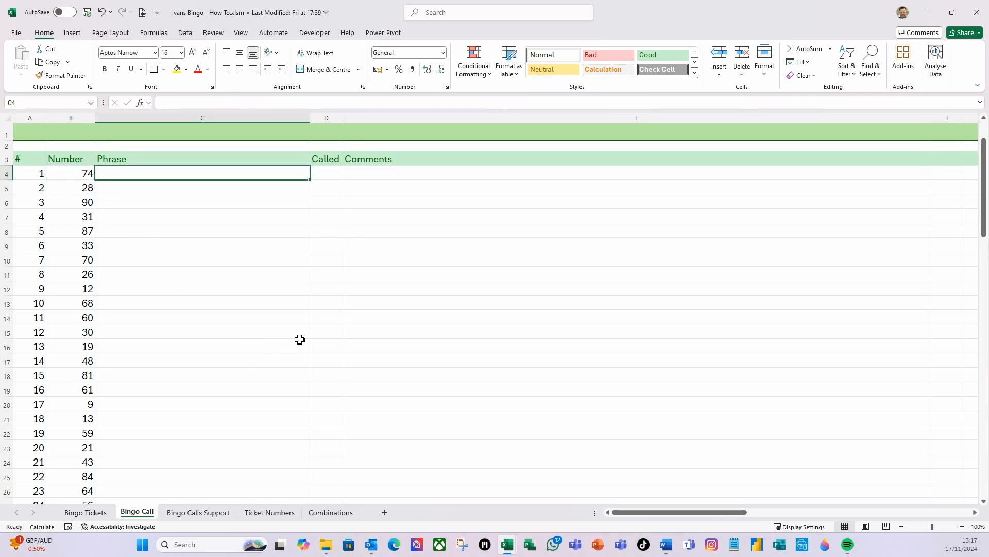
type("=v")
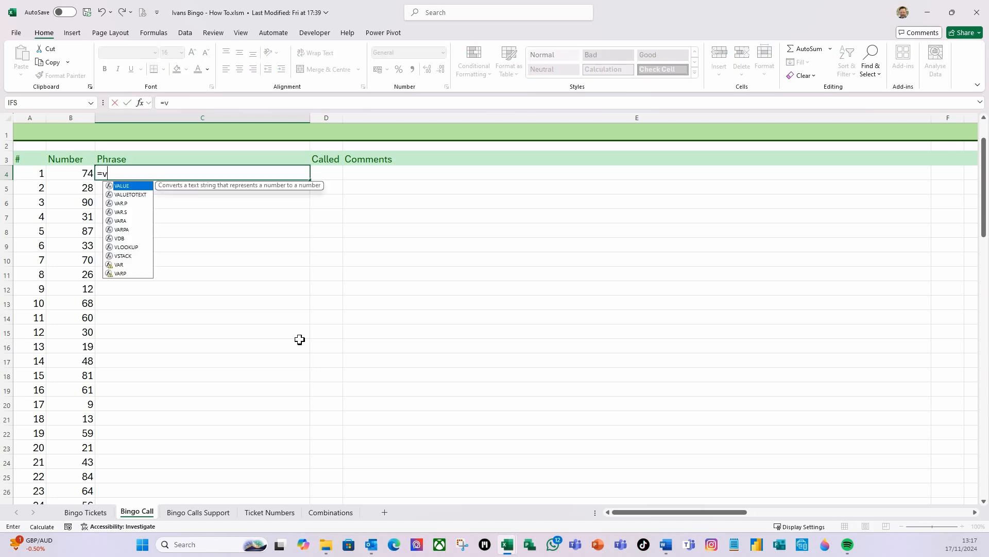
type("look")
key("Tab")
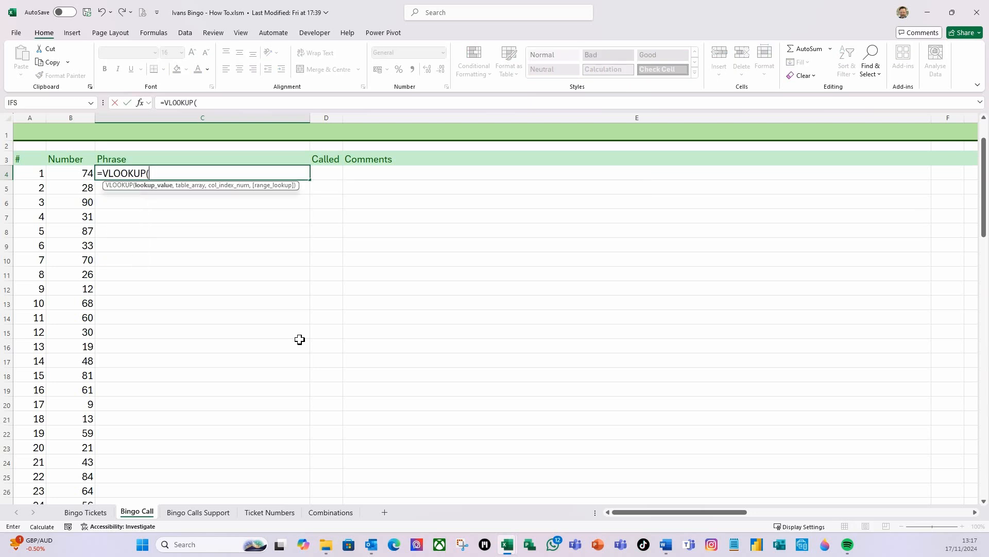
left_click(71, 175)
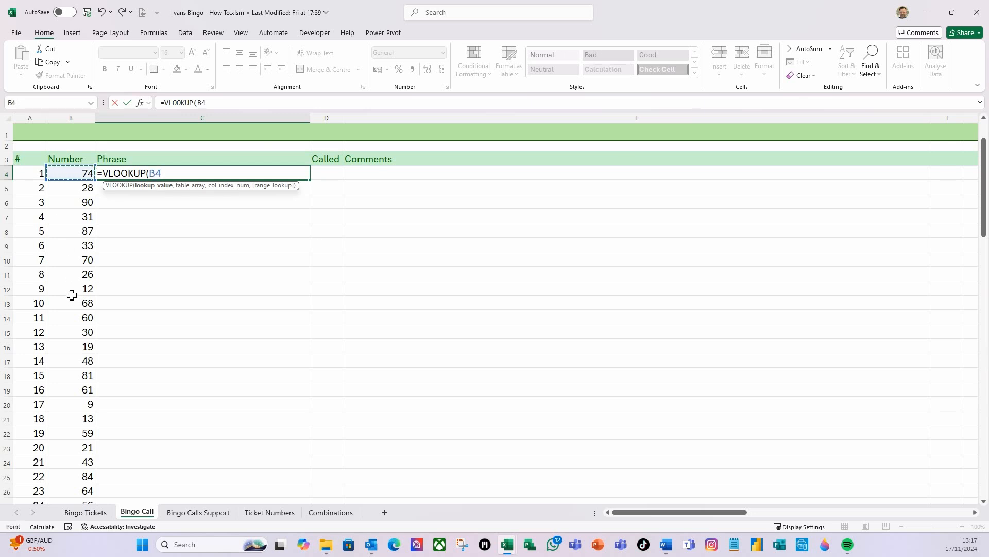
type("#")
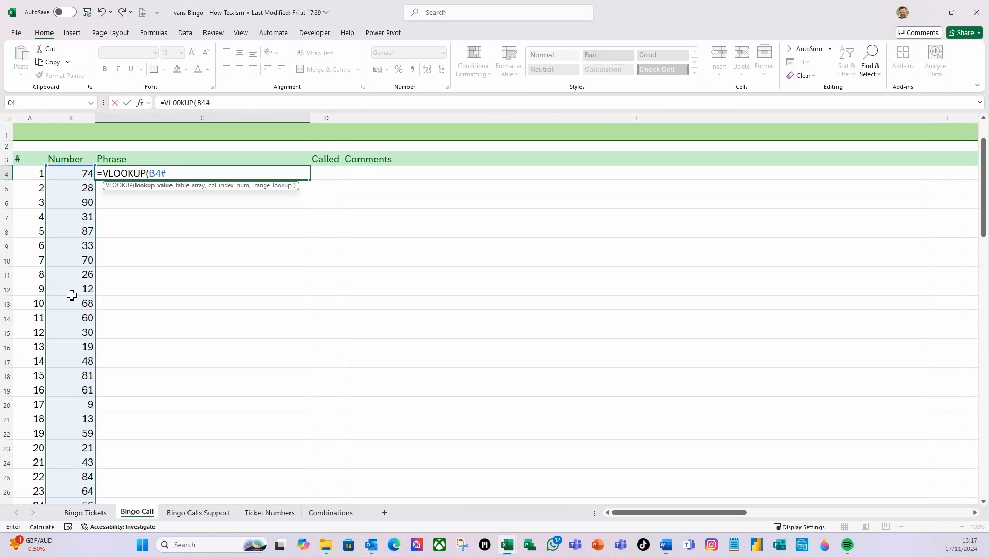
type(",tb")
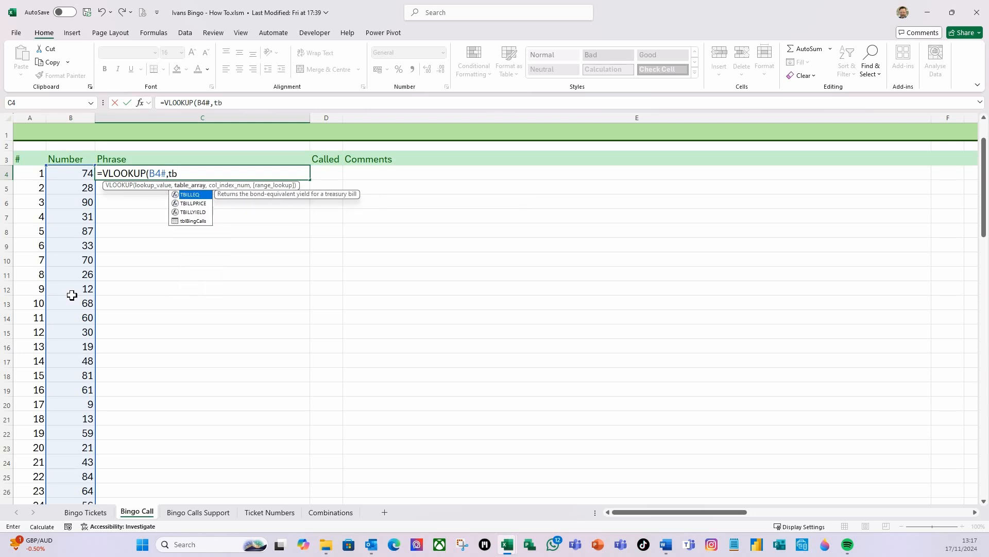
double_click(194, 221)
type(",")
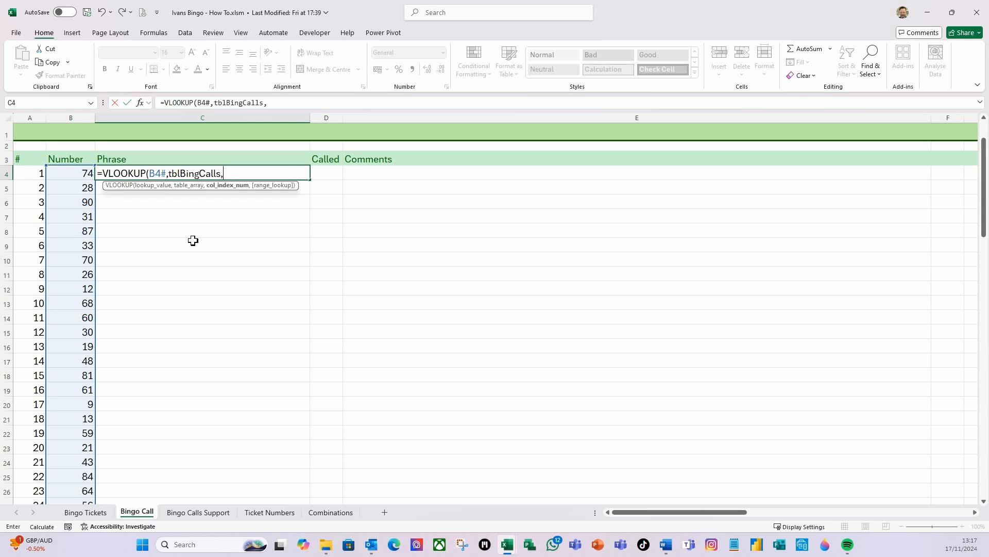
type("2,")
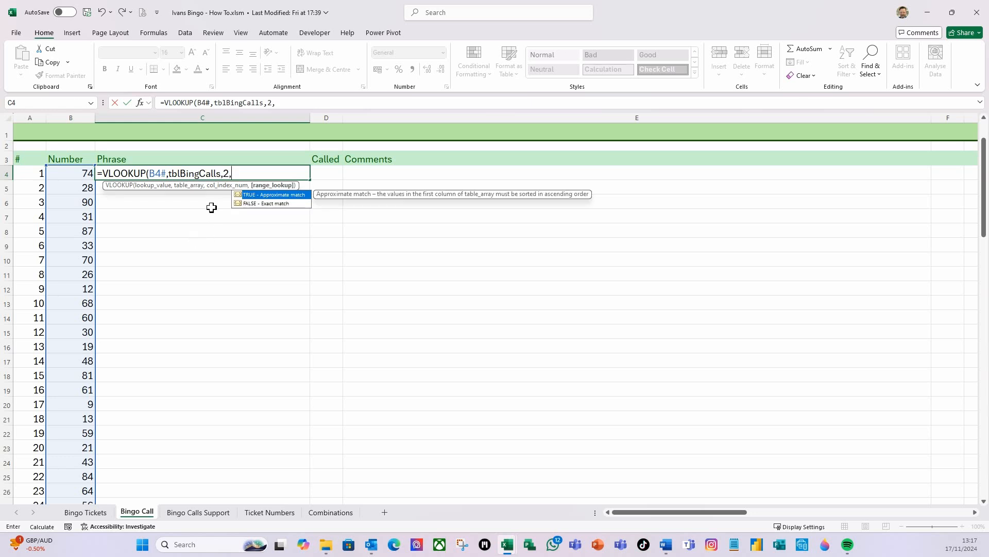
double_click(279, 204)
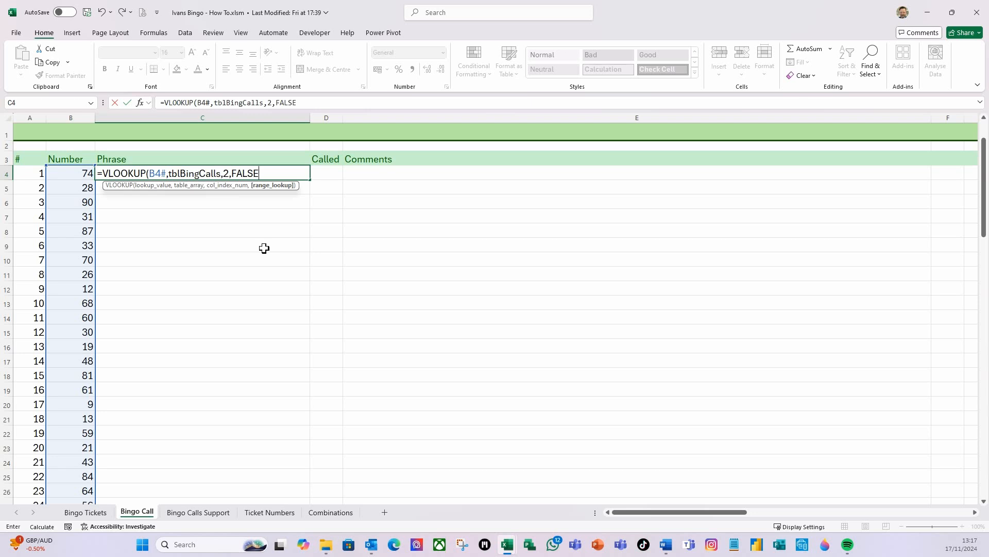
type(")")
key("Return")
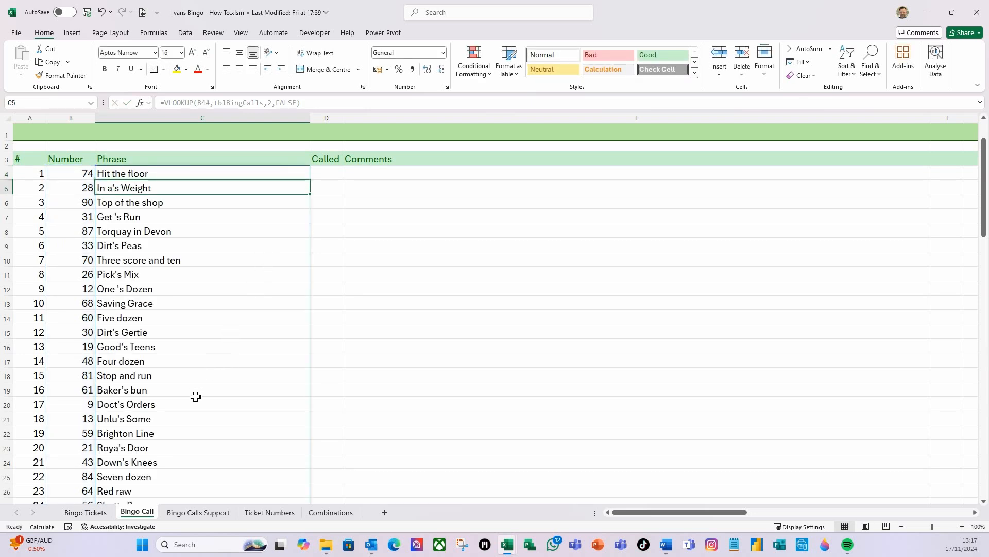
scroll(155, 392, "down", 2)
scroll(157, 396, "up", 3)
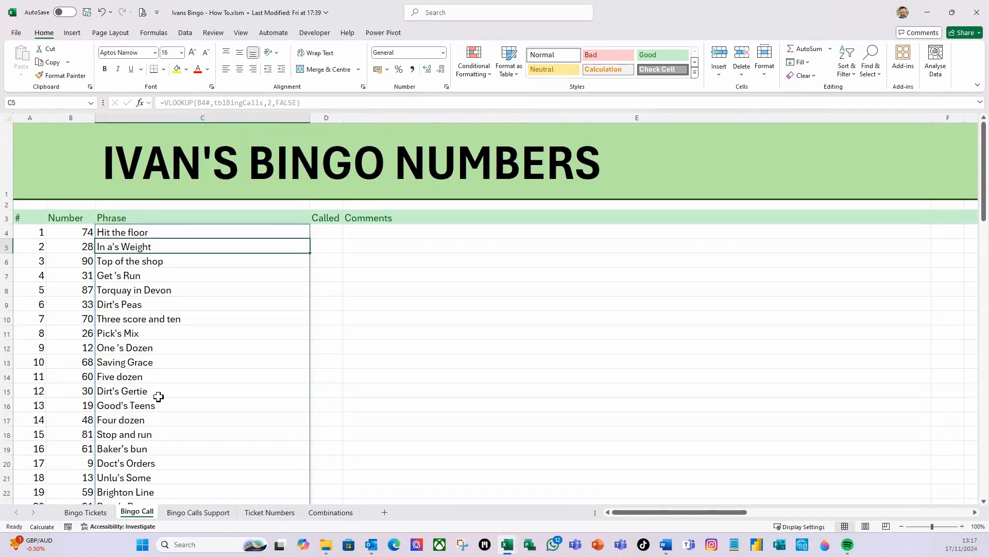
Insert a checkbox in the first Called cell, D4.
left_click(330, 233)
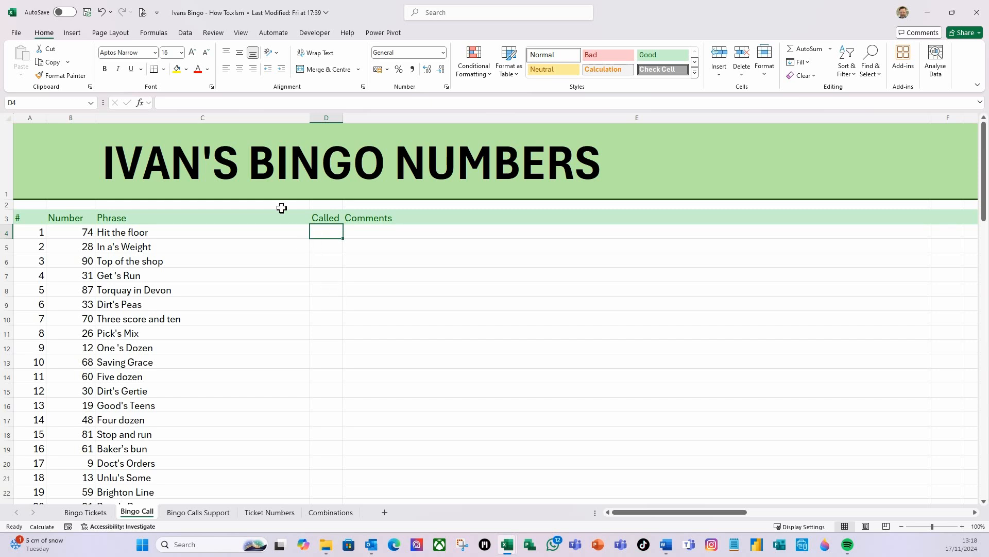
left_click(74, 37)
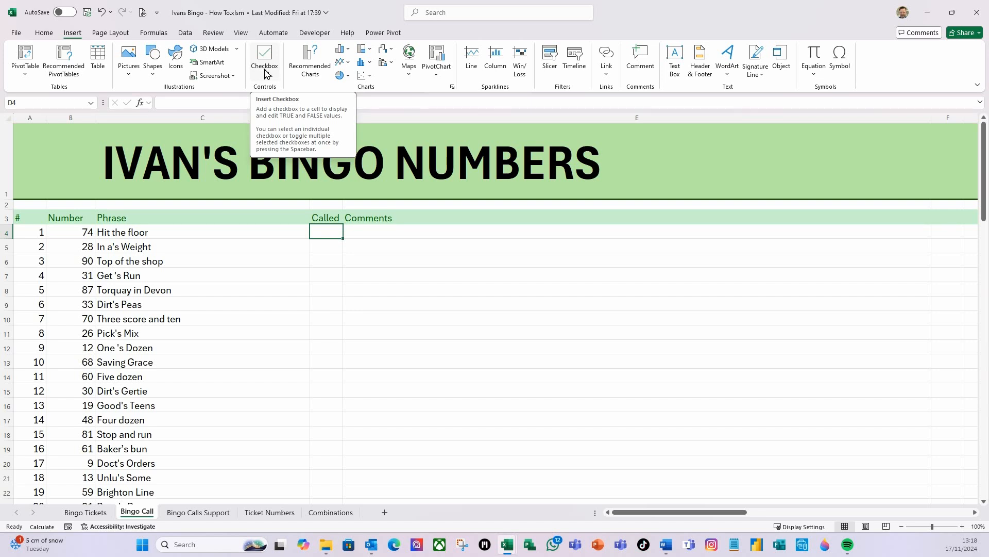
left_click(264, 61)
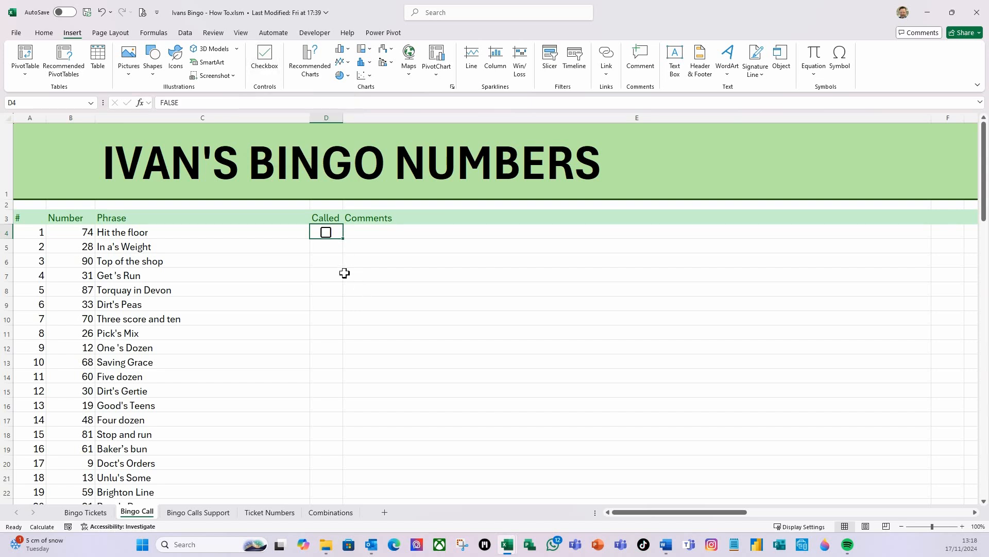
key("shift+Down")
key("ctrl+shift+Down")
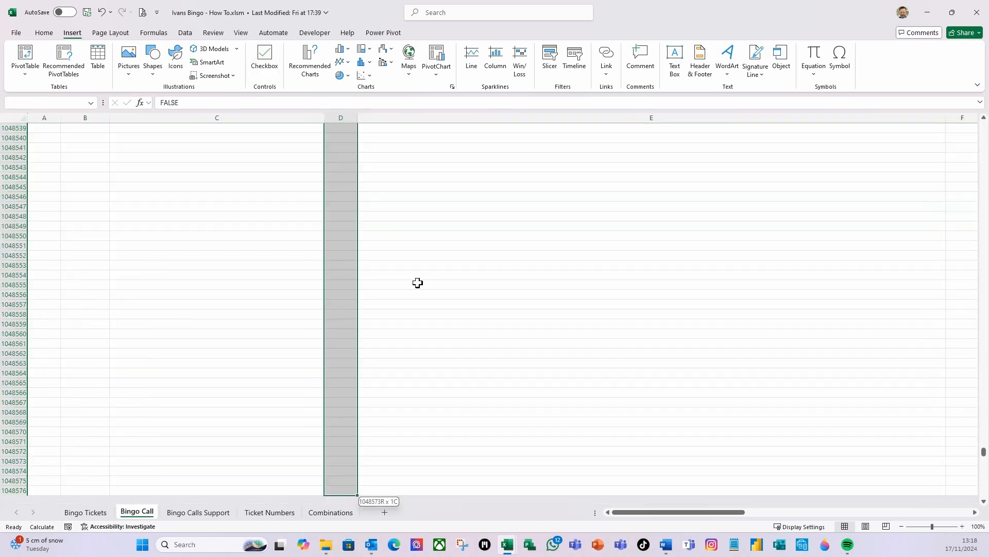
key("ctrl+shift+Up")
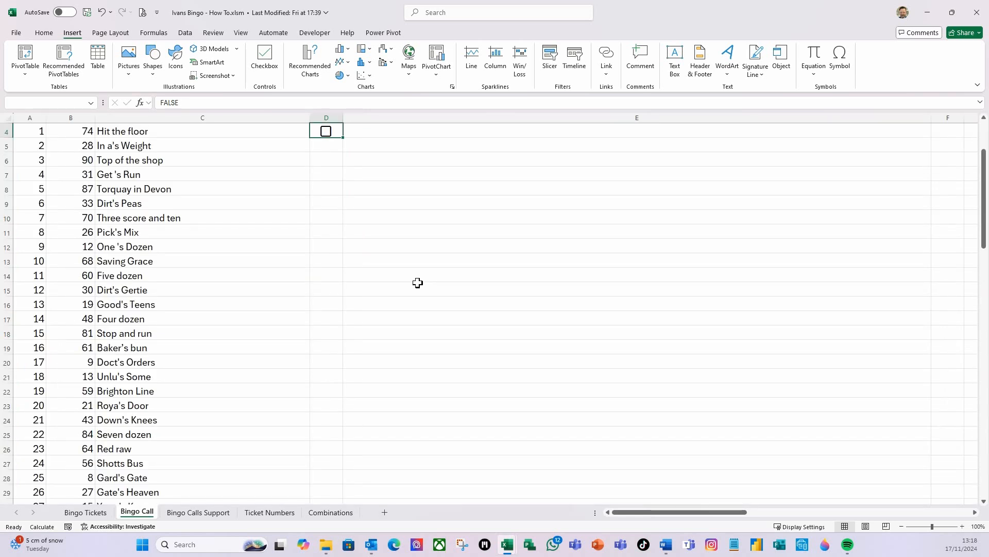
Fill the D4 checkbox down the Called column to D93 and return to the start of the list.
key("shift+Down")
key("shift+Down")
key("shift+Down")
key("shift+Down")
key("shift+Down")
key("shift+Down")
key("shift+Down")
key("shift+Down")
key("shift+Down")
key("shift+Down")
key("shift+Down")
key("shift+Down")
key("shift+Down")
key("shift+Down")
key("shift+Down")
key("shift+Down")
key("shift+Down")
key("shift+Down")
key("shift+Down")
key("shift+Down")
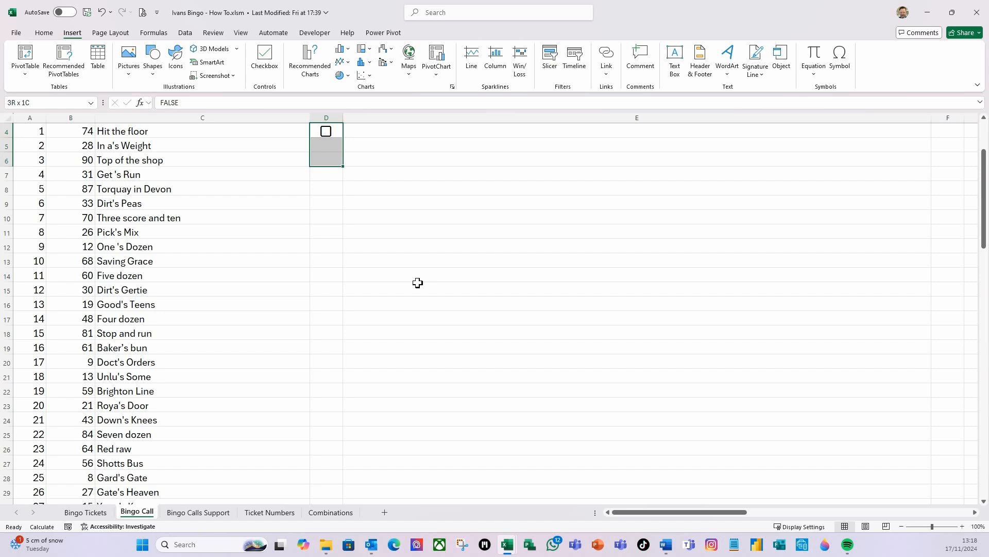
key("shift+Down")
key("shift+Down")
key("shift+Down")
key("shift+Down")
key("shift+Down")
key("shift+Down")
key("shift+Down")
key("shift+Down")
key("shift+Down")
key("shift+Down")
key("shift+Down")
key("shift+Down")
key("shift+Down")
key("shift+Down")
key("shift+Down")
key("shift+Down")
key("shift+Down")
key("shift+Down")
key("shift+Down")
key("shift+Down")
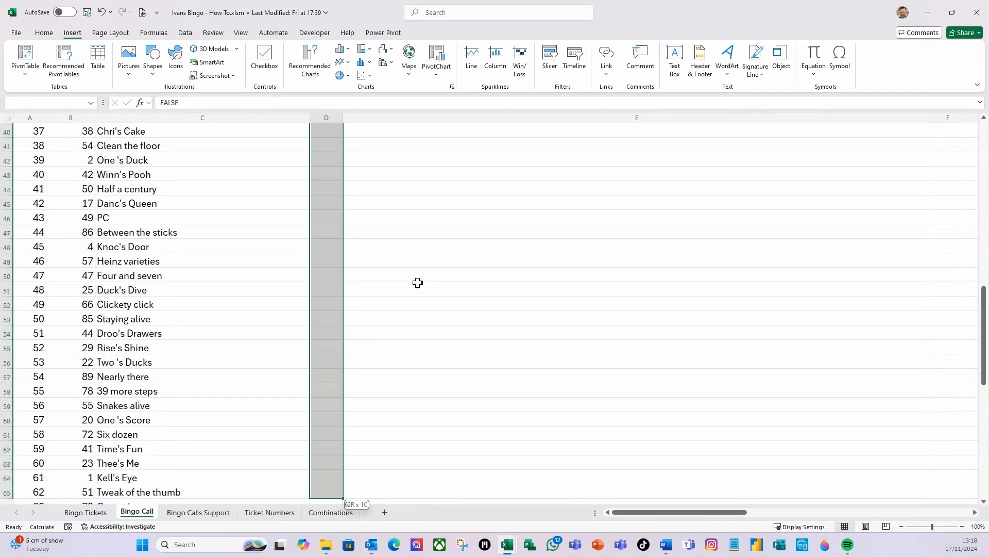
key("shift+Down")
key("shift+Down")
key("shift+Down")
key("shift+Down")
key("shift+Up")
key("shift+Up")
key("shift+Up")
key("shift+Up")
key("shift+Up")
key("shift+Up")
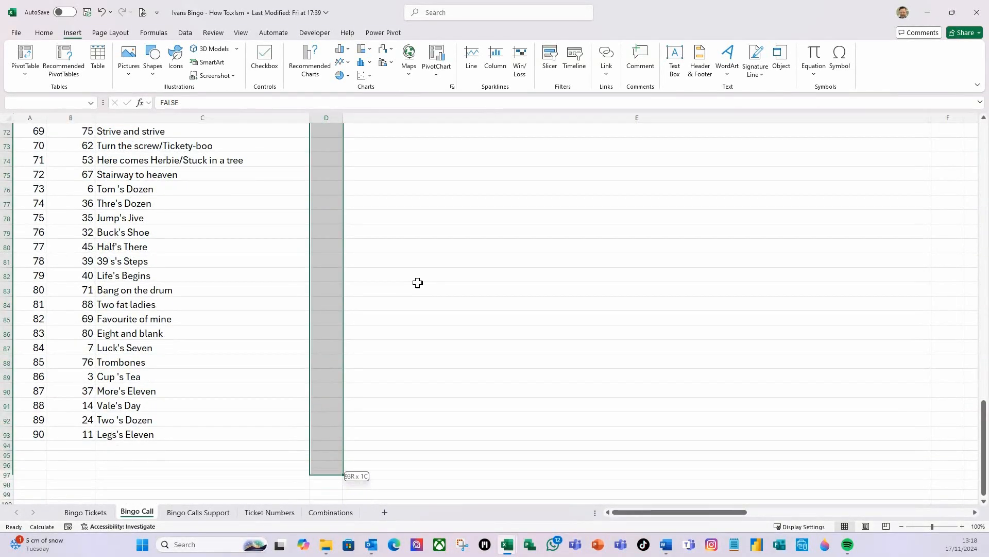
key("ctrl+d")
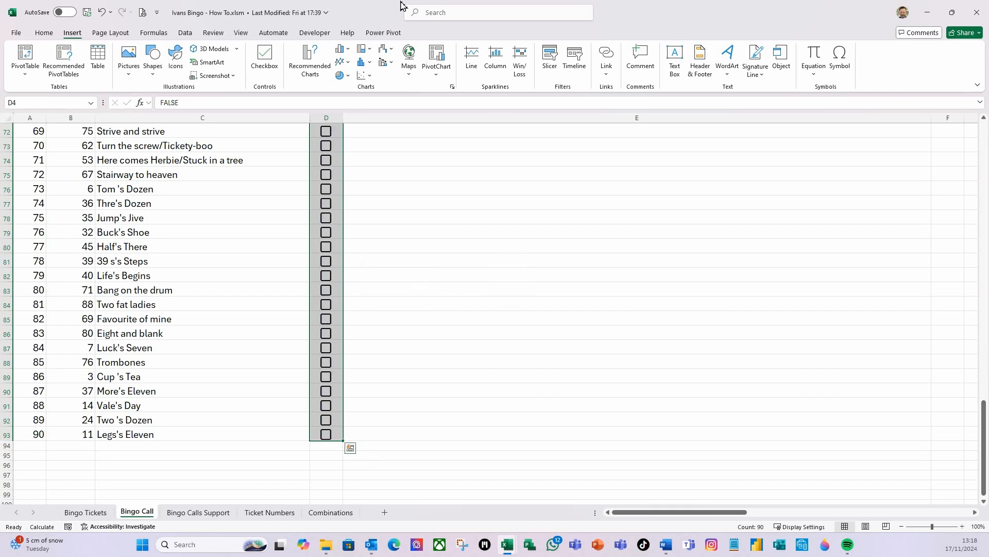
scroll(388, 364, "up", 2)
scroll(388, 364, "up", 15)
scroll(397, 282, "up", 1)
left_click_drag(984, 227, 985, 145)
left_click(458, 295)
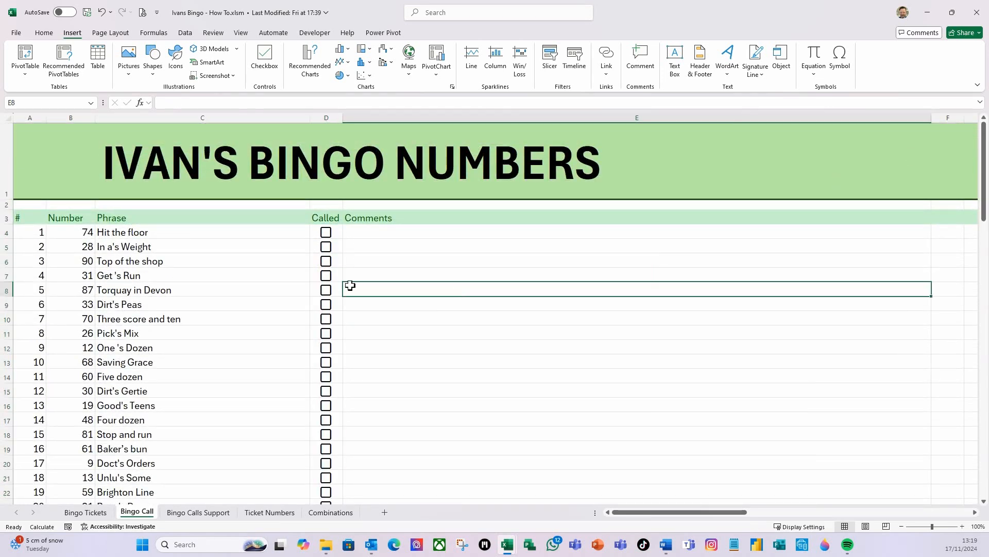
Start a new conditional formatting rule for A4:E93 that uses a formula to determine which cells to format.
left_click(213, 235)
left_click(391, 233)
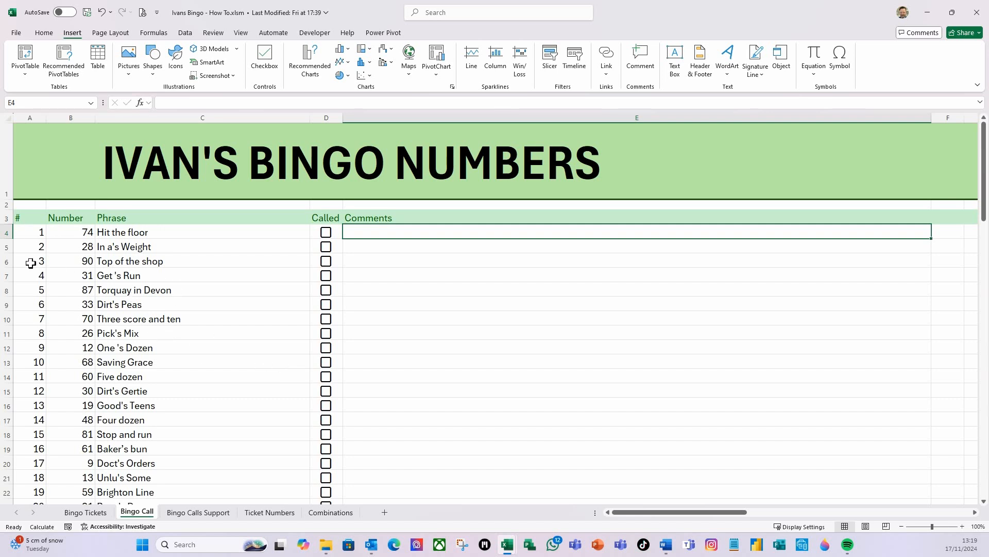
left_click(23, 234)
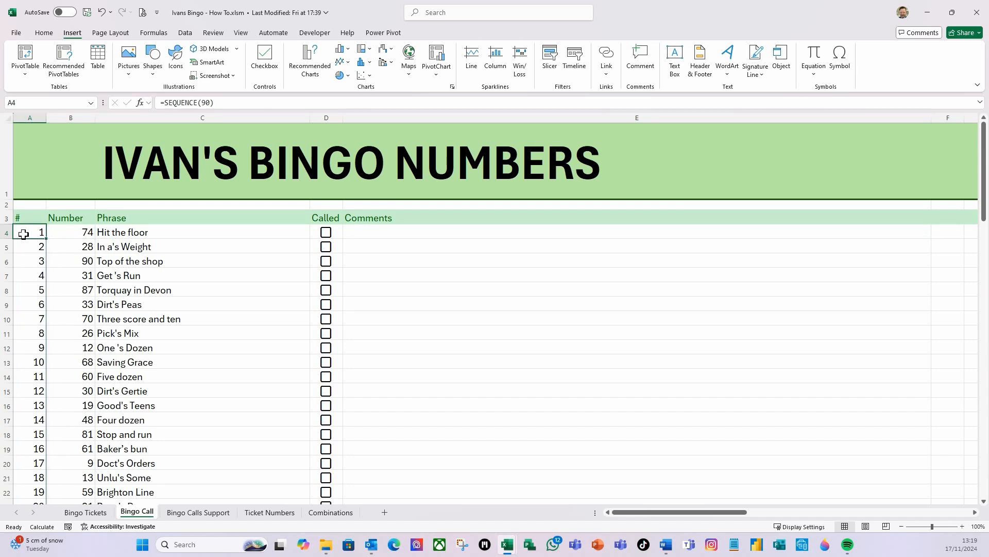
key("shift+Right")
key("shift+Right")
key("shift+Right")
key("shift+Right")
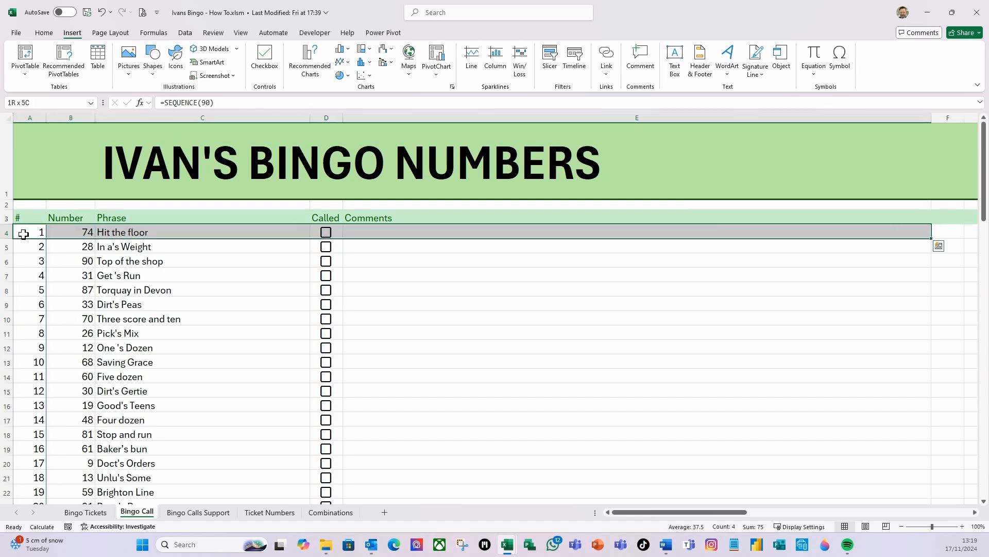
key("ctrl+shift+Down")
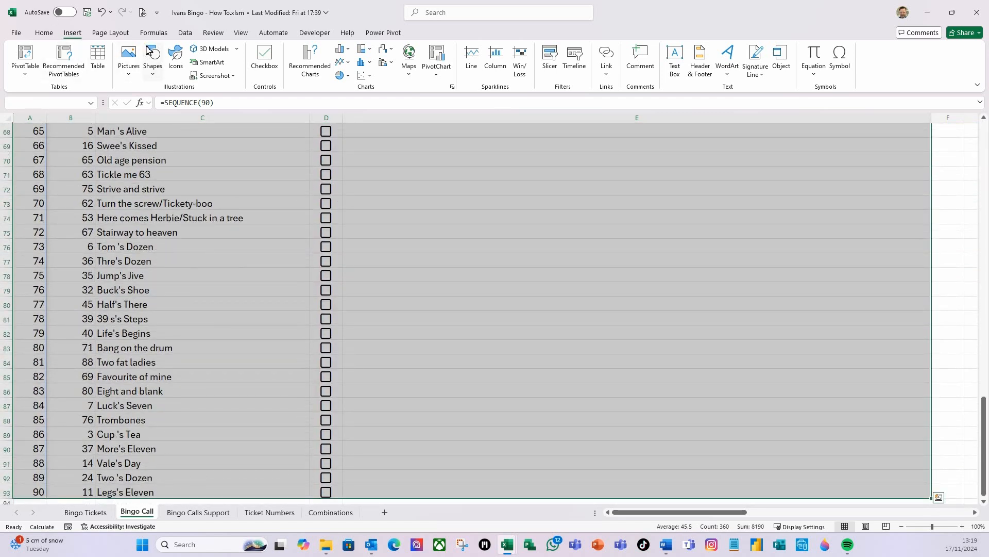
left_click(50, 39)
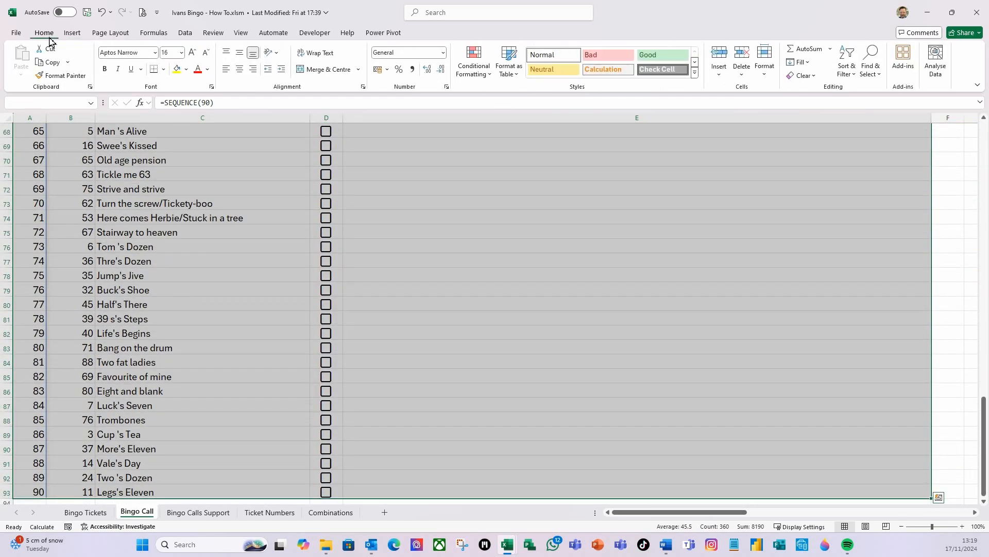
left_click(487, 81)
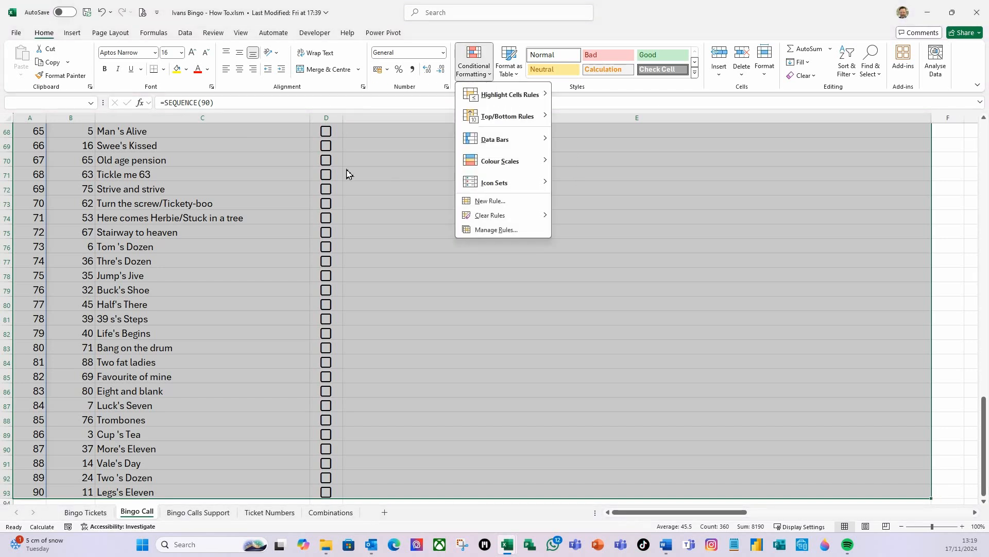
left_click(480, 203)
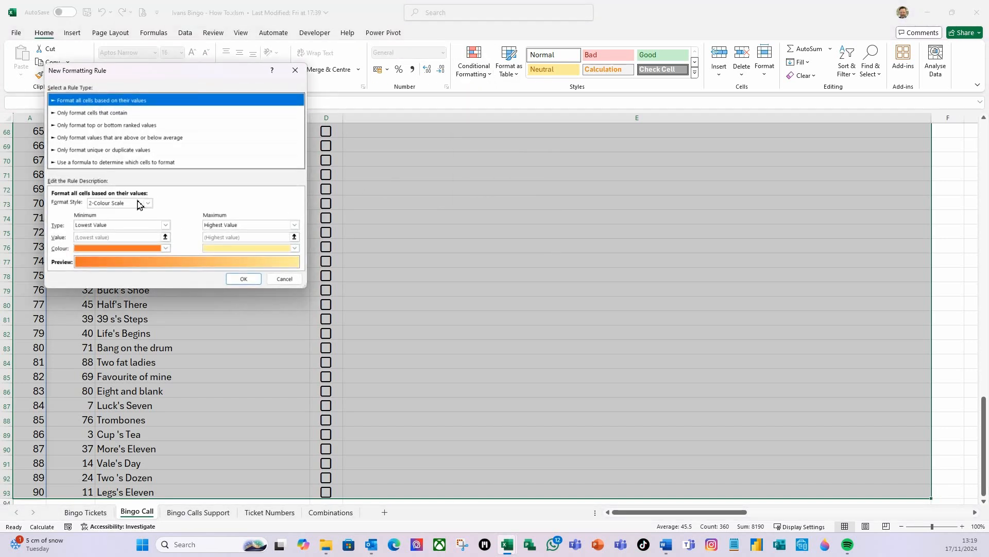
left_click_drag(208, 76, 302, 71)
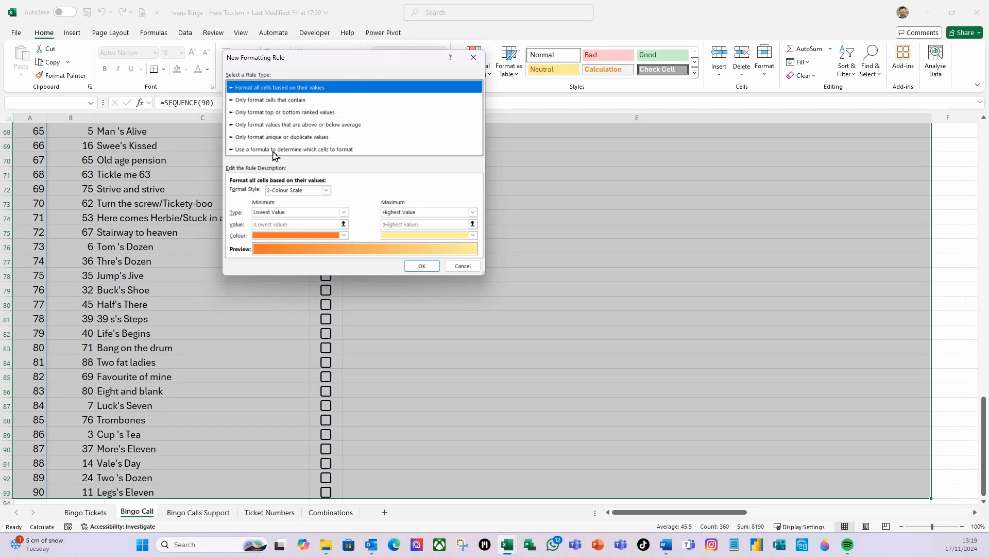
left_click(274, 150)
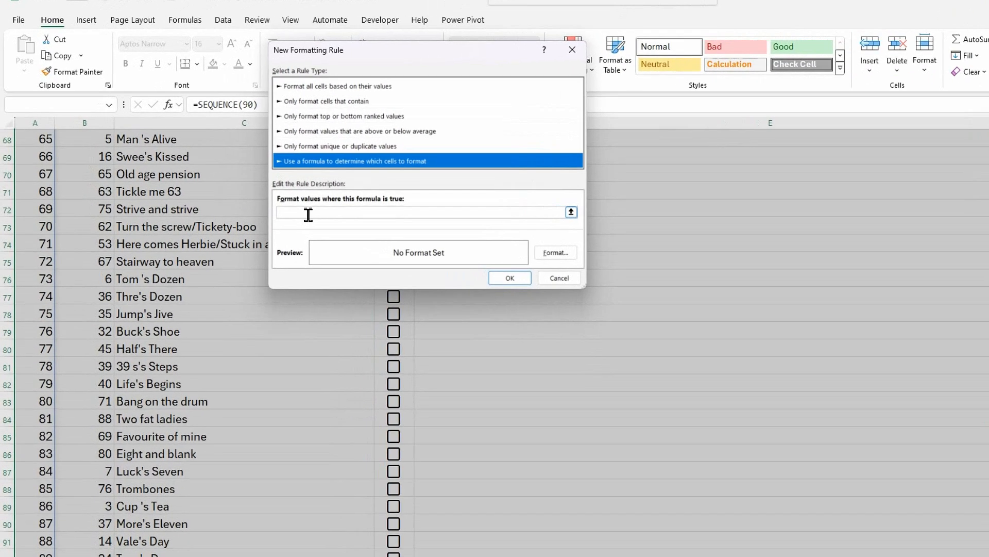
Enter =if(mod(row(),2)=1,true,false) as the rule's formula so that it targets the odd rows.
left_click(308, 213)
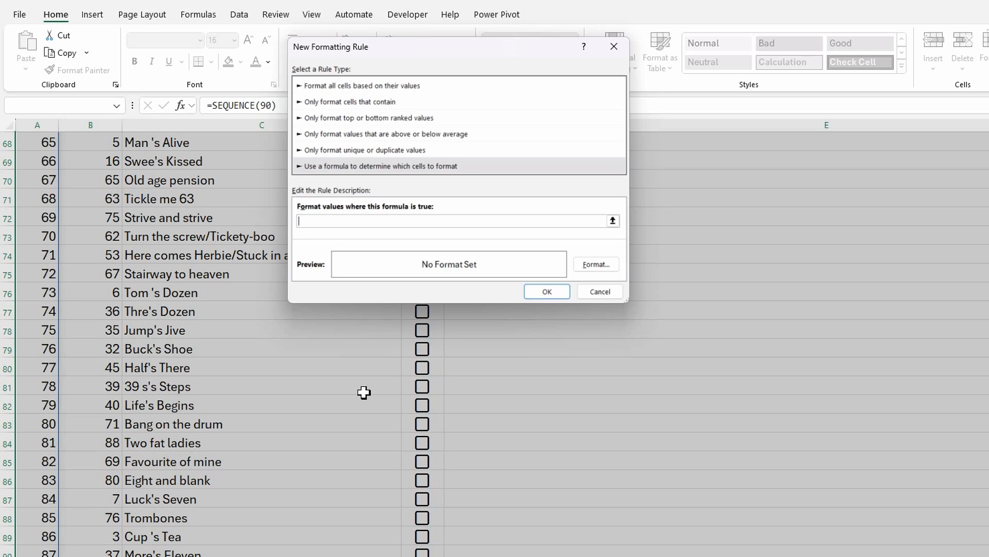
type("=if(mod(row(),2")
type("=1,true,false")
Set the formatting rule's background fill to the lightest grey and accept the format.
left_click(597, 266)
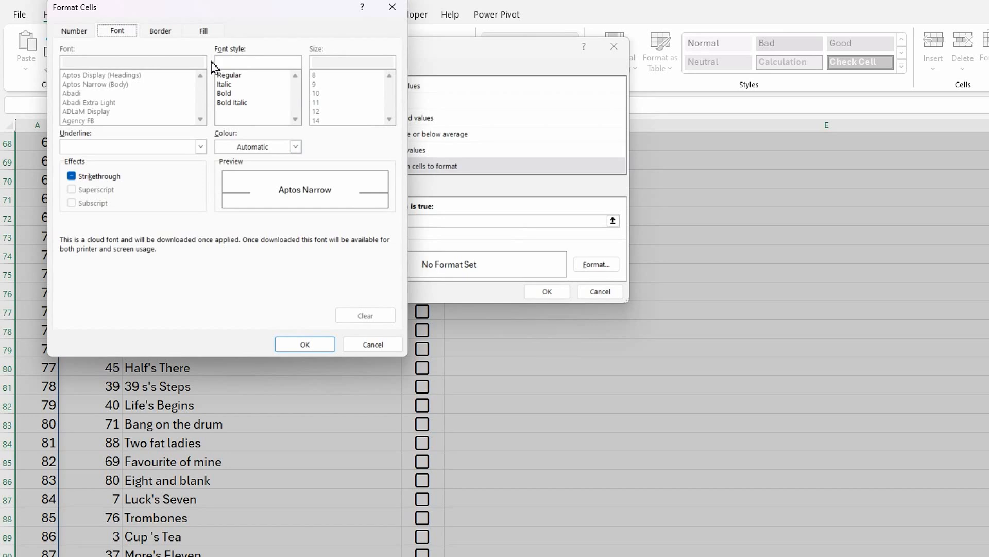
left_click(204, 34)
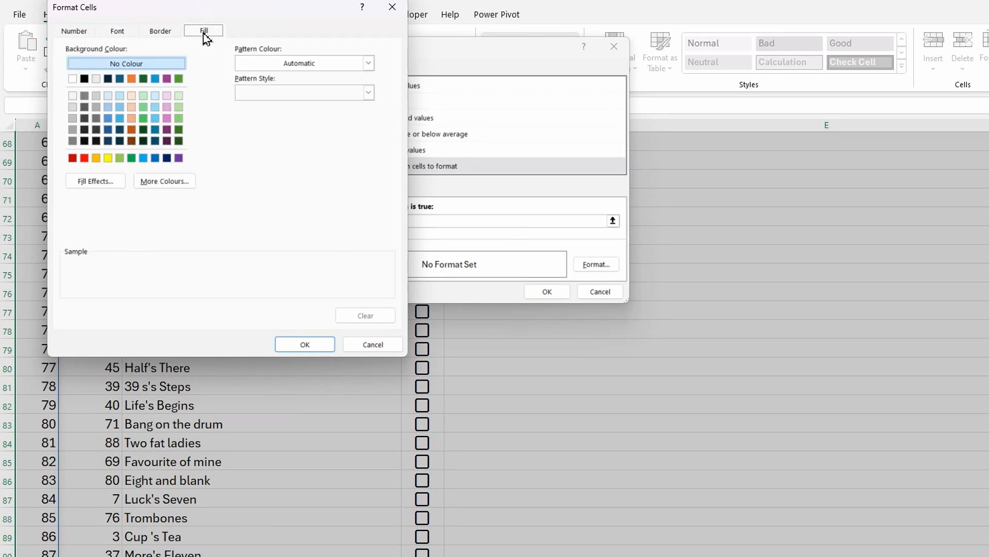
left_click(72, 96)
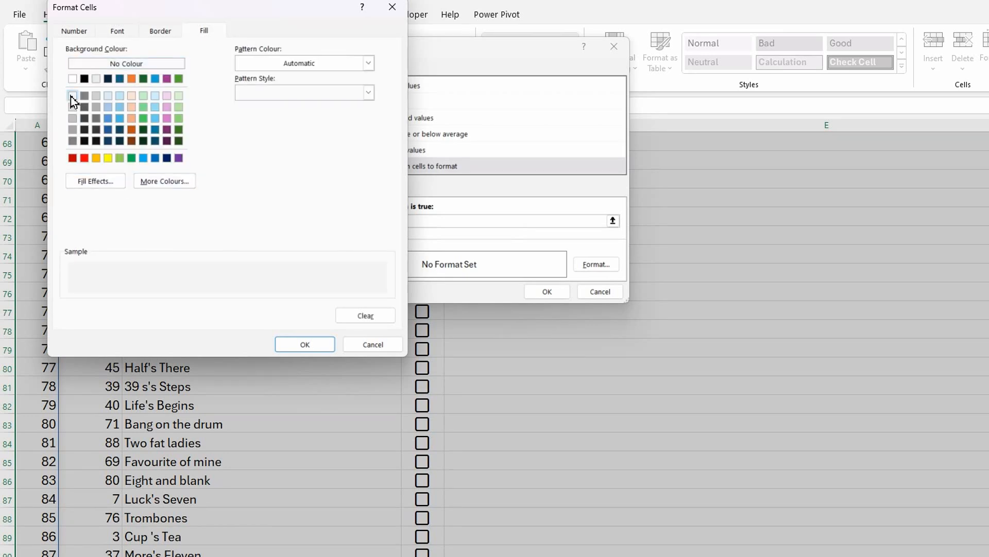
left_click(319, 343)
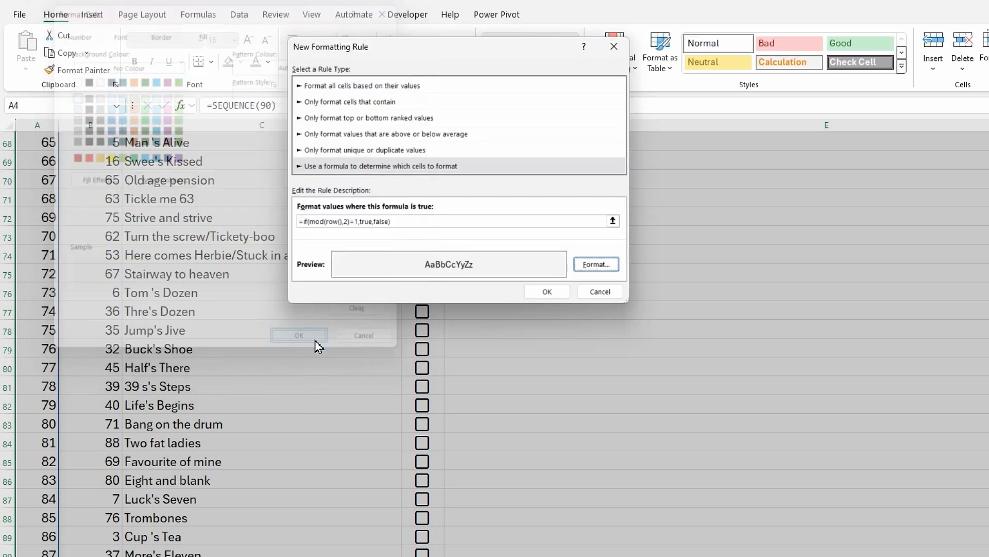
Apply the odd-row banding rule to the list and return to the start of the sheet.
left_click(538, 292)
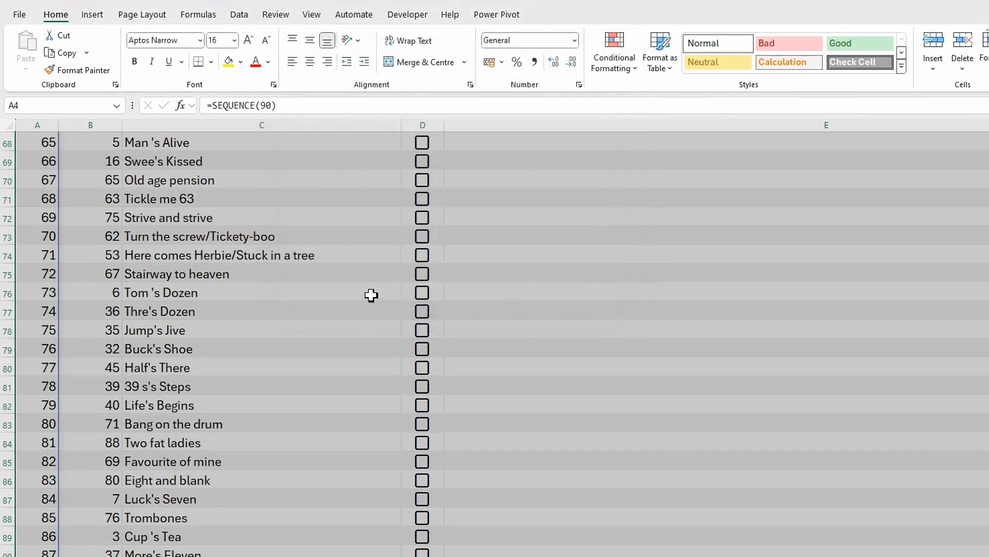
left_click(505, 311)
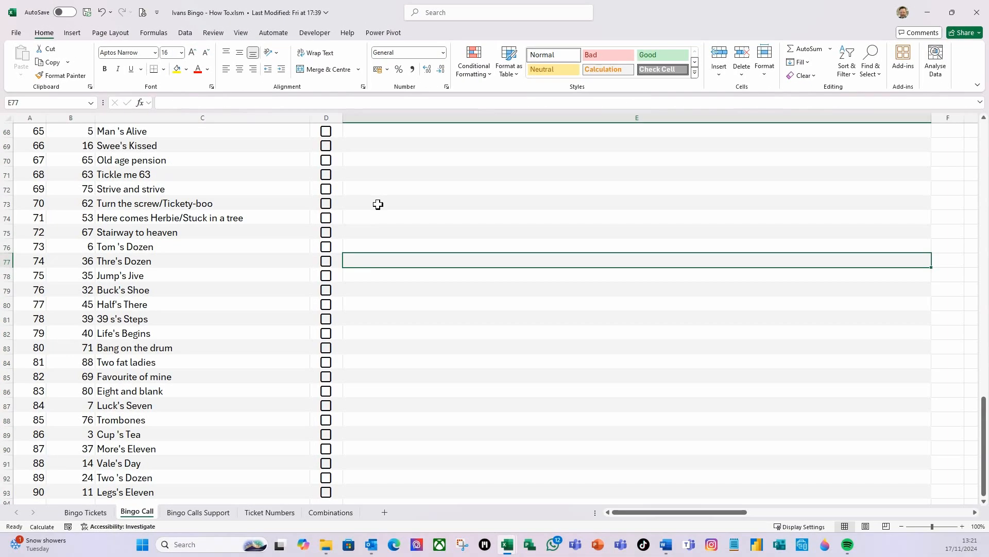
scroll(286, 172, "up", 11)
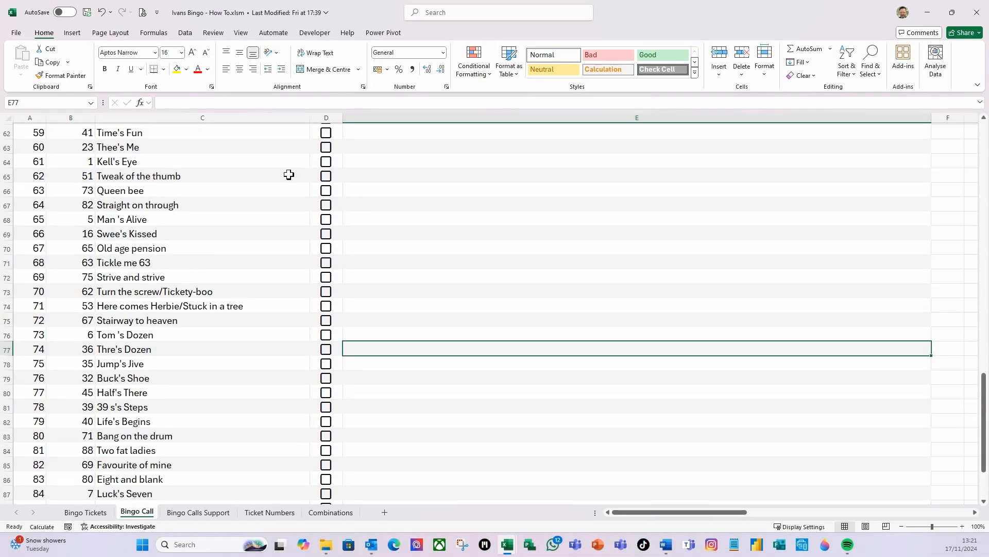
scroll(284, 173, "up", 11)
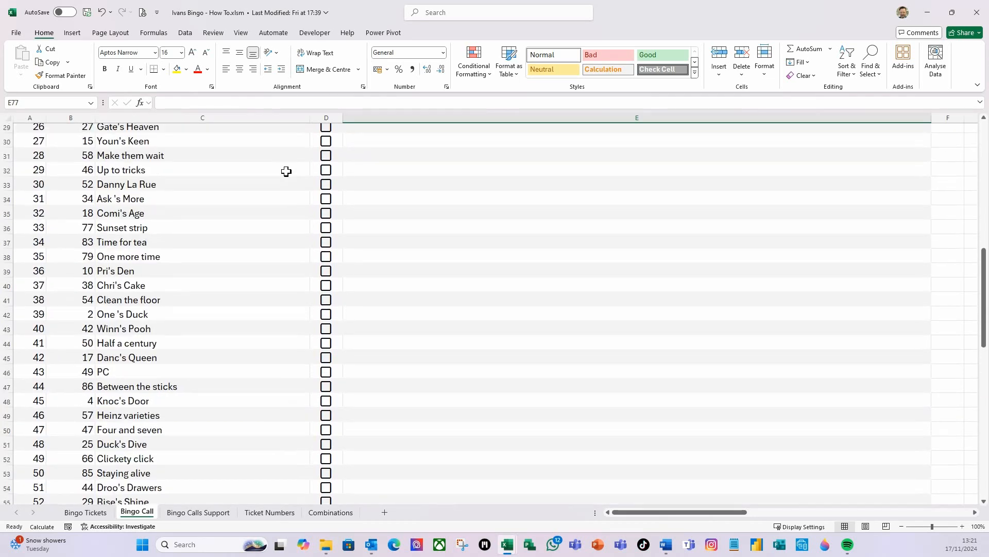
scroll(286, 175, "up", 1)
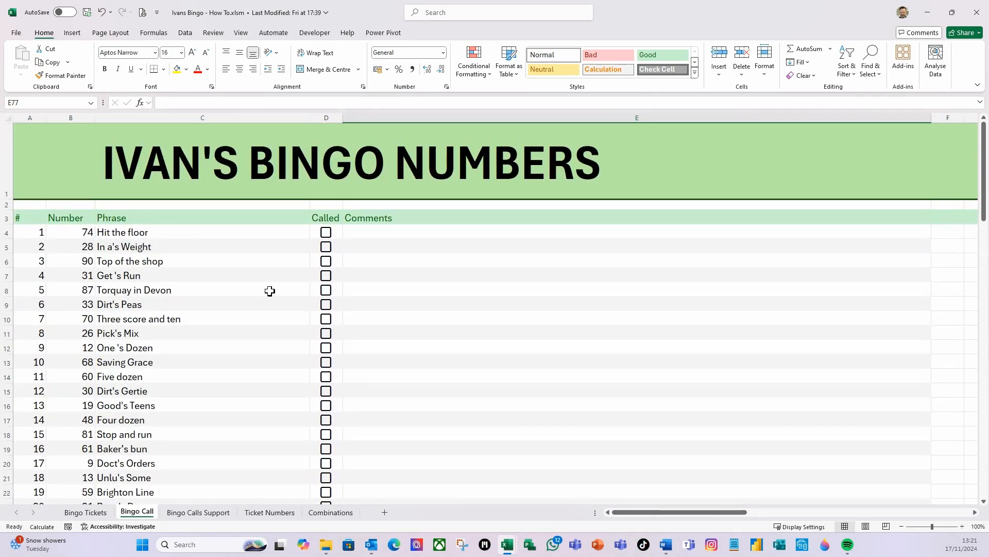
Hide the gridlines on the Bingo Call sheet and look over the banded rows.
left_click(241, 32)
left_click(298, 63)
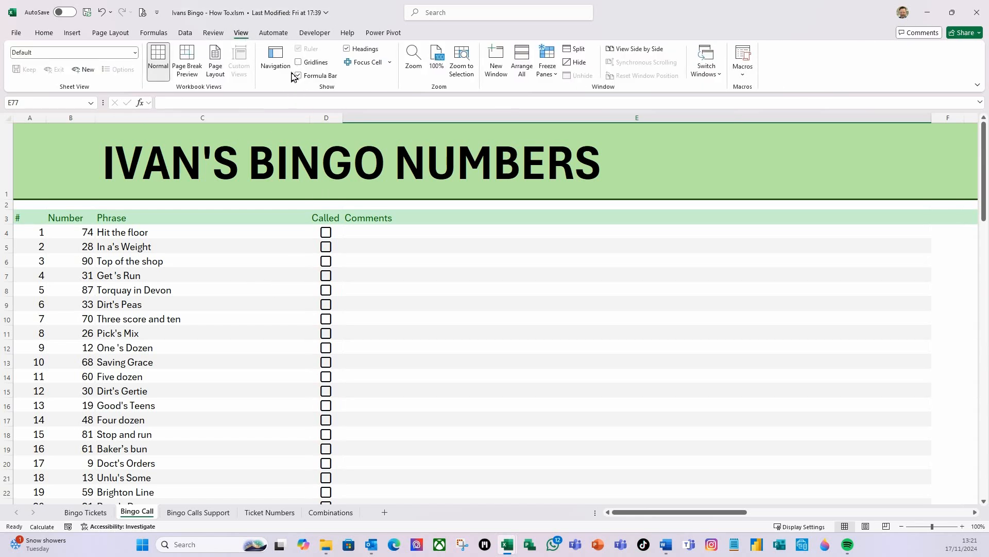
scroll(265, 274, "down", 1)
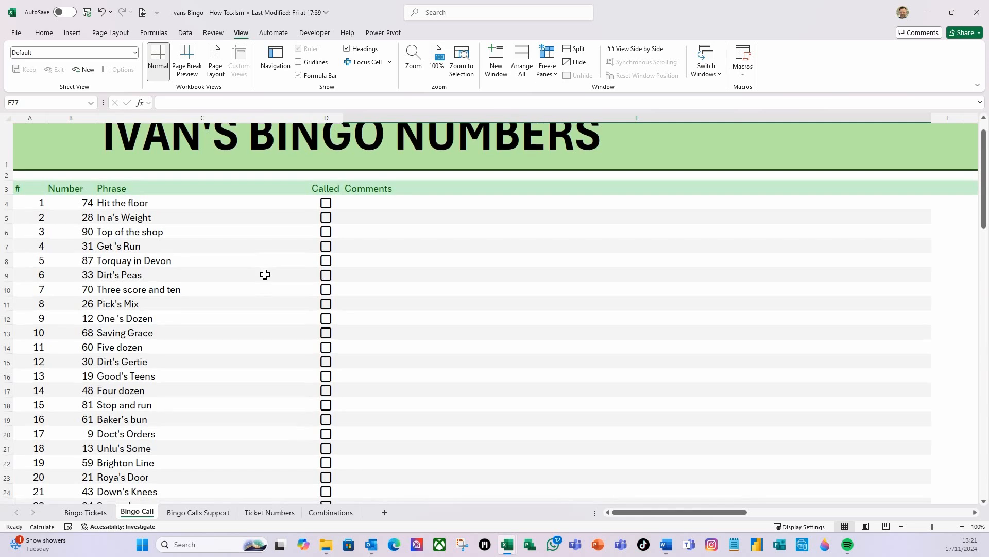
scroll(161, 241, "down", 3)
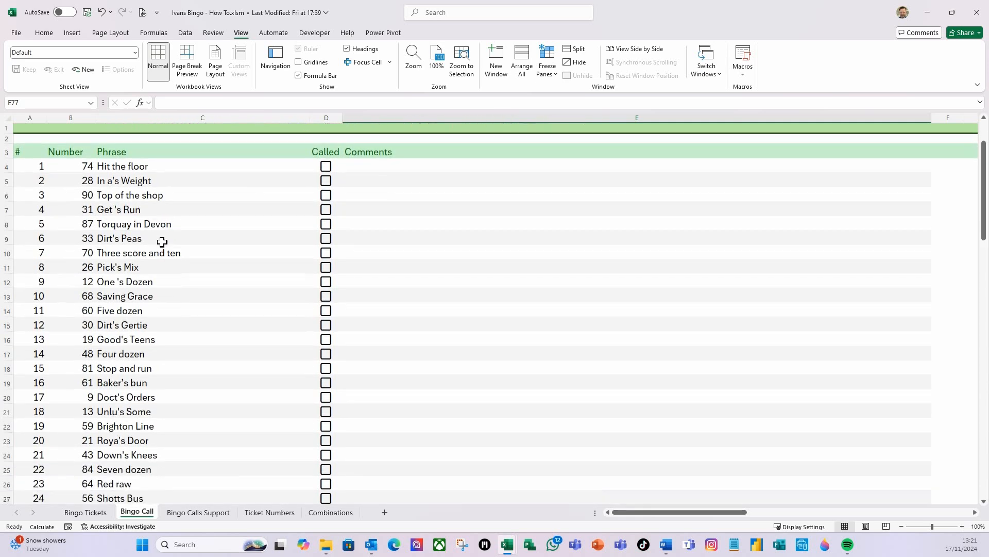
scroll(161, 206, "down", 3)
scroll(168, 237, "up", 6)
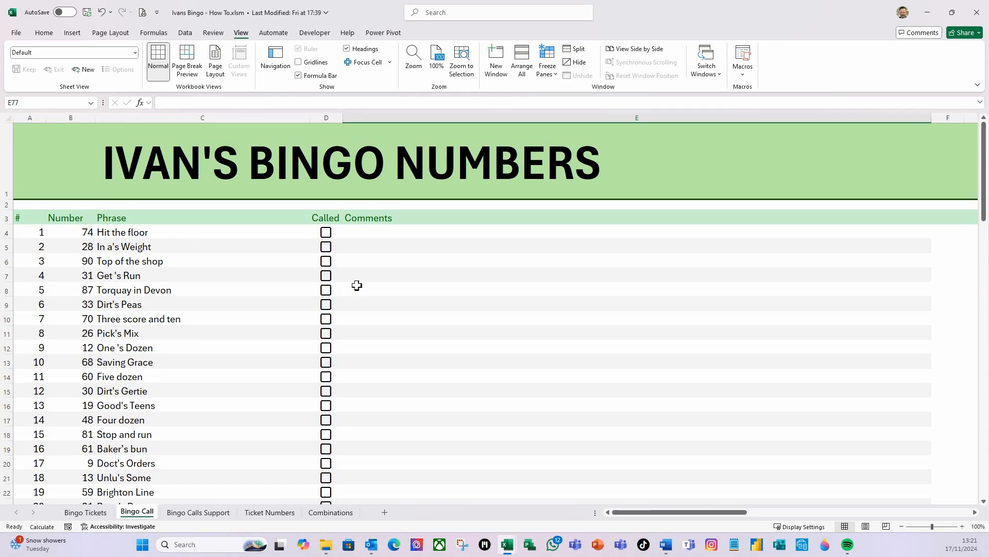
Test the Called checkboxes by ticking D4, D5 and D6 and clearing all three again.
left_click(325, 233)
left_click(328, 249)
left_click(325, 261)
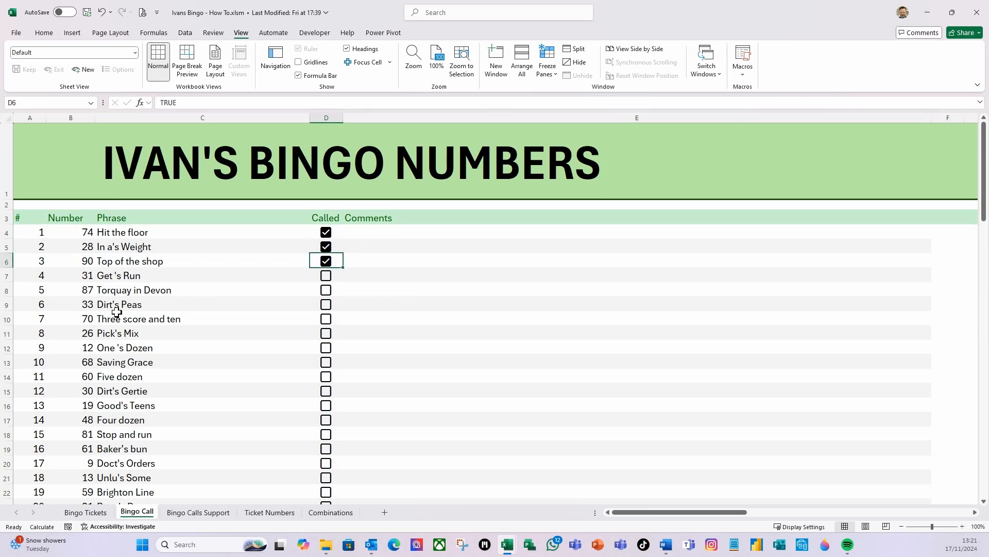
left_click(326, 261)
left_click(326, 246)
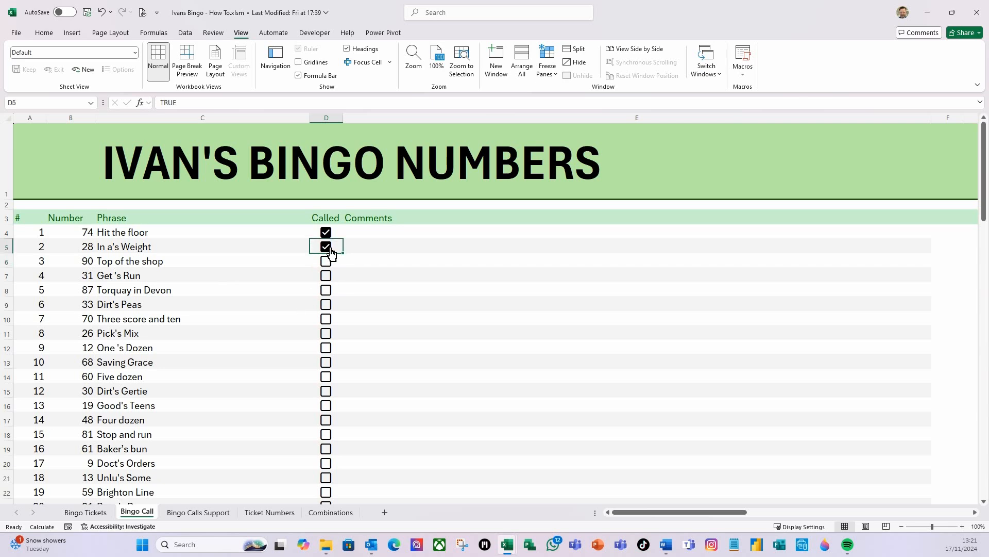
left_click(326, 233)
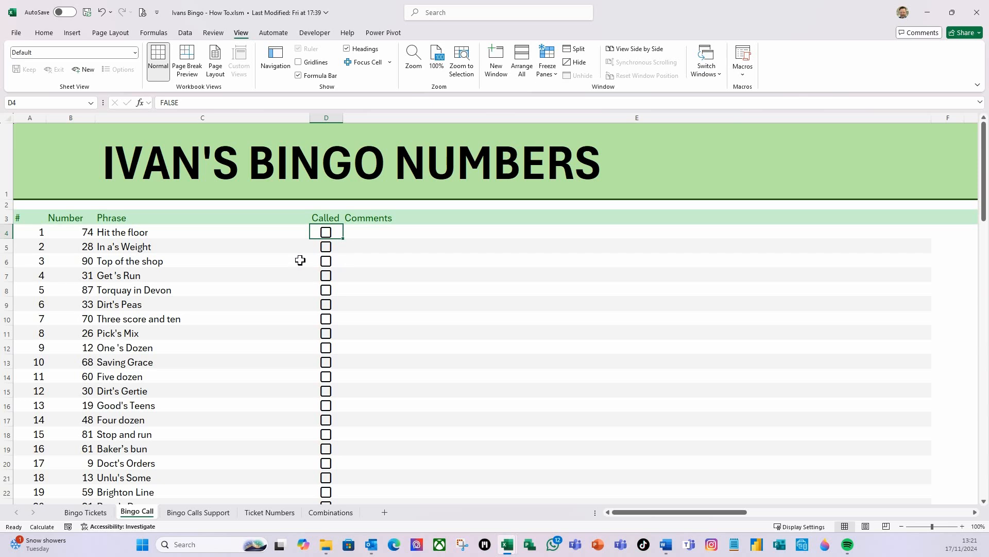
Hide rows 5 to 93 so only the first call remains, and test its Called checkbox by ticking and clearing it.
left_click(6, 247)
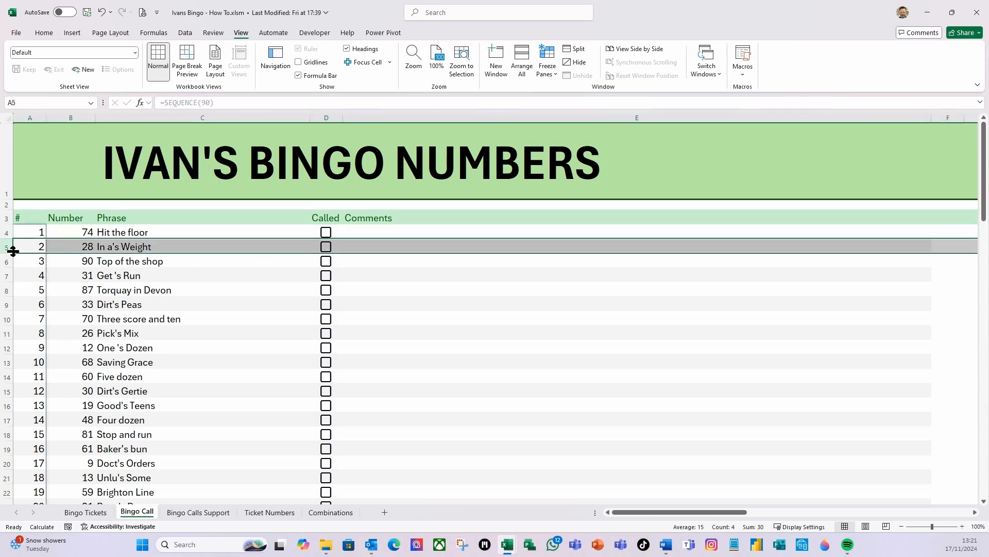
scroll(56, 262, "down", 11)
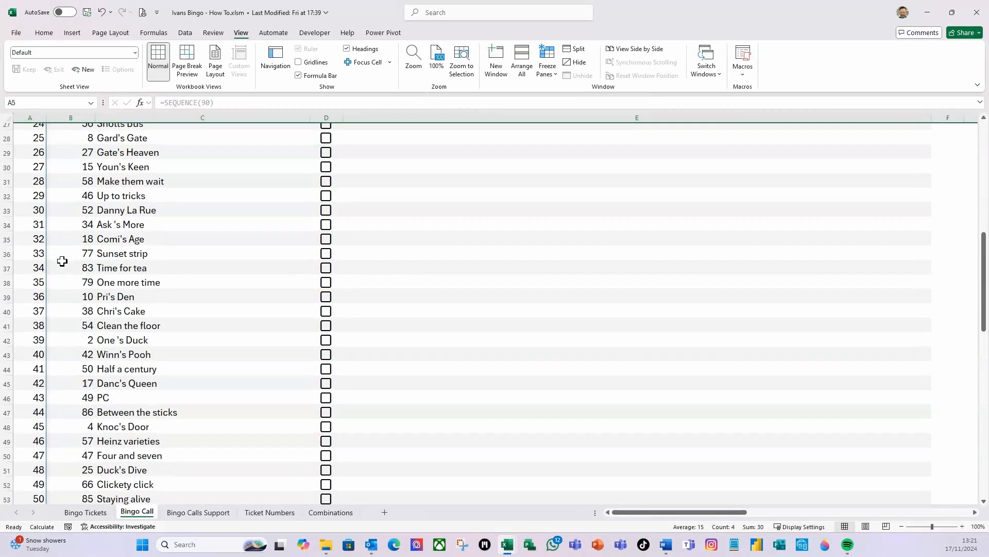
scroll(63, 262, "up", 10)
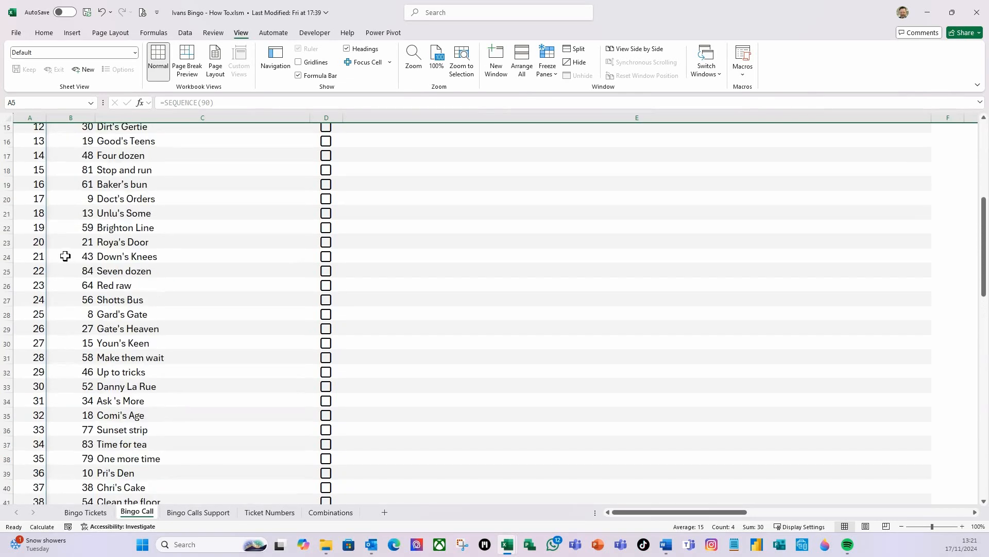
scroll(66, 258, "up", 2)
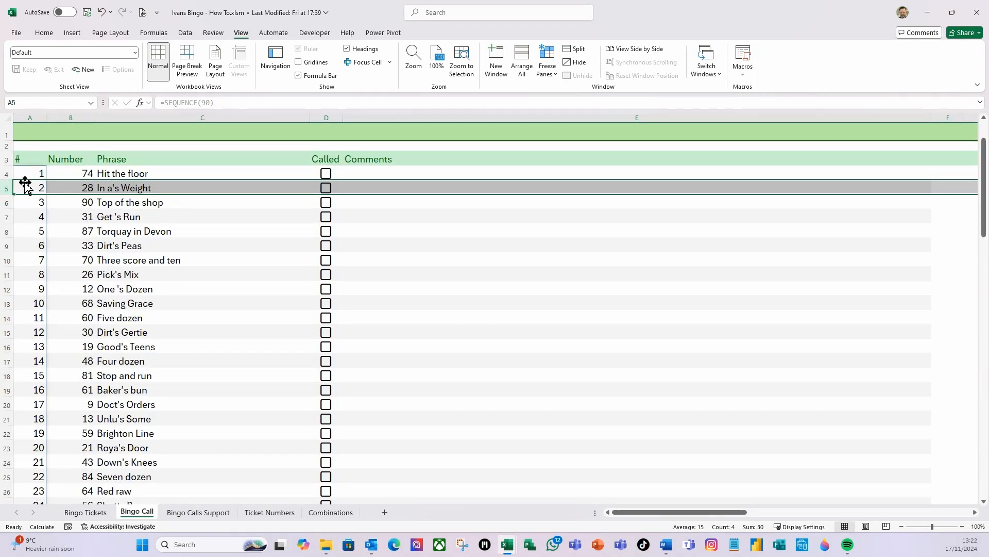
scroll(22, 264, "down", 7)
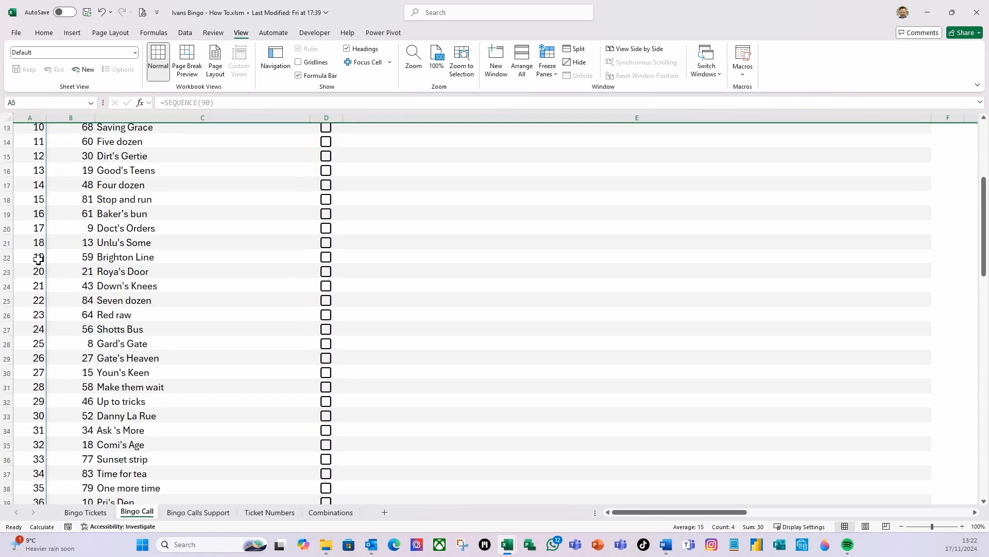
scroll(43, 264, "down", 14)
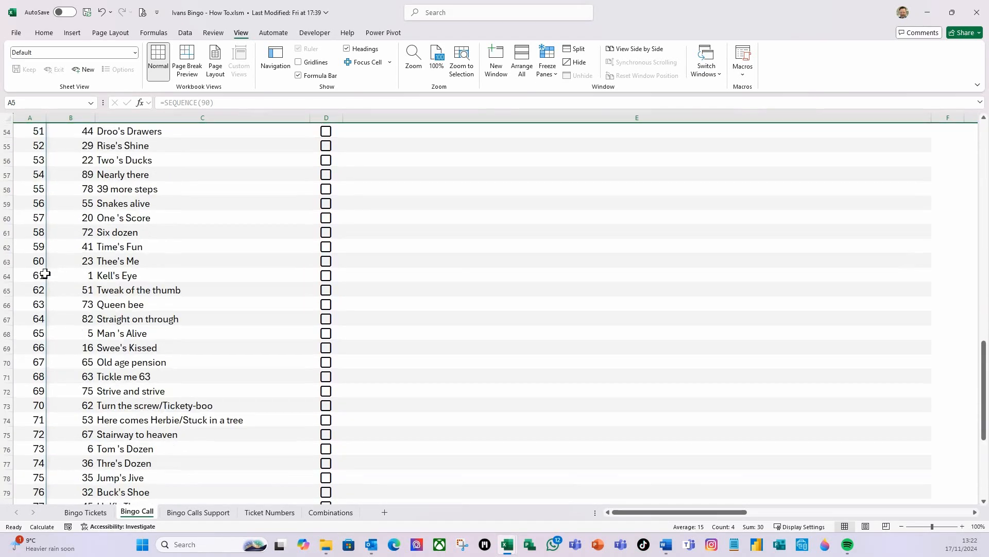
scroll(43, 270, "down", 5)
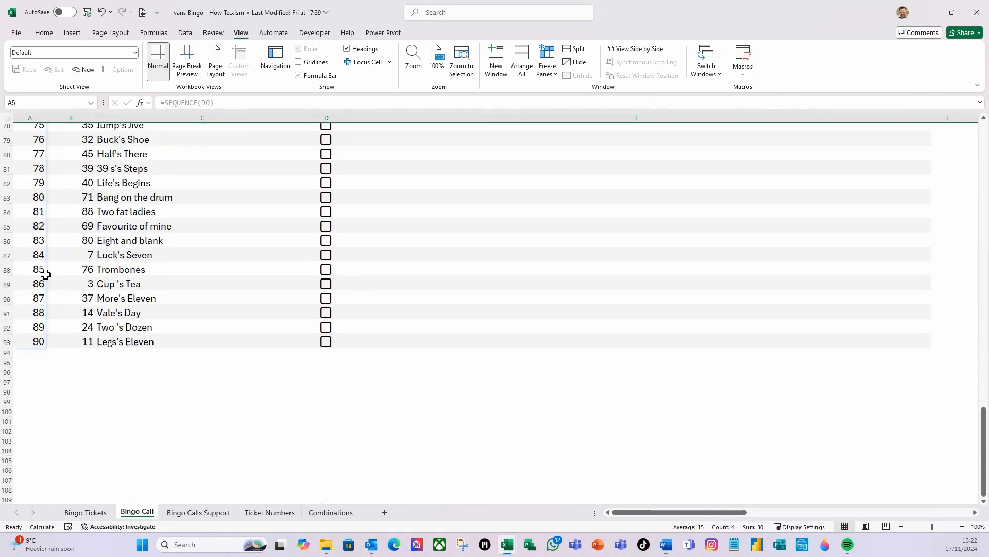
left_click(7, 341, "shift")
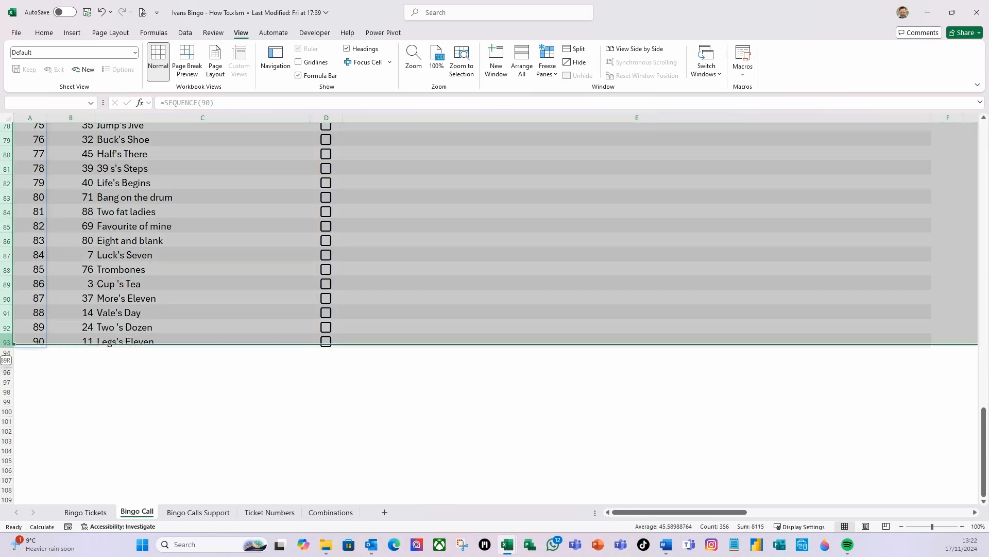
right_click(6, 342)
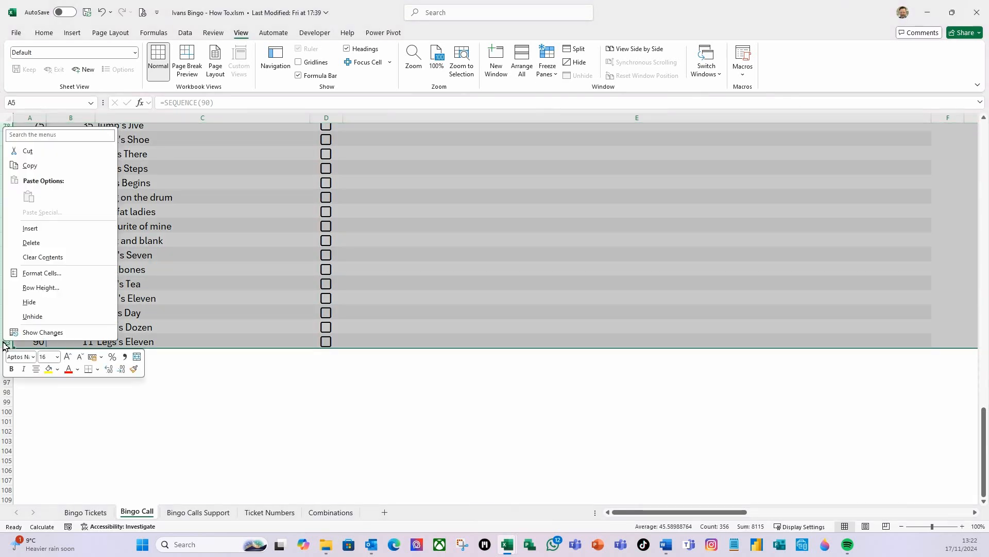
left_click(36, 306)
left_click(52, 291)
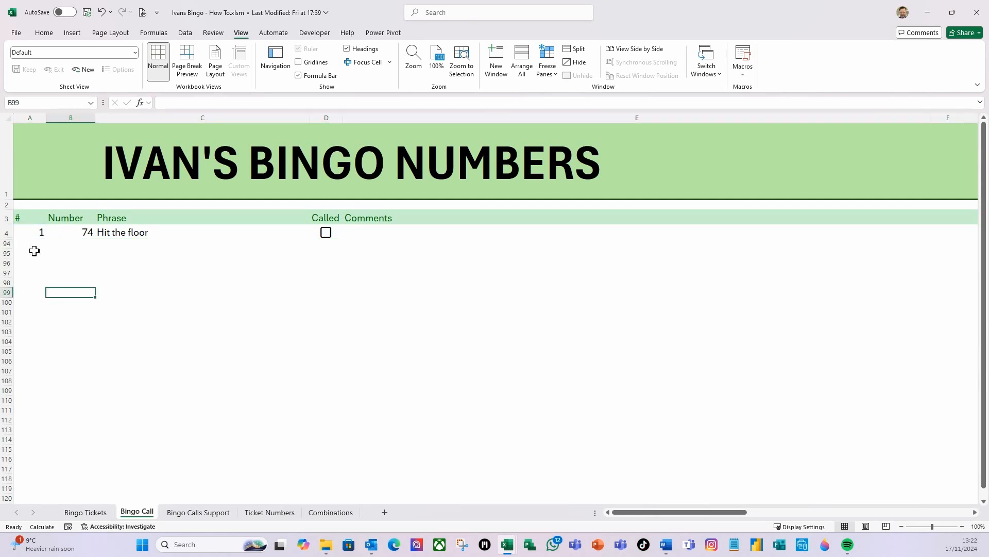
left_click(327, 233)
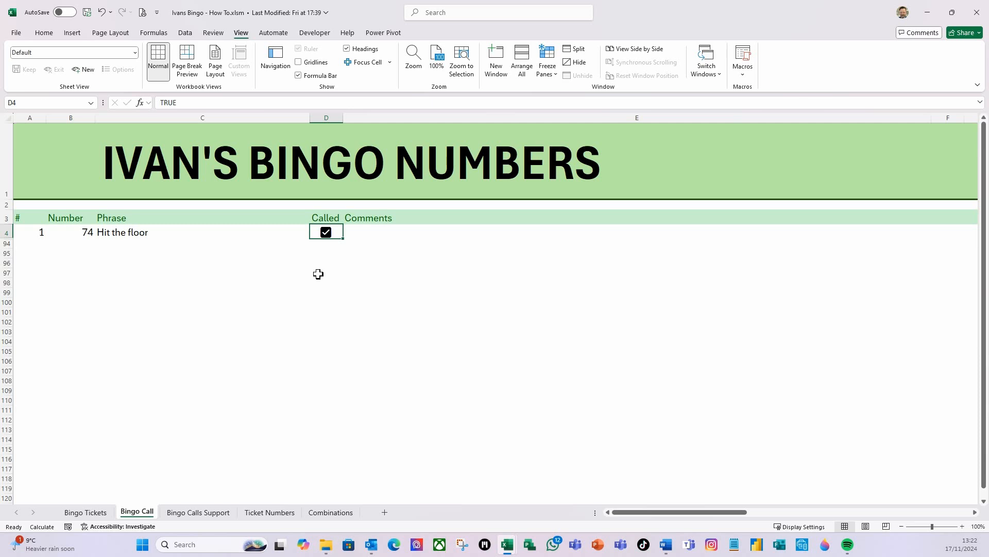
left_click(327, 233)
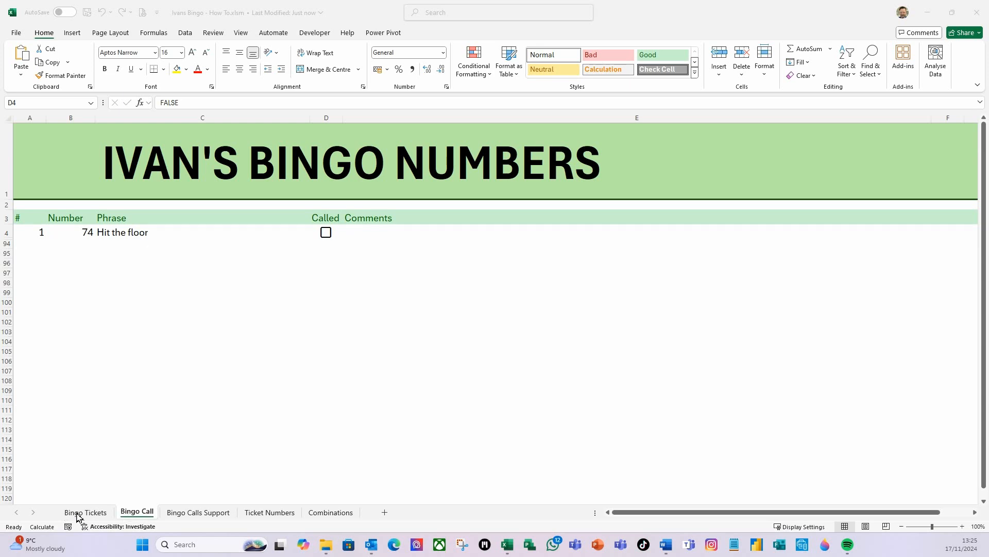
Open the VBA code module of the Bingo Call sheet.
left_click(146, 515)
right_click(146, 516)
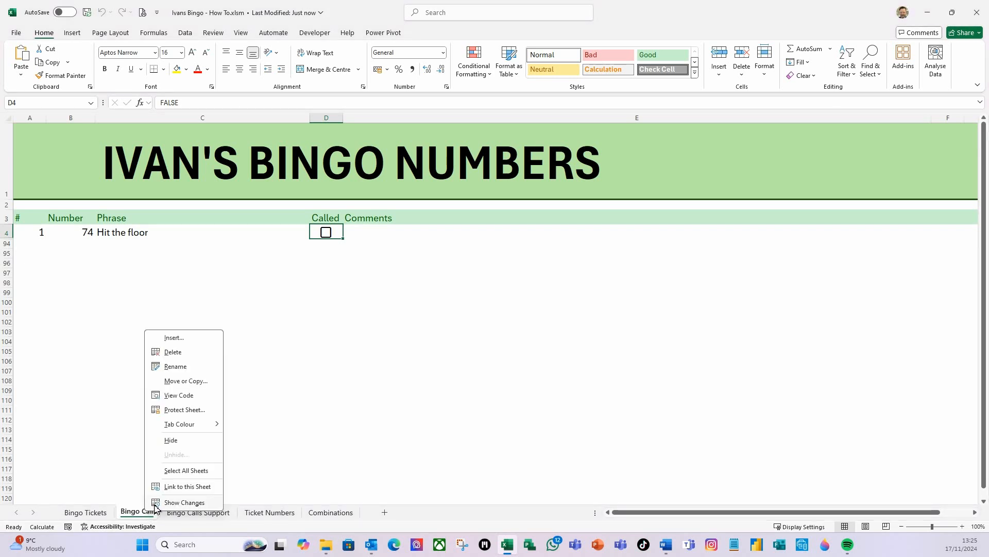
left_click(184, 395)
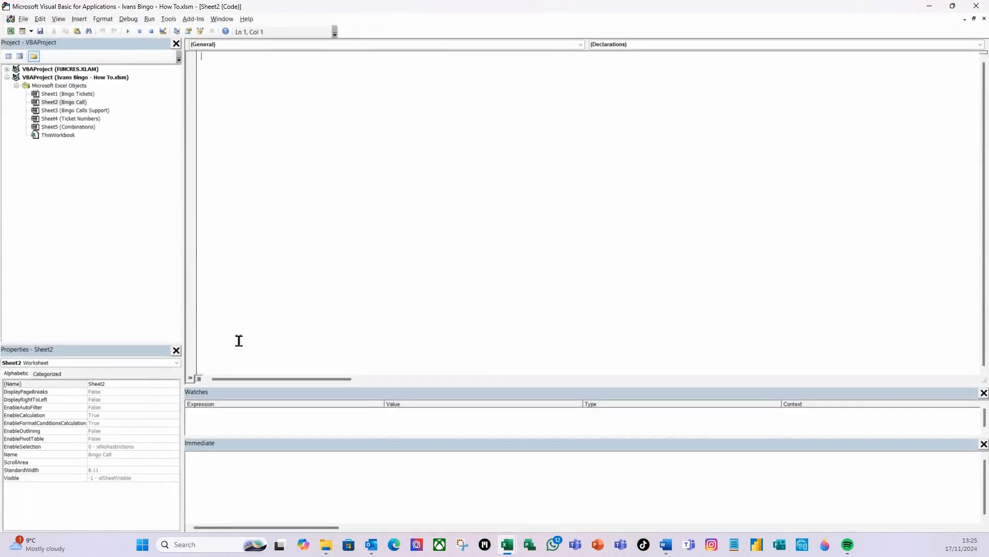
double_click(77, 105)
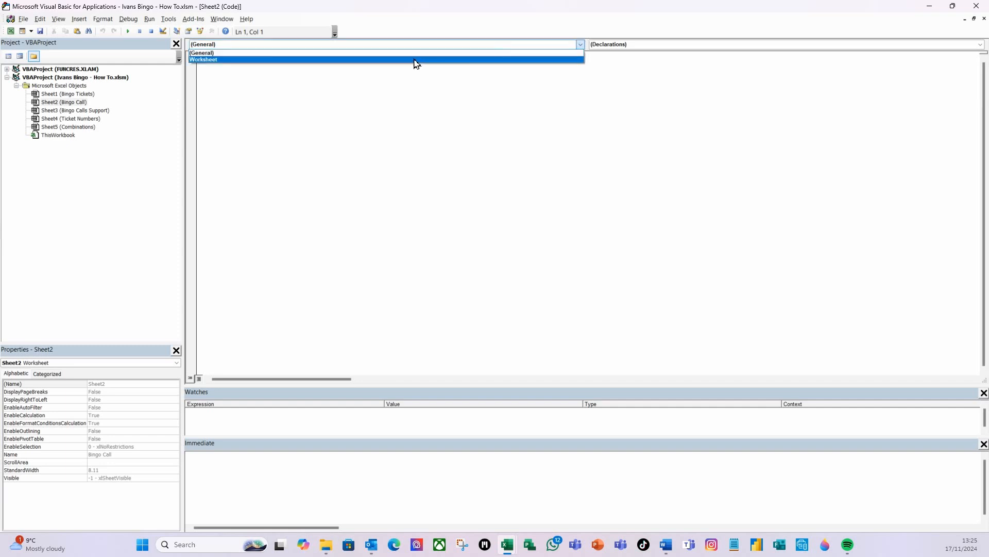
Create a Worksheet Change event procedure and delete the Worksheet_SelectionChange procedure below it.
left_click(417, 59)
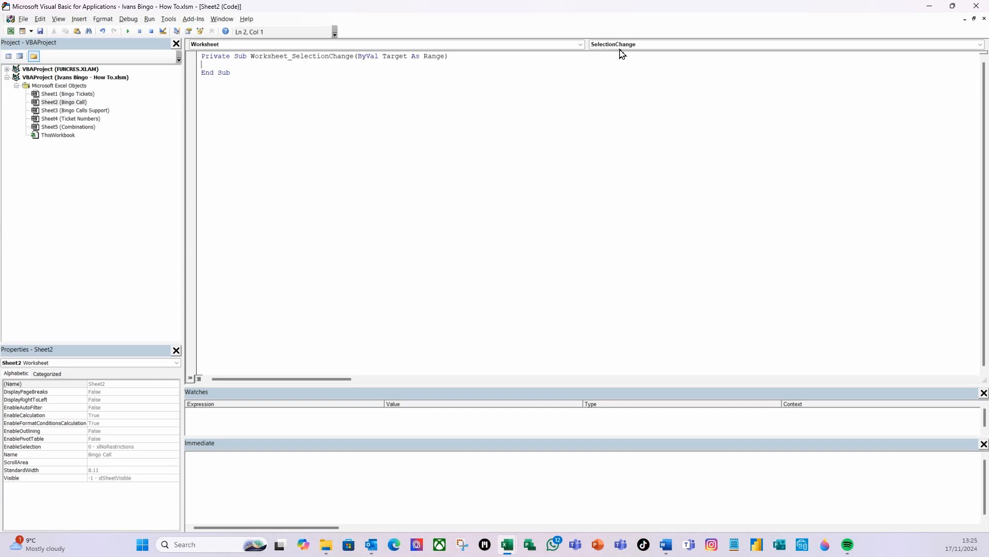
left_click(981, 45)
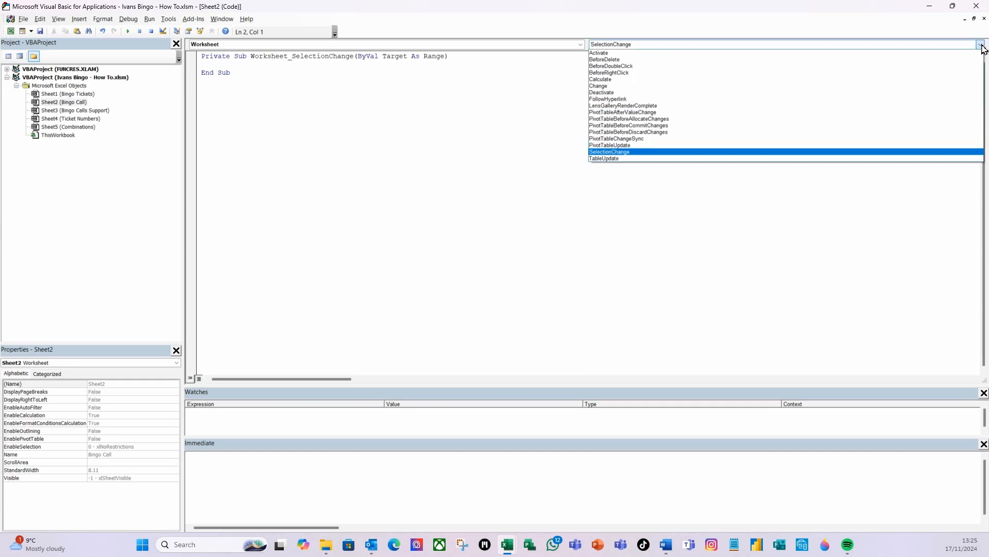
left_click(600, 86)
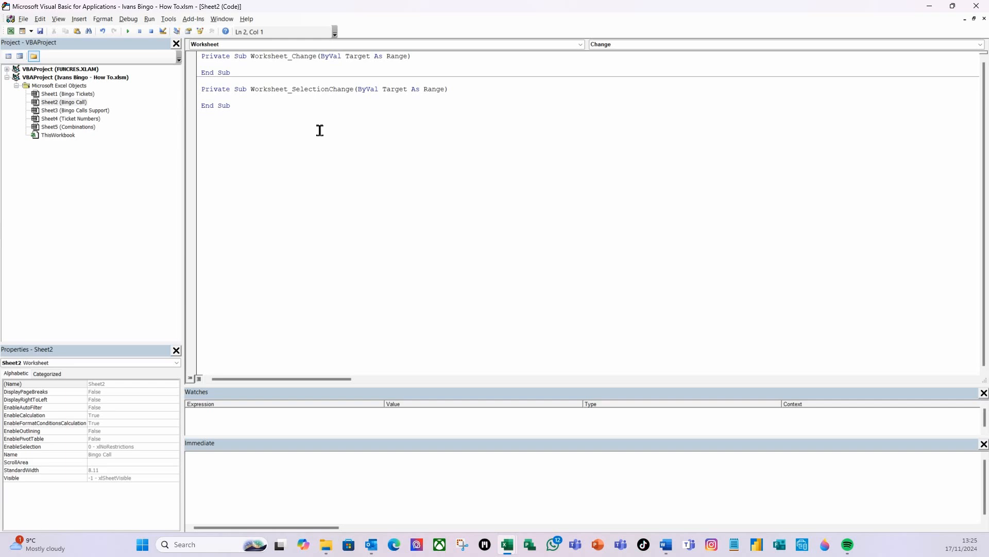
left_click_drag(249, 109, 202, 89)
key("Delete")
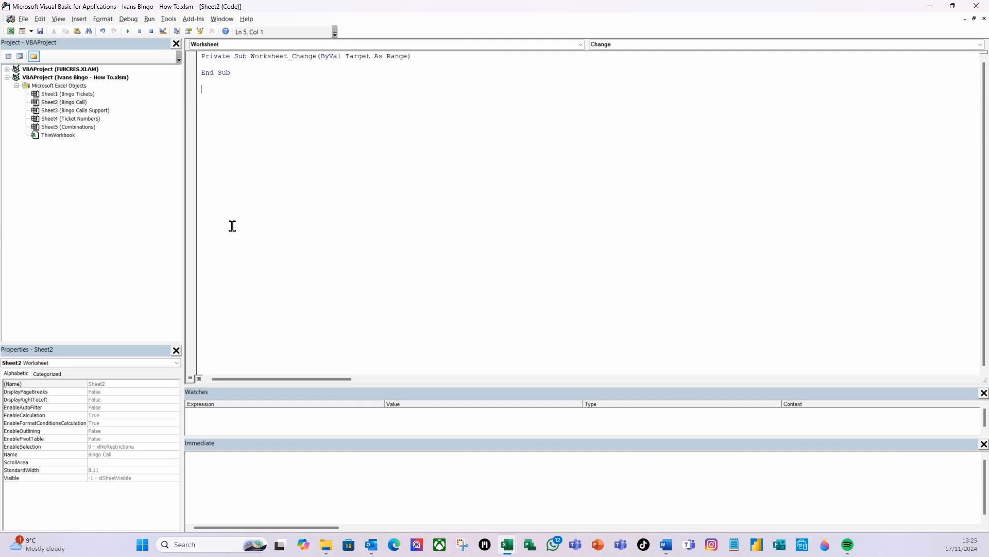
left_click(208, 63)
Switch to Excel to review the Bingo Call sheet and its D4 checkbox, and return to the Visual Basic editor.
left_click(10, 31)
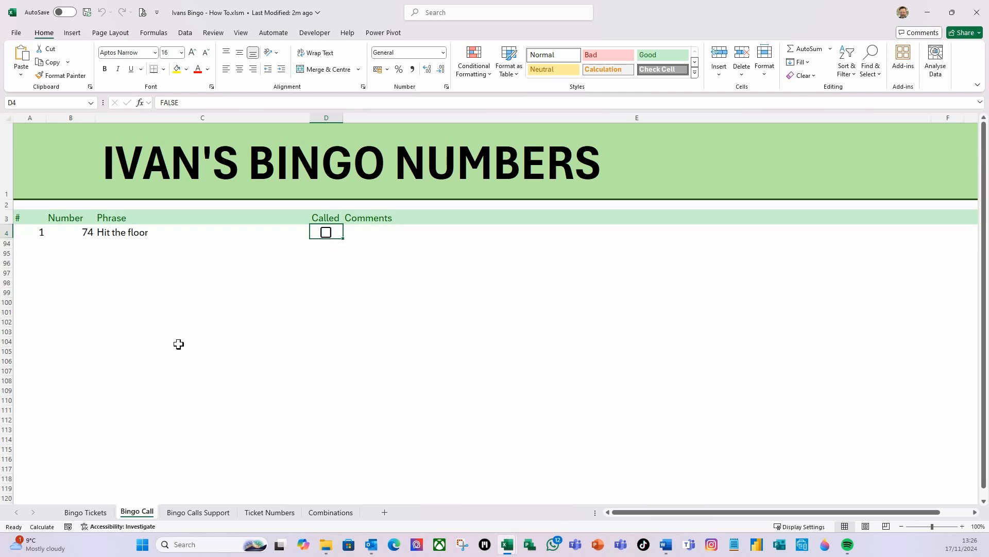
mouse_move(507, 544)
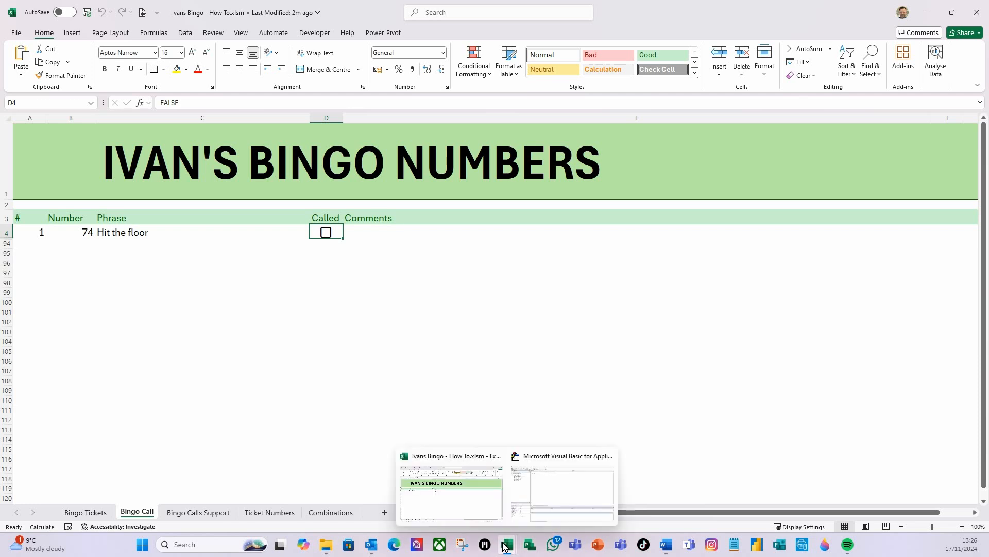
left_click(556, 497)
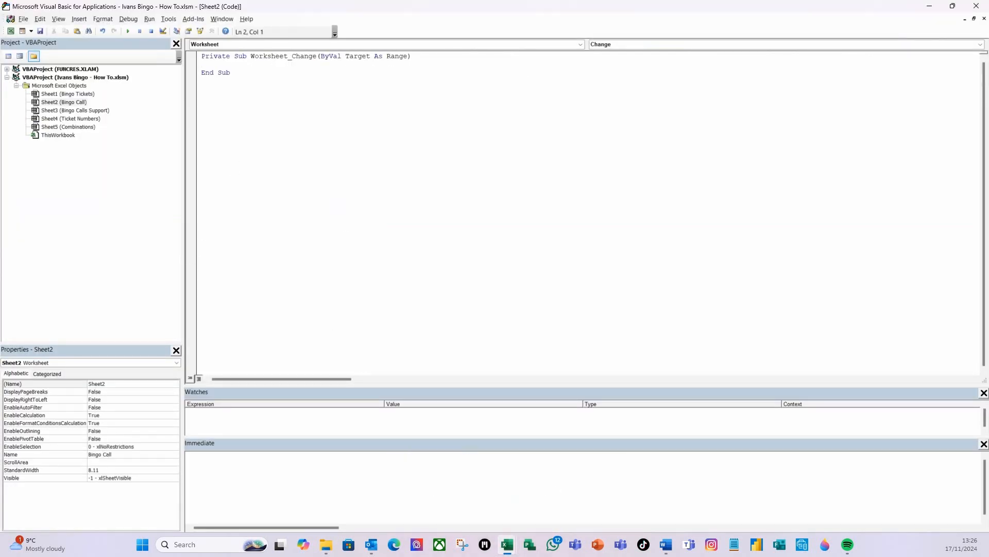
Add the comment line 'declare my variable inside the Worksheet_Change procedure.
type("'declare my variable")
key("Return")
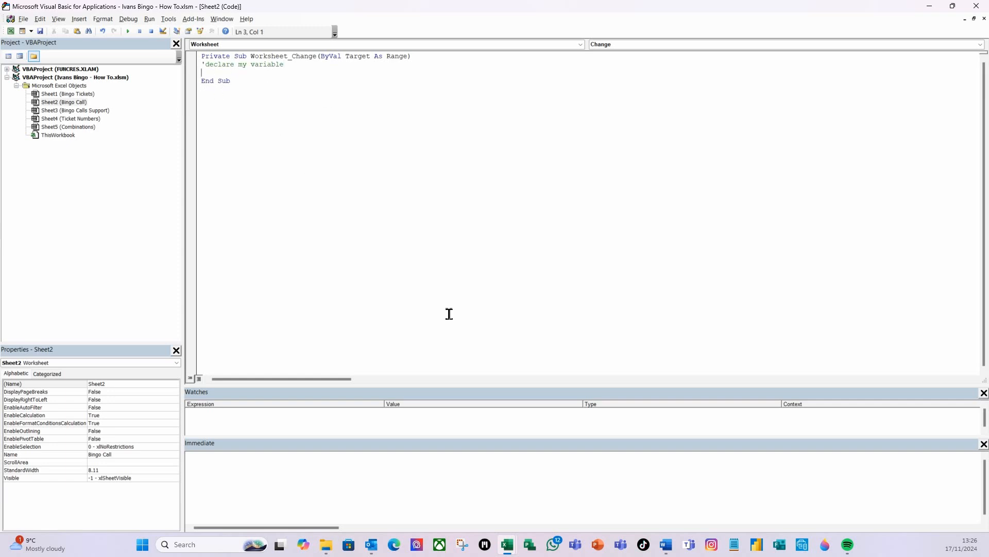
Declare the variable myRow as Integer below the comment line in the Worksheet_Change procedure.
type("dim myRow as ")
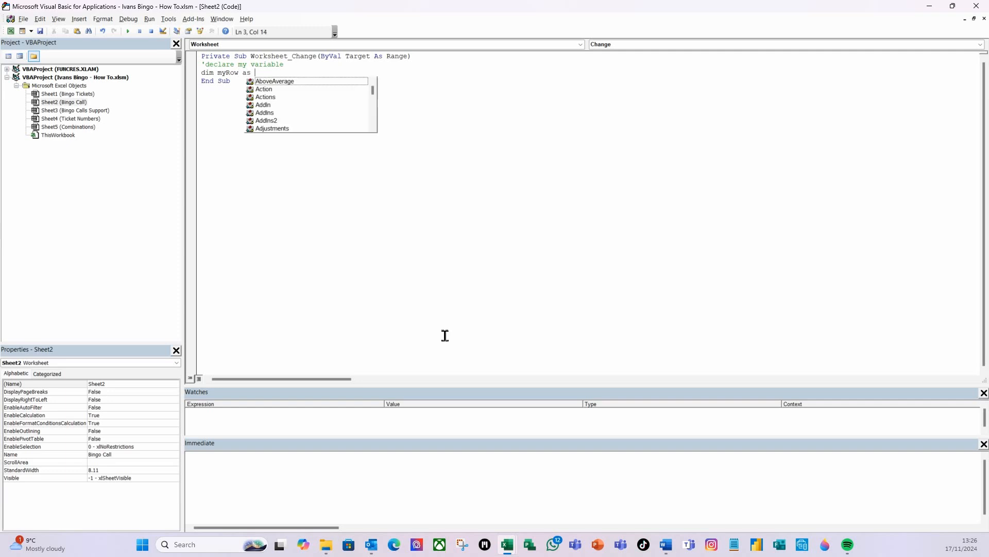
type("in")
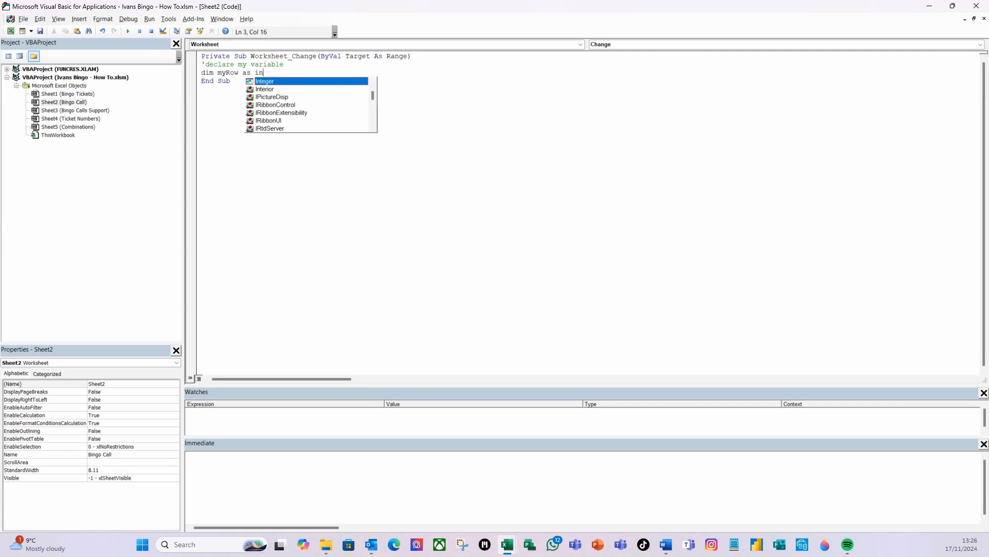
key("Tab")
key("Return")
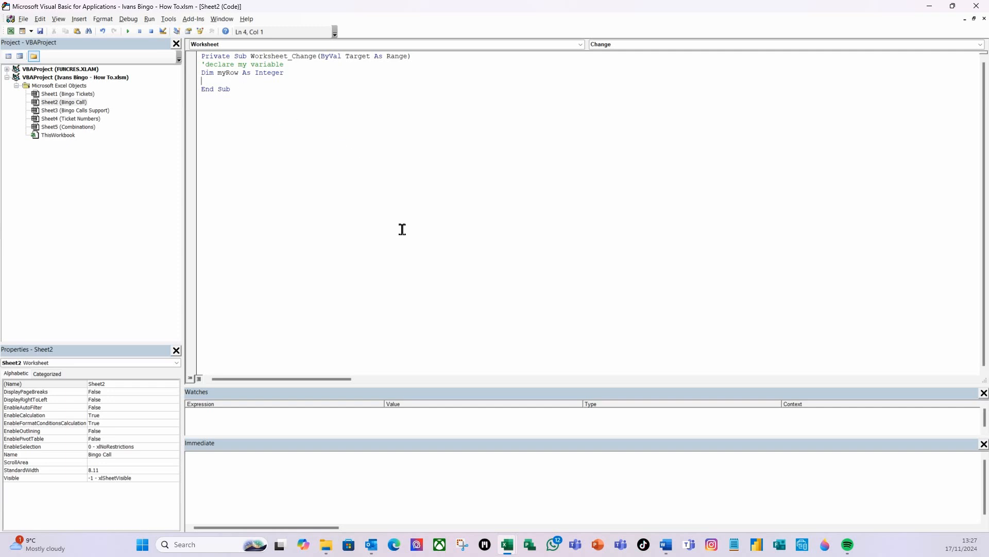
Add the statement Application.ScreenUpdating = False below the myRow declaration, separated by a blank line.
key("Return")
type("apllic")
key("BackSpace")
key("BackSpace")
key("BackSpace")
type("plication.")
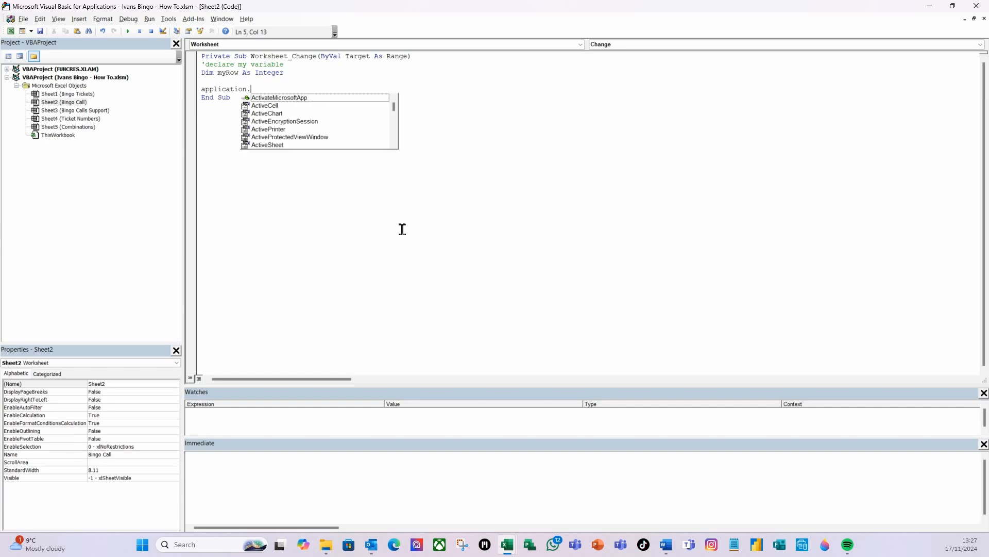
type("s")
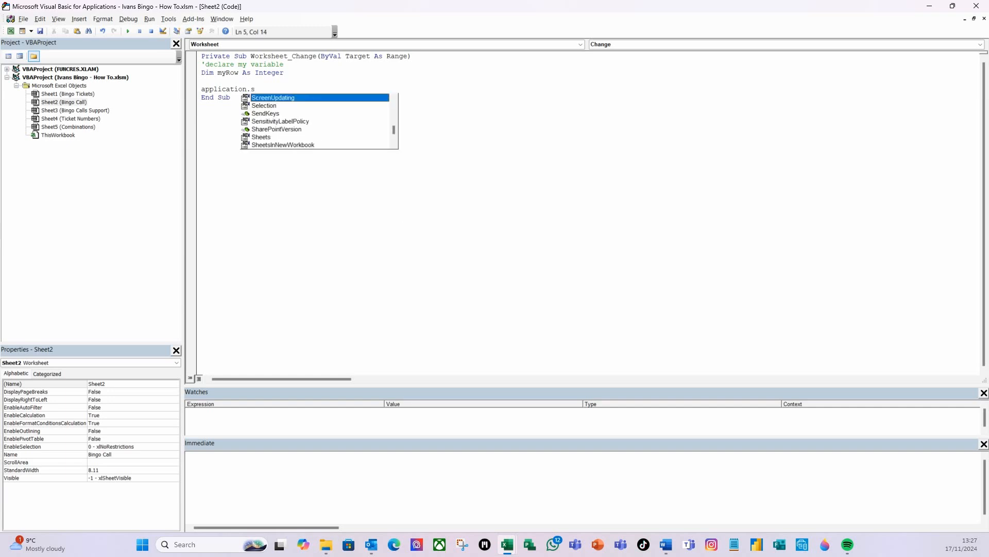
key("Tab")
type("=false")
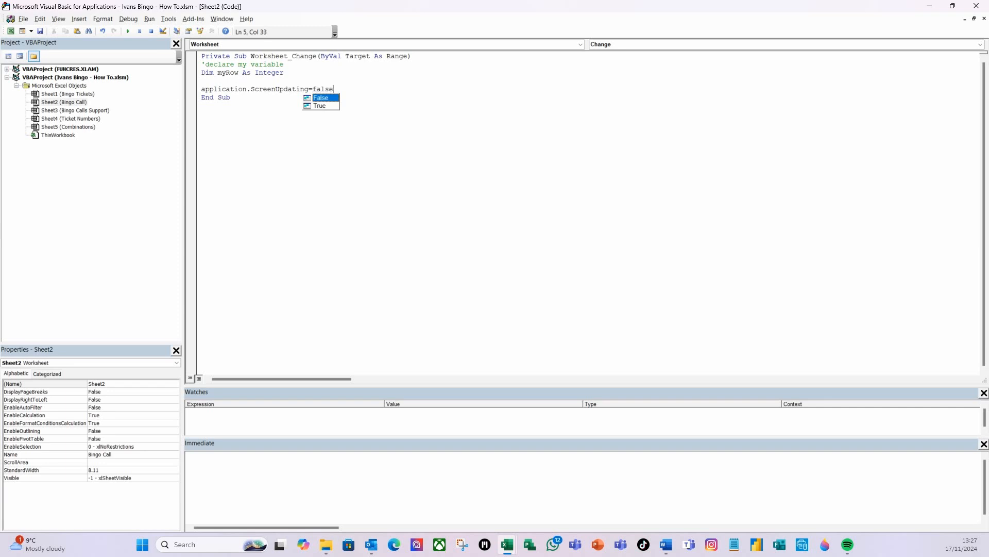
key("Return")
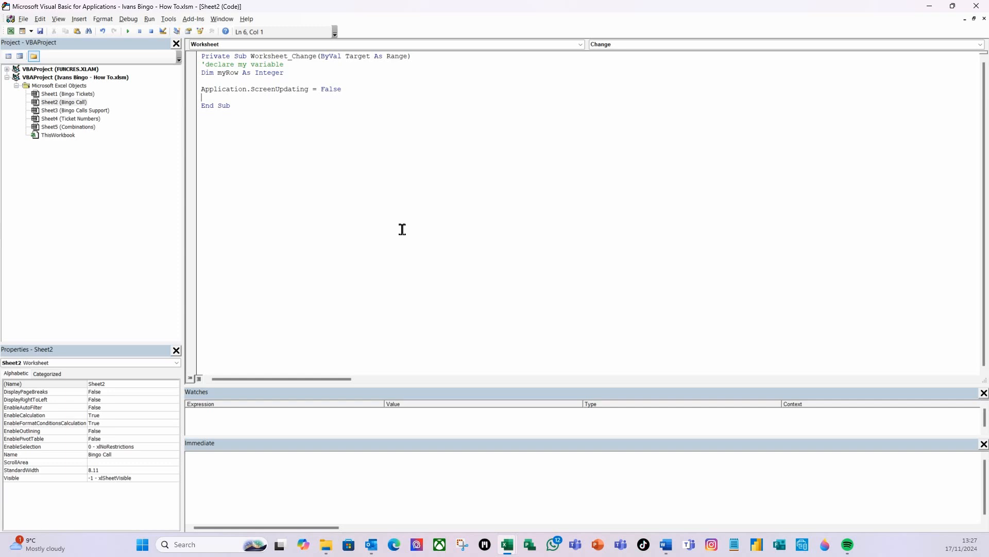
key("Return")
Switch to Excel to examine the Called column on the Bingo Call sheet, and return to the Visual Basic editor.
left_click(11, 32)
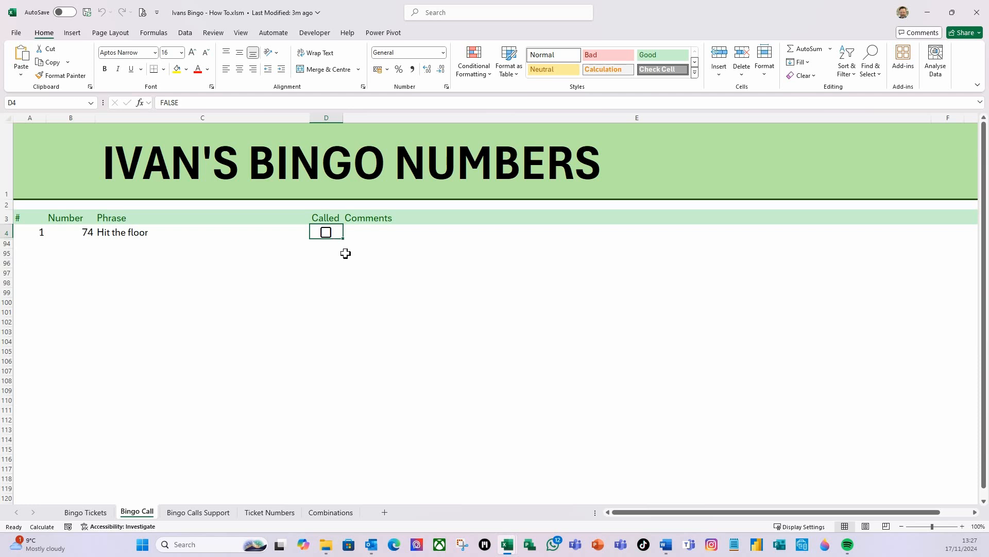
scroll(86, 321, "down", 2)
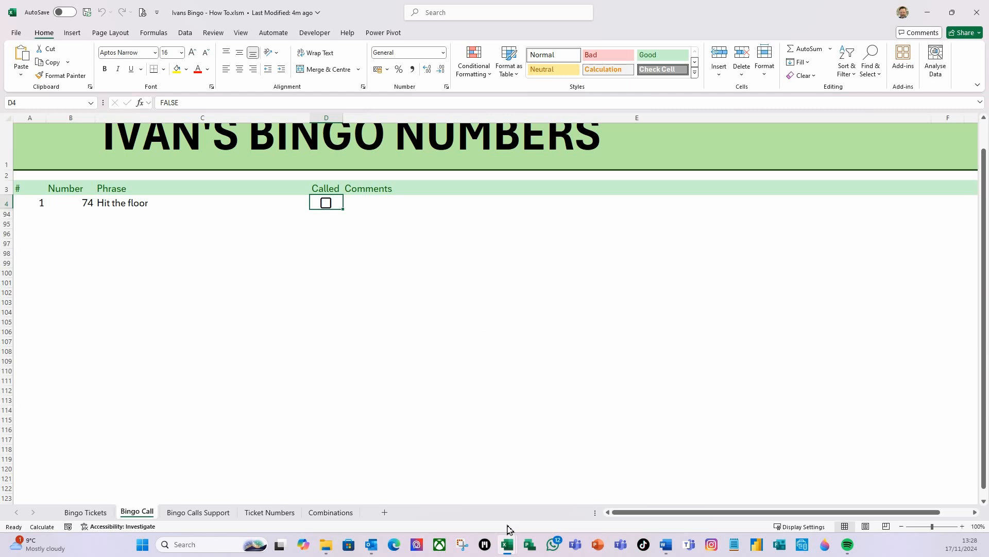
mouse_move(513, 545)
left_click(564, 478)
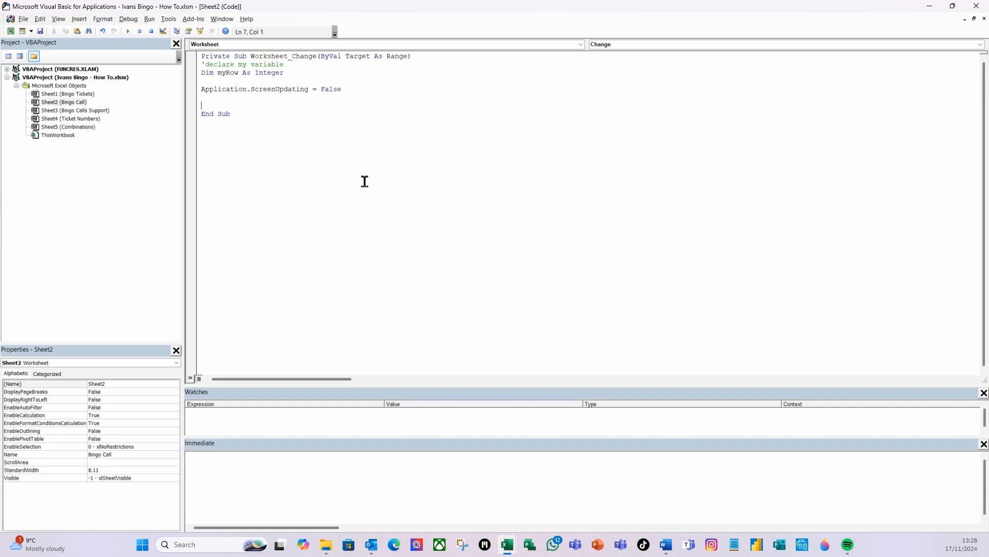
Begin an If statement on target.column directly below the ScreenUpdating line.
type("if")
key("BackSpace")
key("BackSpace")
key("BackSpace")
type("if")
type("target.")
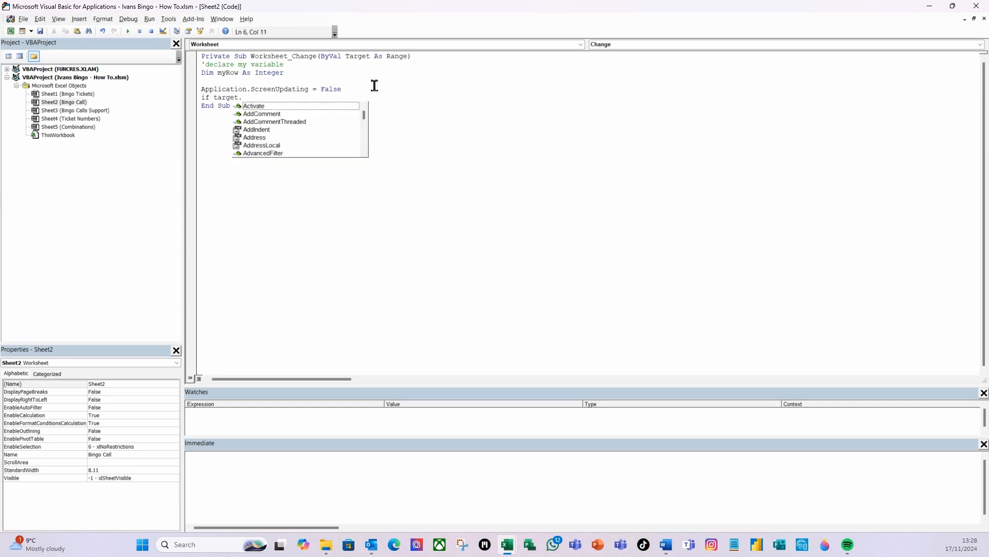
type("column")
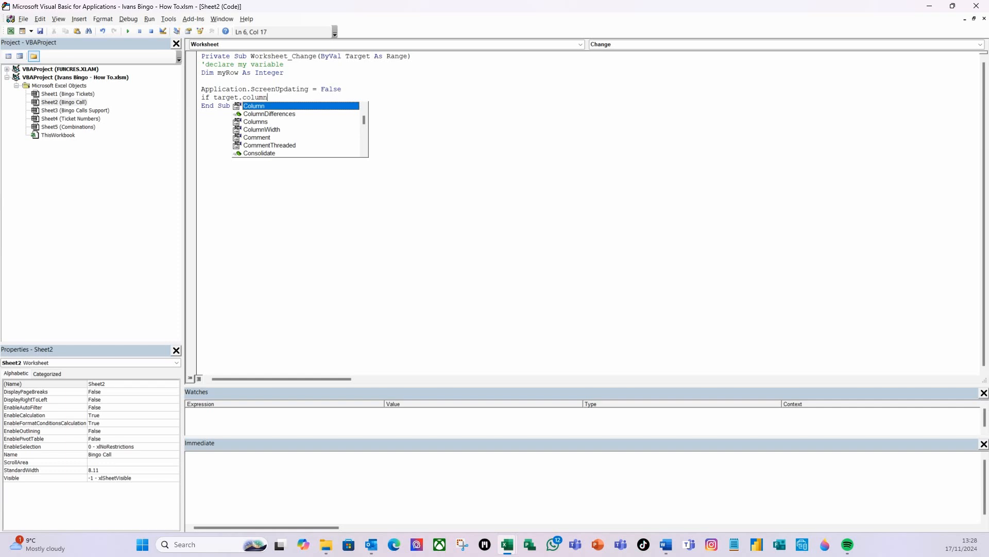
Complete the started condition as If Target.Column = 4 Then and close its block with End If.
type(" =")
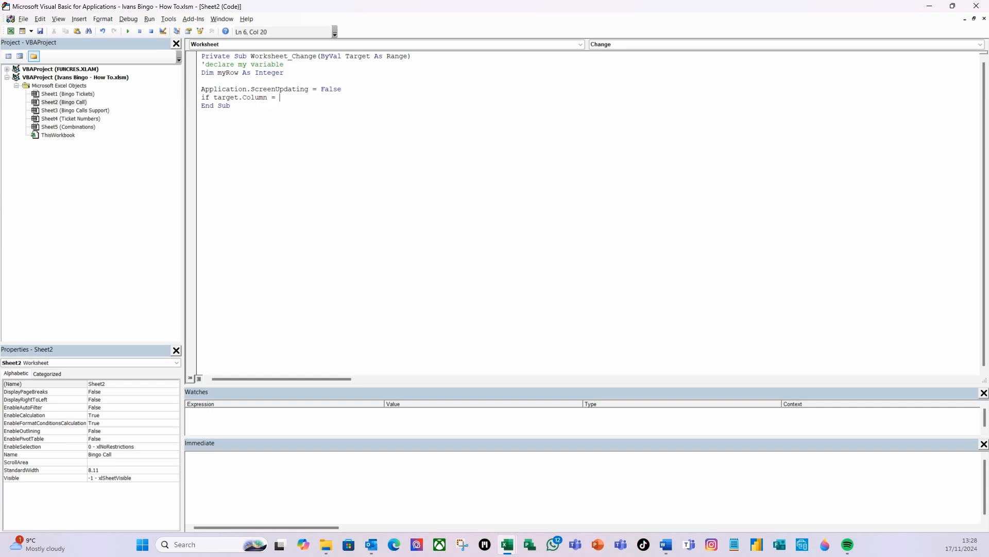
type("hen")
key("Return")
key("Return")
type("endif")
key("Return")
Extend the outer If condition with And Target.Row < 93.
left_click(212, 106)
left_click(288, 97)
type("and target")
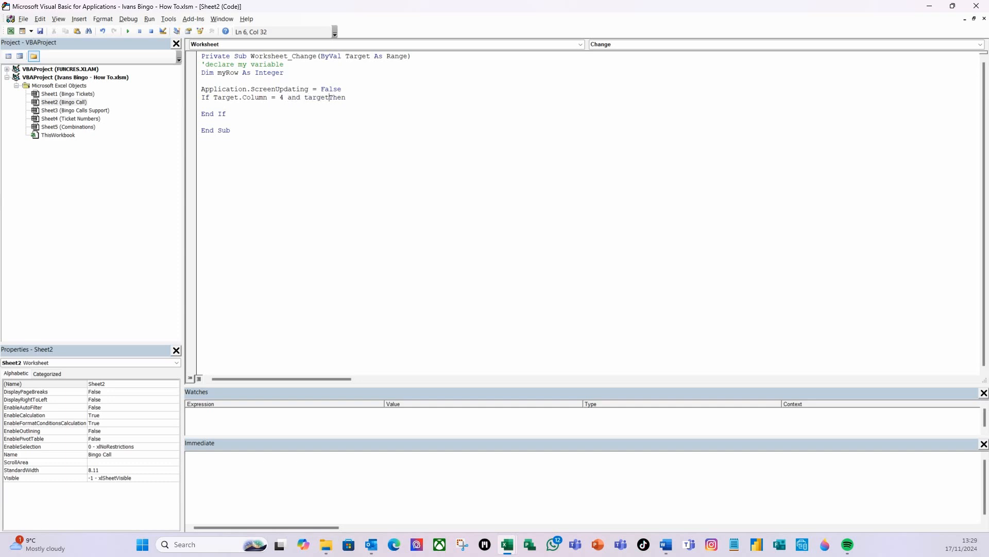
type(".row<93")
left_click(294, 134)
Nest an indented If Target.Value = True Then block with its own End If inside the outer If, leaving blank lines between them.
left_click(221, 104)
key("Tab")
type("if target.value")
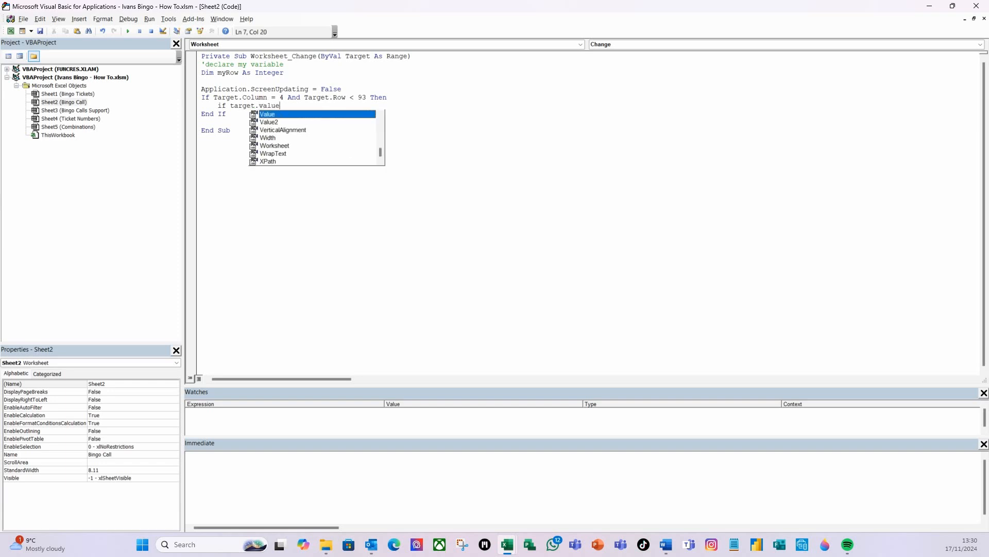
type(" = tru")
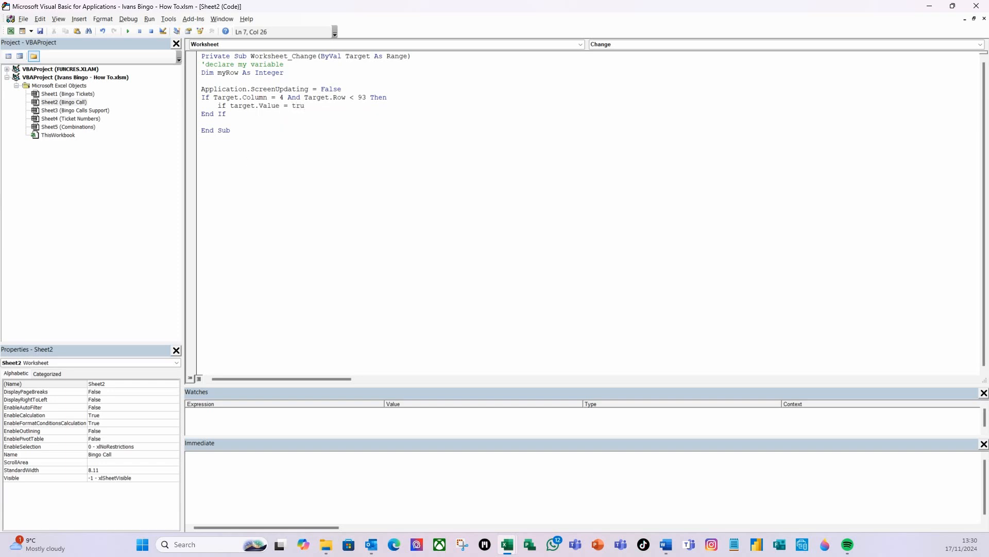
type("e then")
key("Return")
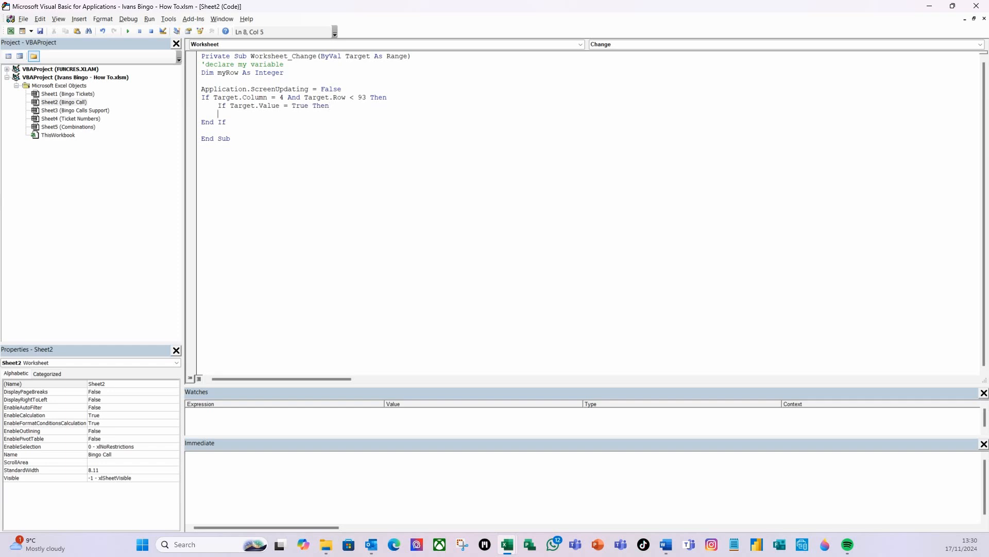
type("endif")
key("Return")
key("Return")
key("Return")
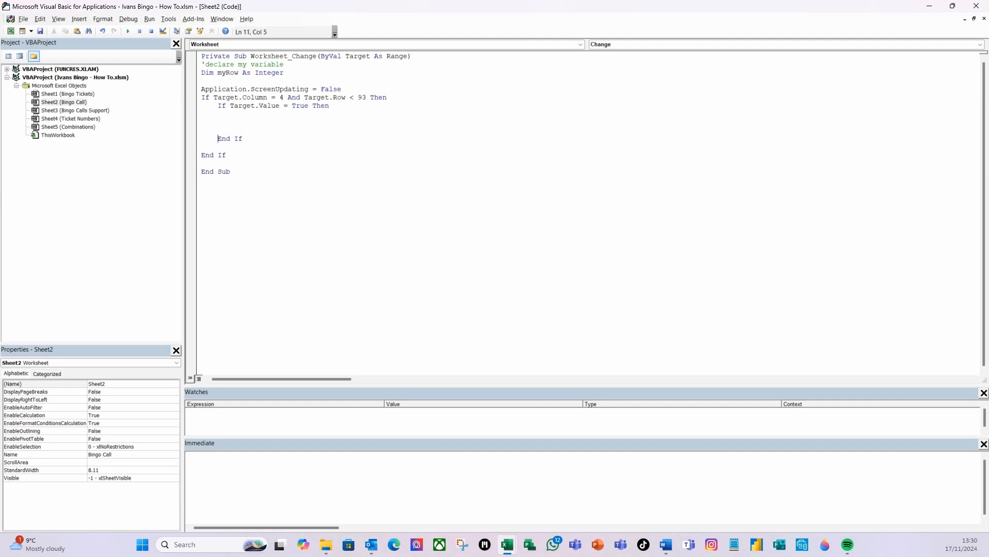
Inside the nested If, set myRow = Target.Row + 1 and add ActiveSheet.Range("E" & myRow).Select.
left_click(222, 116)
key("Tab")
type("myrow =target.row")
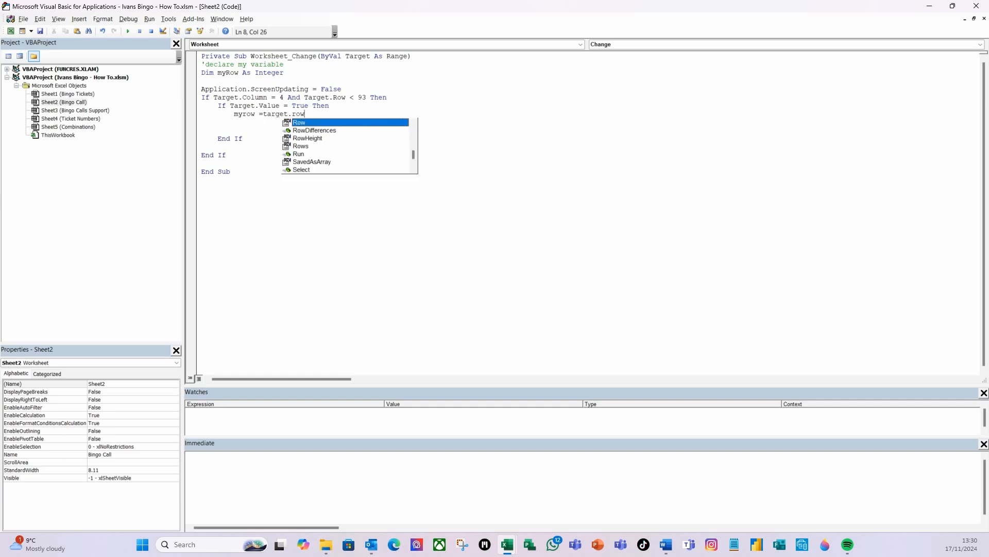
type(" +1")
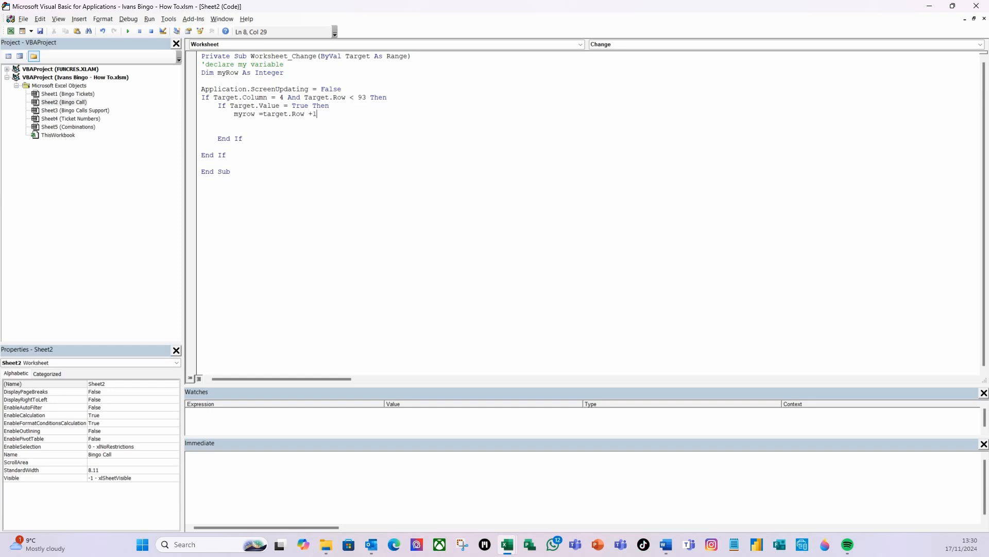
key("Return")
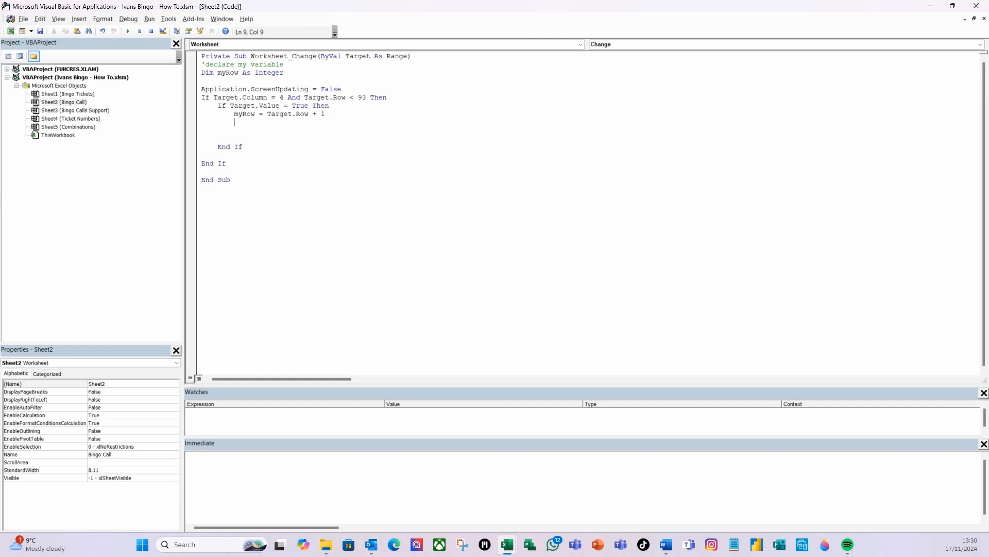
type("activesheet.range(\"E\"&myrow).select")
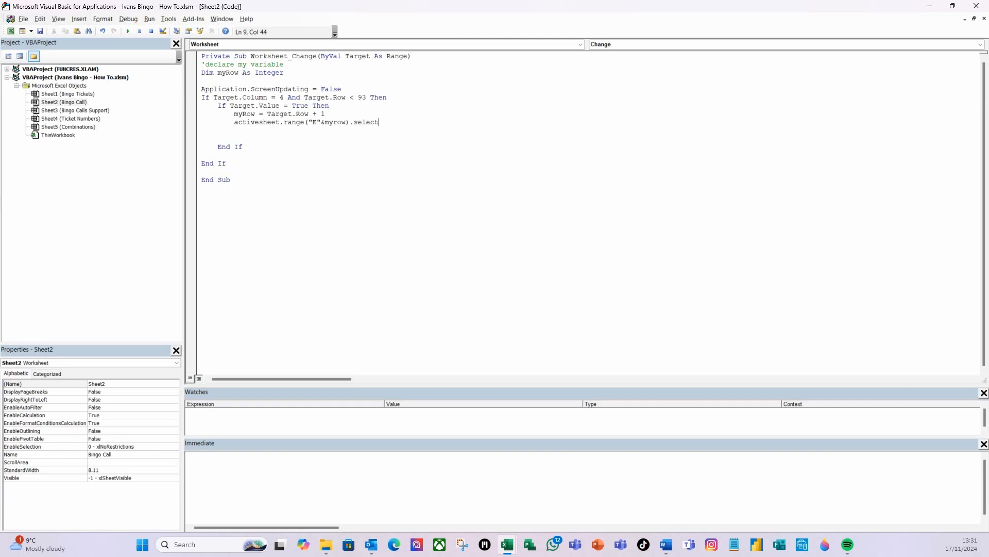
key("Return")
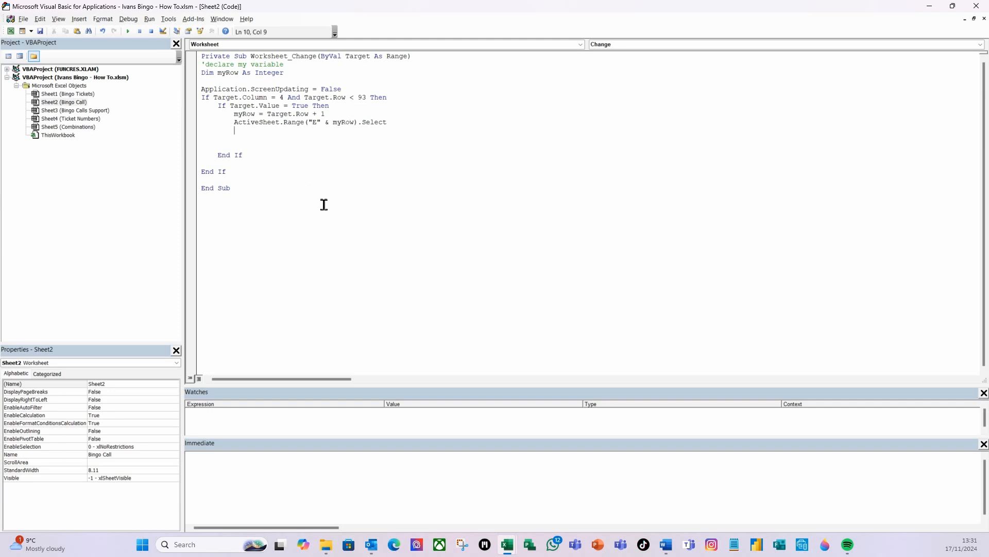
Add Selection.EntireRow.Hidden = False below the Select statement and remove the blank lines before the inner End If.
type("selection.entirerow.hidden = false")
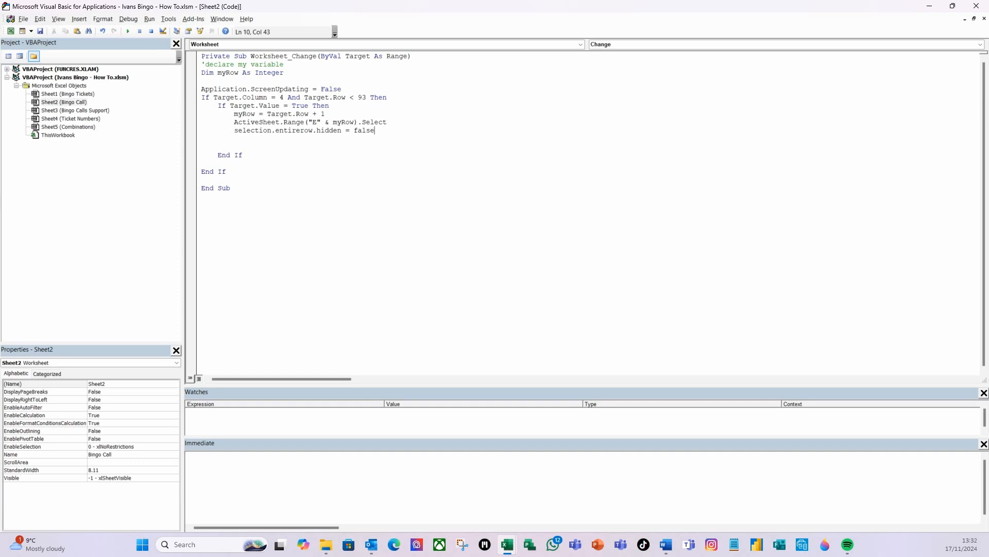
key("Return")
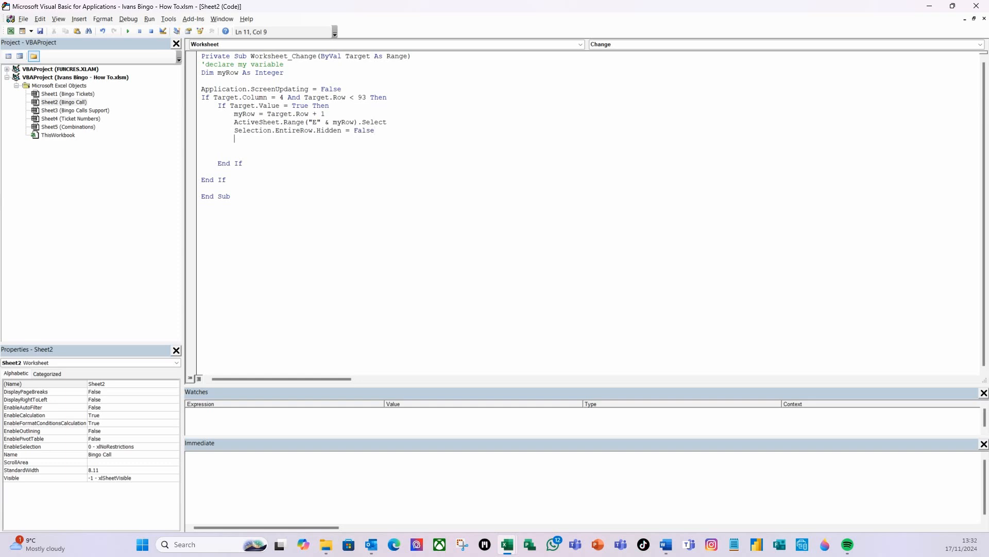
left_click(234, 114)
left_click_drag(198, 138, 199, 161)
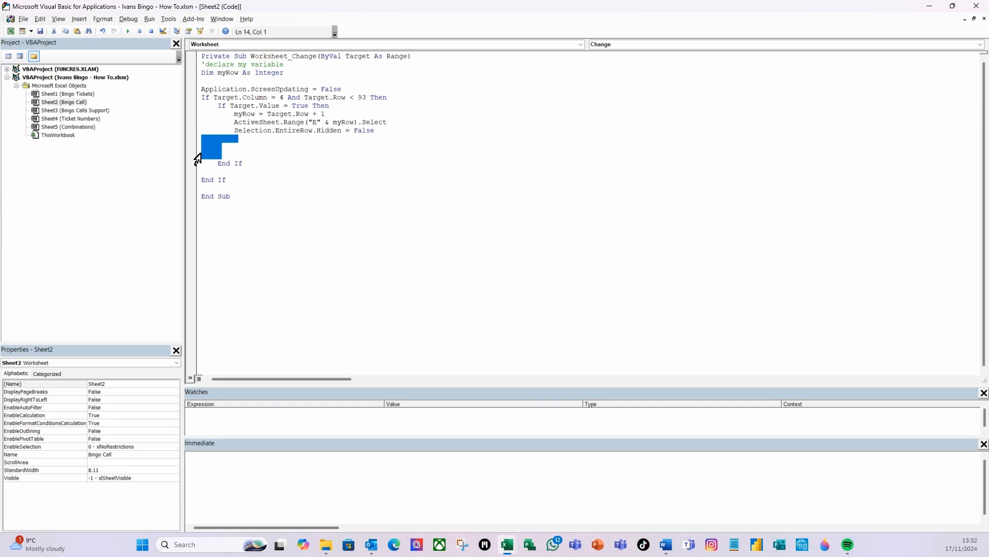
key("Delete")
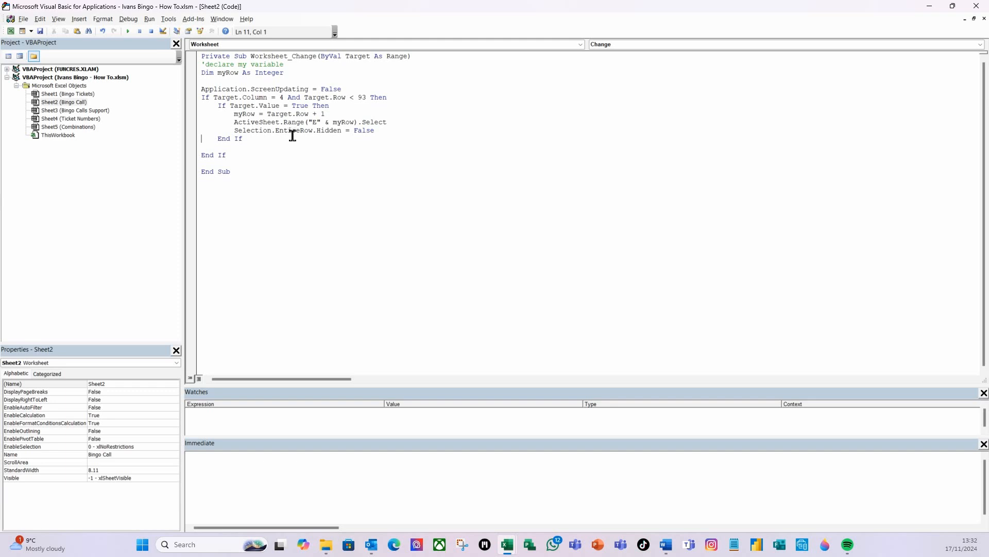
After the inner End If, add ElseIf Target.Column = 4 And Target.Row = 93 And Target.Value = True Then.
left_click(263, 139)
key("Return")
type("elseif target")
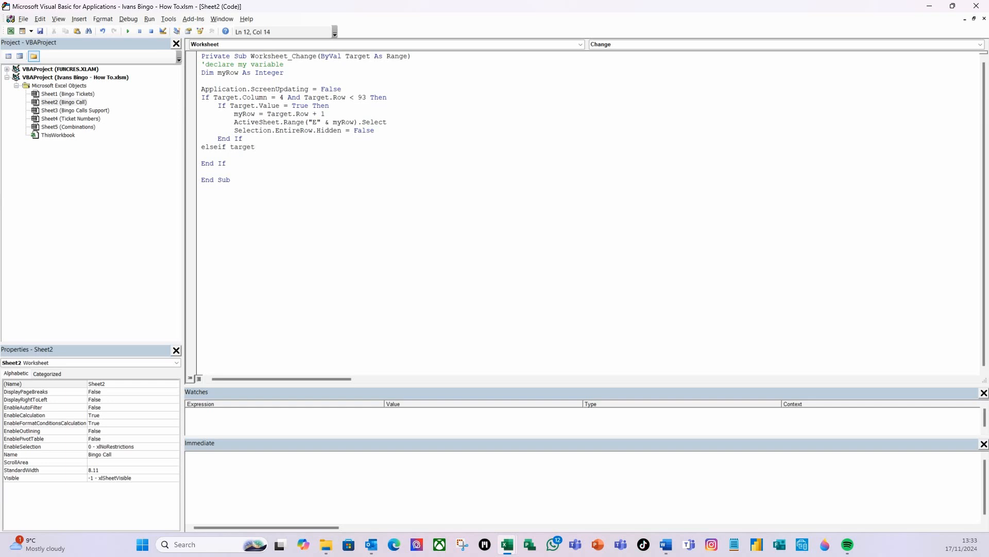
type(".colu")
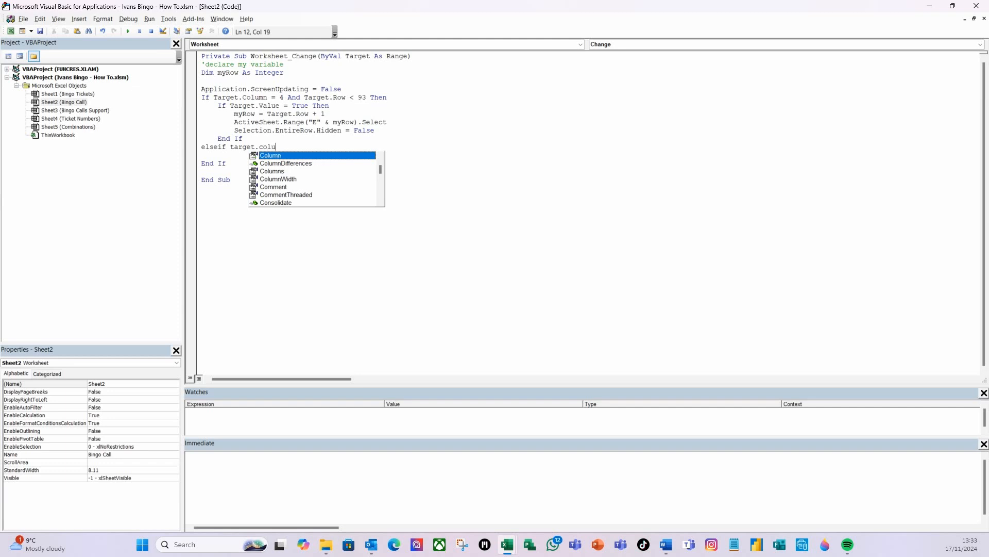
key("Tab")
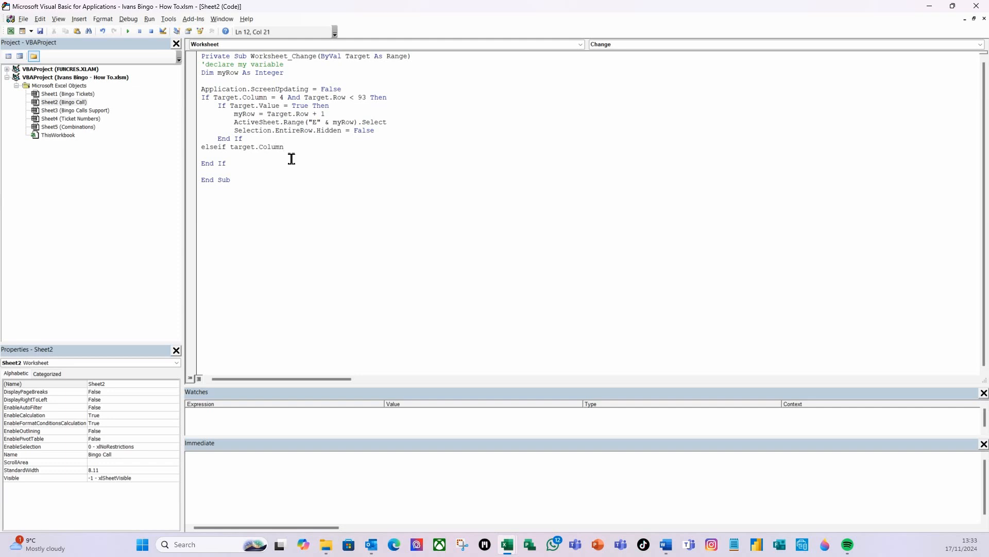
type("= 4 and target.row")
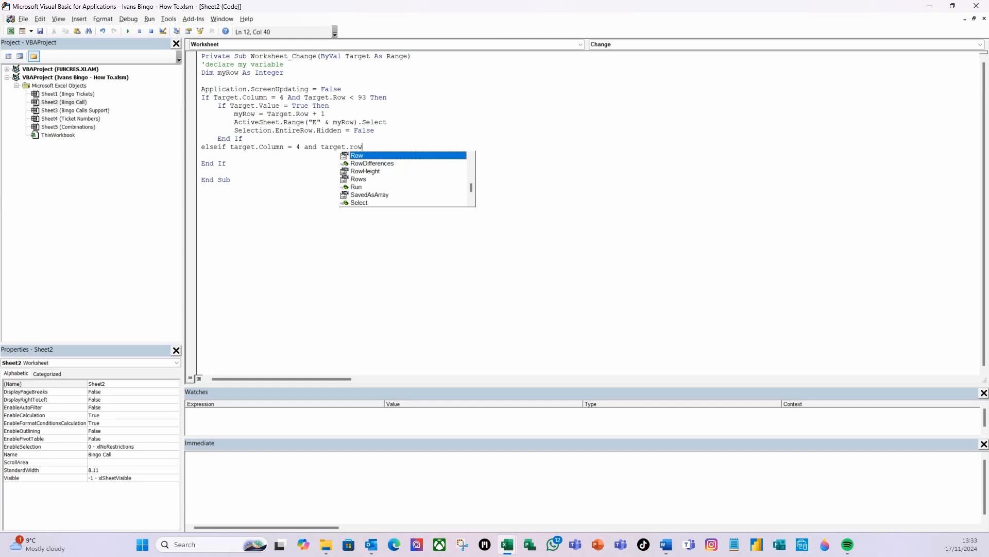
type(" = ")
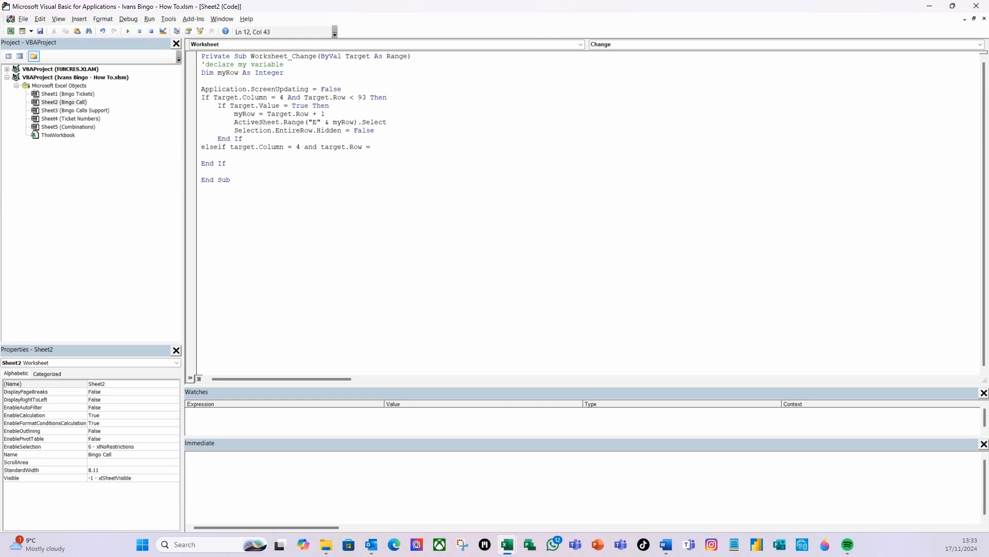
type("93 and")
type("target.value")
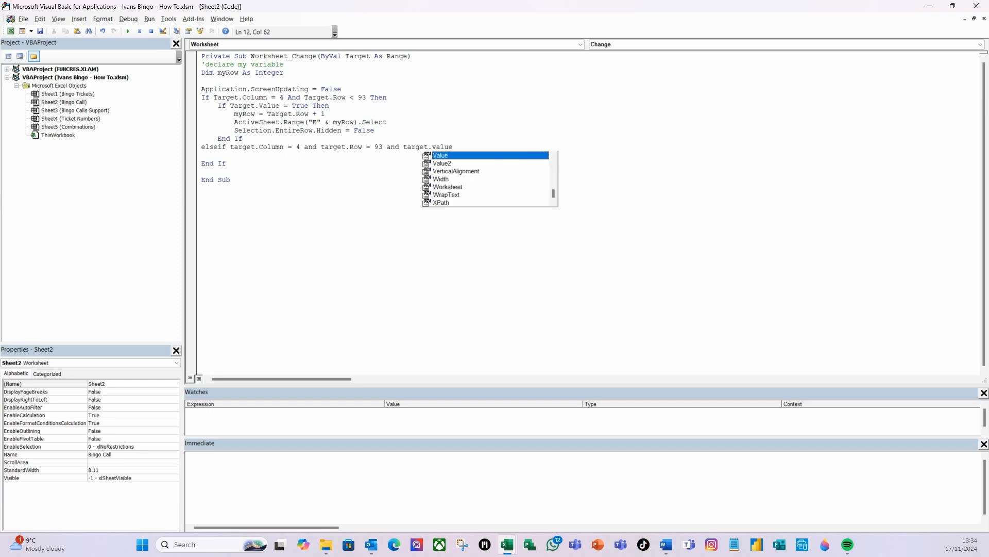
type(" = t")
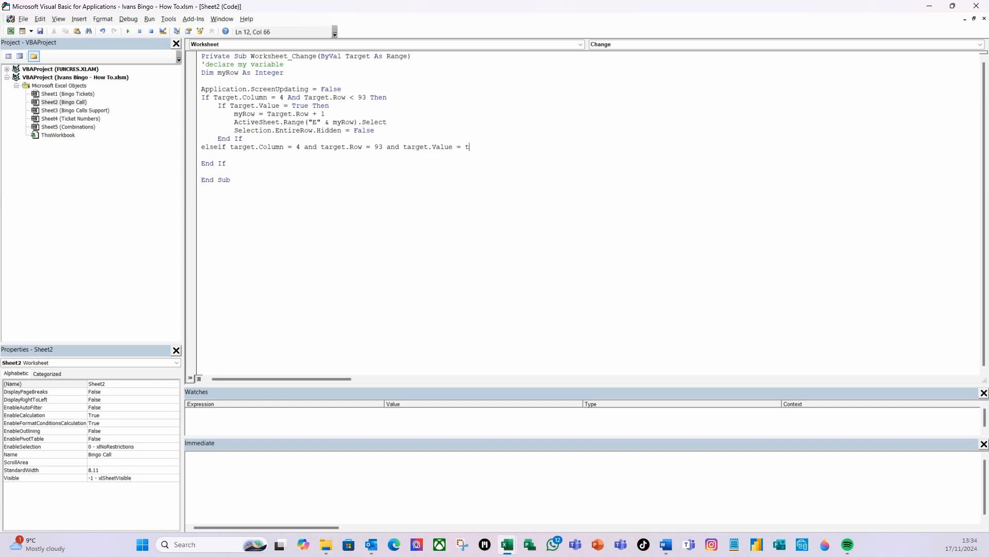
type("rue then")
key("Return")
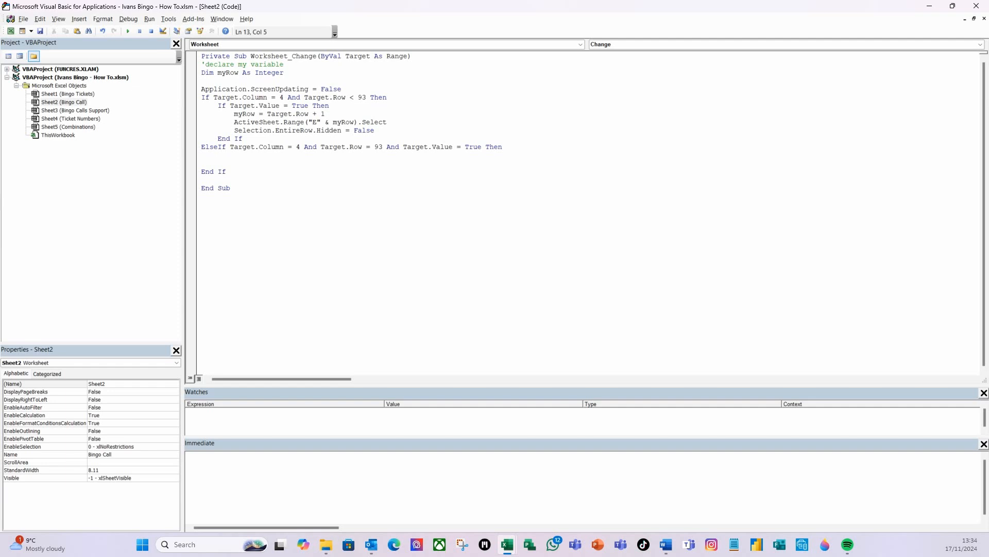
Copy the ActiveSheet.Range("E" & myRow).Select statement into the ElseIf branch.
type("act")
key("BackSpace")
key("BackSpace")
key("BackSpace")
left_click(392, 121)
left_click_drag(393, 121, 237, 124)
key("ctrl+c")
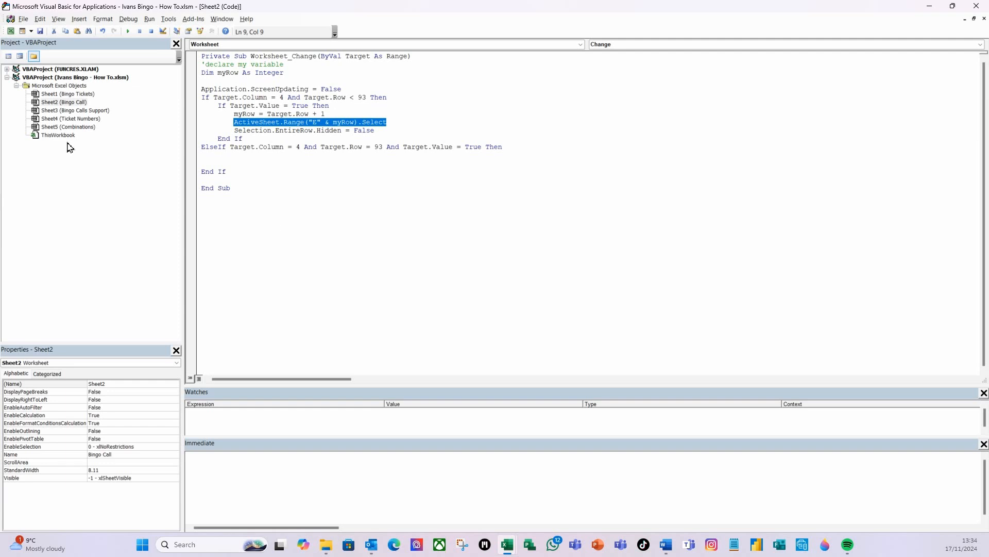
left_click(218, 155)
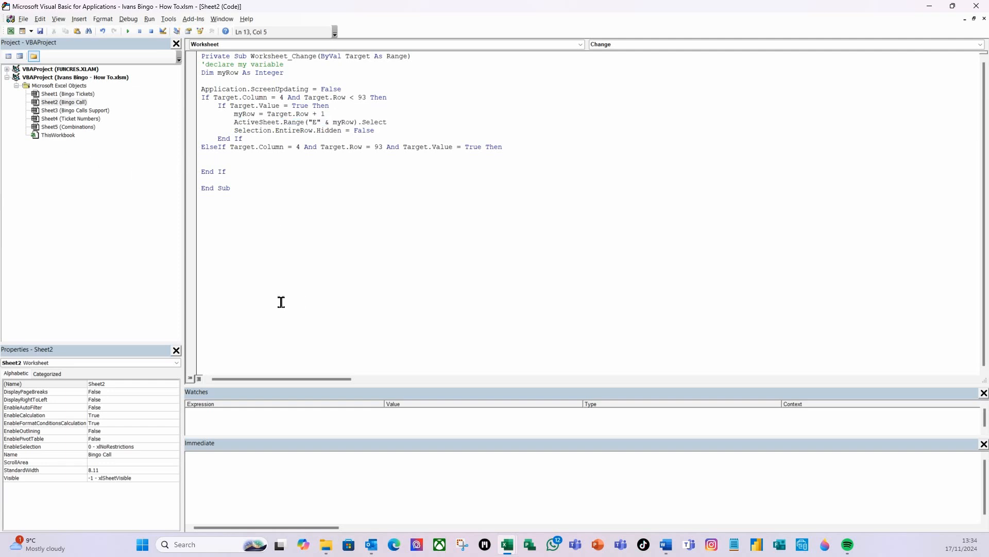
key("ctrl+v")
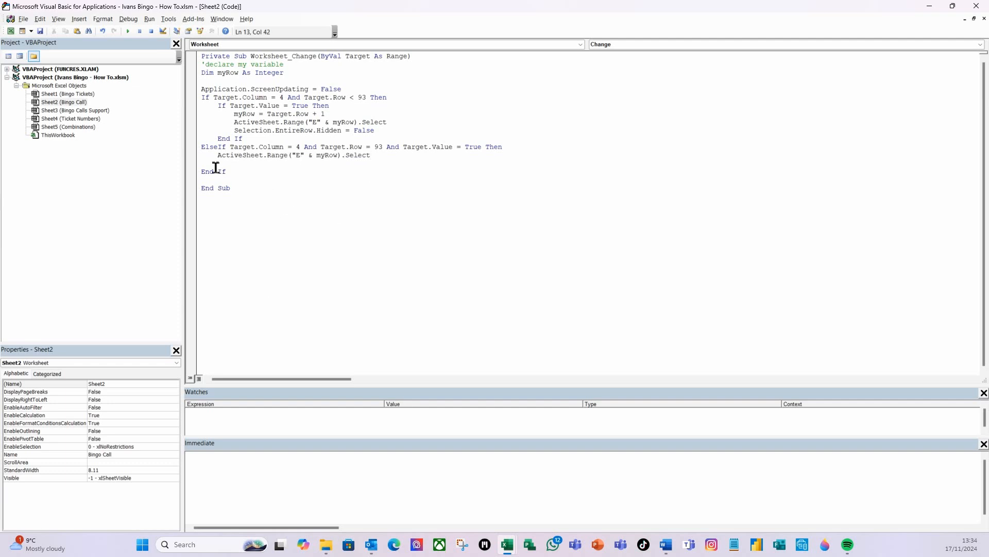
Copy the myRow assignment above the Select statement in the ElseIf branch and shorten it to myRow = Target.Row.
left_click_drag(330, 114, 234, 114)
key("ctrl+c")
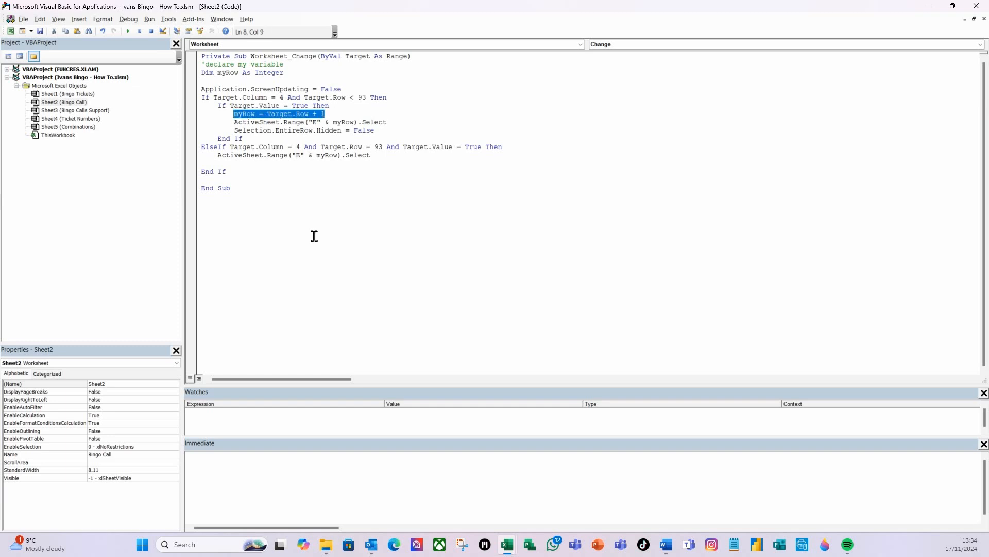
left_click(217, 155)
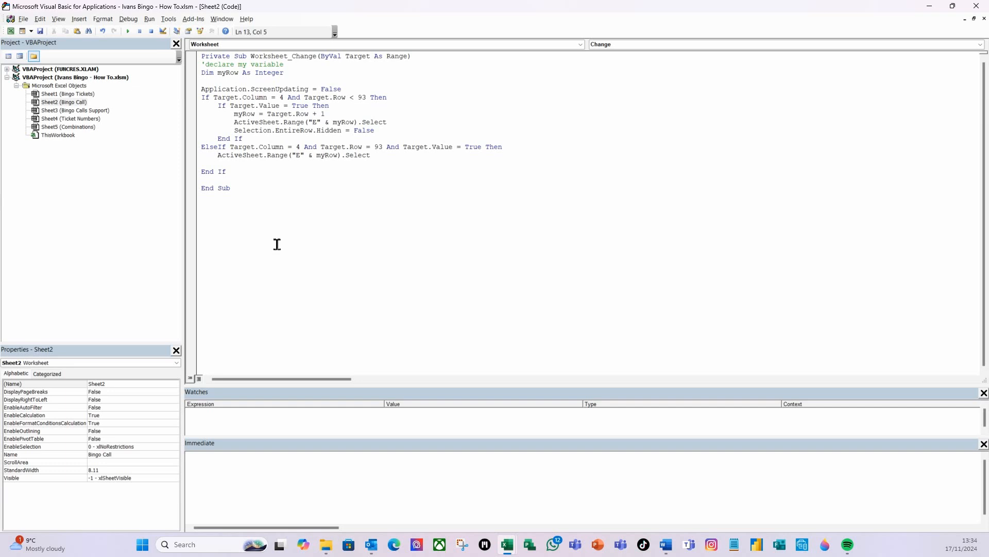
key("Return")
key("ctrl+v")
key("BackSpace")
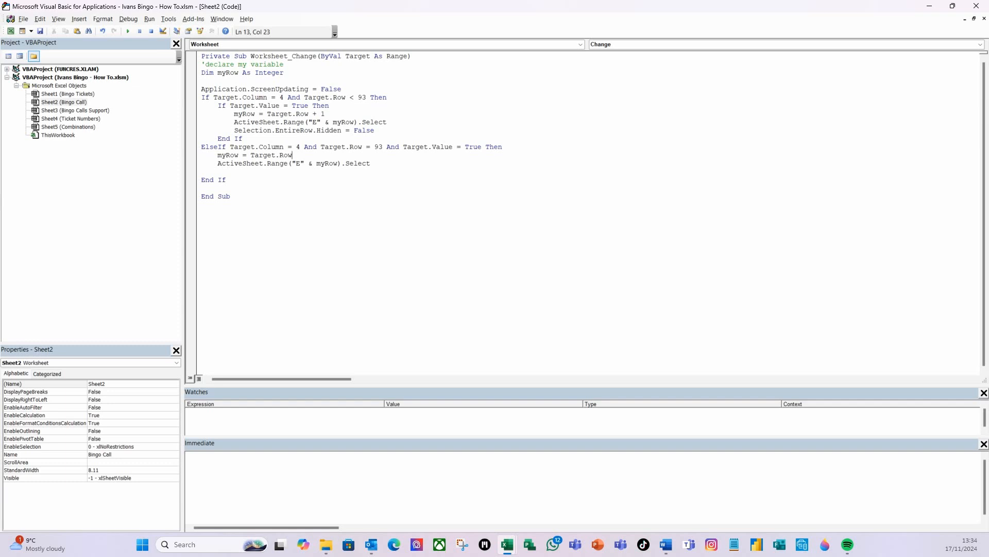
left_click(247, 164)
Add Application.ScreenUpdating = True between the final End If and End Sub by copying and editing the existing ScreenUpdating line.
left_click(250, 180)
key("Return")
key("Return")
left_click_drag(342, 89, 201, 92)
key("ctrl+c")
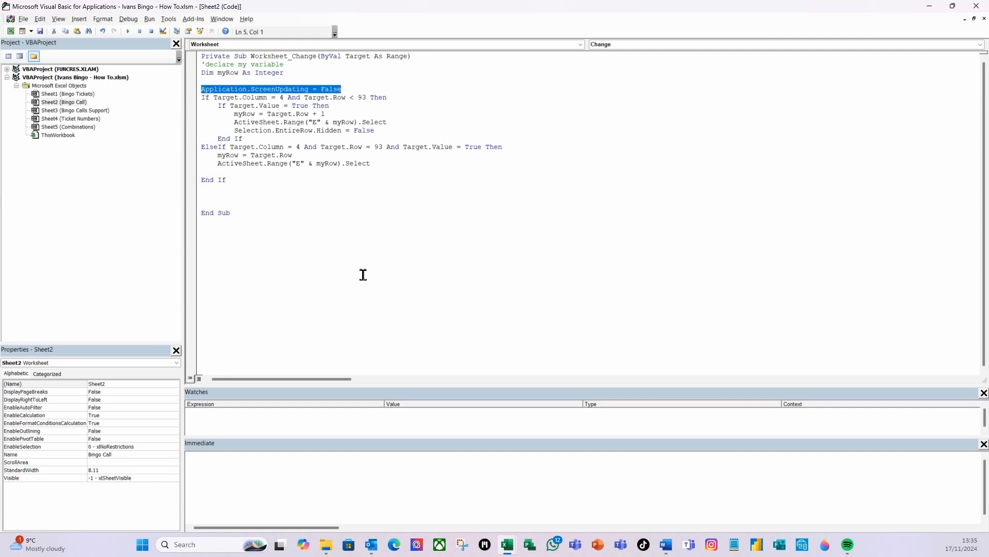
left_click(210, 196)
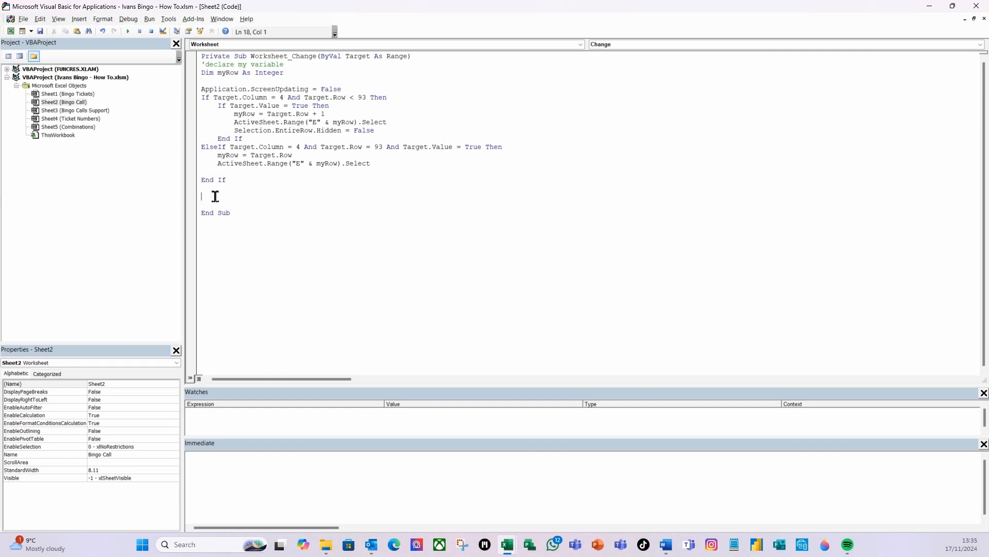
key("ctrl+v")
key("BackSpace")
key("BackSpace")
key("BackSpace")
key("BackSpace")
key("BackSpace")
type("true")
left_click(431, 137)
Switch from the code editor to the Bingo Call worksheet in Excel.
left_click(10, 31)
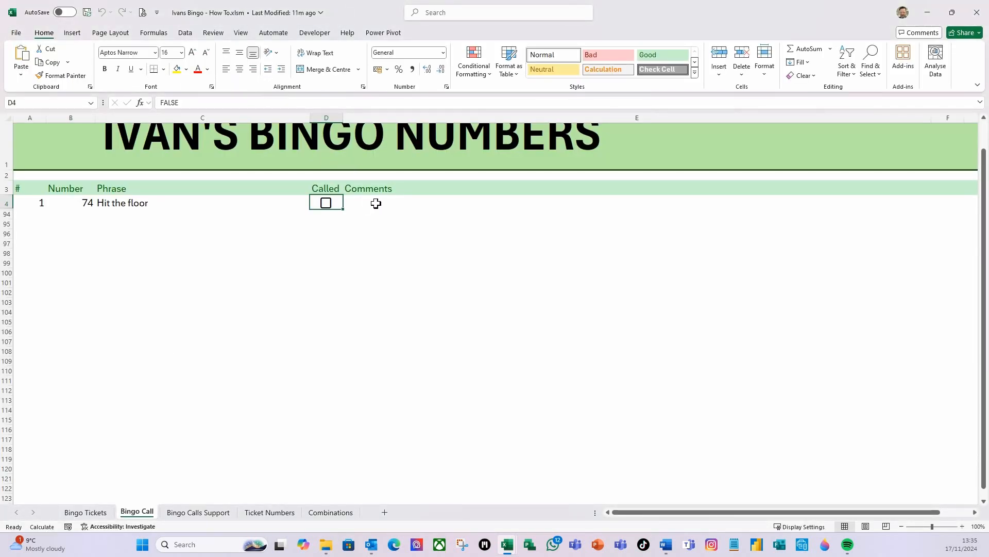
mouse_move(326, 545)
mouse_move(507, 545)
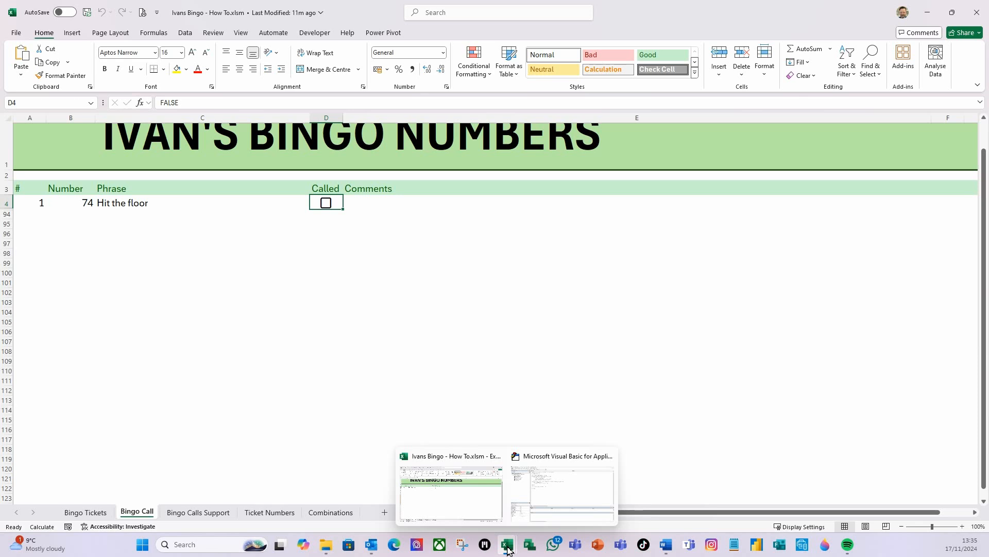
left_click(560, 501)
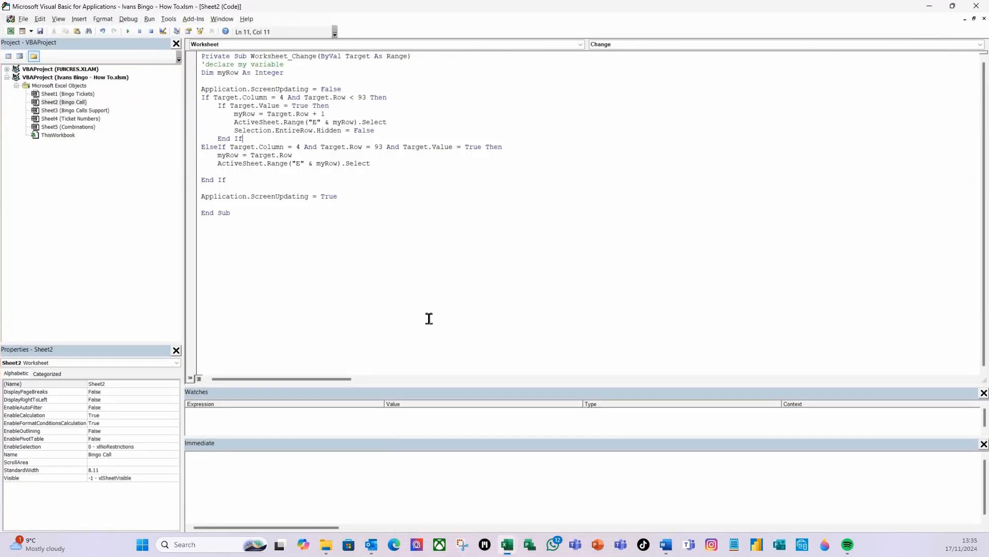
left_click(127, 21)
left_click(128, 19)
left_click(11, 31)
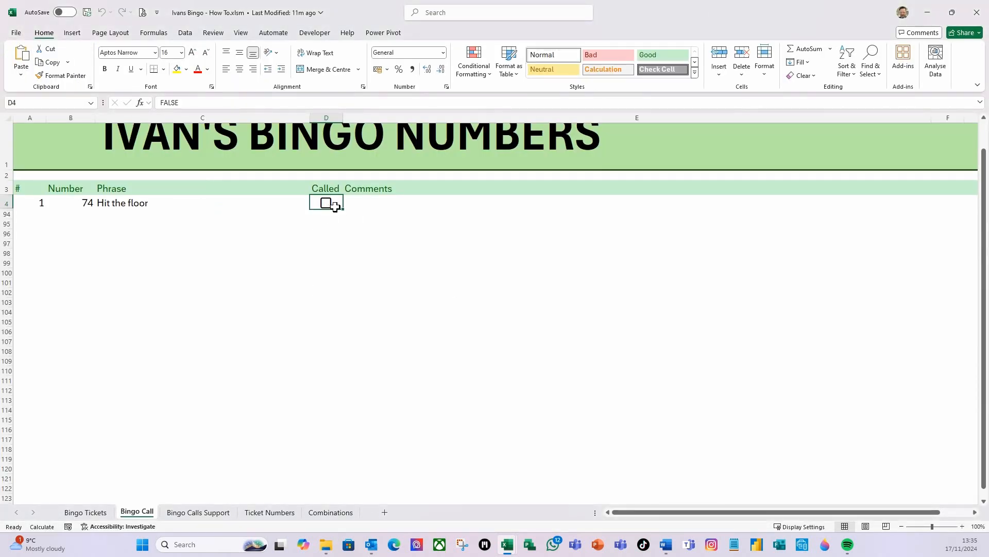
Tick the Called checkboxes for the first three bingo calls in order to test the macro.
left_click(371, 200)
left_click(327, 206)
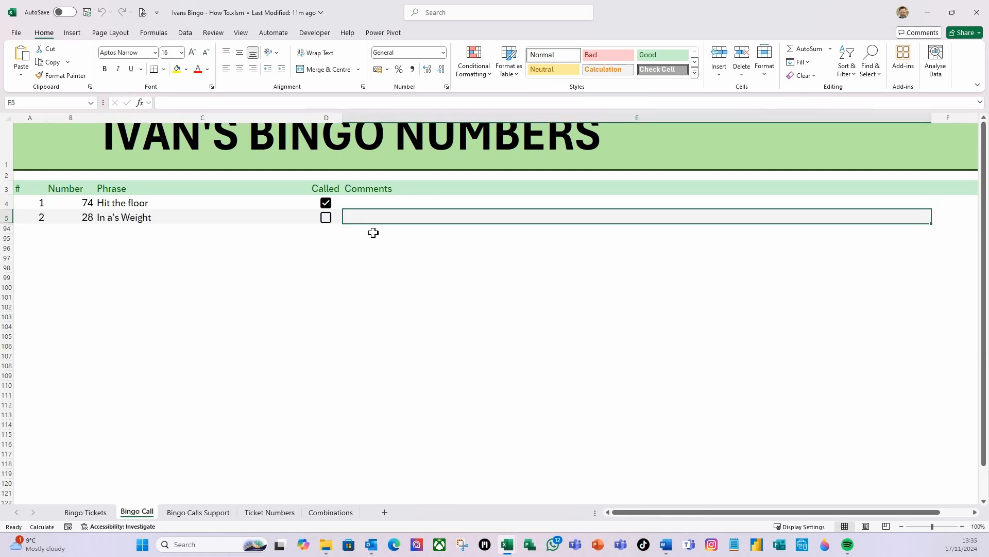
left_click(326, 218)
left_click(327, 233)
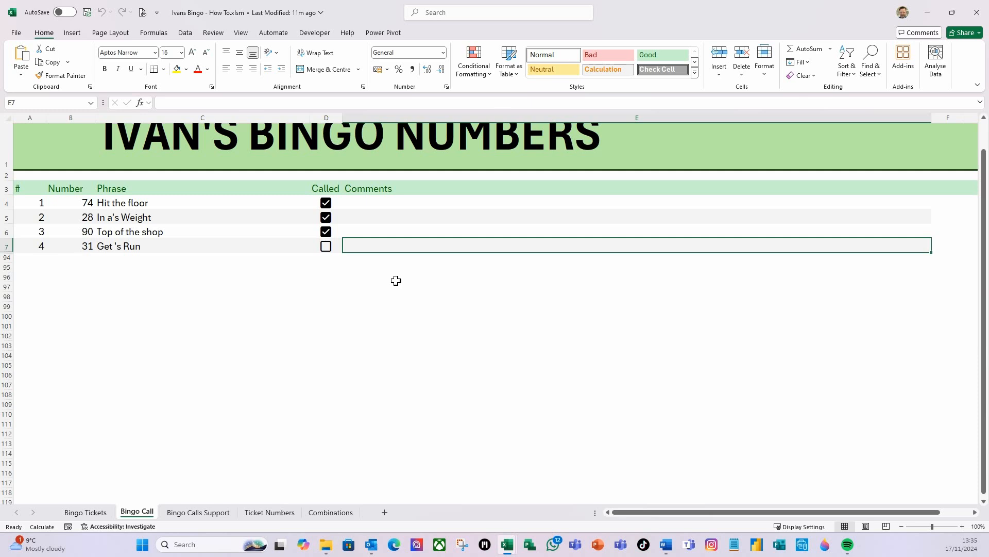
Enter the comment "Test 123" for call 4, Get's Run.
type("Test ")
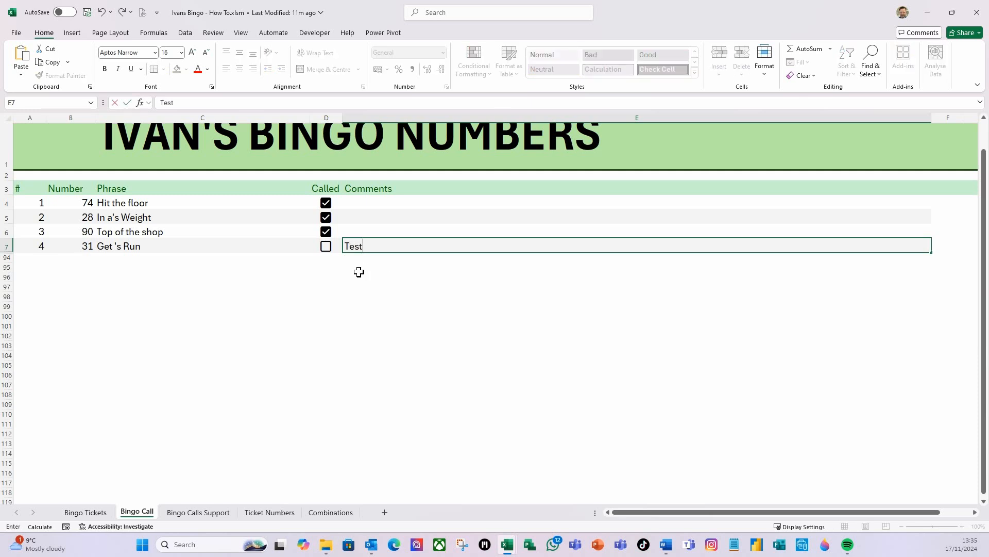
type("123")
key("Return")
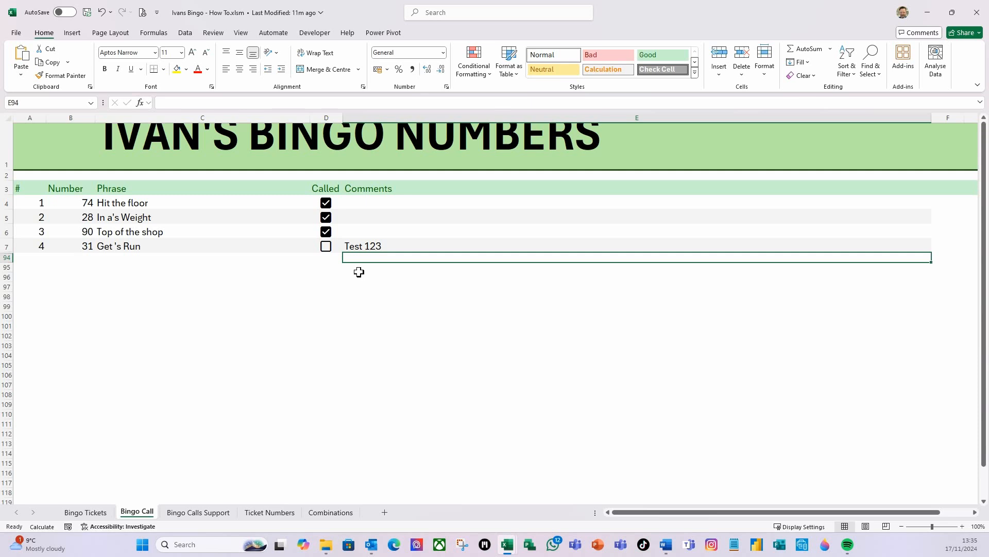
Tick the Called checkboxes one after another from call 4 onward, down the list of revealed rows.
left_click(325, 246)
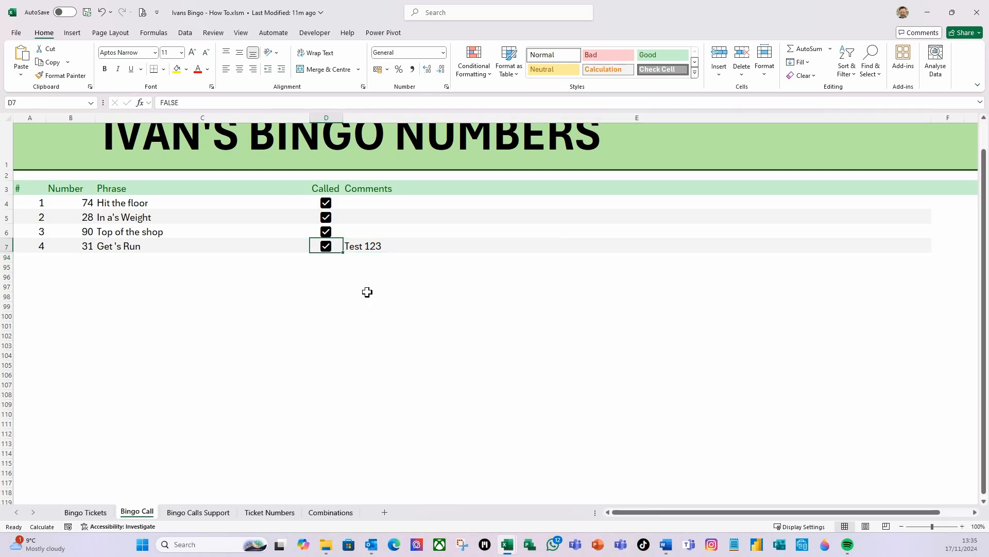
left_click(326, 260)
left_click(326, 274)
left_click(326, 289)
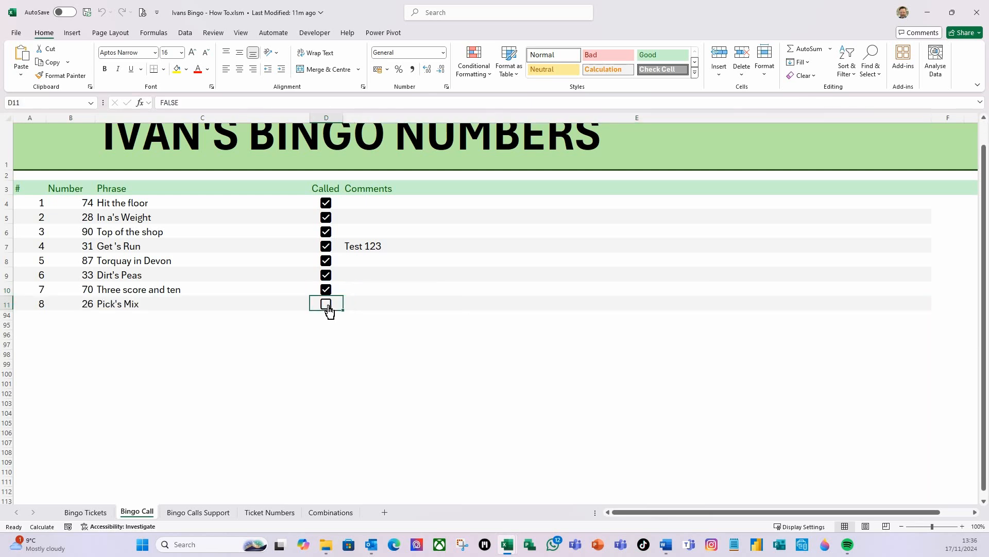
left_click(325, 304)
left_click(325, 318)
scroll(322, 391, "down", 2)
left_click(326, 244)
left_click(326, 259)
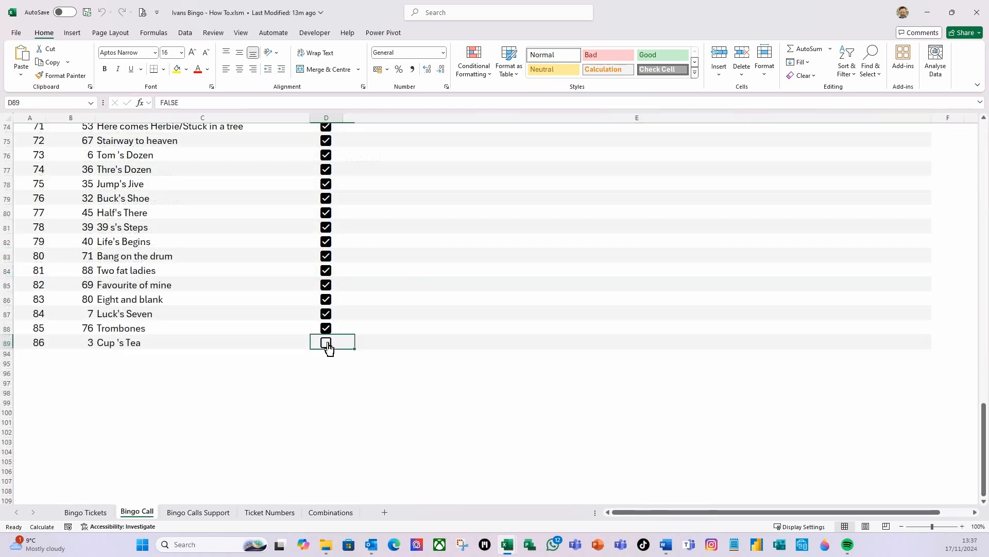
Tick the Called checkboxes for the last five calls, 86 to 90.
left_click(325, 342)
left_click(326, 356)
left_click(326, 371)
scroll(335, 371, "down", 1)
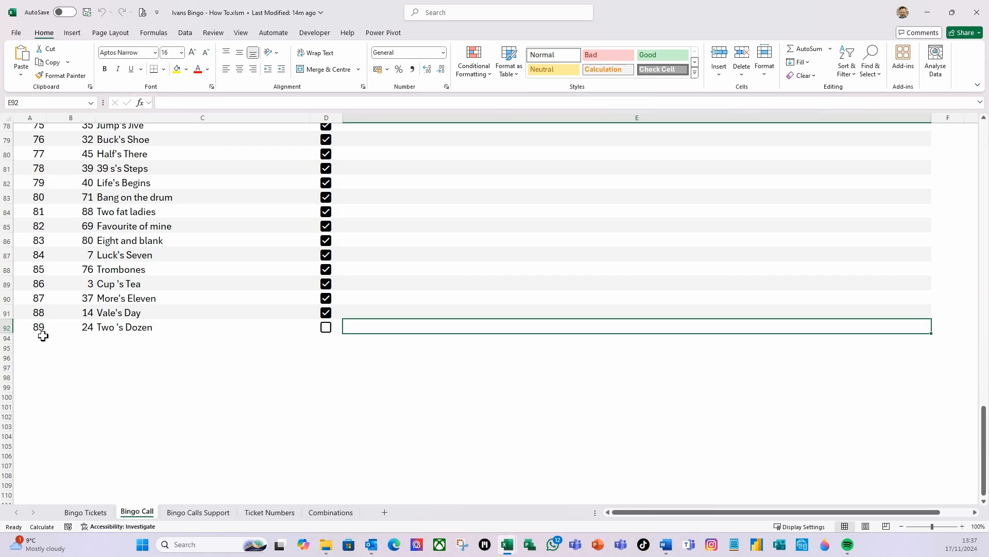
left_click(325, 327)
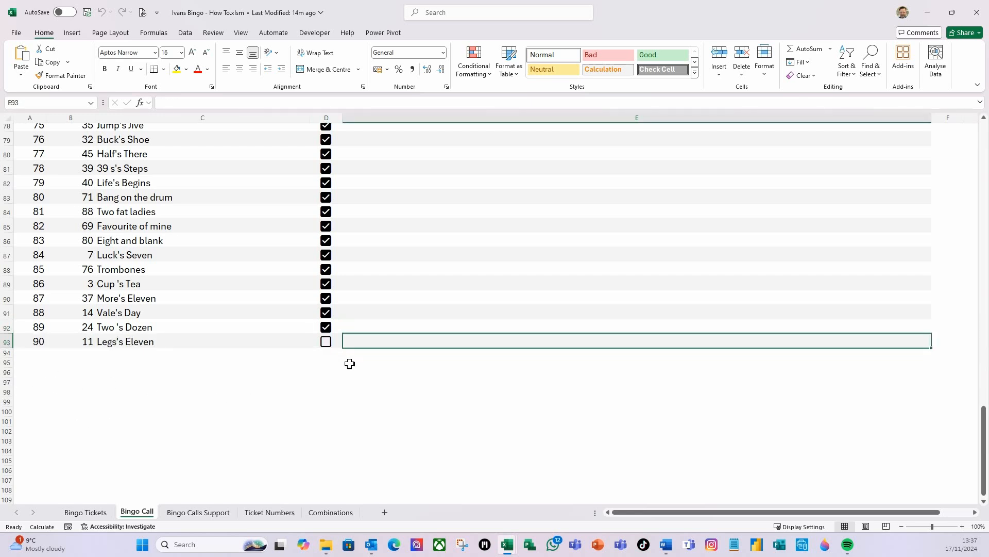
left_click(325, 342)
Return to the start of the call list and open the Bingo Call sheet's VBA code.
scroll(250, 437, "up", 5)
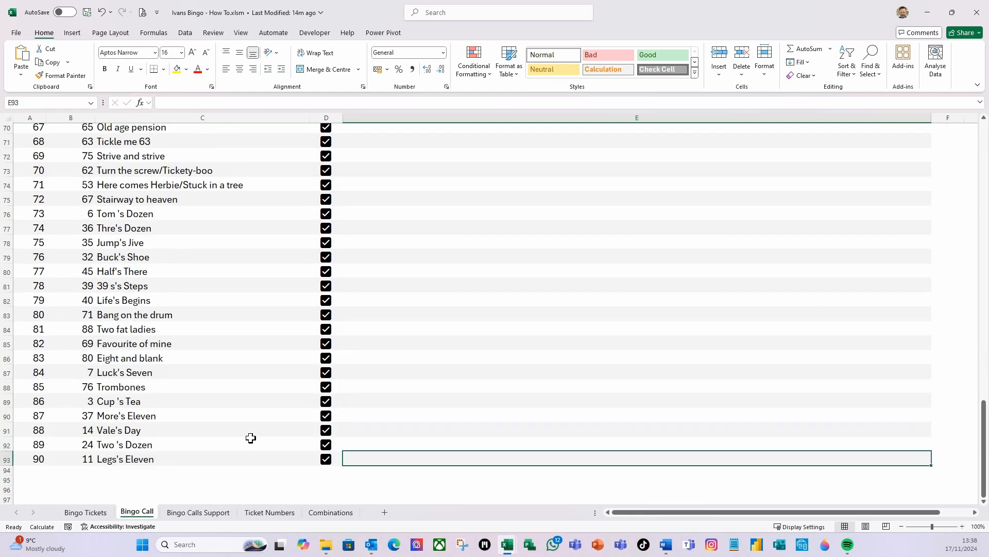
scroll(255, 435, "up", 10)
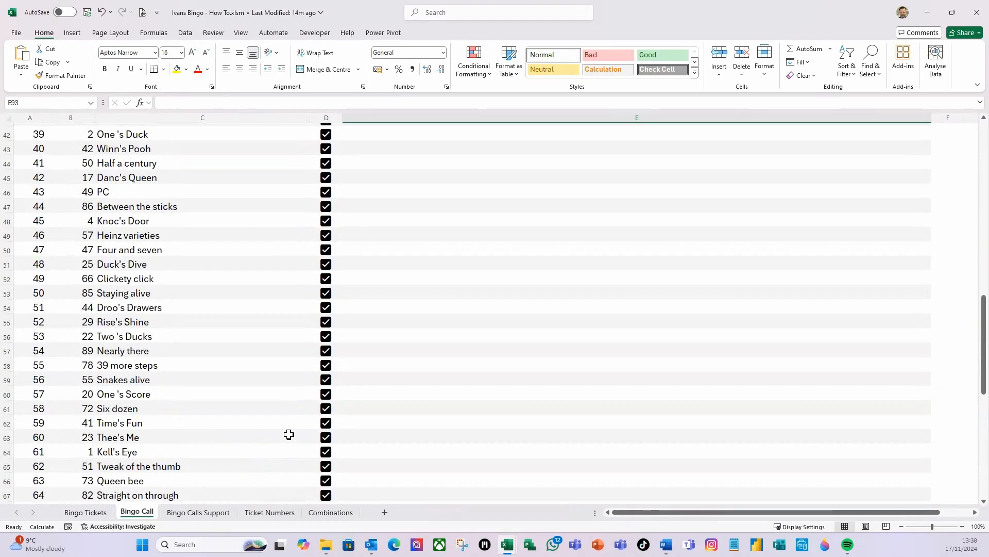
scroll(296, 428, "up", 9)
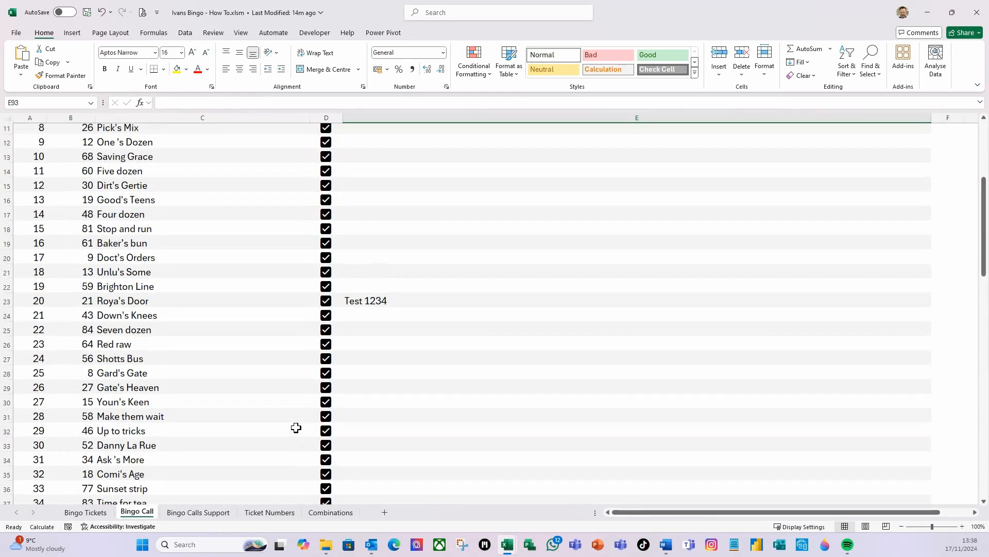
scroll(296, 428, "up", 2)
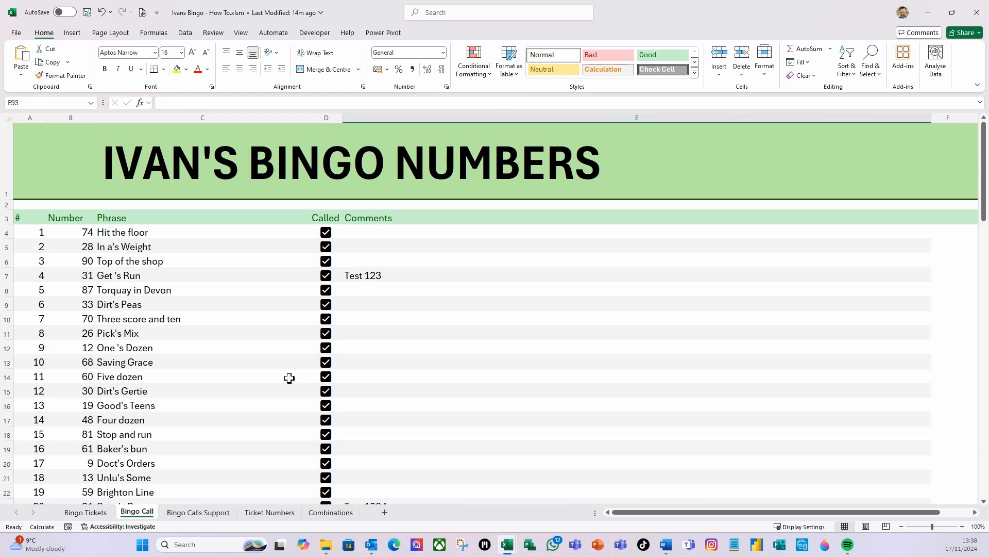
right_click(149, 512)
left_click(180, 391)
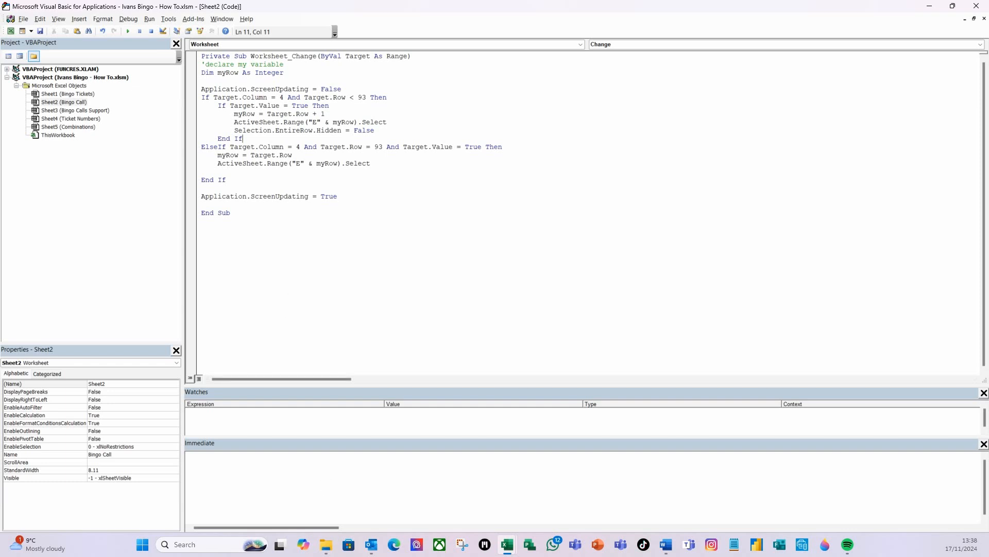
Insert a standard module into the Ivans Bingo - How To.xlsm project and name it mcBingo.
key("alt+Tab")
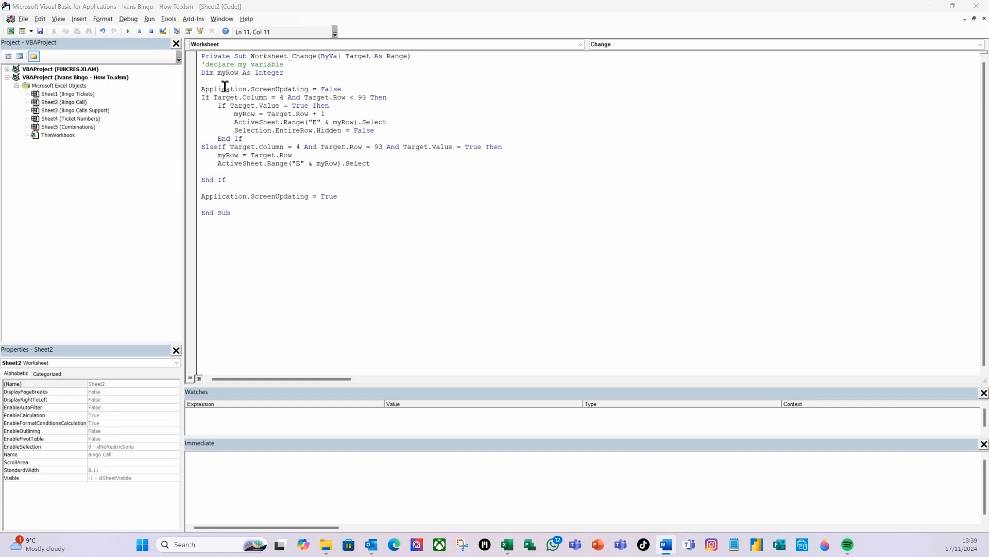
left_click(32, 33)
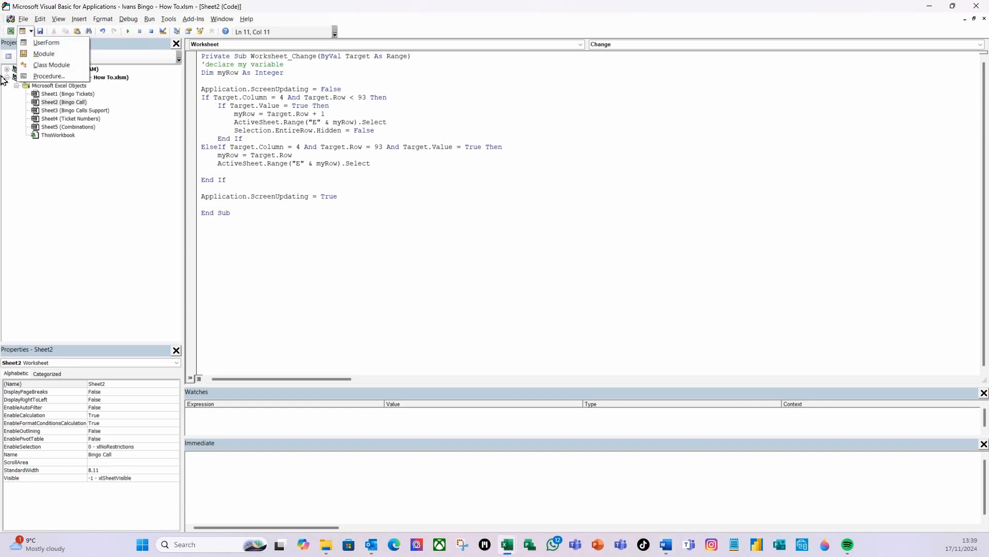
left_click(71, 58)
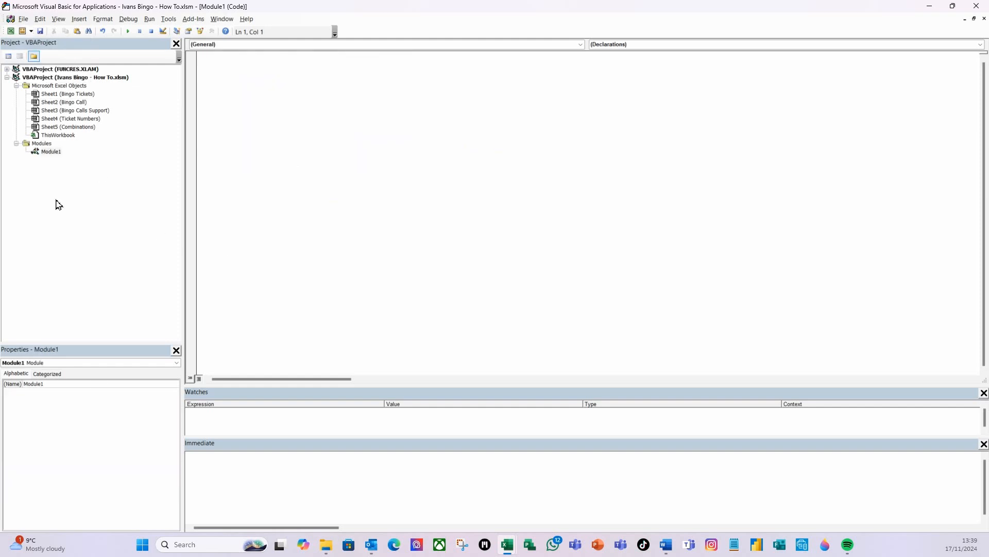
left_click(54, 383)
type("mcBin")
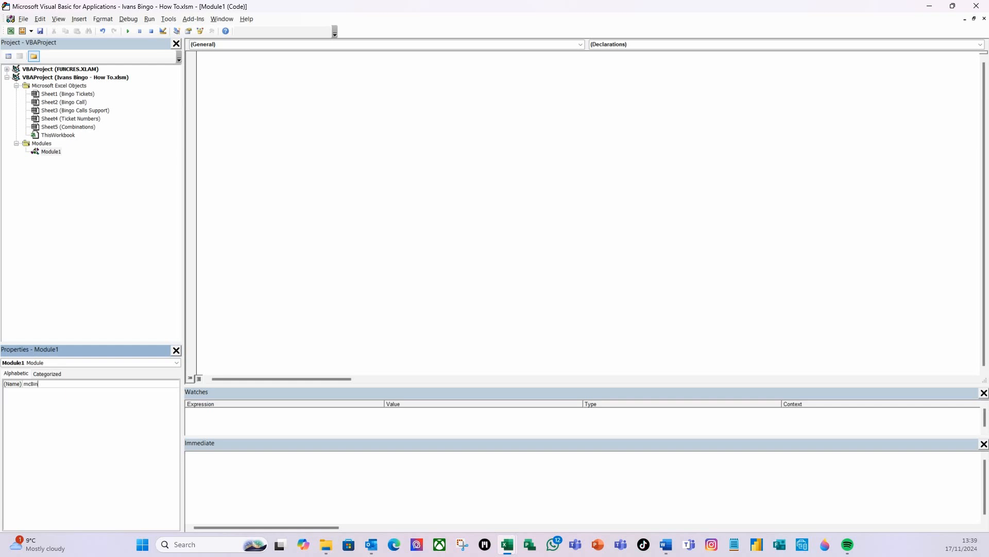
type("go")
key("Return")
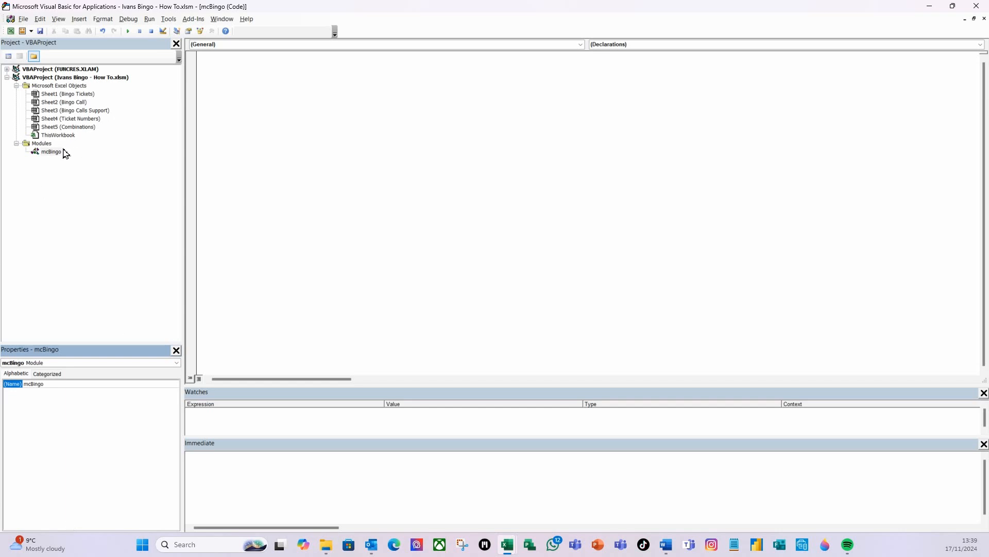
Declare Public myReset As Boolean in the mcBingo module and create the procedure Sub Reset_Calculate() below it.
left_click(208, 88)
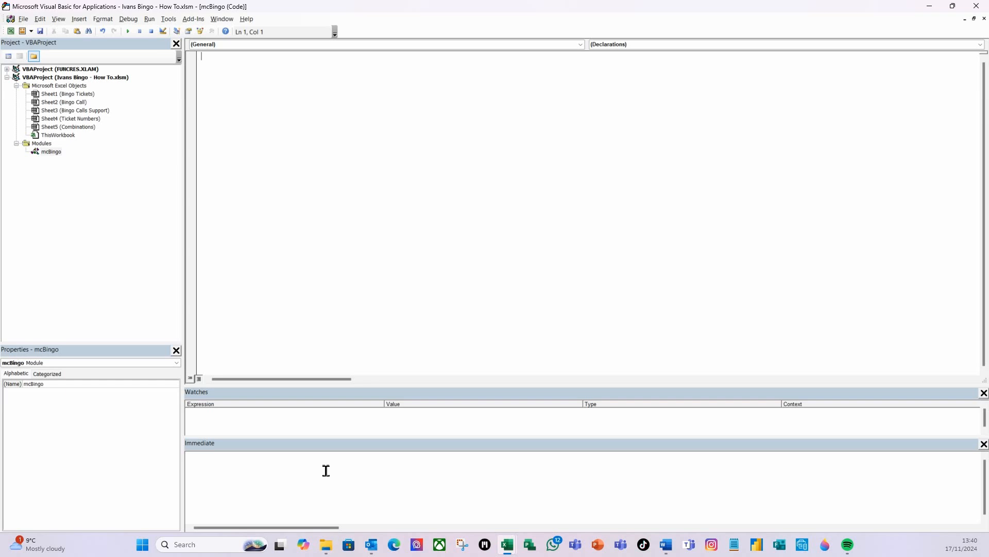
type("public myReset as ")
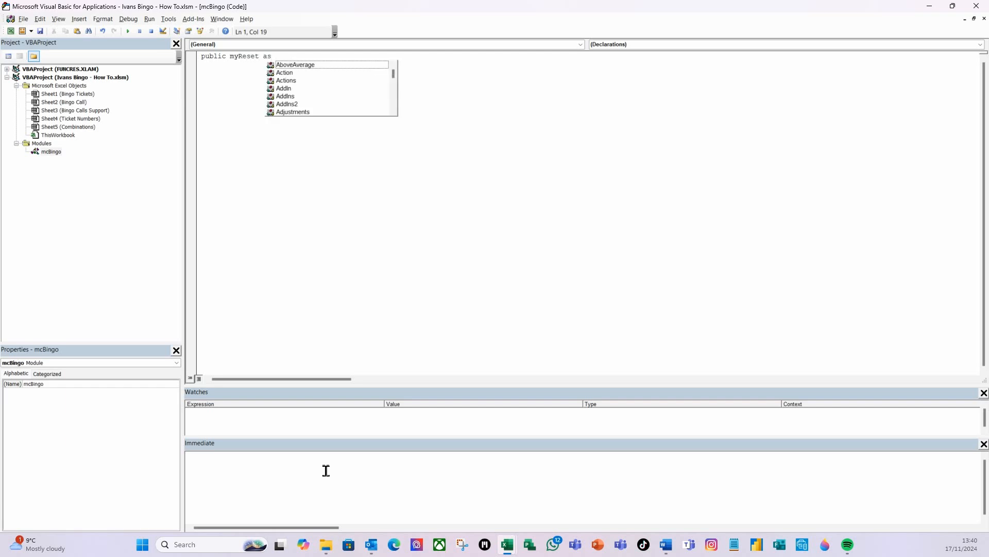
type("Boo")
key("Tab")
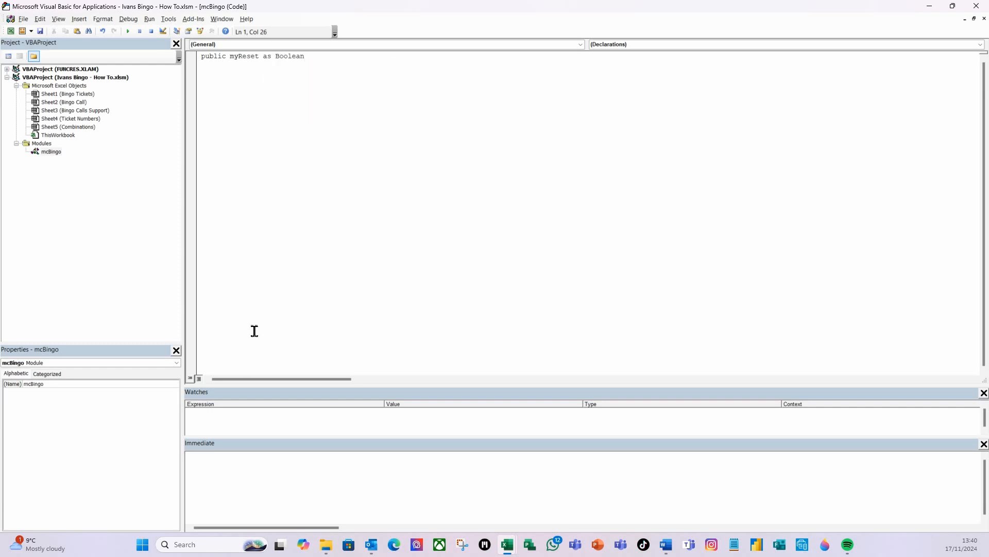
key("Return")
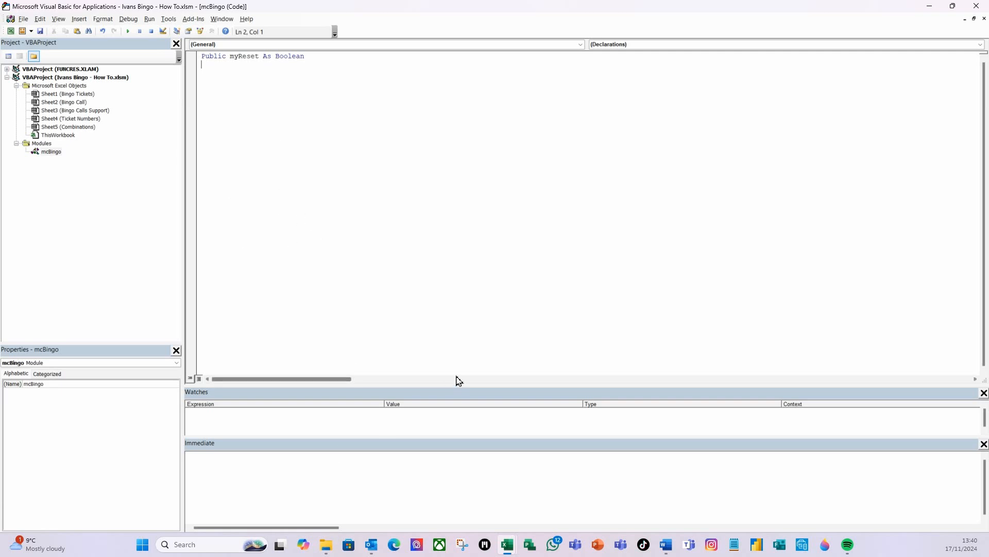
type("sub Reset_ Calculate")
key("Return")
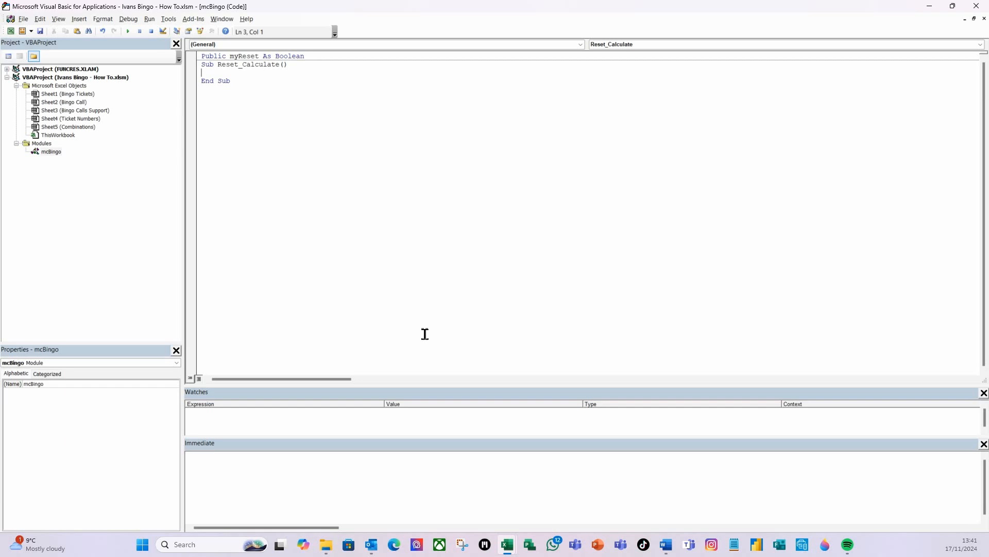
Add If myReset = False Then below the myRow declaration in the Bingo Call sheet's Worksheet_Change macro.
left_click(666, 544)
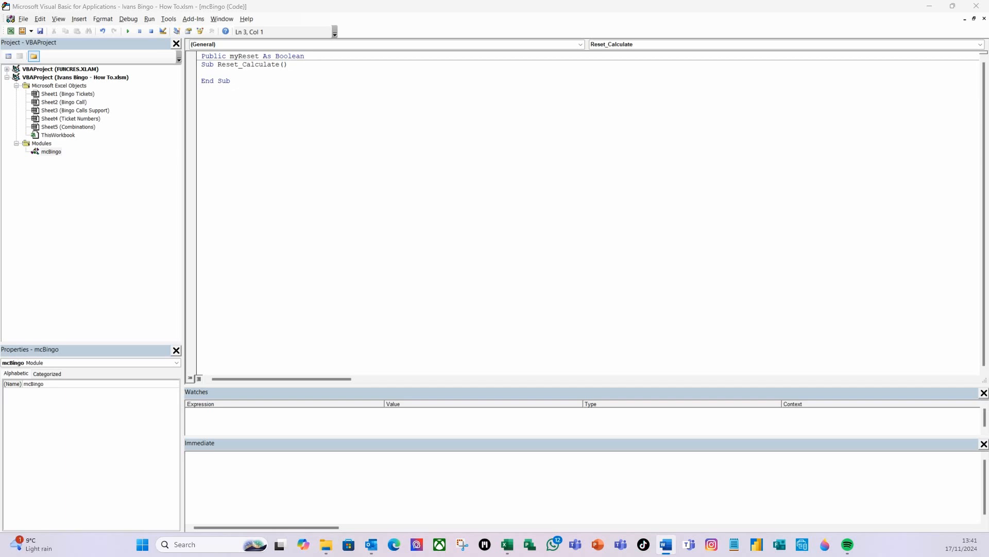
double_click(81, 103)
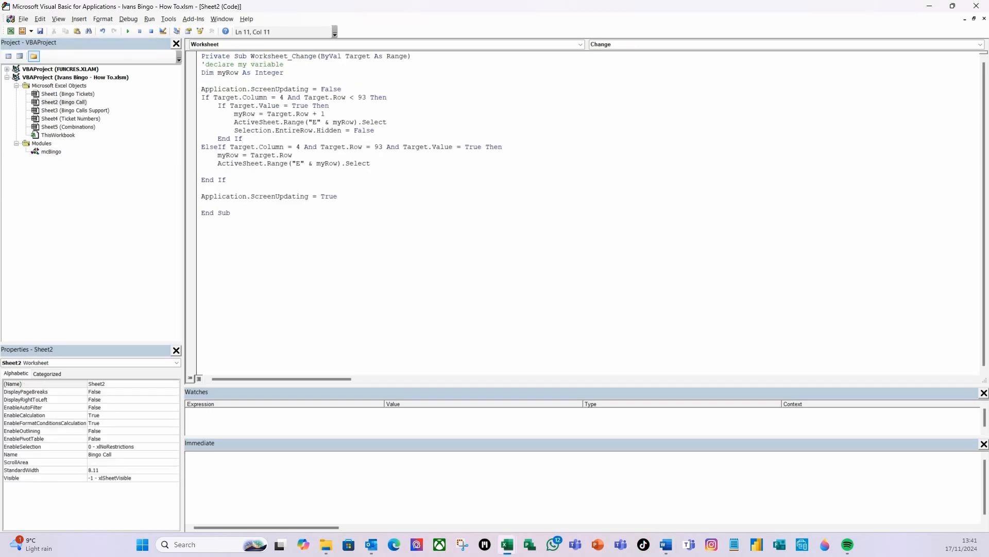
left_click(308, 73)
key("Return")
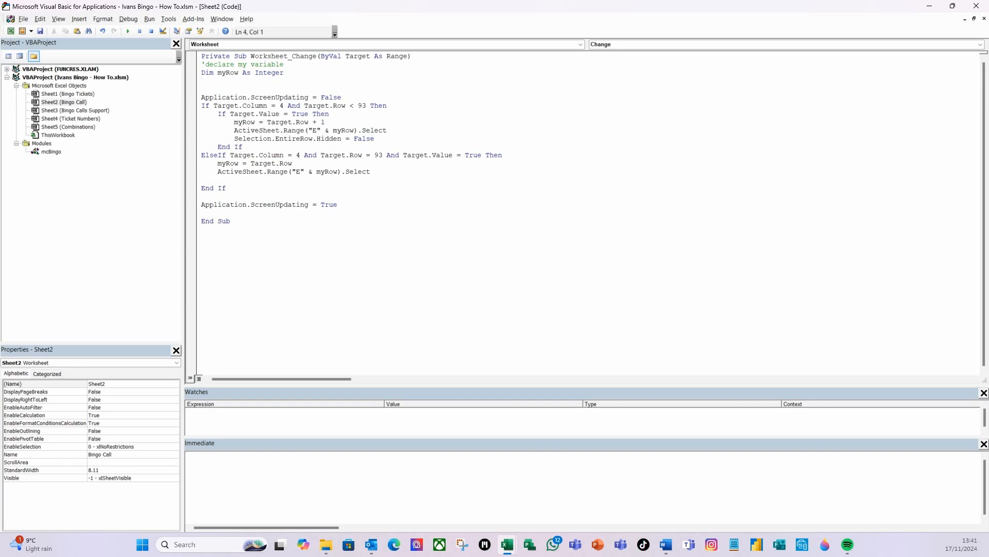
type("if myreset = false")
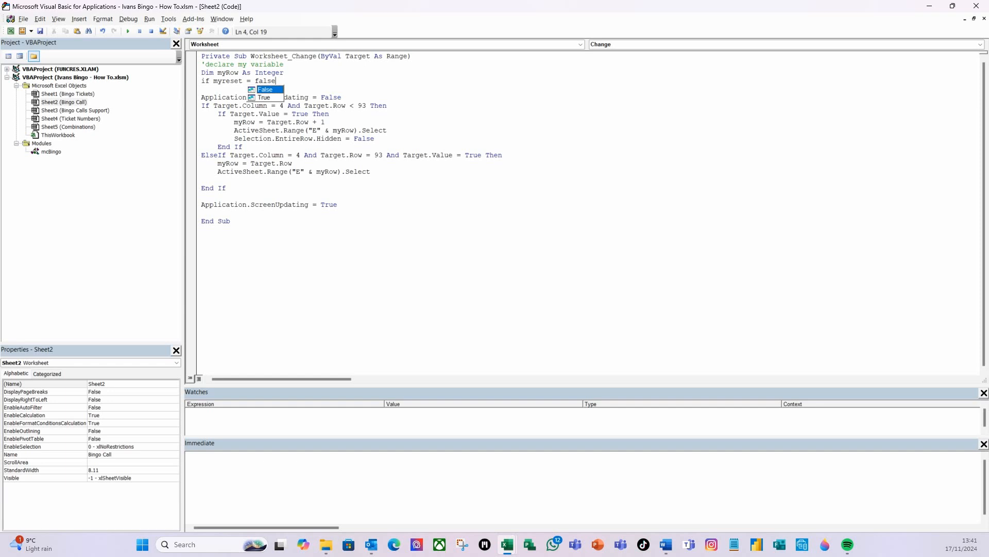
type(" then")
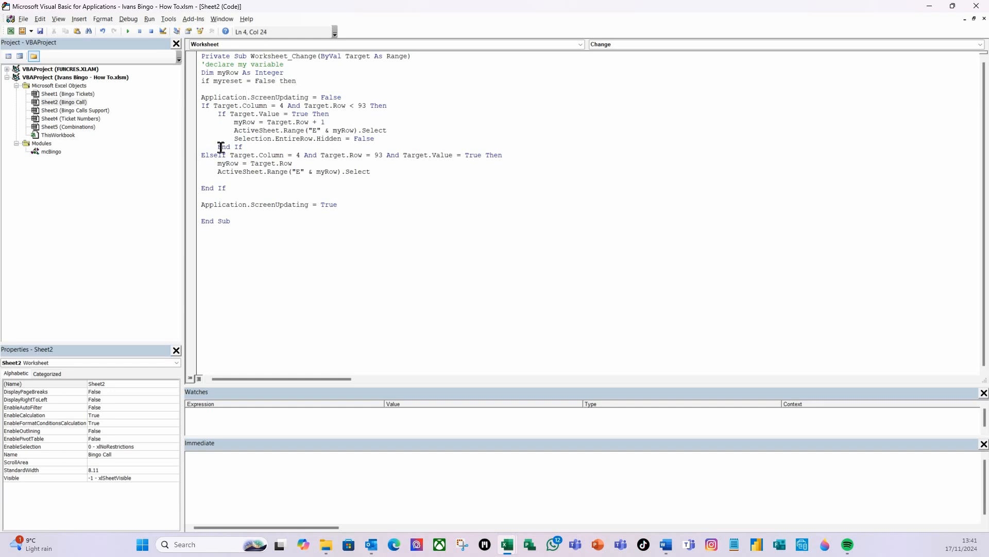
Indent the block from ScreenUpdating = False to ScreenUpdating = True and close the myReset condition with End If.
left_click(295, 196)
left_click(203, 100)
left_click_drag(203, 100, 380, 205)
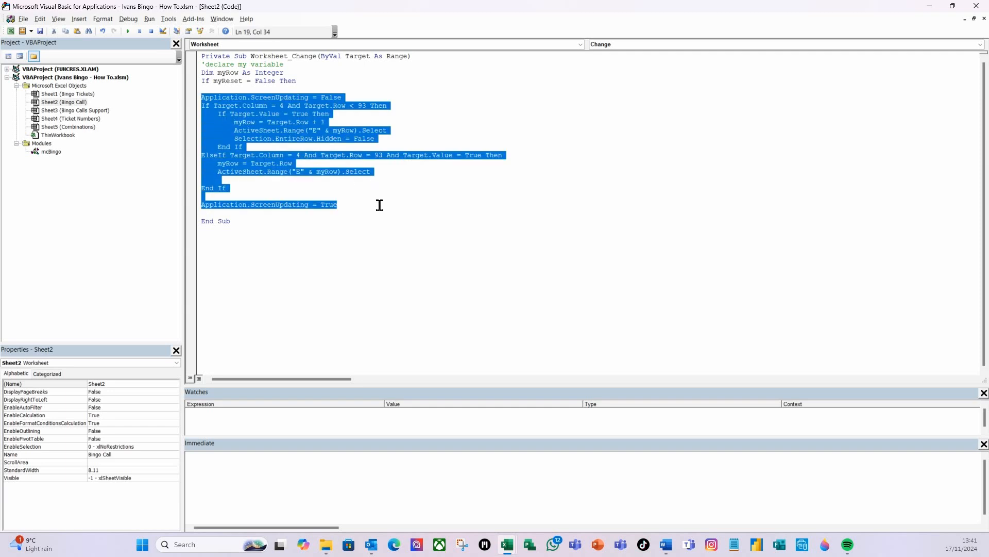
key("Tab")
left_click(376, 206)
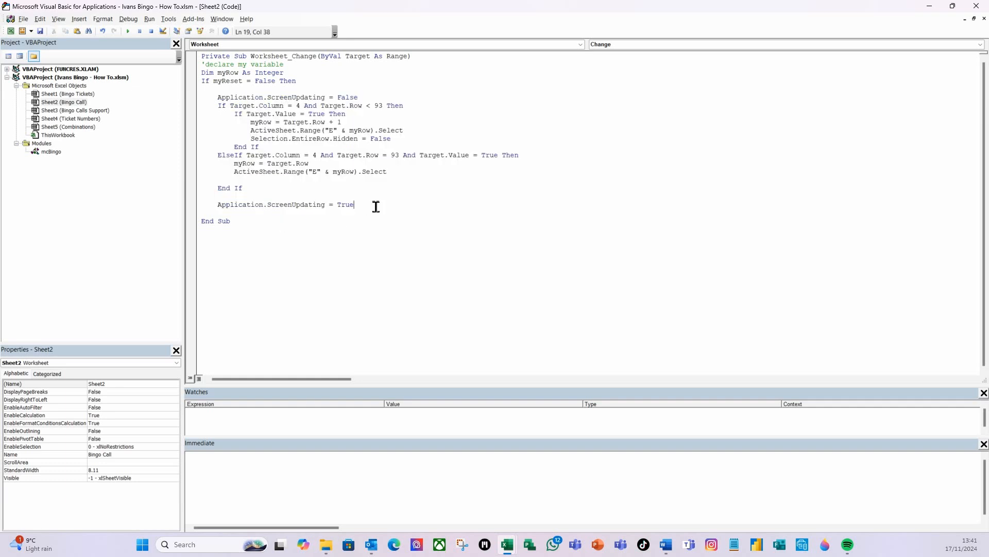
key("Return")
type("endif")
left_click(433, 97)
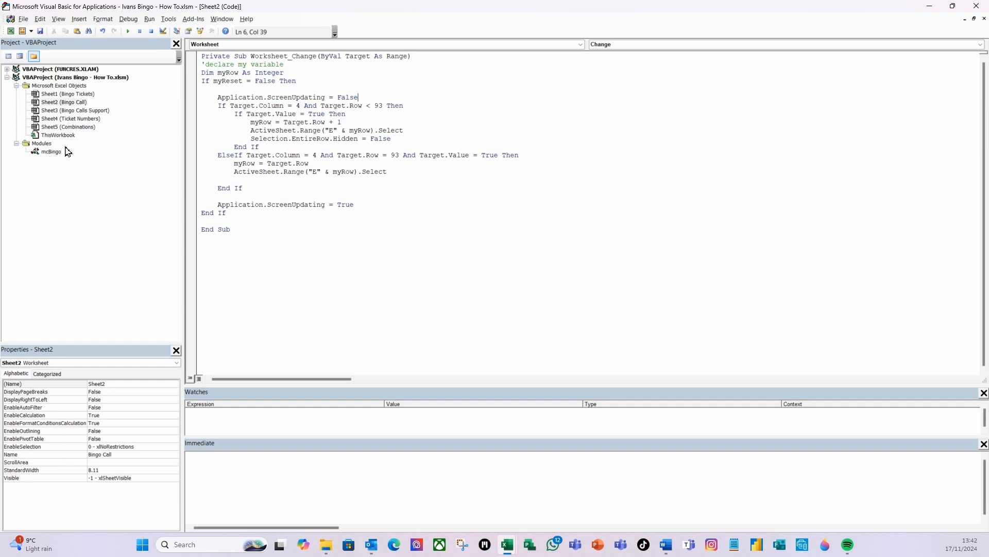
Declare Dim myAnswer inside the Reset_Calculate procedure of the mcBingo module.
double_click(45, 153)
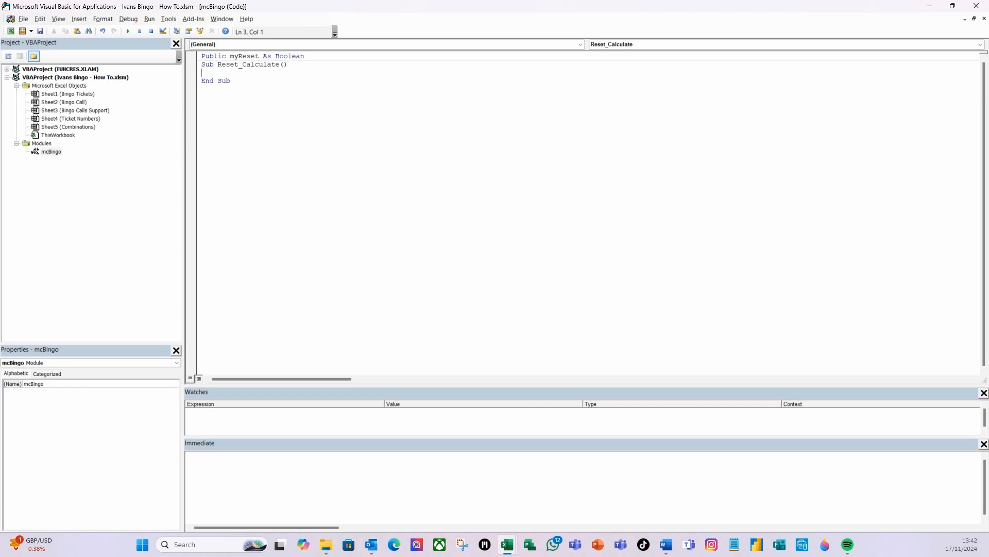
left_click(665, 545)
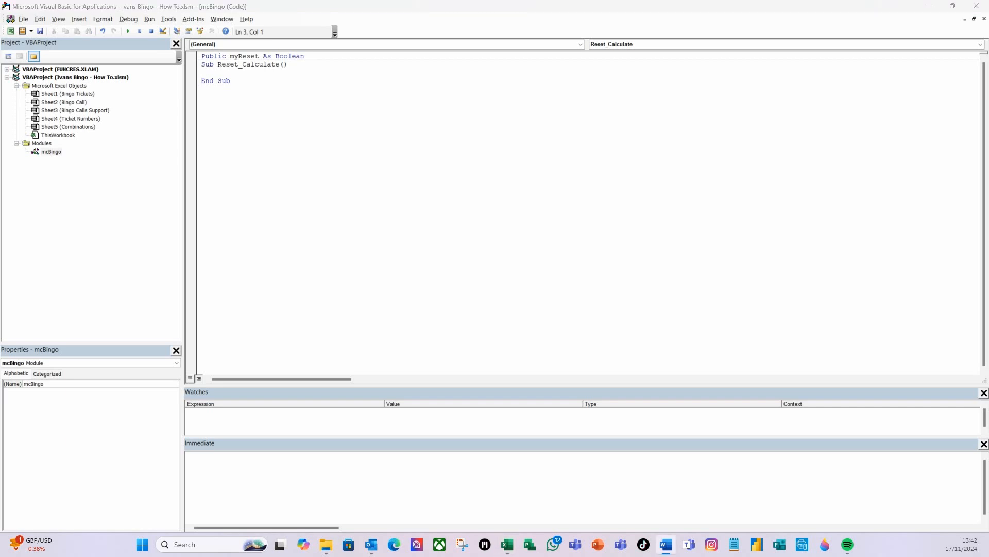
left_click(215, 72)
type("dim myAnswer")
key("Return")
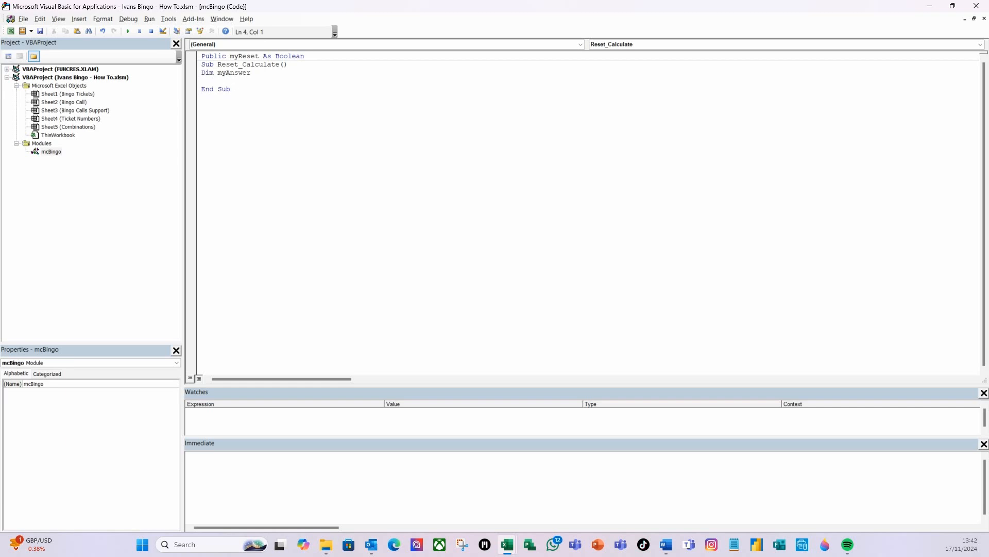
Assign myAnswer in Reset_Calculate to a MsgBox with the prompt "Are you sure you want to create new tickets and start again?".
key("Return")
type("myanswer =")
type("msgbox(")
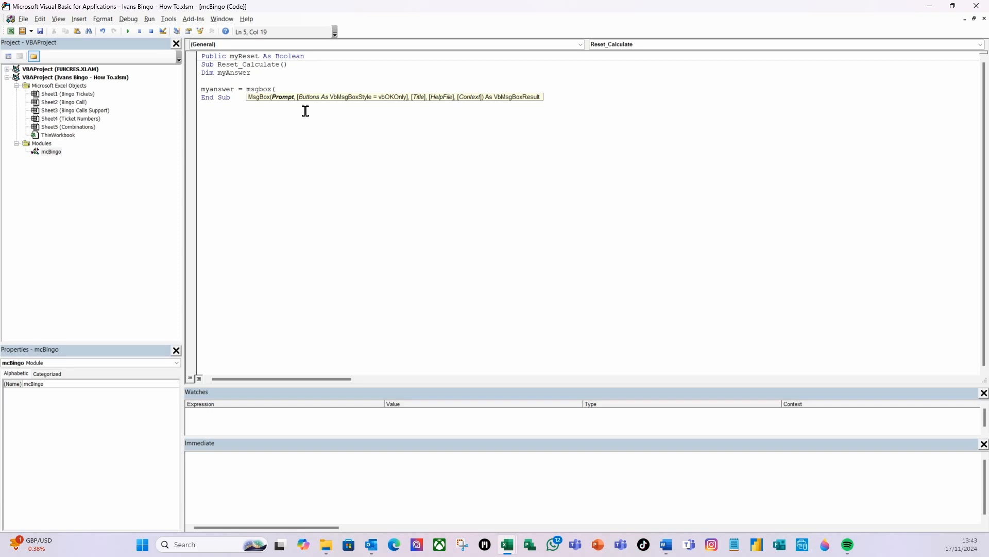
type("\"Are you sure you e")
key("BackSpace")
type("want to create ne")
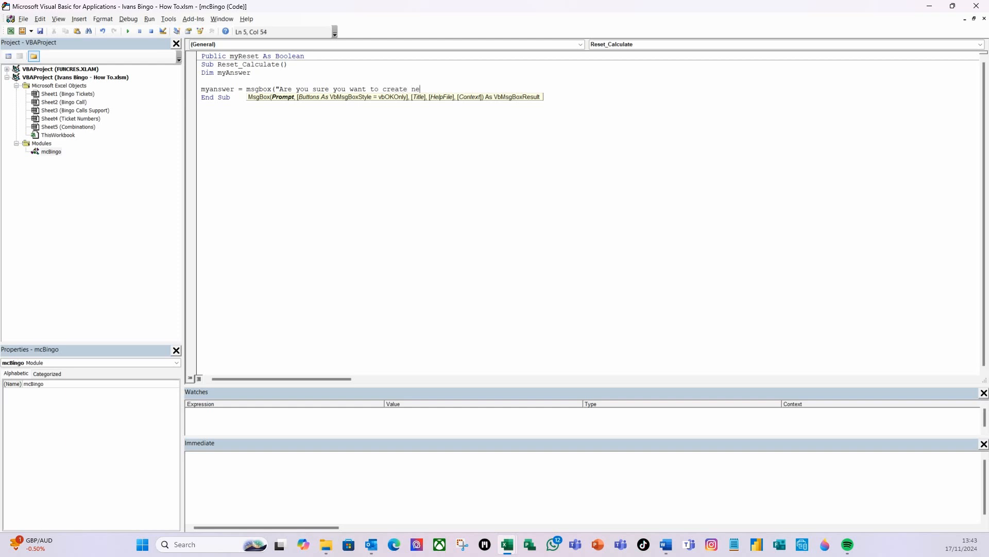
type("w tickets and start again?")
type(",")
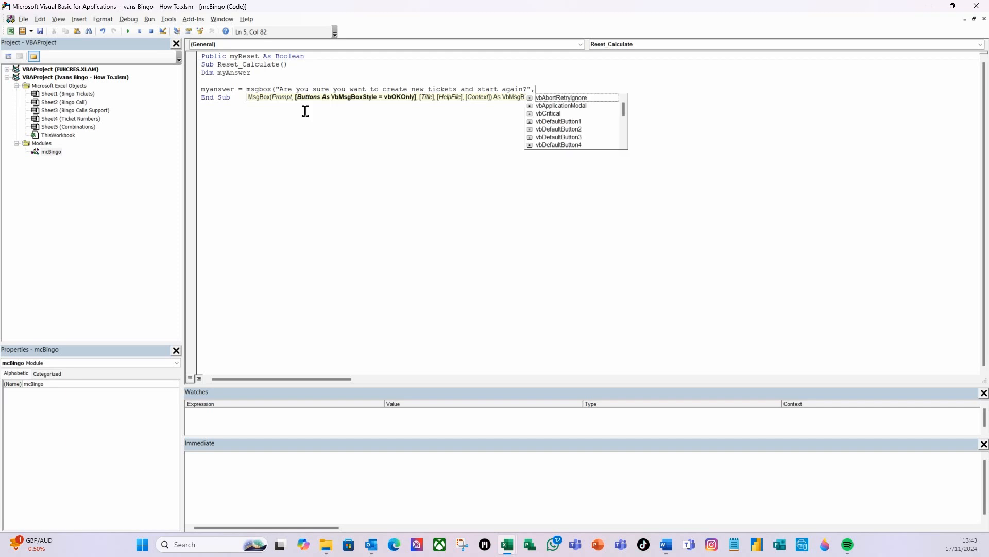
Set the message box's buttons argument to vbExclamation+vbYesNo.
type("vb")
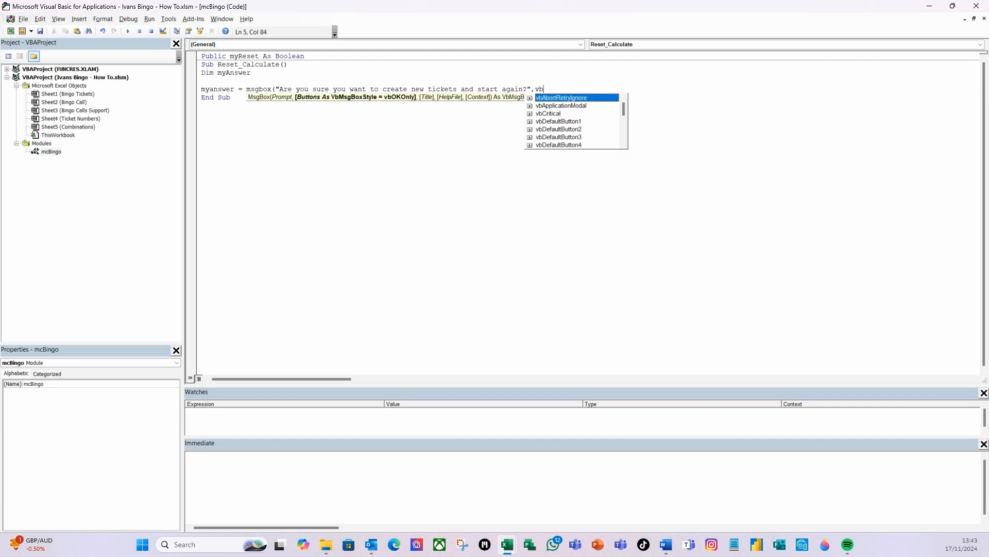
type("e")
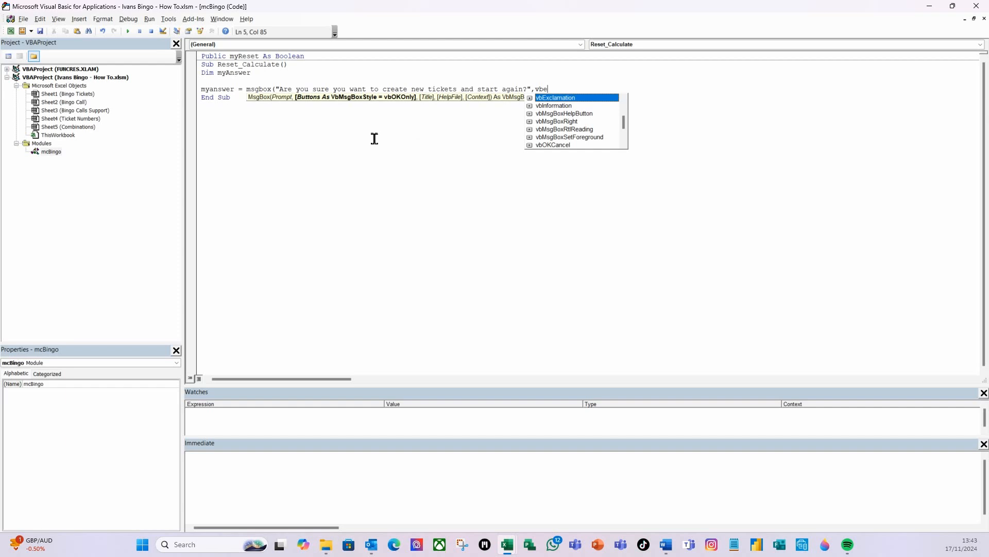
type("xclamation+")
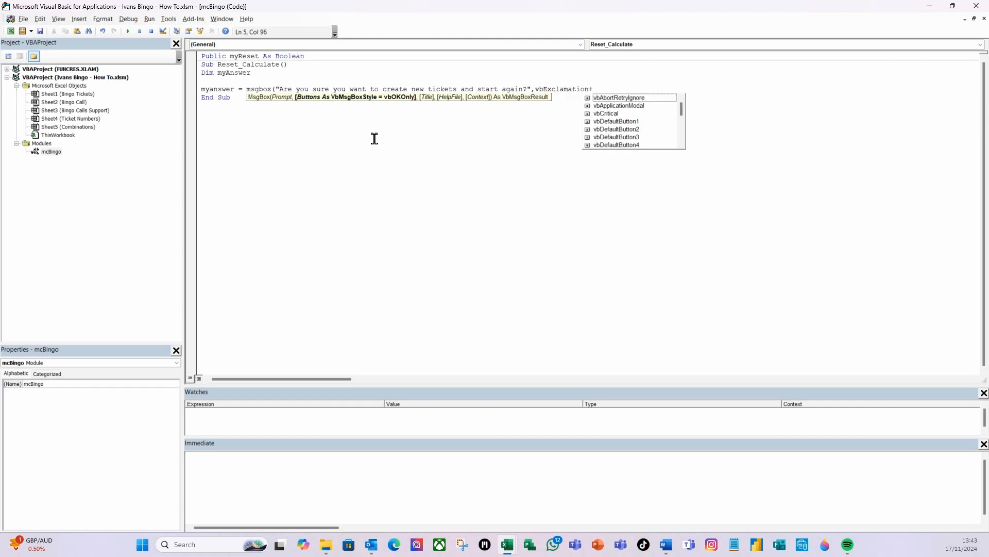
type("vby")
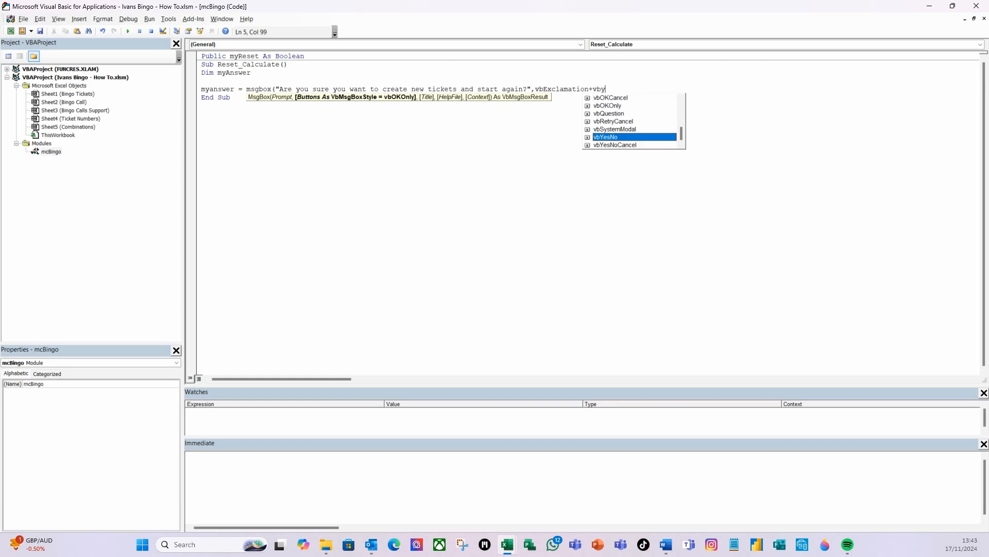
double_click(602, 137)
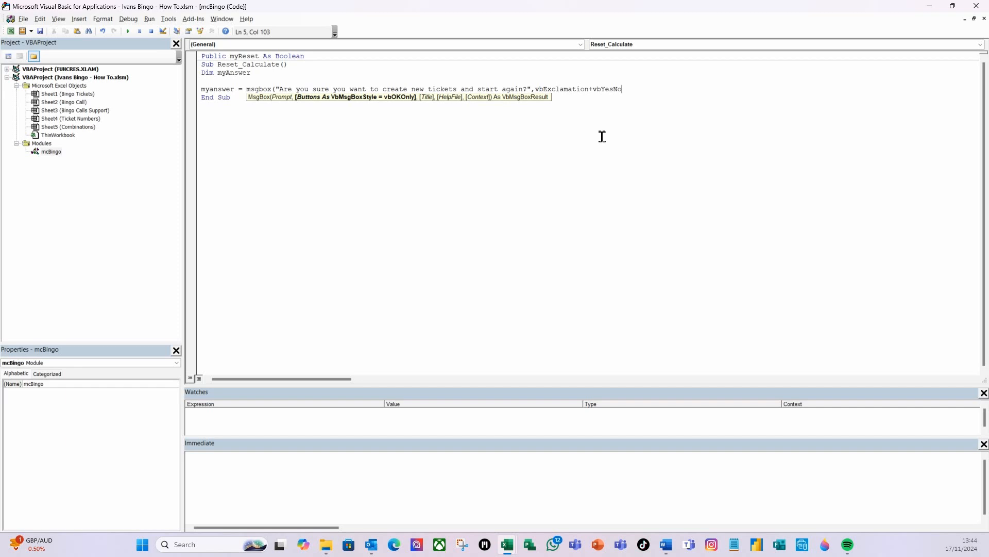
type(",")
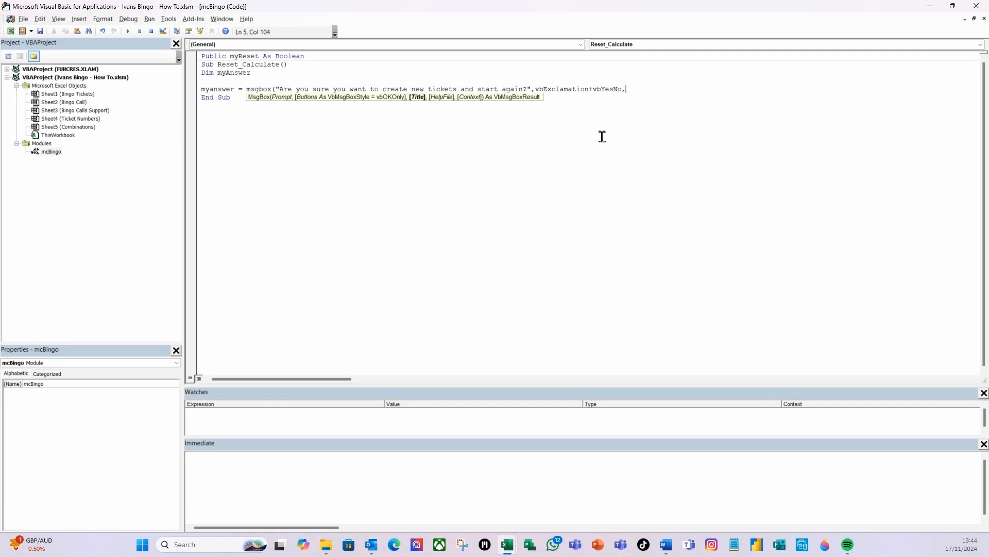
Give the message box the title "Play Bingo" and complete the MsgBox statement.
type("\"play")
key("BackSpace")
key("BackSpace")
key("BackSpace")
key("BackSpace")
key("BackSpace")
type("Play Bingo\")")
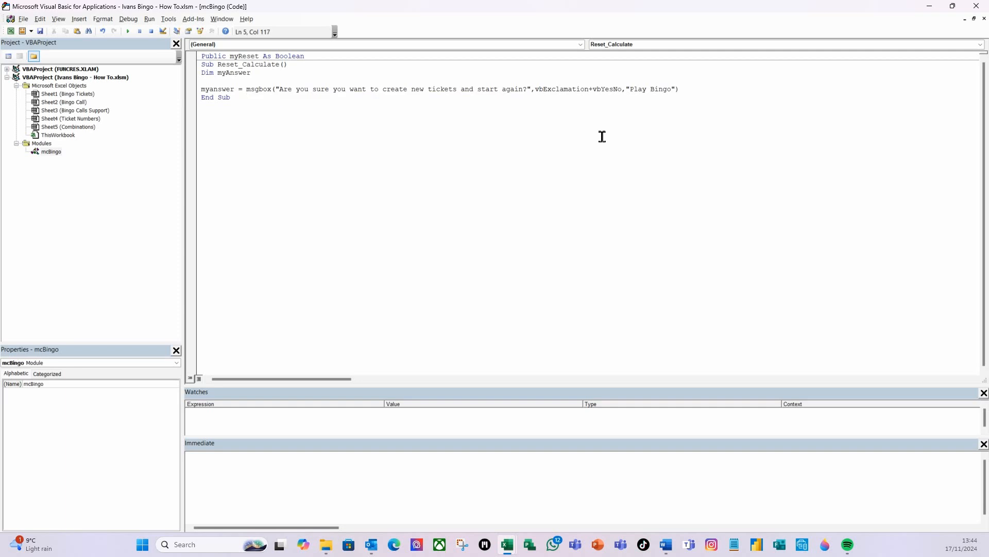
key("Return")
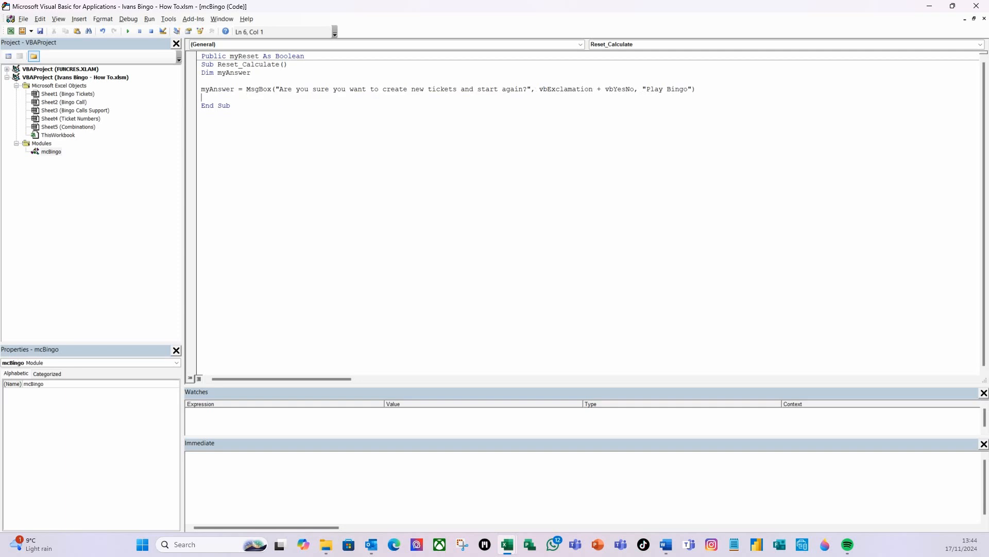
Add an If myAnswer = vbYes Then condition closed by End If below the message box line.
key("Return")
type("if myanswer = vbyes then")
key("Return")
type("endif")
key("Return")
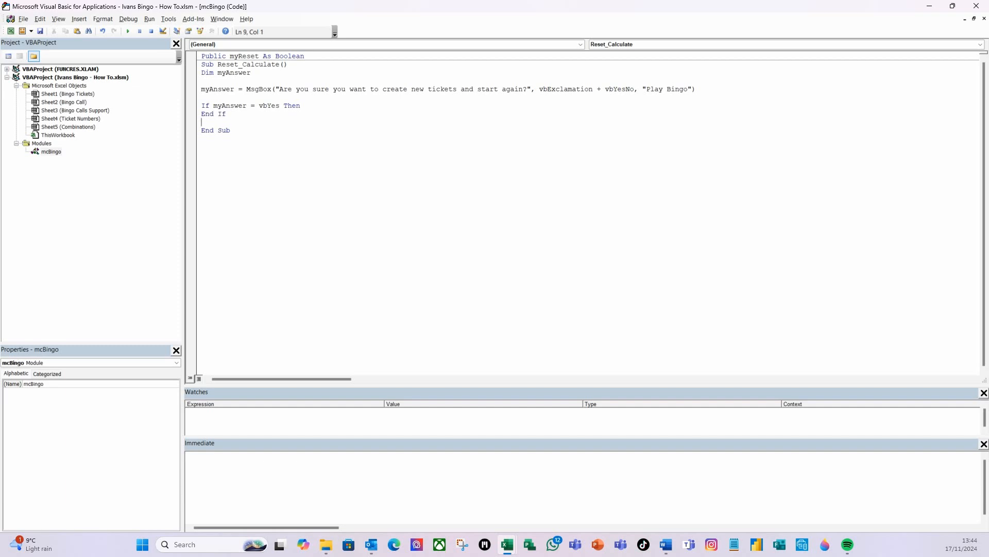
Make room inside the vbYes condition and add the indented line myReset = True.
left_click(202, 115)
key("Return")
key("Return")
key("Return")
key("Return")
left_click(221, 116)
key("Tab")
type("myreset = true")
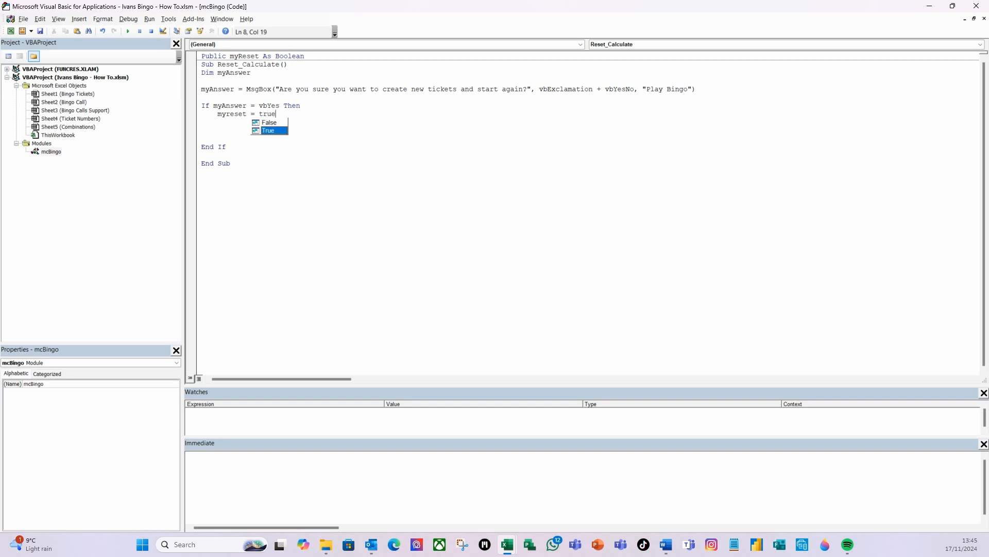
key("Return")
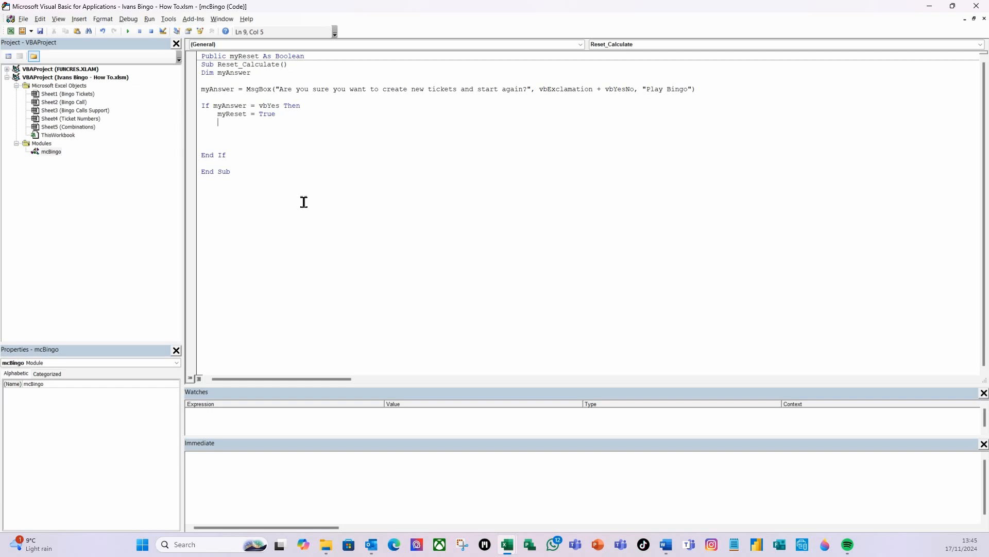
Add Application.ScreenUpdating = False below the myReset line.
type("application.s")
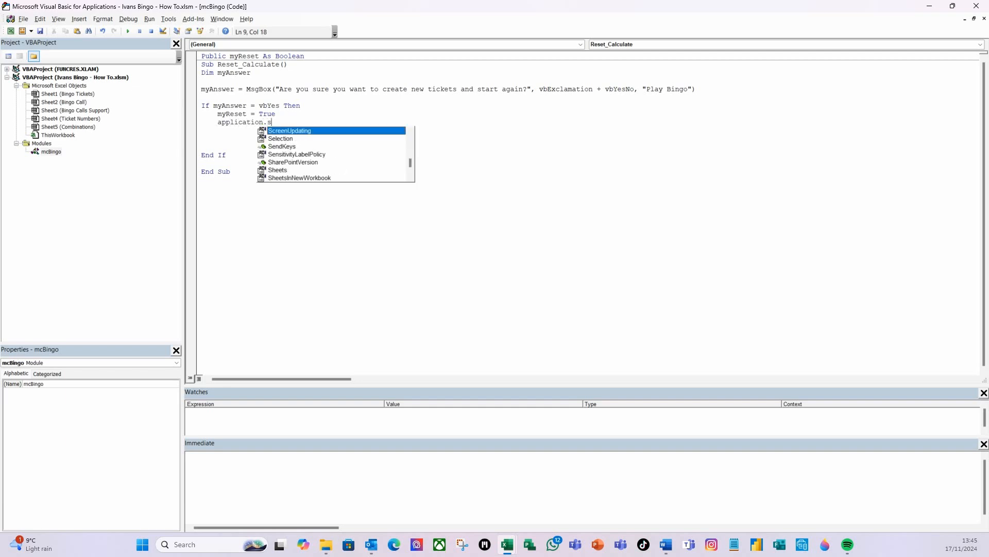
key("Tab")
type("=false")
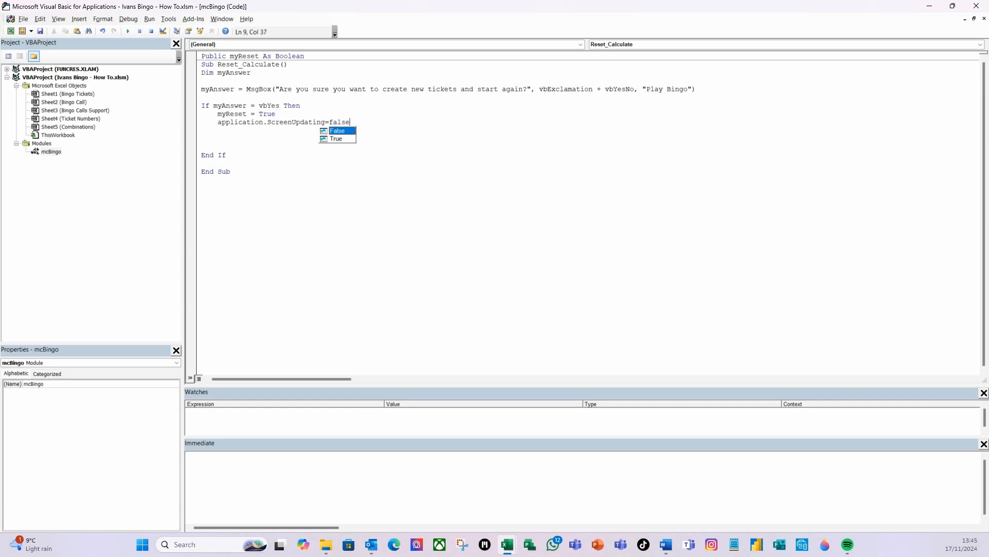
key("Return")
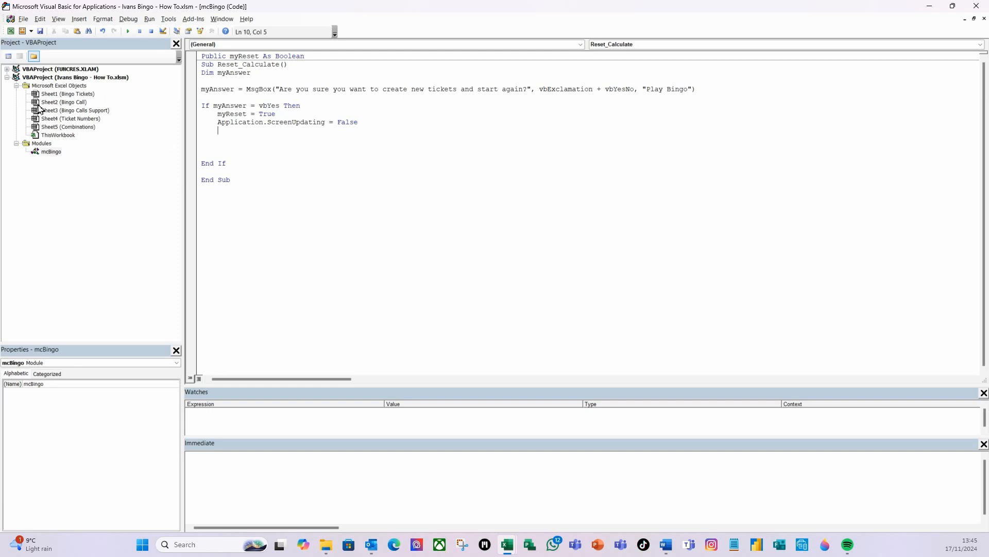
Examine the Bingo Call sheet's Called checkboxes and its Worksheet_Change code, and return to the mcBingo module.
left_click(10, 31)
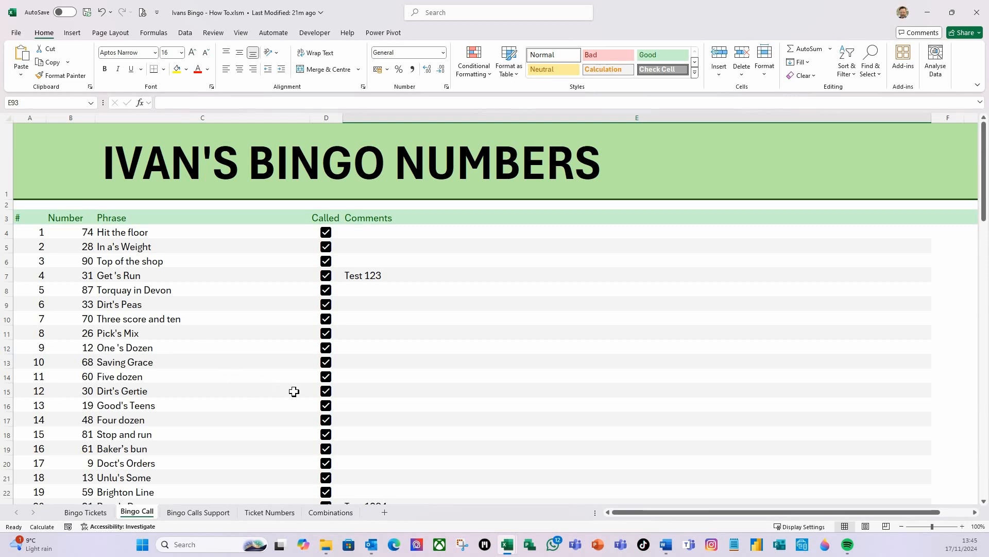
left_click(325, 236)
scroll(297, 367, "down", 5)
scroll(300, 367, "down", 8)
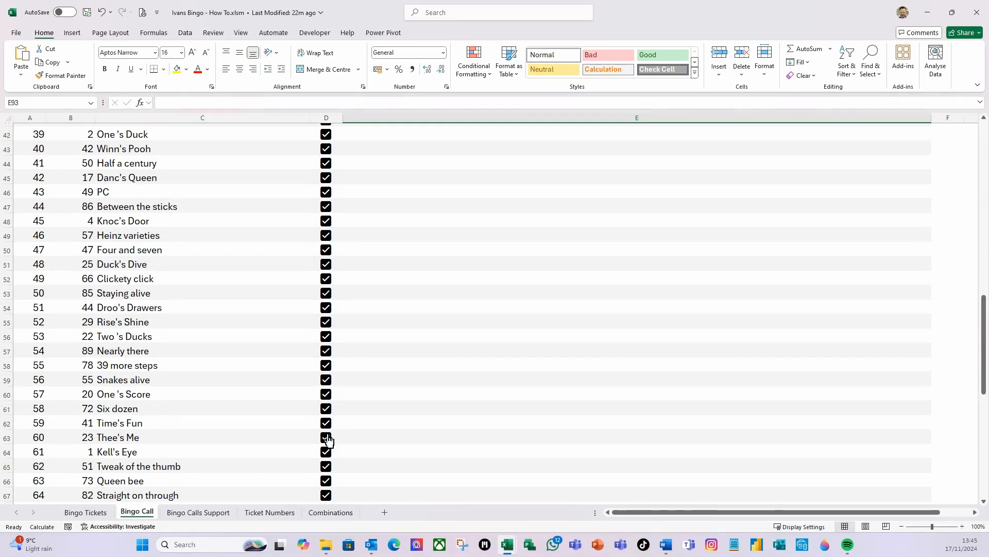
scroll(338, 395, "up", 10)
scroll(361, 381, "up", 4)
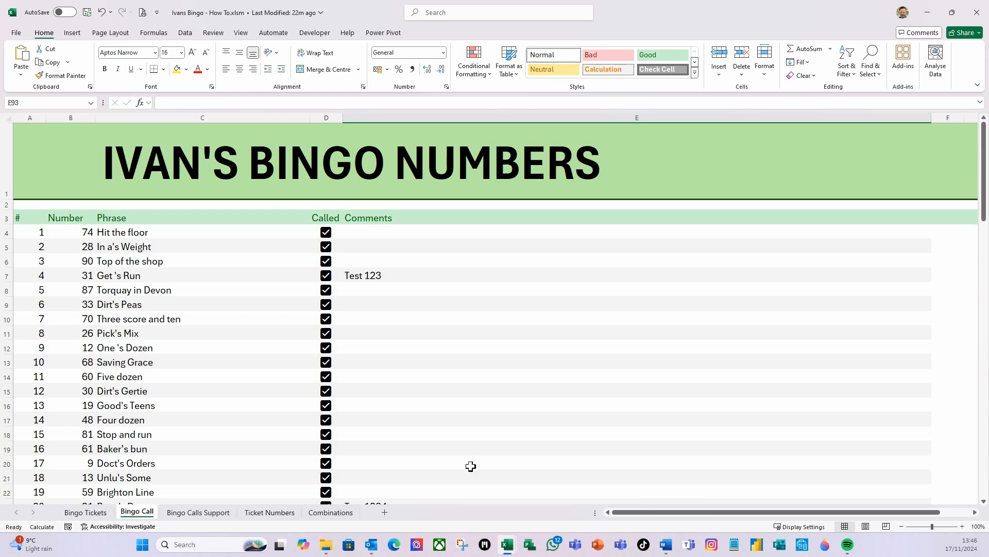
right_click(139, 513)
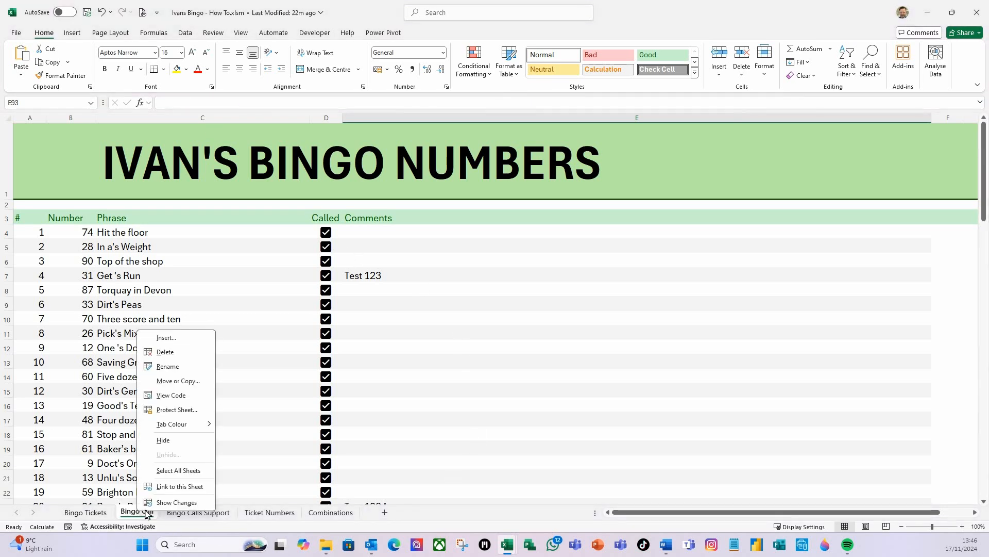
left_click(172, 396)
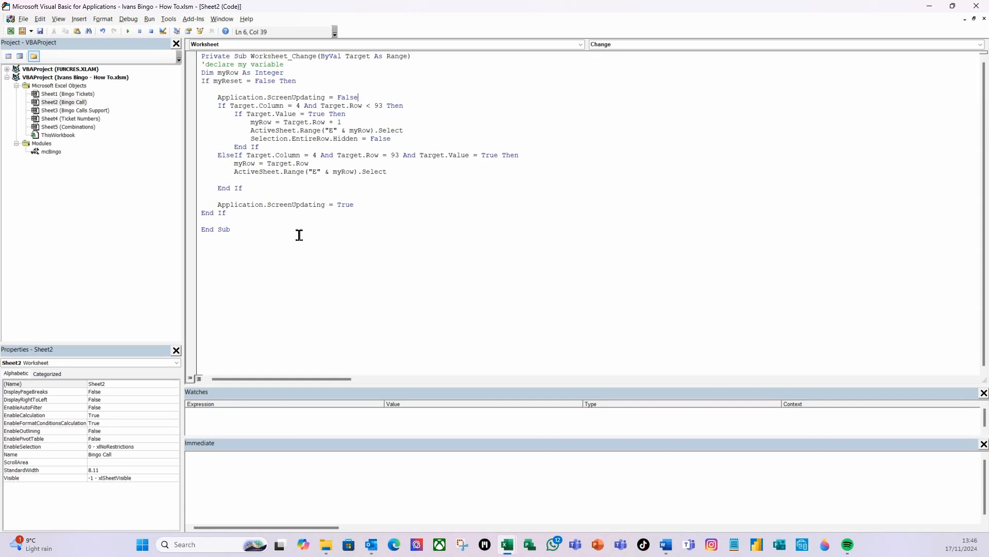
double_click(52, 152)
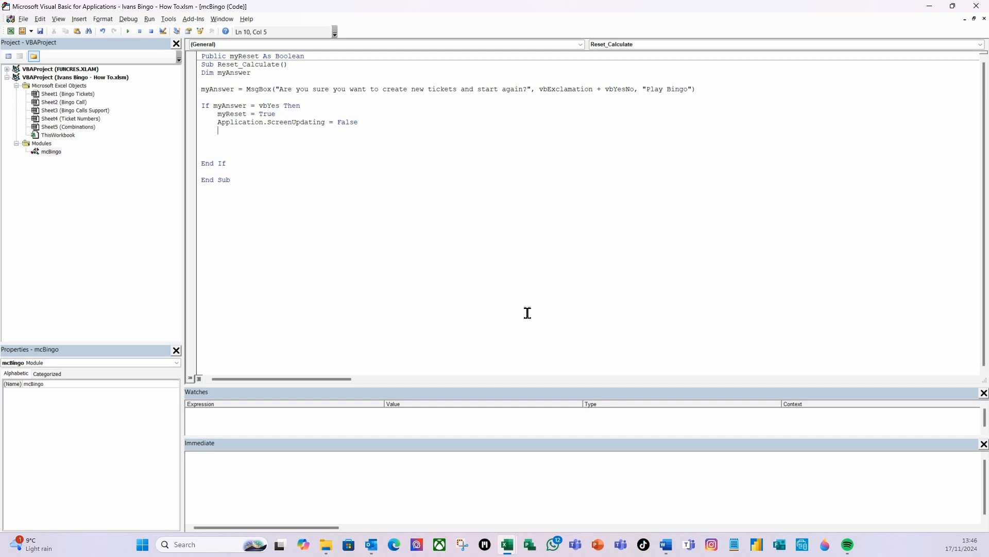
Add the line Sheet("Bingo Call").Range("D4:D93").Value = False below the ScreenUpdating line to untick all Called checkboxes.
type("sheet(\"Bingo Call\")")
type(".Range(\"D4")
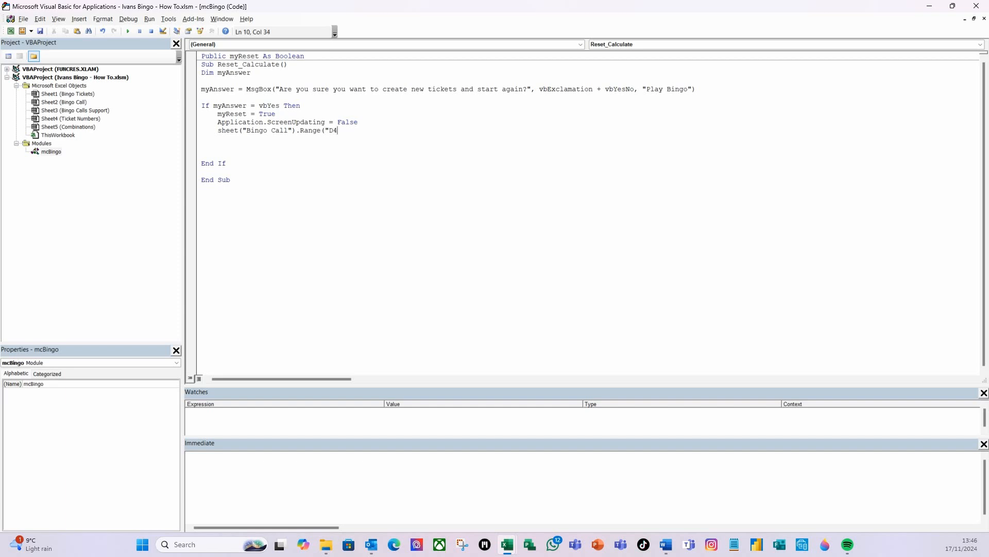
type(":D93\").value = false")
key("Return")
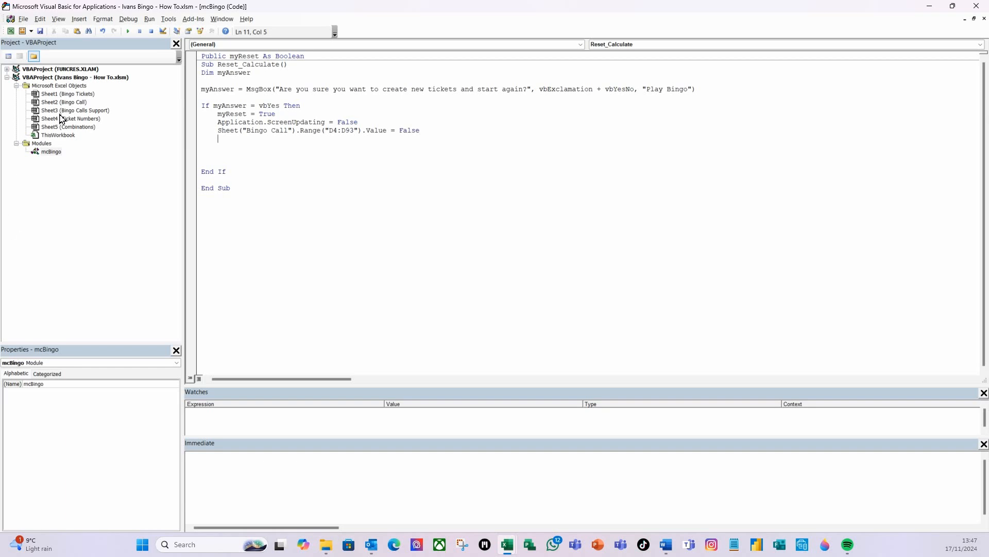
Copy the Sheet("Bingo Call").Range("D4:D93") reference from the checkbox line onto the empty line below it.
left_click(10, 31)
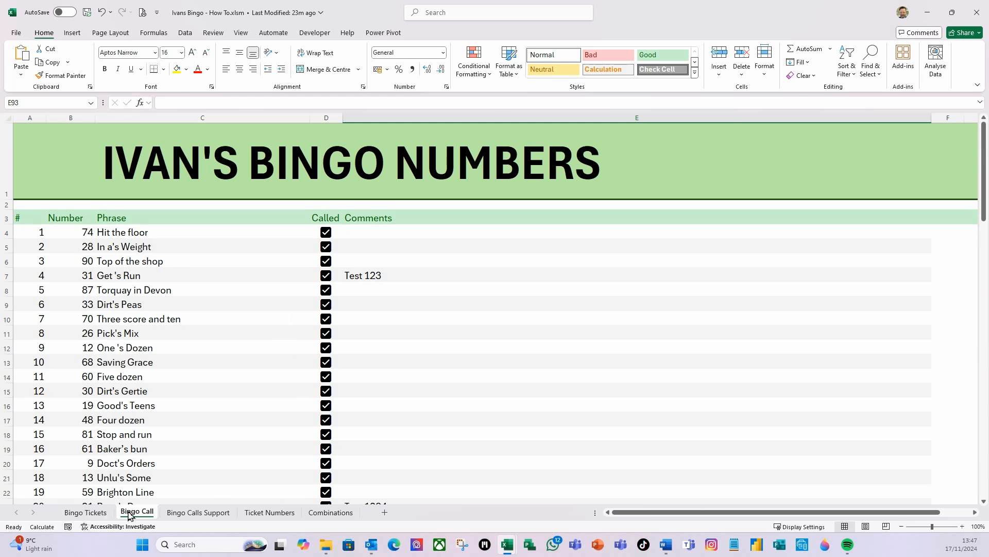
mouse_move(507, 544)
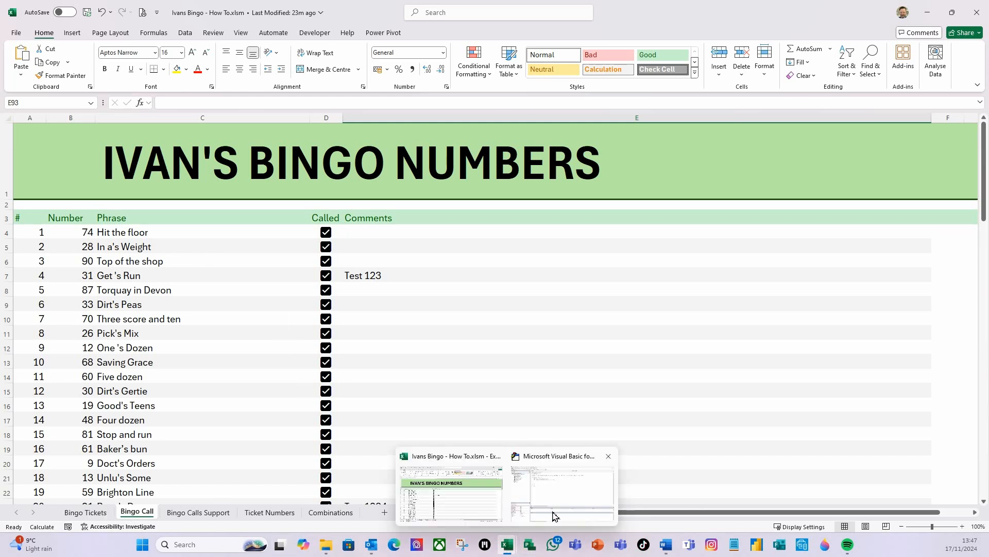
left_click(568, 495)
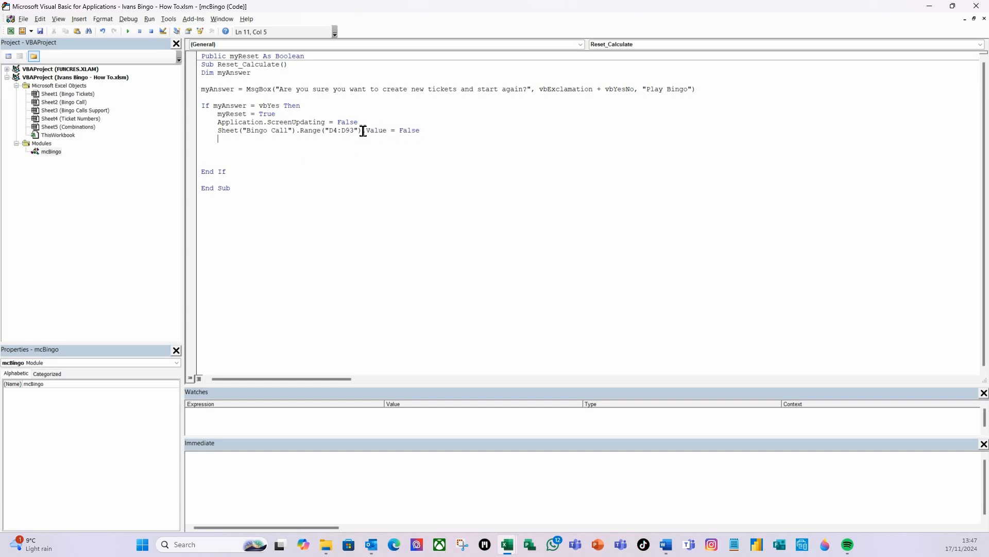
left_click_drag(362, 130, 220, 135)
key("ctrl+c")
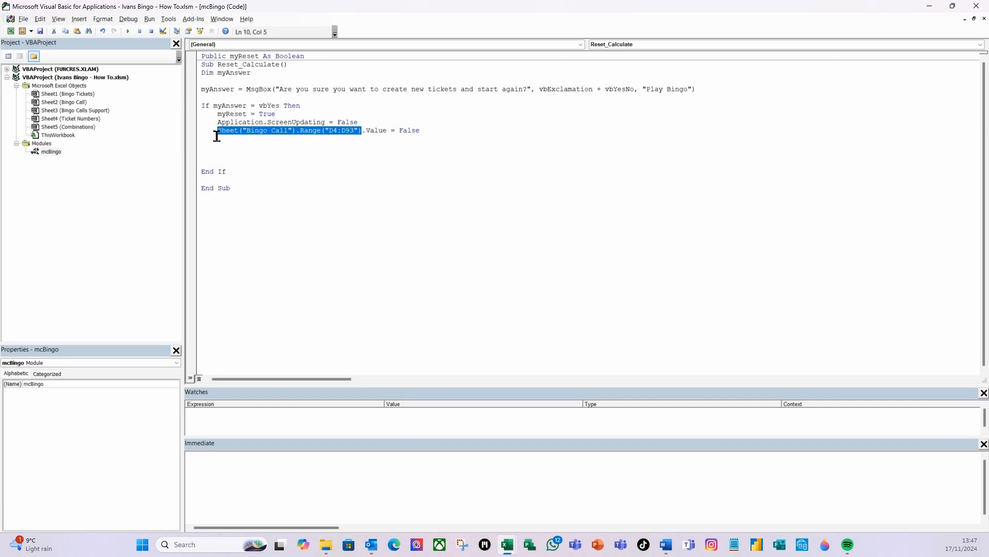
key("Down")
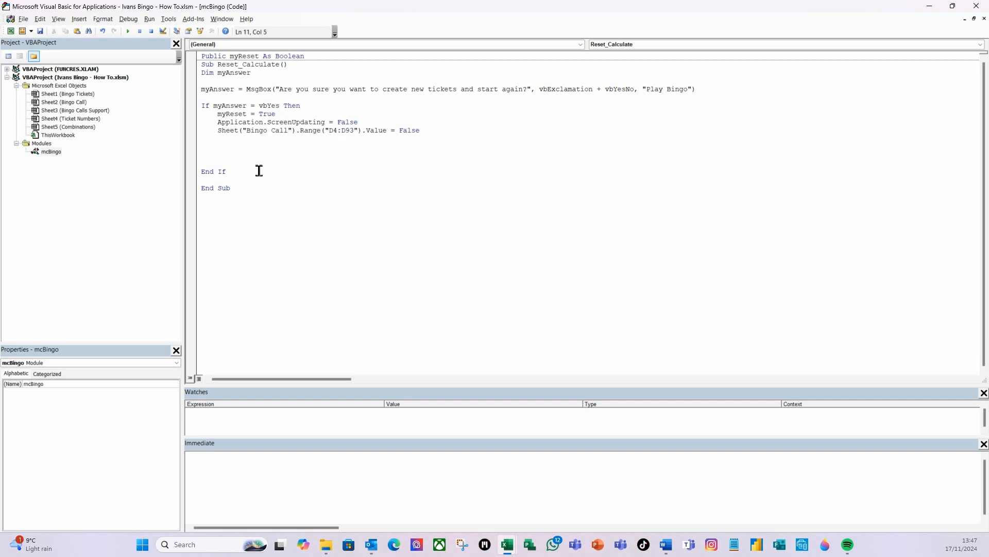
key("ctrl+v")
Change the copied reference's range to E4:E93 and append .ClearContents to empty the comments.
left_click(334, 138)
key("BackSpace")
type("E")
left_click(346, 138)
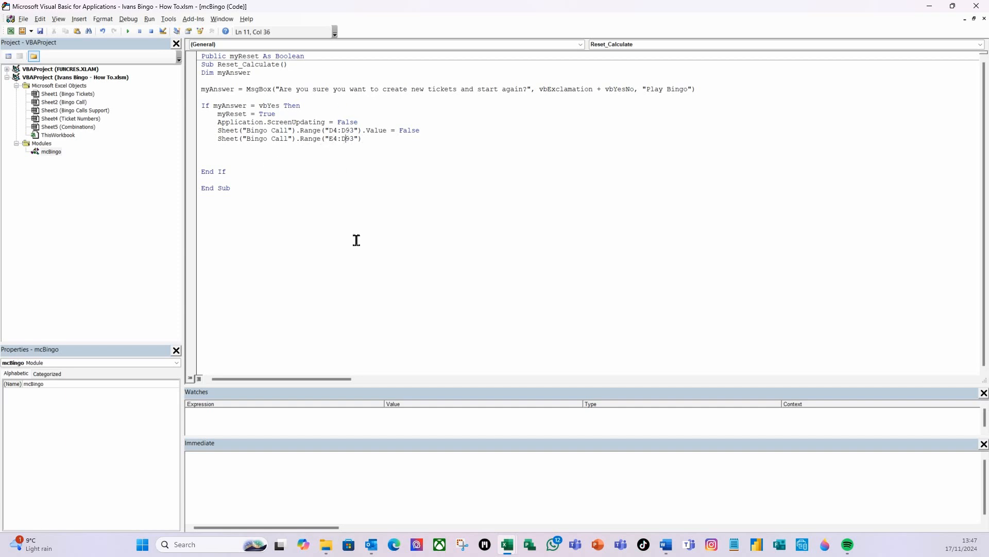
key("BackSpace")
type("E")
left_click(364, 139)
type(".cleearcontents")
key("Return")
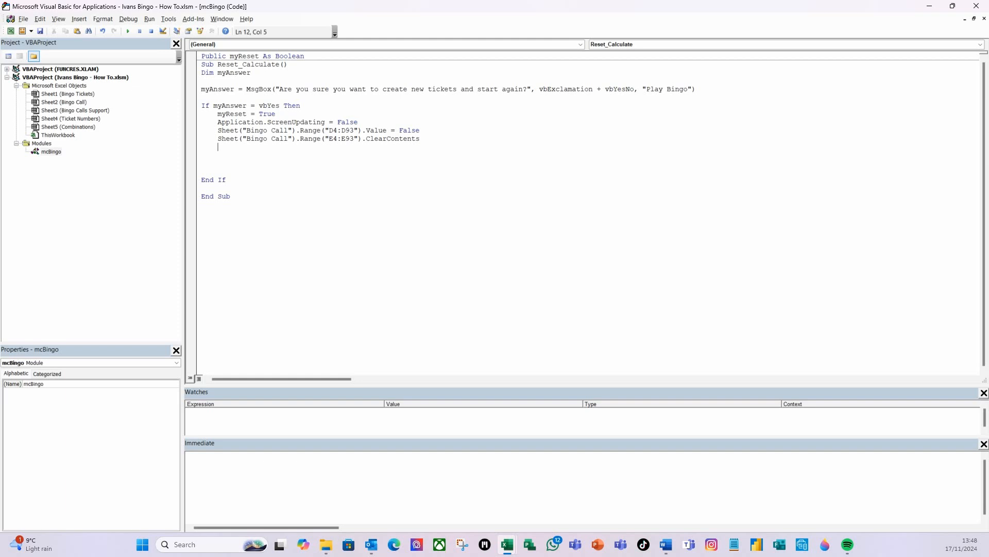
Review the called rows and comments on the Bingo Call sheet in the workbook.
left_click(10, 34)
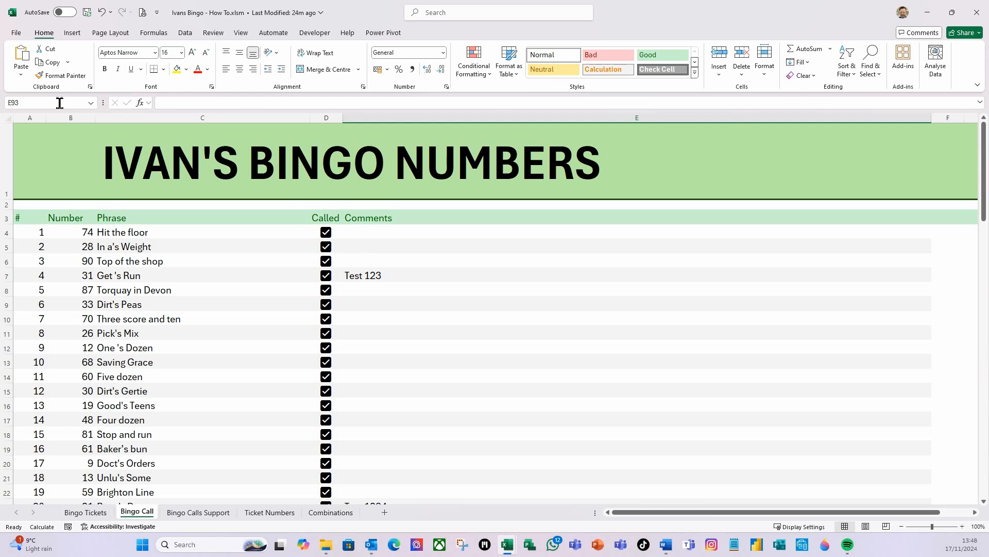
scroll(335, 287, "down", 2)
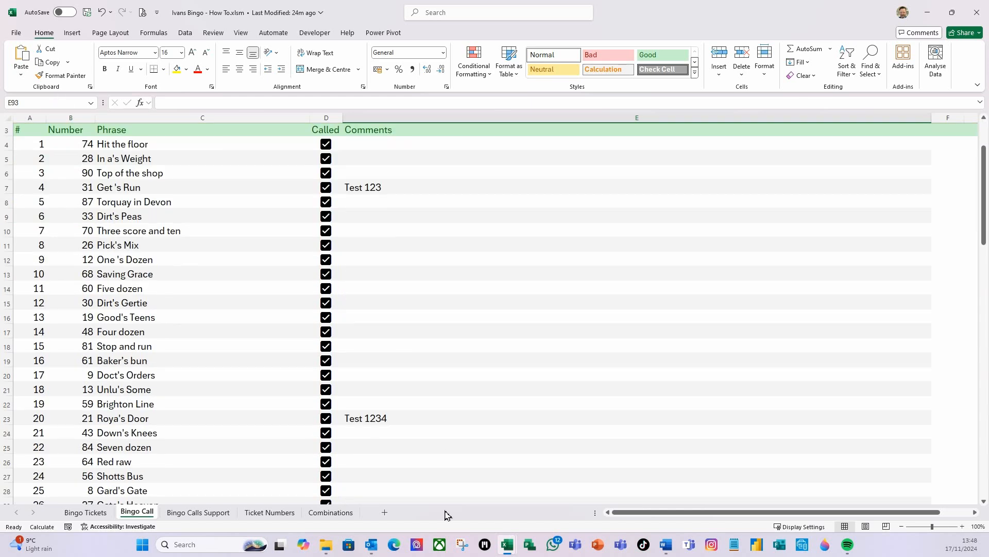
scroll(327, 358, "up", 2)
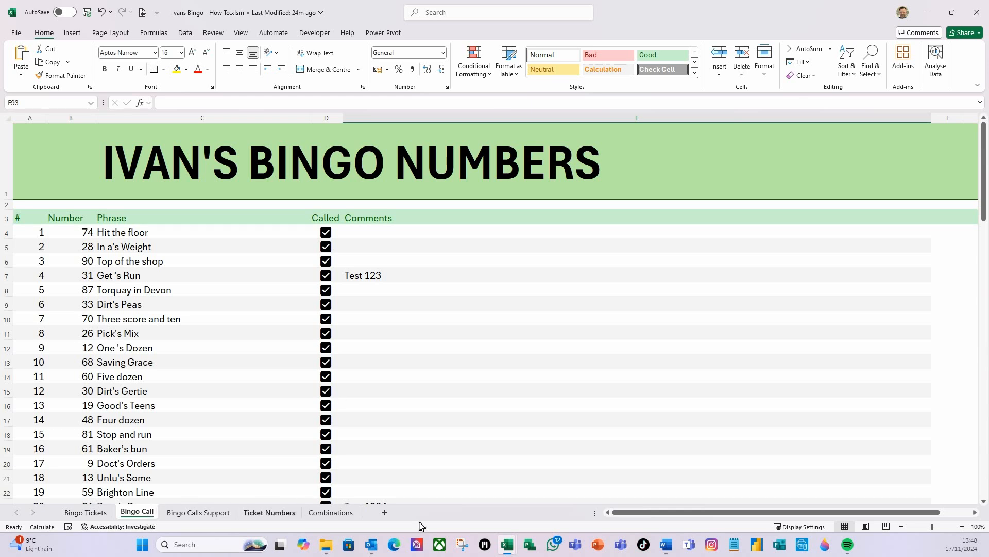
Switch to the Visual Basic editor and try to run the Reset_Calculate macro.
mouse_move(507, 546)
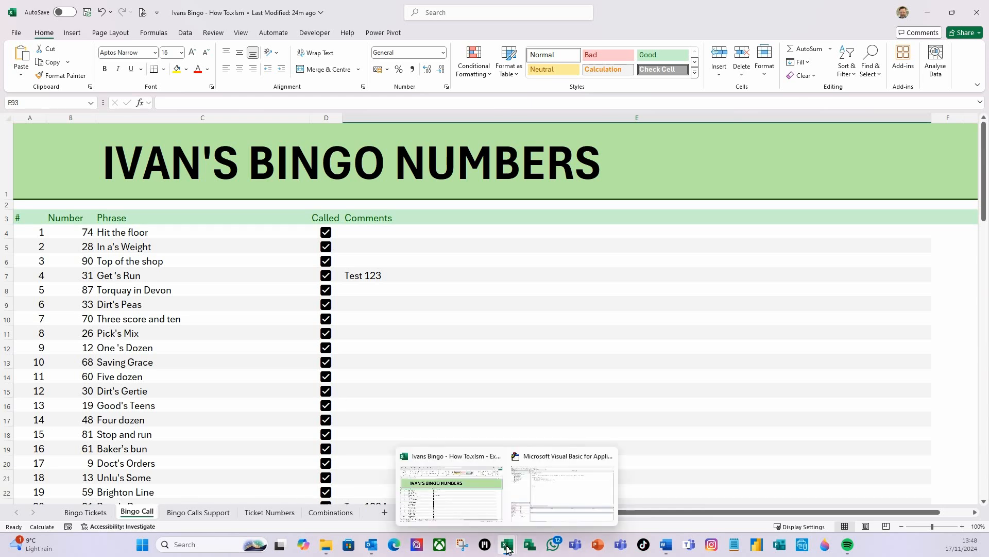
left_click(560, 491)
left_click(255, 89)
left_click(222, 73)
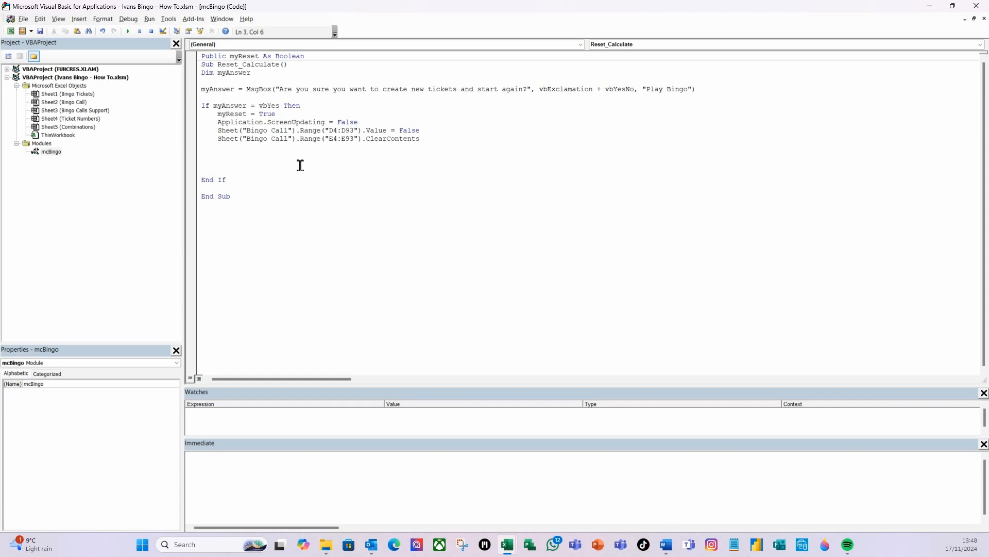
left_click(270, 106)
key("F5")
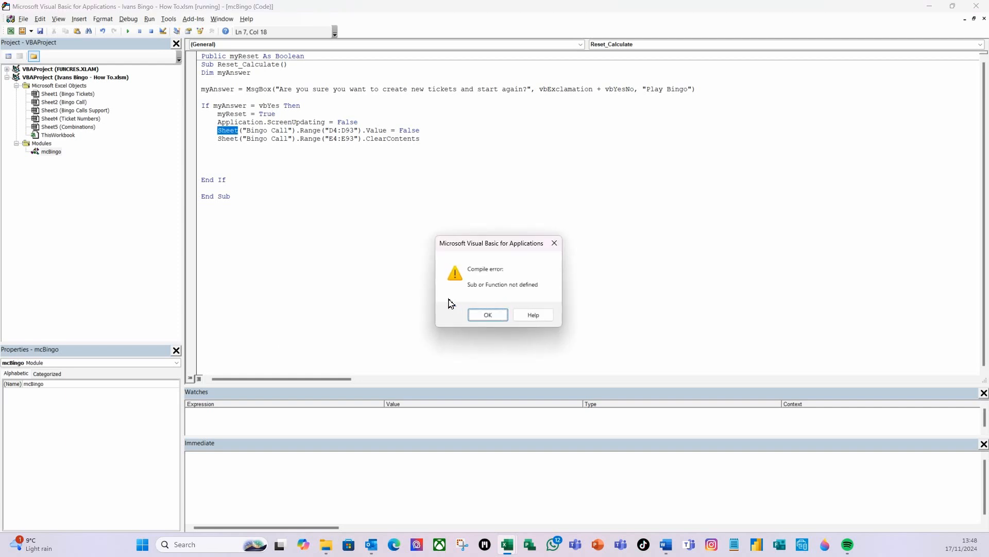
left_click(487, 316)
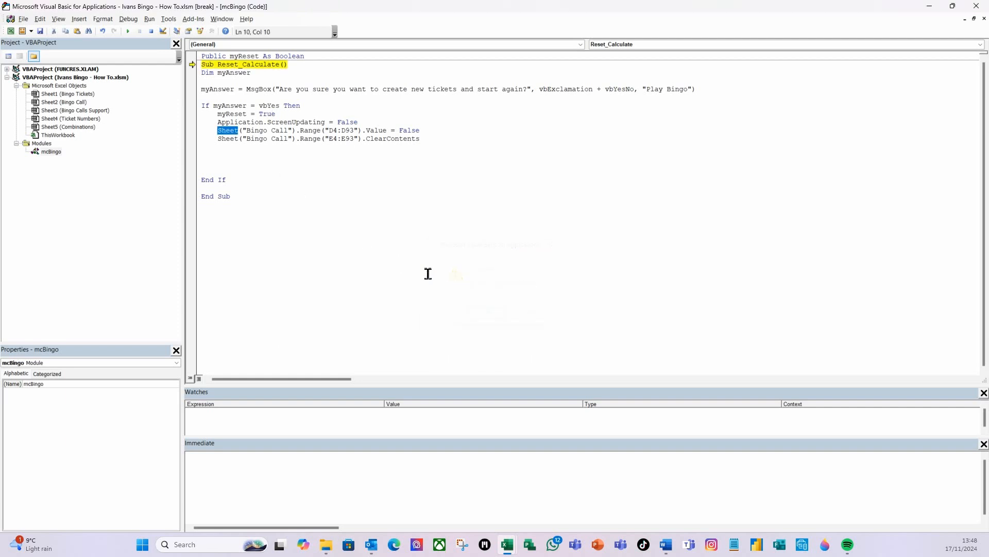
Correct Sheet to Sheets in both the D4:D93 and E4:E93 lines of Reset_Calculate.
type("s")
left_click(240, 140)
type("s")
Step through Reset_Calculate to its confirmation message and answer No to test the cancel path.
left_click(284, 109)
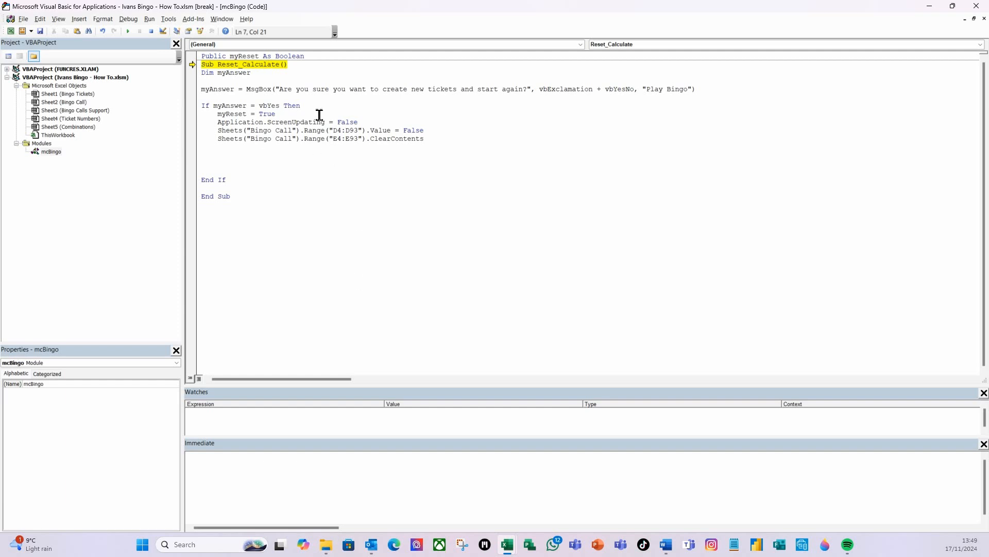
key("F8")
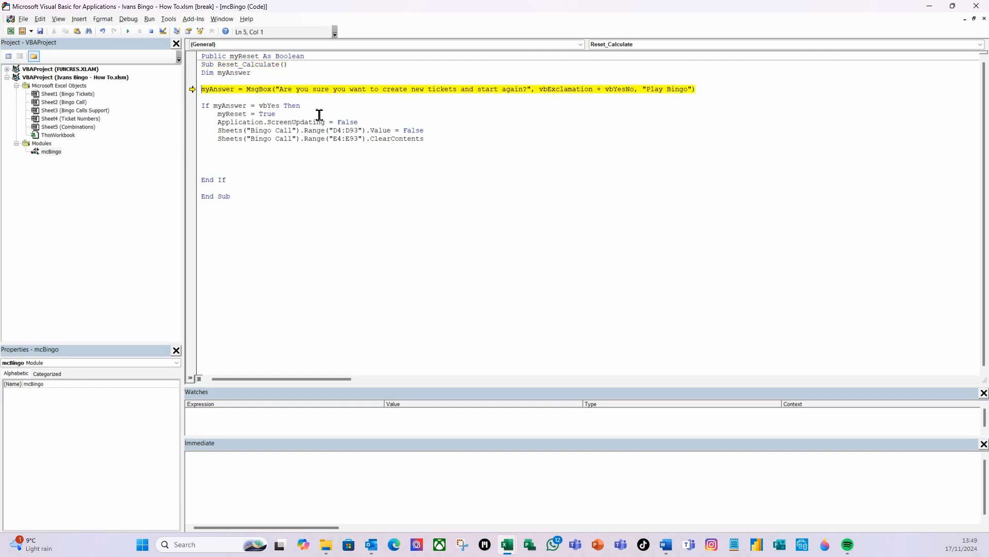
key("F8")
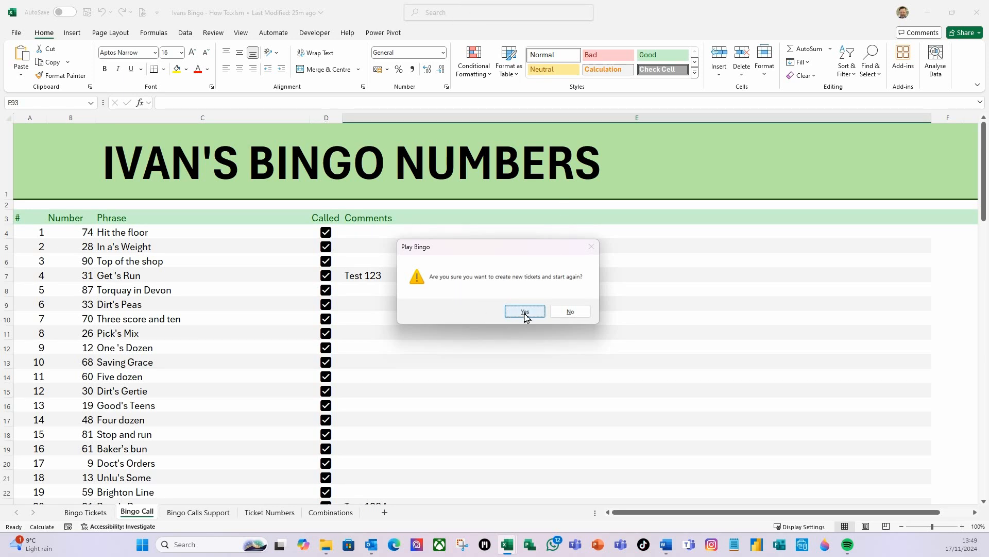
left_click(567, 312)
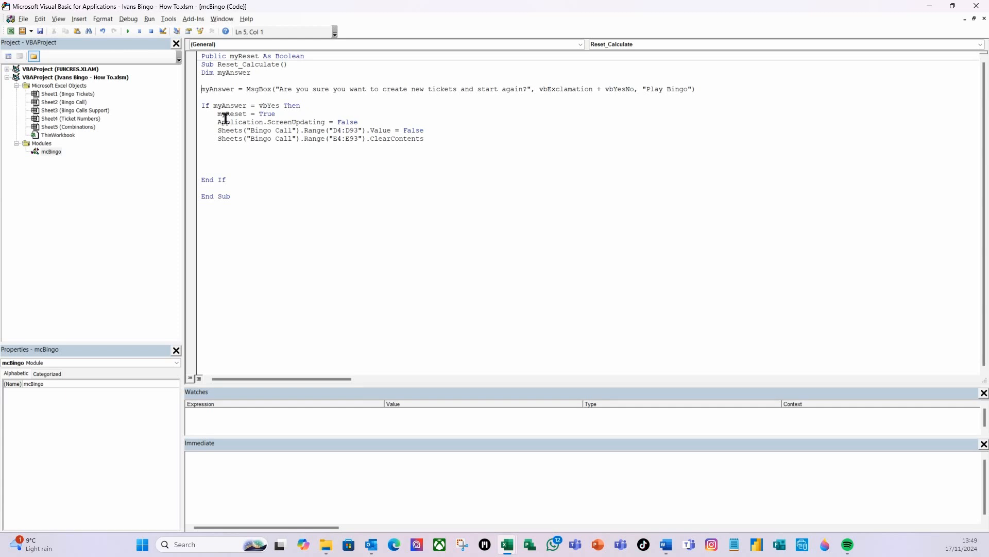
Restart stepping through Reset_Calculate, answer Yes to the confirmation, and advance to the line that unticks D4:D93.
left_click(247, 130)
left_click(247, 90)
key("F8")
key("F8")
key("F8")
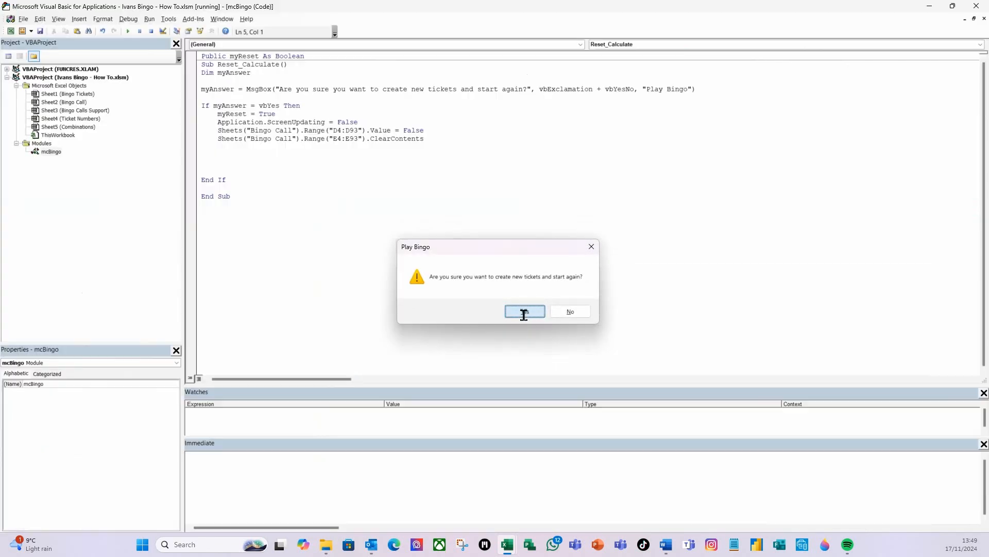
left_click(524, 311)
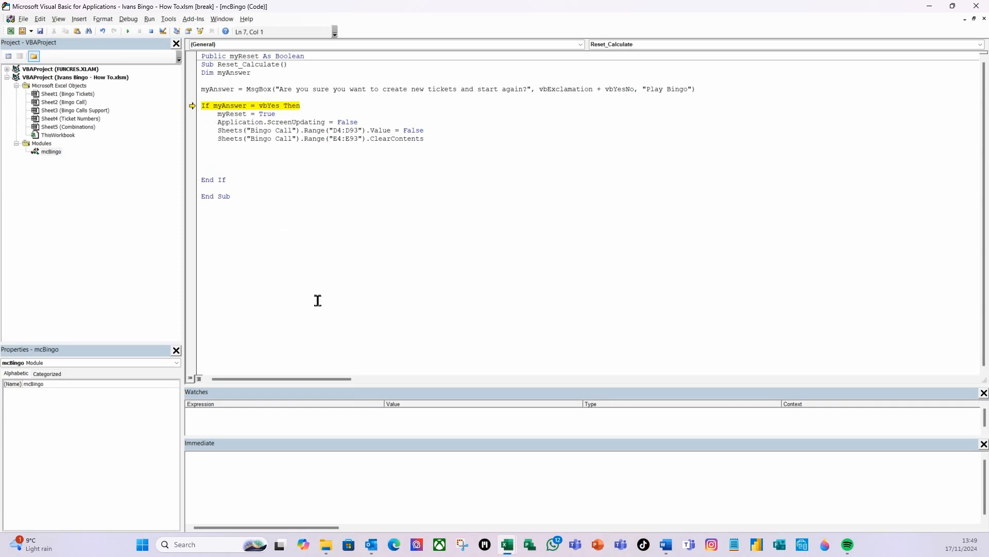
key("F8")
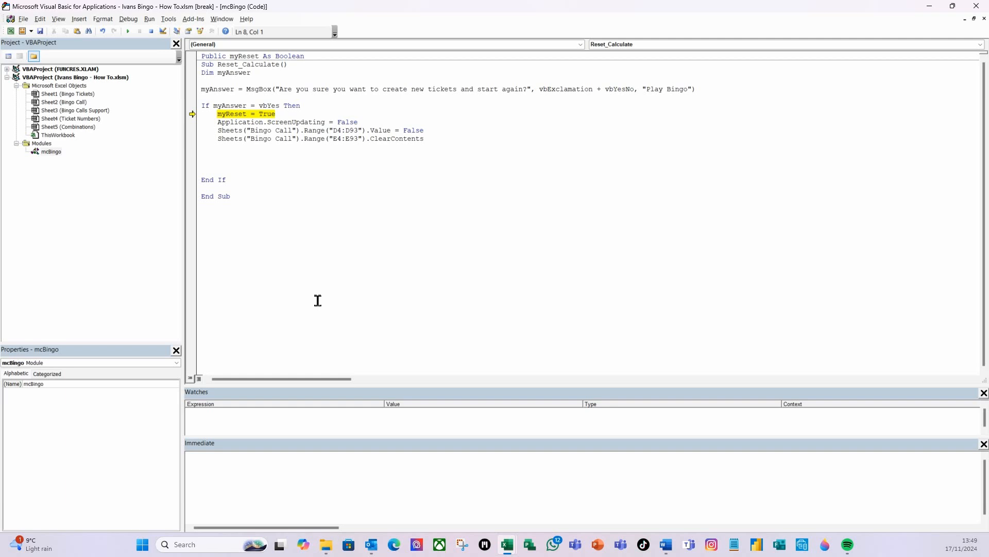
key("F8")
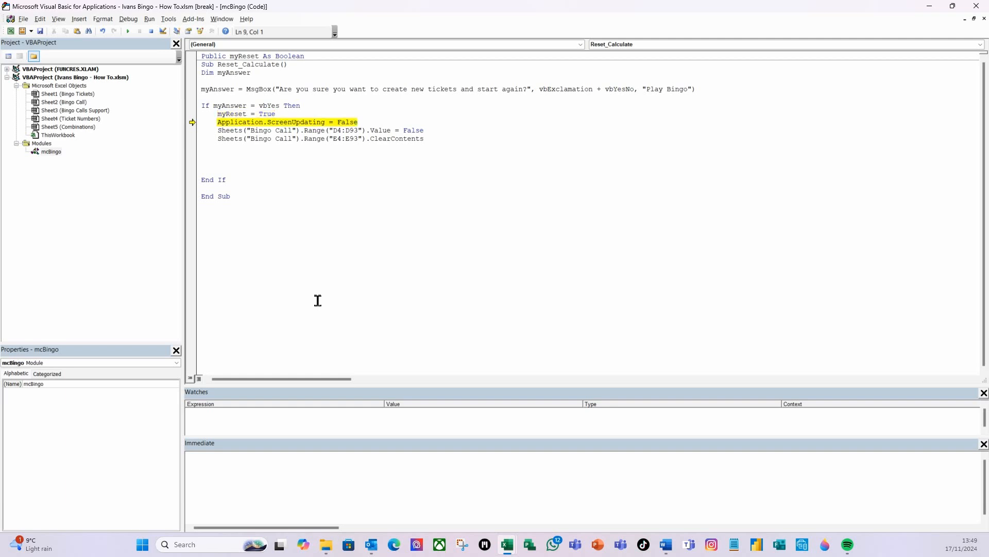
key("F8")
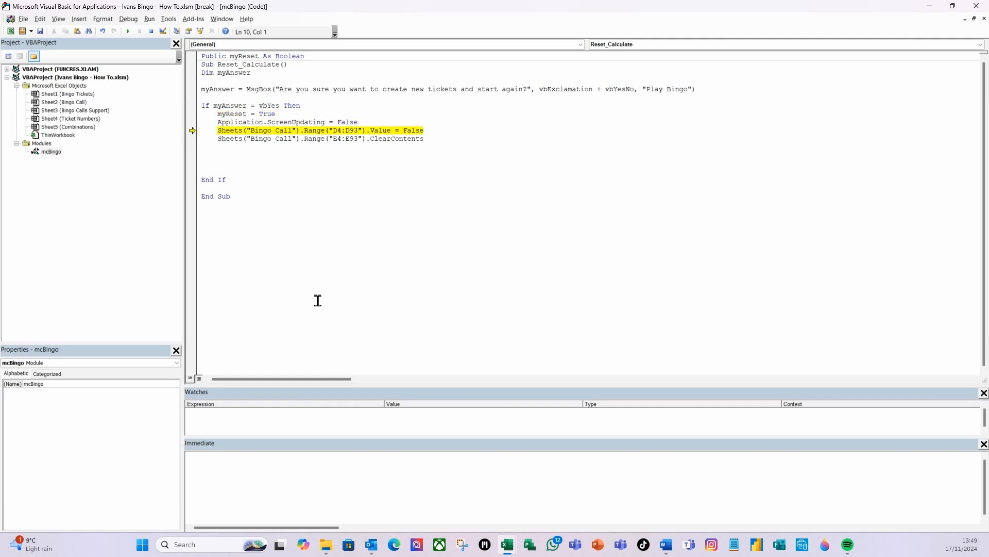
Step through the unticking and comment-clearing lines, including the triggered Worksheet_Change code, until Reset_Calculate ends.
key("F8")
key("F8")
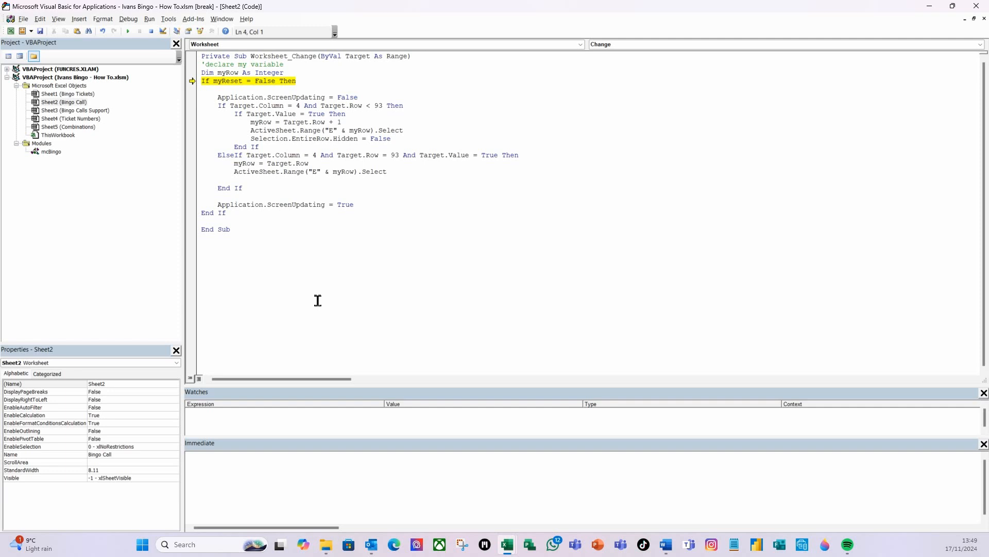
key("F8")
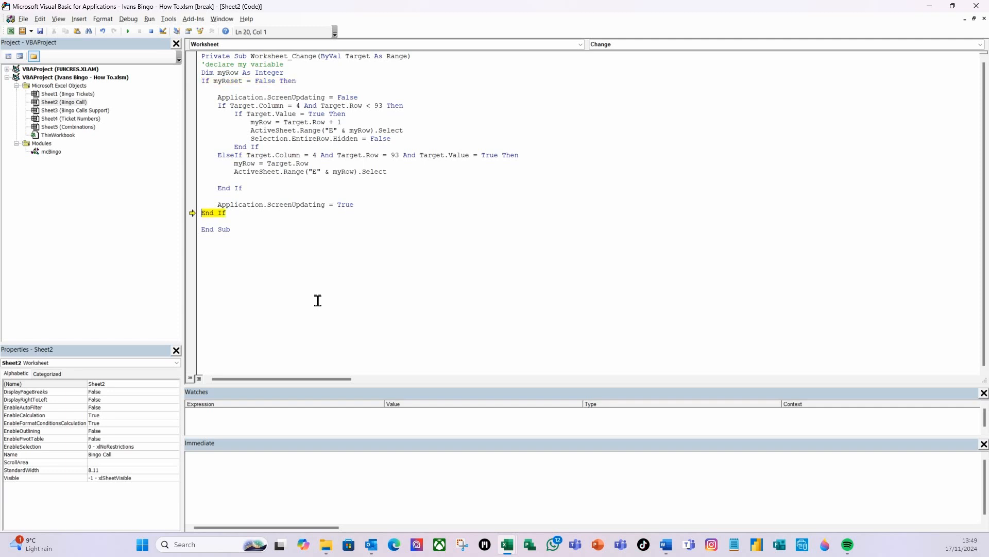
key("F8")
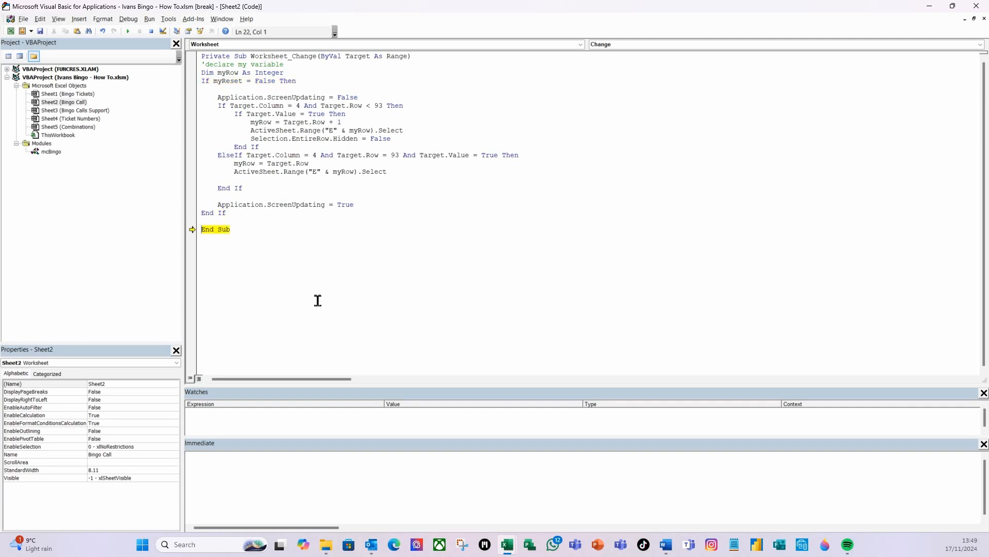
key("F8")
key("F8")
key("F8")
key("F8")
key("F8")
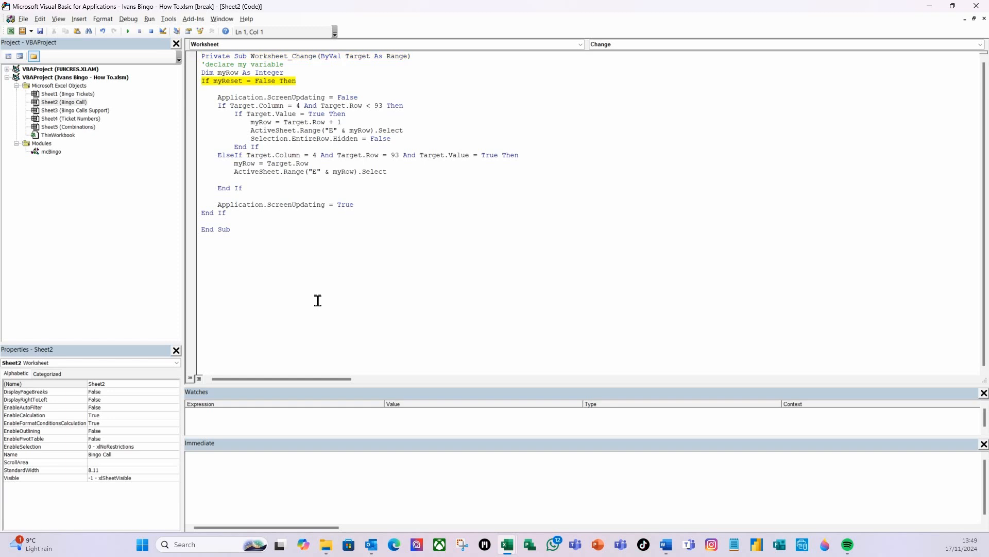
key("F8")
key("F8")
key("F8")
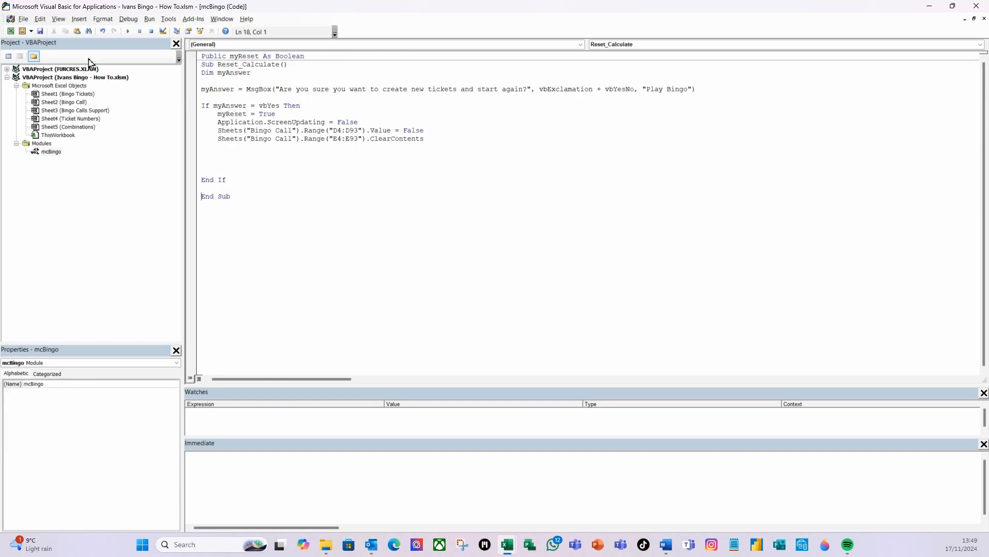
Switch to the workbook and check the Called and Comments columns on the Bingo Call sheet.
left_click(11, 31)
left_click(461, 316)
scroll(200, 346, "down", 4)
scroll(200, 346, "down", 2)
scroll(199, 346, "up", 6)
scroll(201, 345, "up", 2)
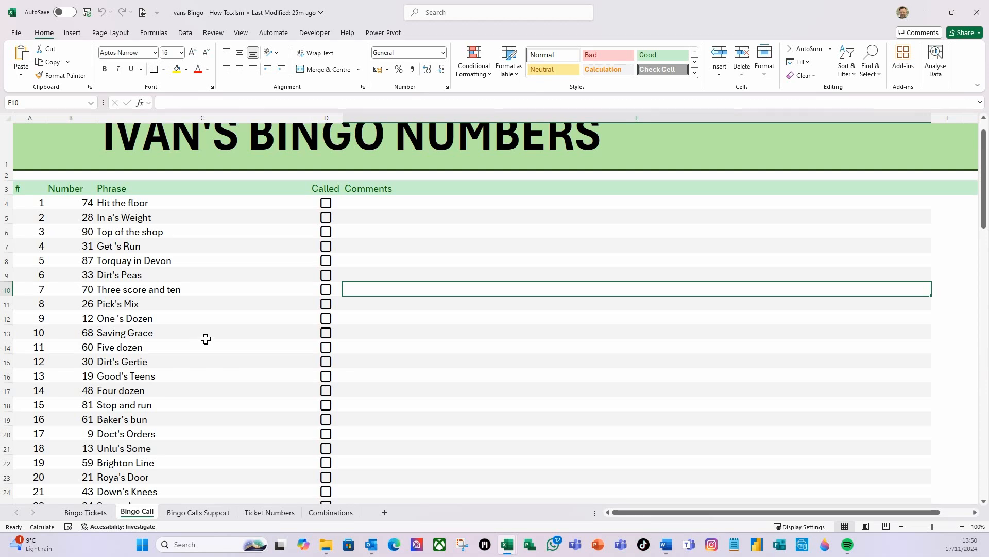
Unlock the Called and Comments cells D4:E93 on the Bingo Call sheet by turning off Locked protection.
left_click(381, 206)
key("Left")
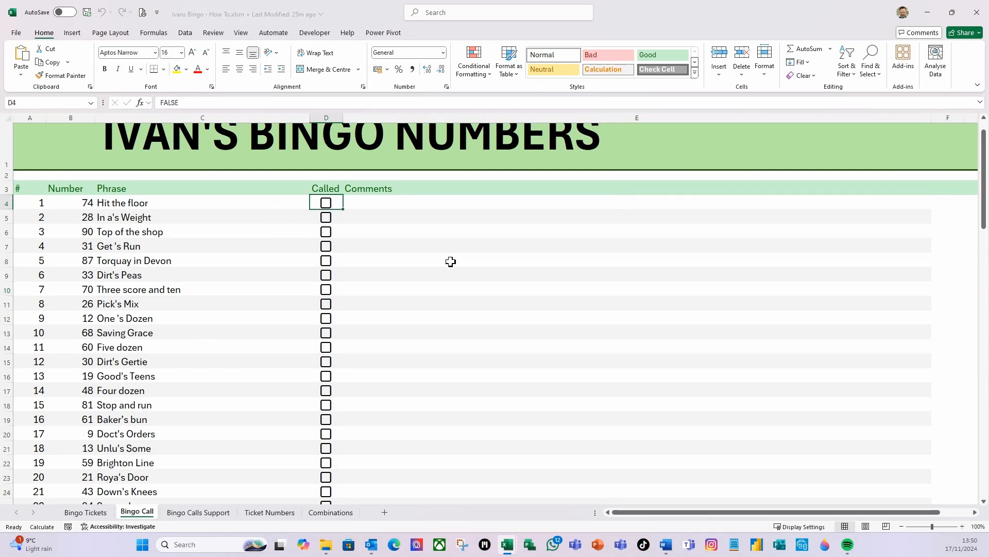
key("shift+Right")
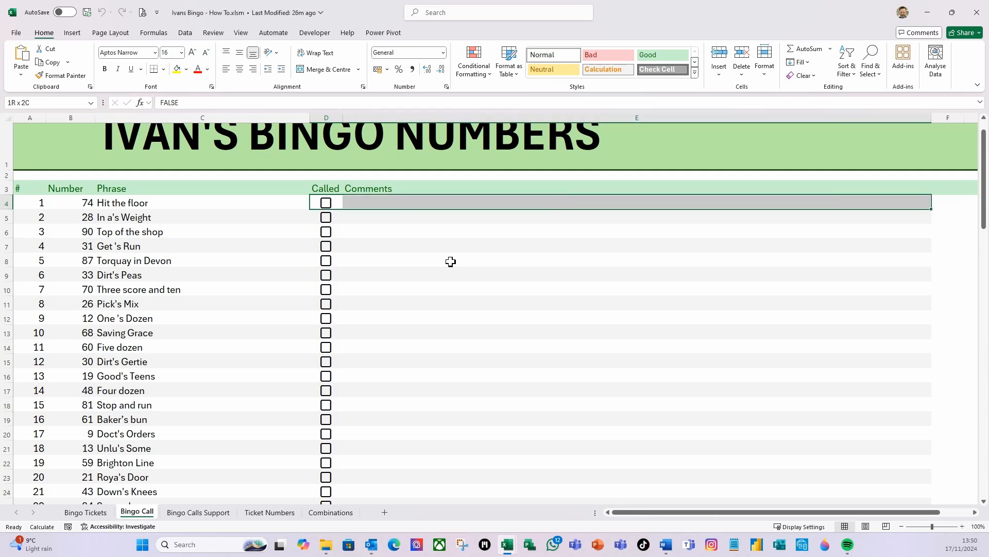
key("ctrl+shift+Down")
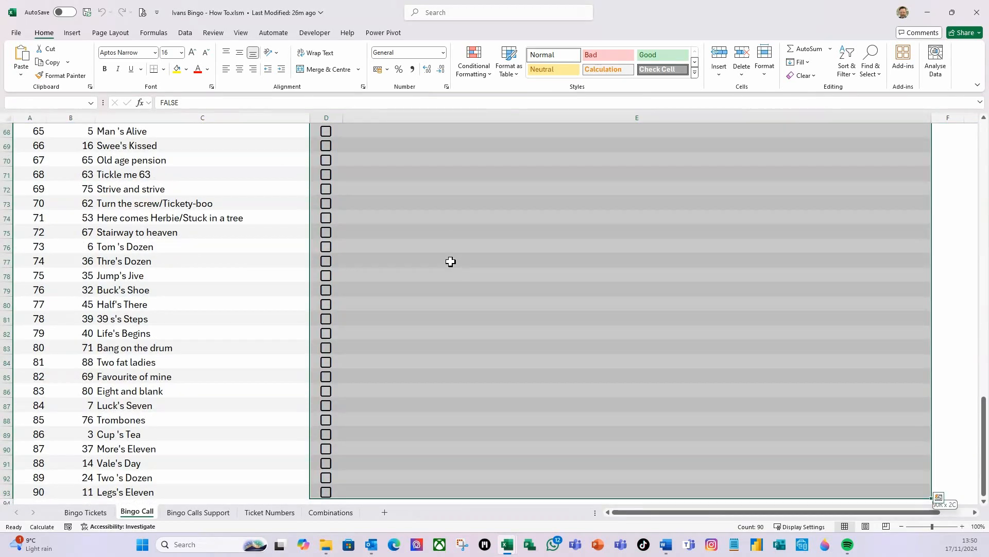
key("ctrl+1")
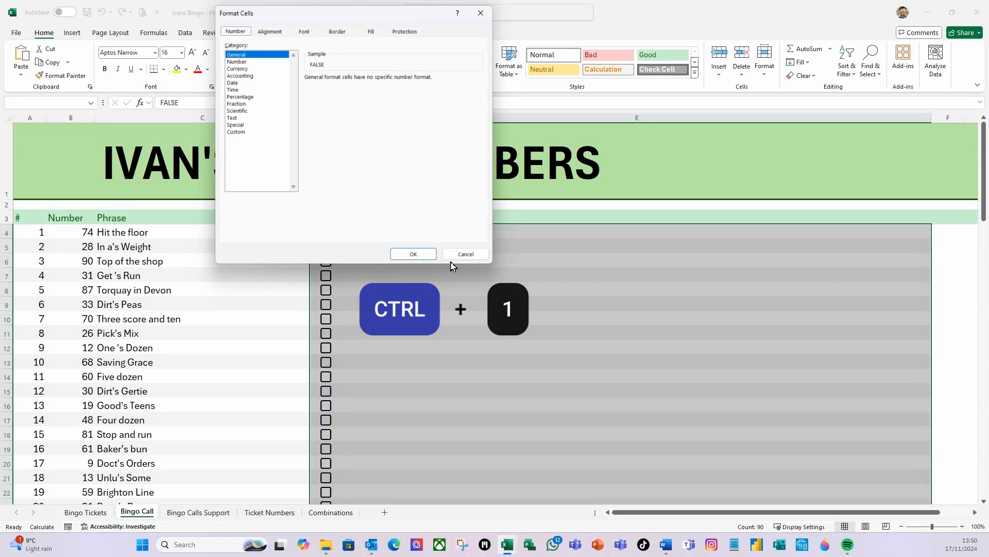
left_click(405, 32)
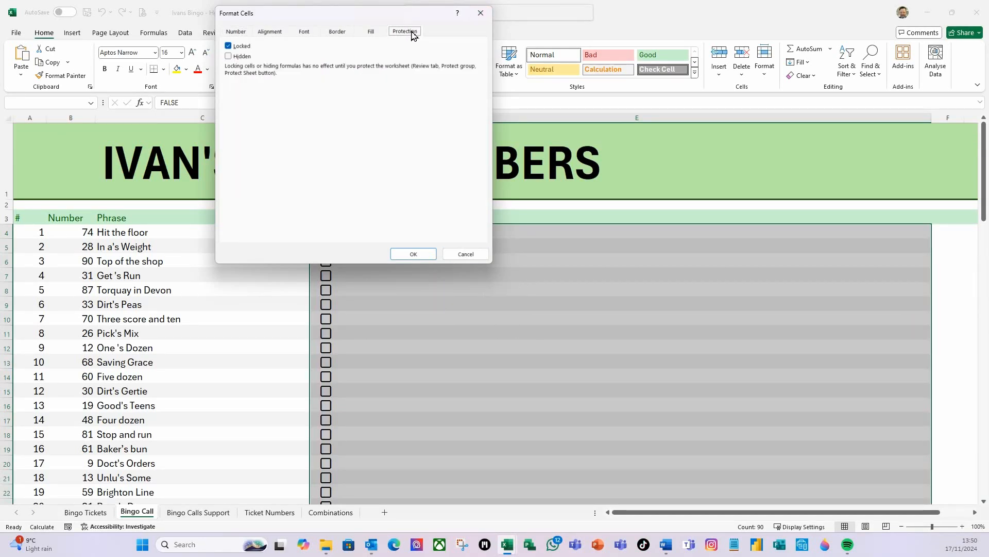
left_click(229, 46)
left_click(415, 254)
left_click(396, 255)
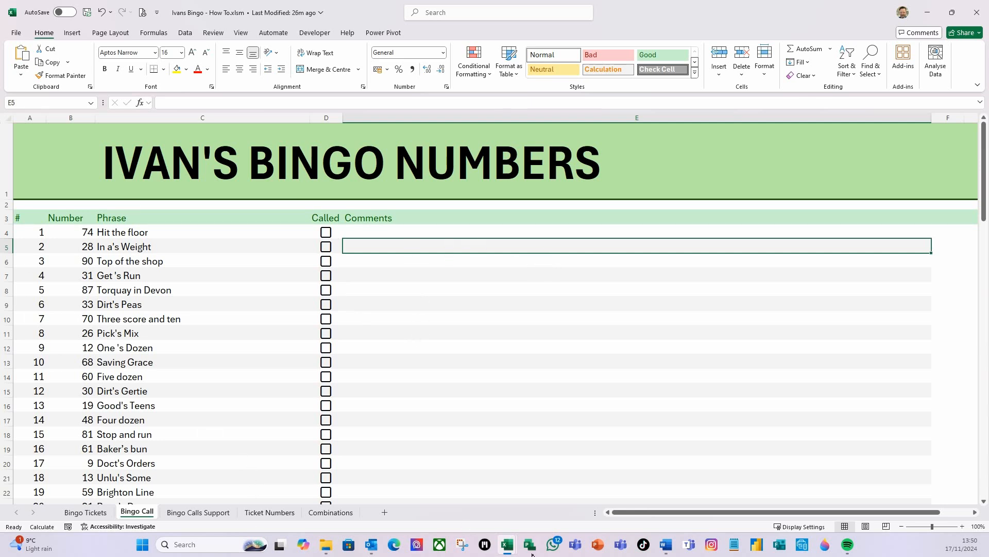
In the Visual Basic editor, add the comment 'Bingo Strip Recalc in sequence below the ClearContents line of Reset_Calculate.
mouse_move(509, 551)
left_click(564, 498)
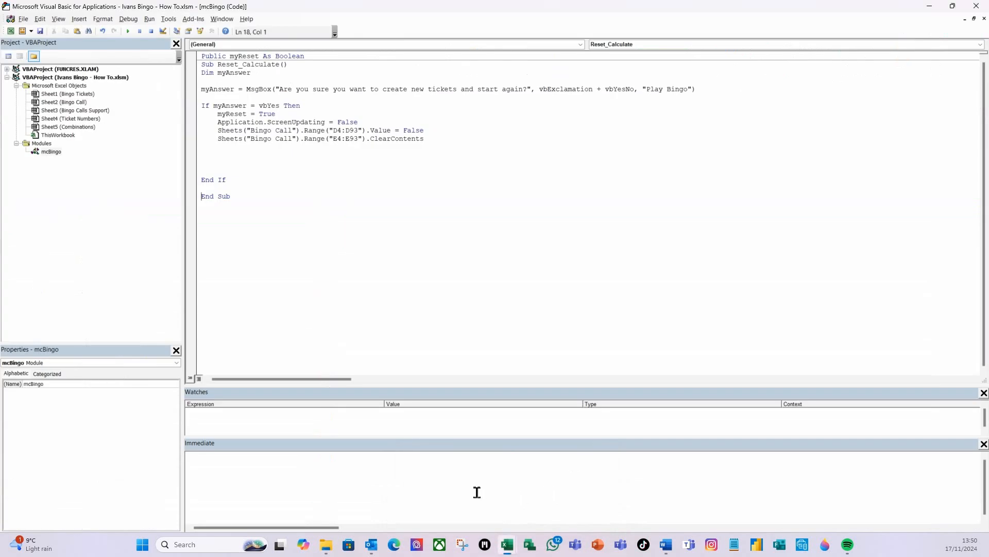
left_click(220, 148)
key("Return")
type("'Bingo")
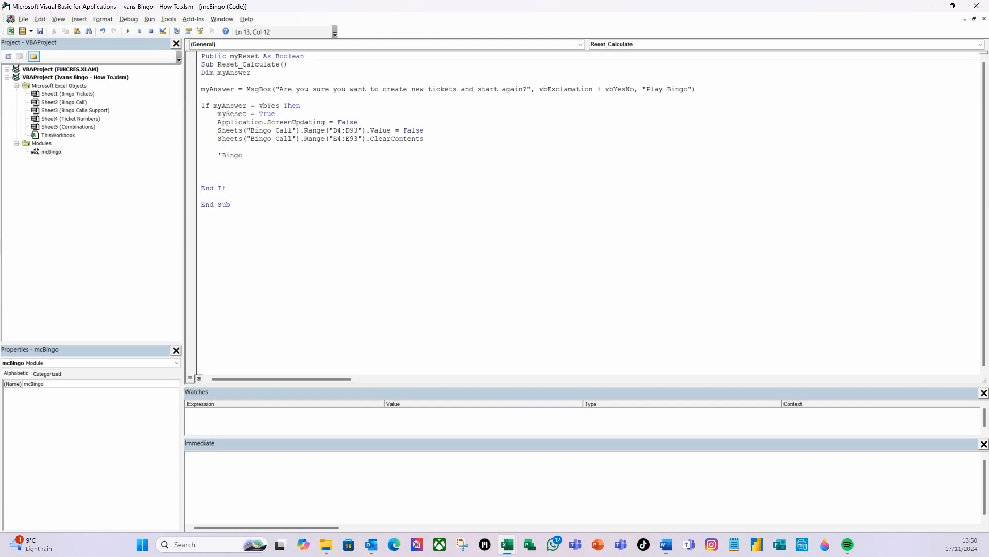
type("Strip Recalc in sequence")
key("Return")
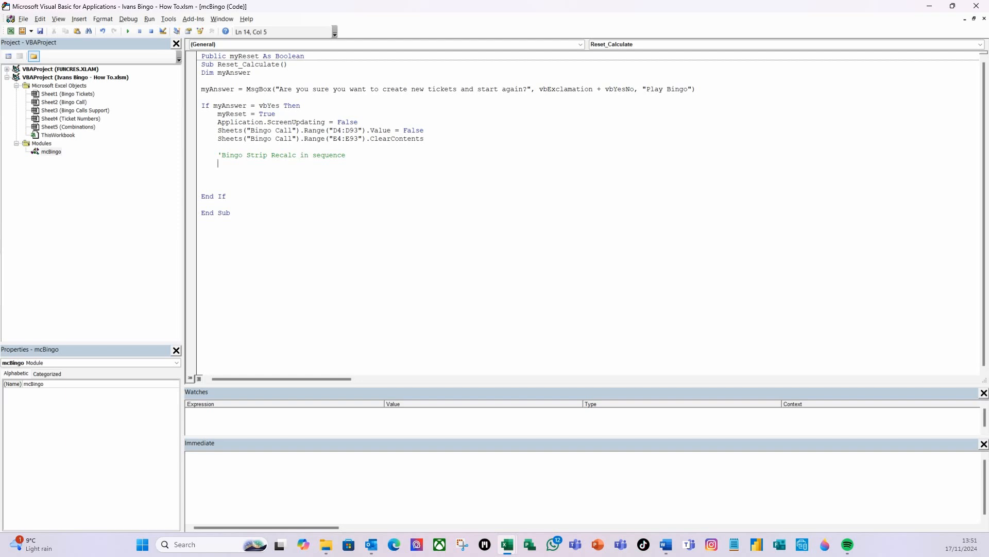
Below the comment, add the lines Sheets("Ticket Numbers").Calculate and Sheets("Bingo Tickets").Calculate.
type("sheets")
type("(")
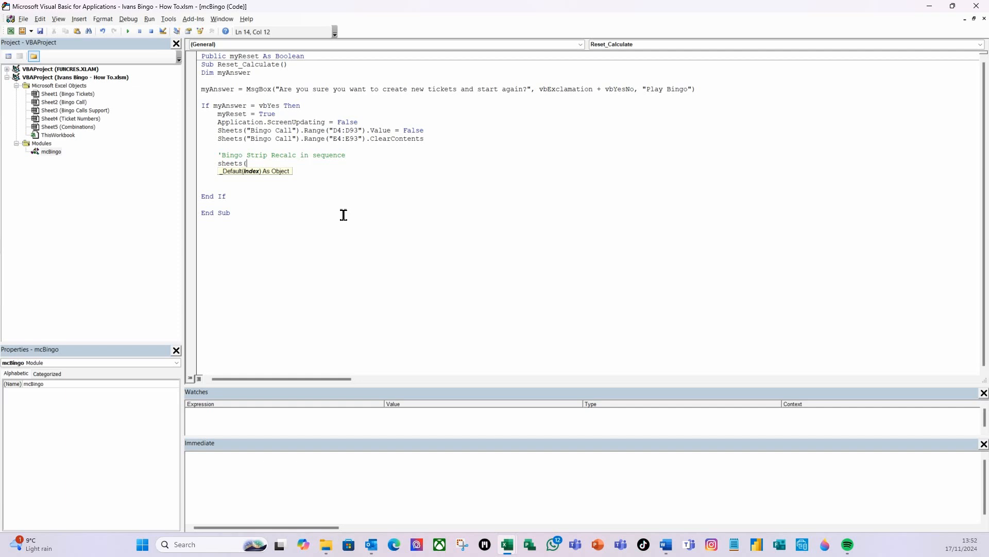
type("\"Ticket Numbers\")")
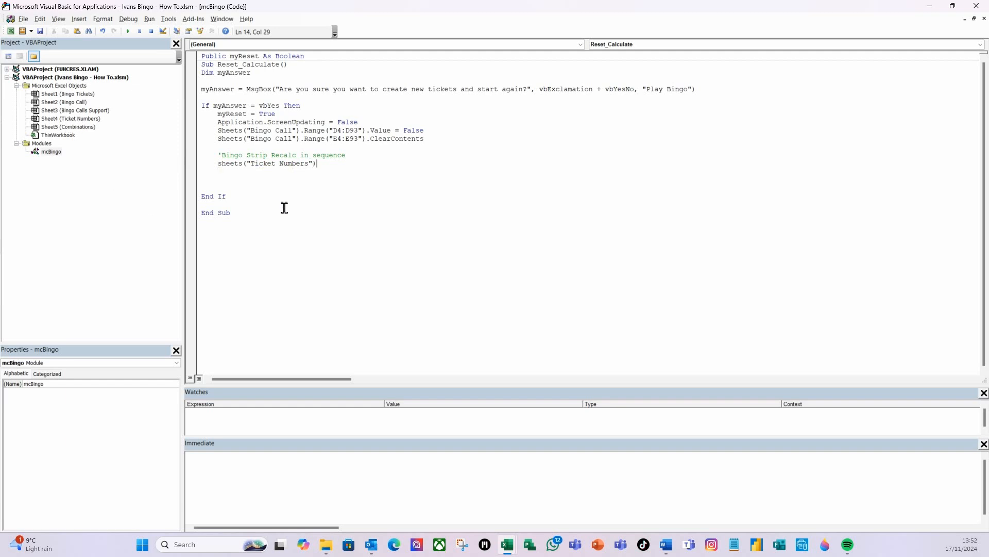
type(".calculate")
key("Return")
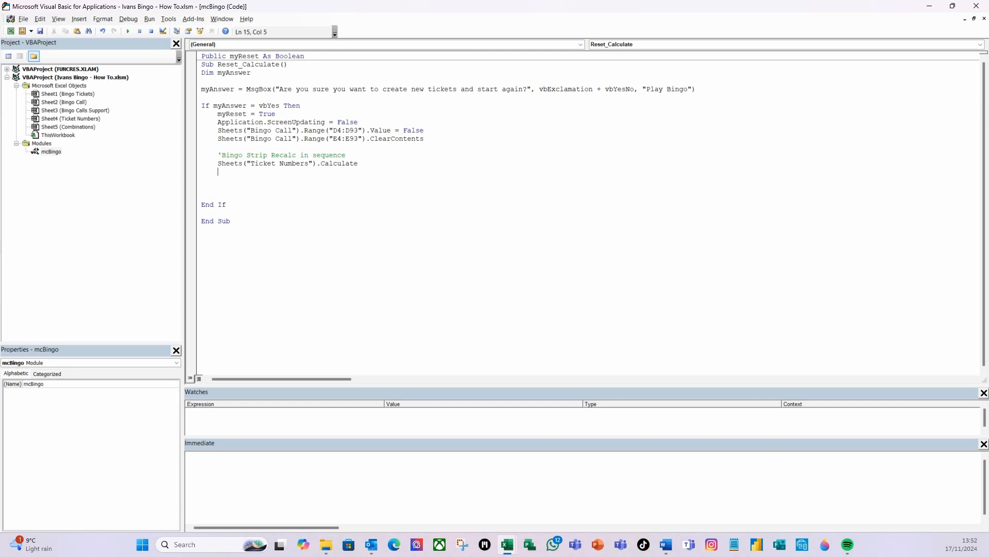
type("sheets(\"")
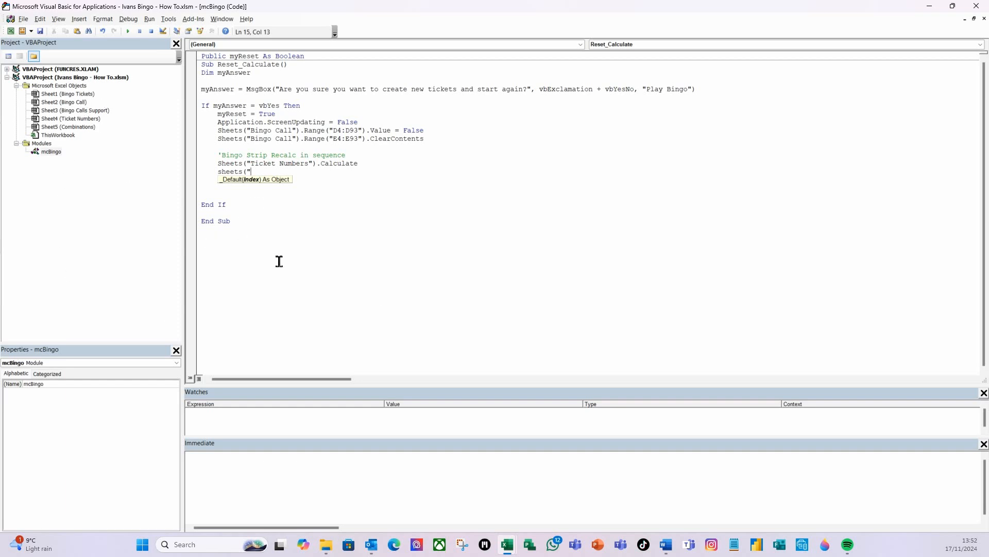
type("Bingo Tickets\").calculate")
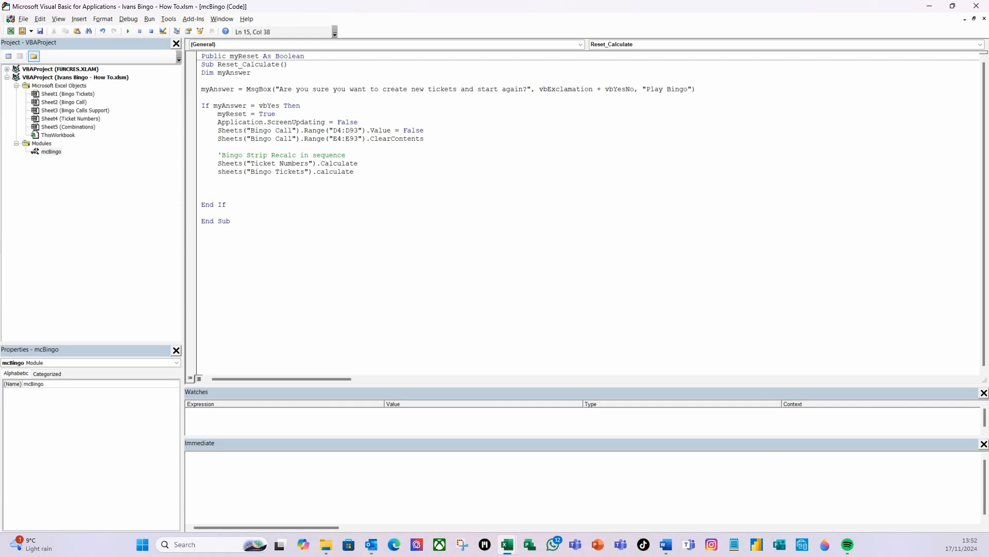
key("Return")
Add the line Sheets("Bingo Call").Calculate below the Bingo Tickets calculation line in Reset_Calculate.
type("sheets(")
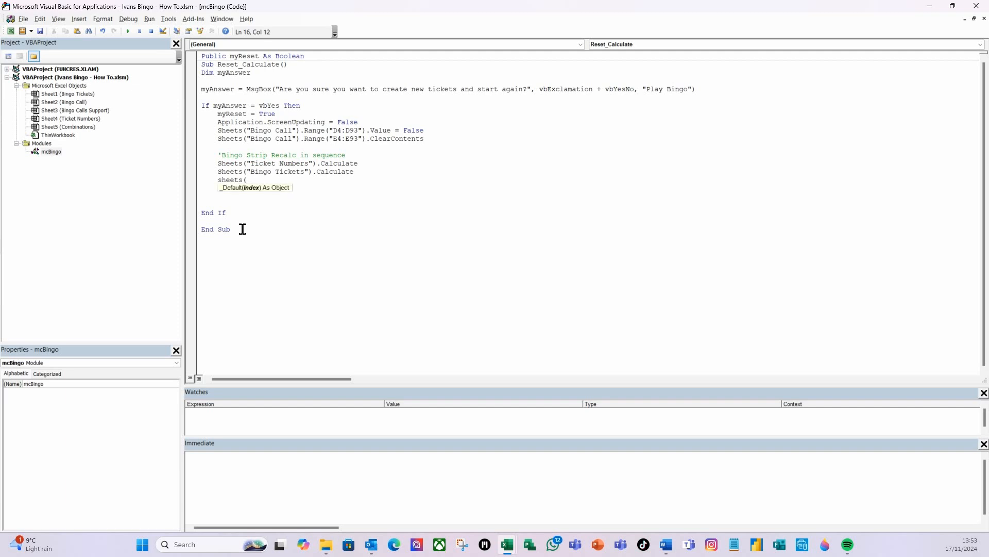
type("\"Bingo Call\")")
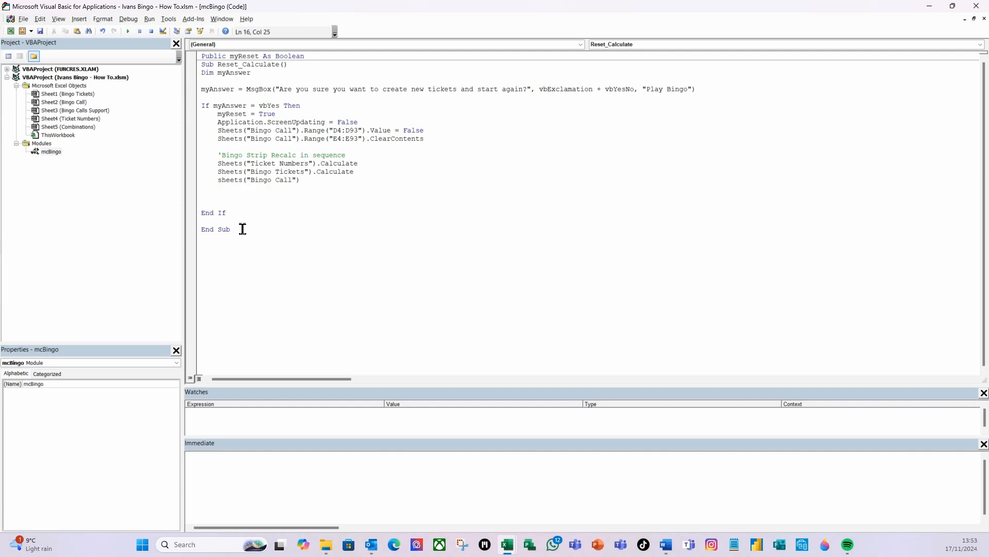
type(".calculate")
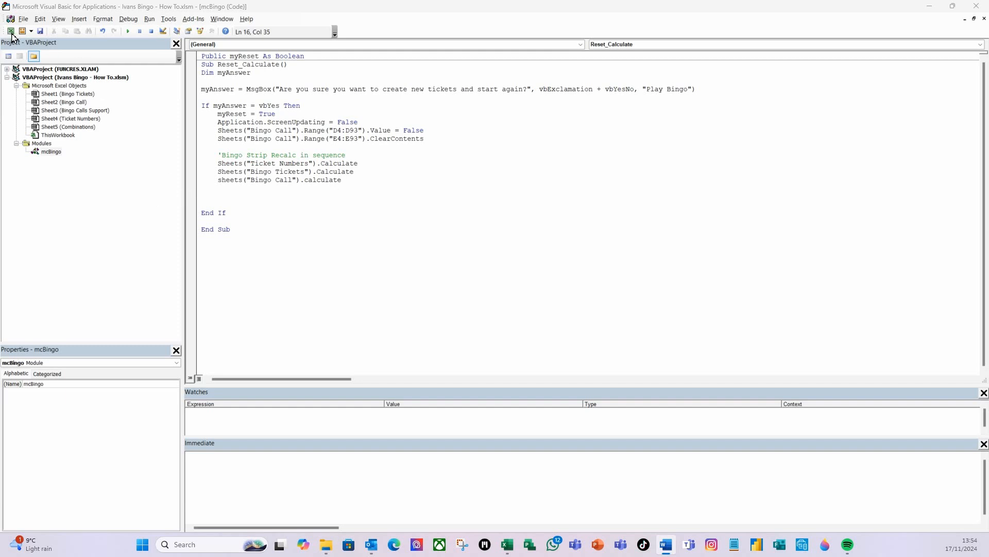
left_click(251, 122)
left_click(238, 81)
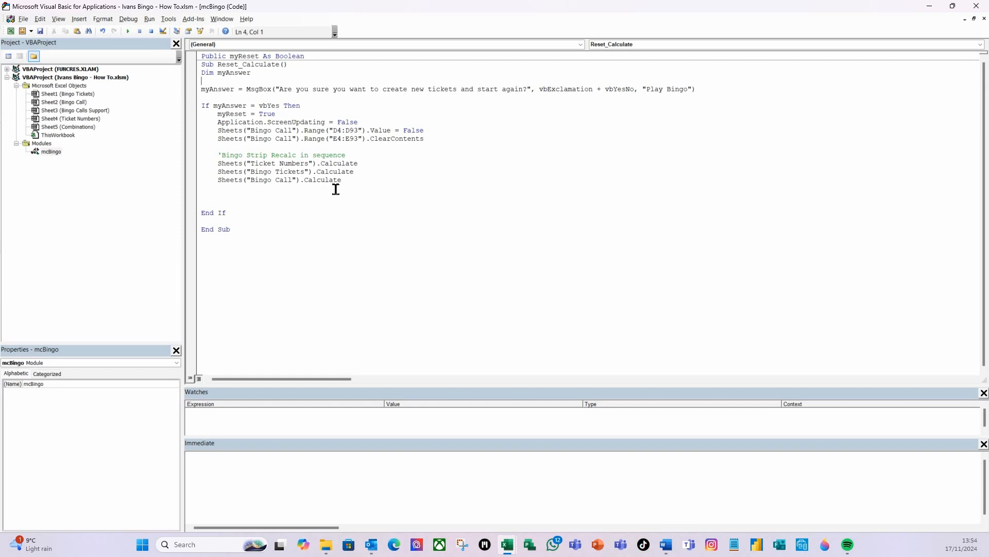
Switch to the workbook and check the current numbers on the Bingo Tickets and Bingo Call sheets.
left_click(10, 30)
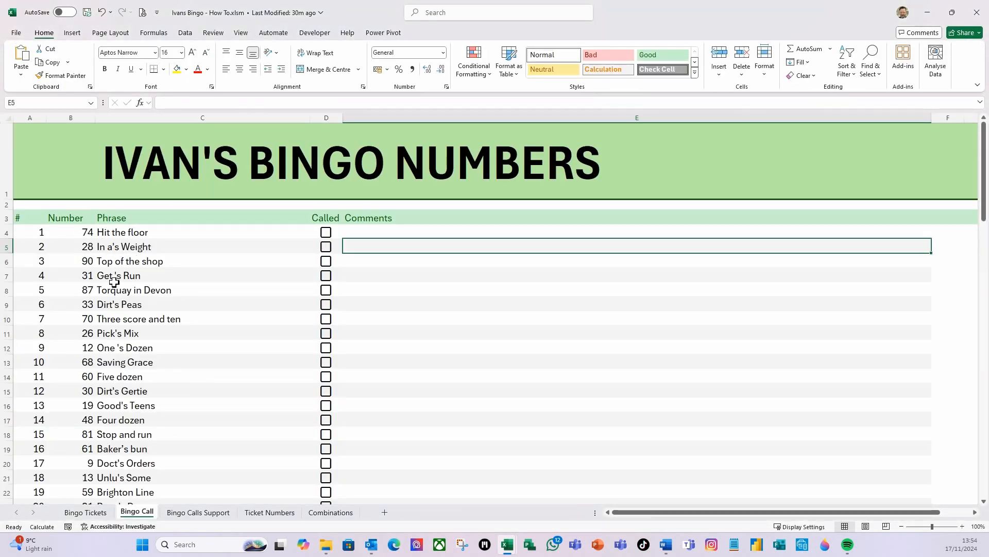
left_click(93, 512)
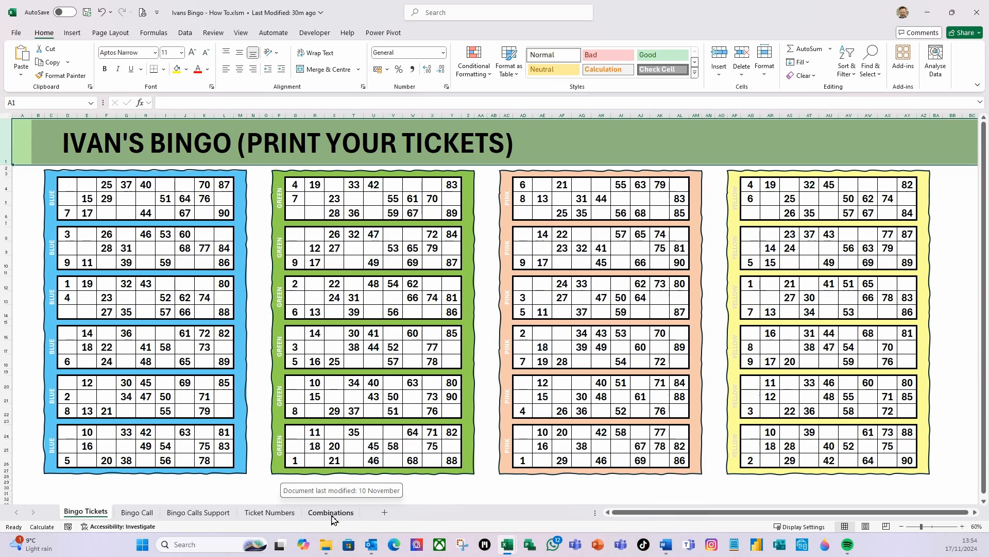
left_click(138, 512)
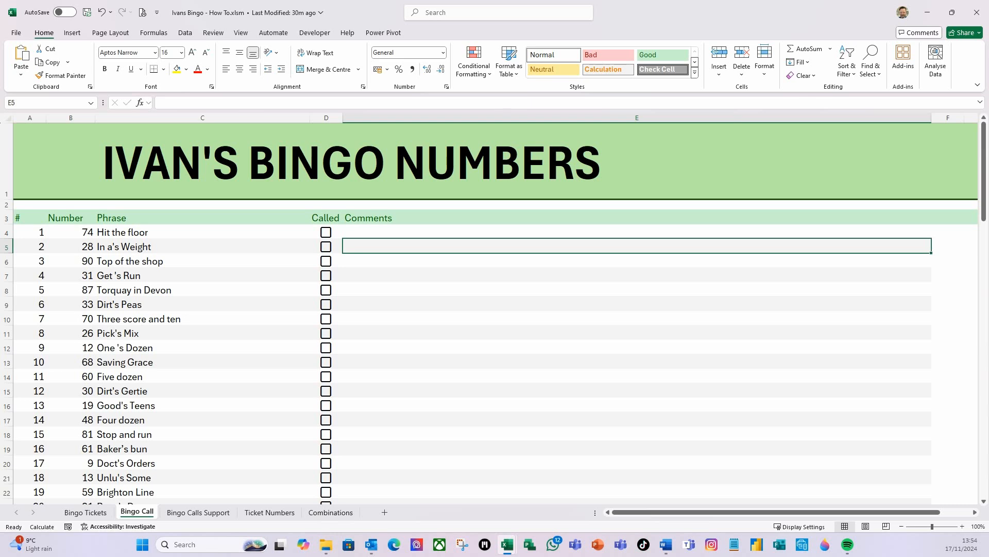
In the Visual Basic editor, start running Reset_Calculate line by line and answer Yes to the new tickets question.
key("alt+F11")
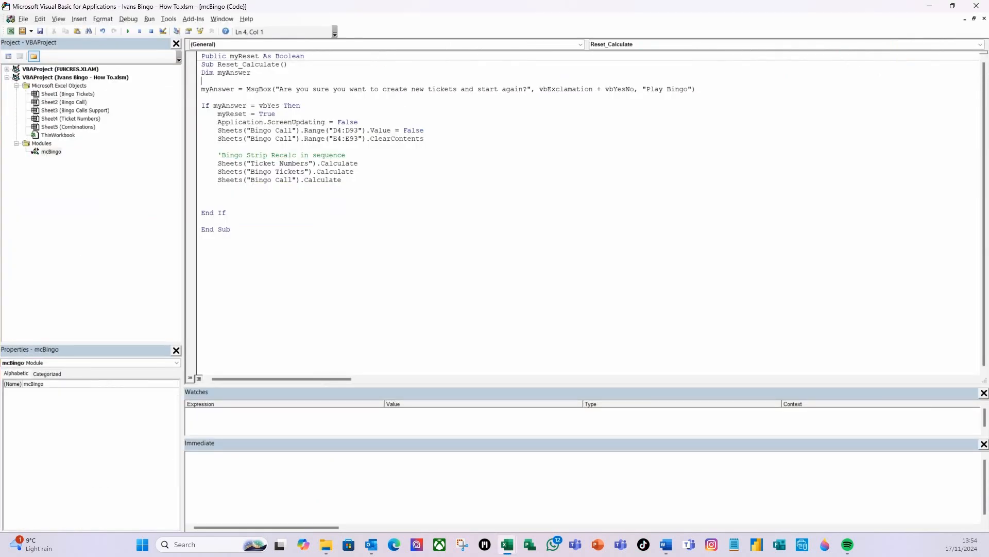
left_click(292, 105)
key("F8")
key("F8")
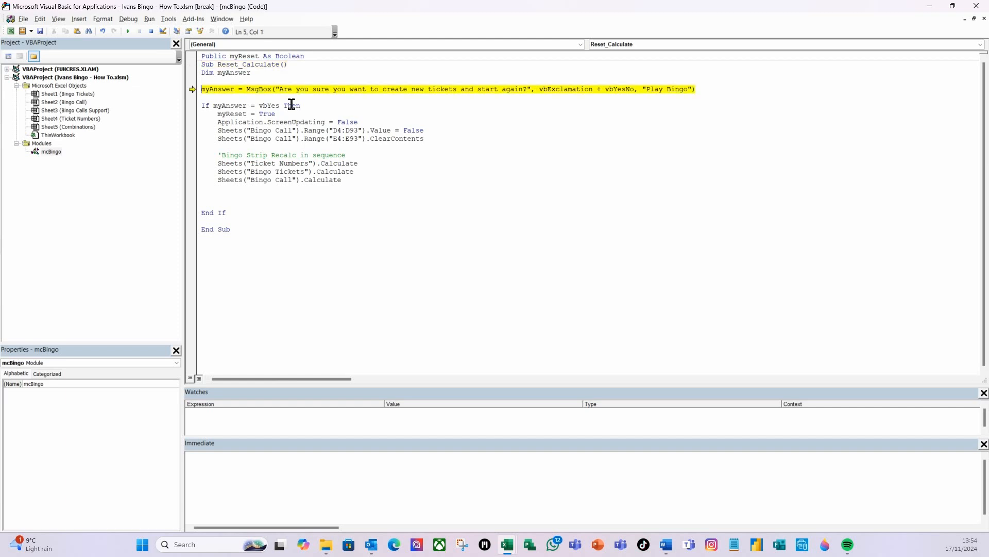
key("F8")
left_click(524, 311)
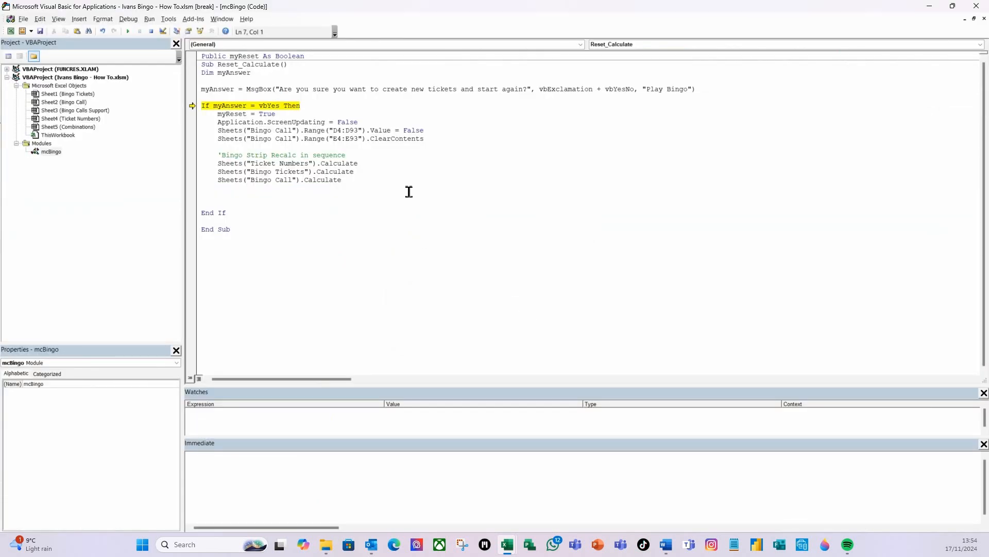
Step through the Reset_Calculate lines that clear D4:D93 and E4:E93, including the Worksheet_Change code they trigger.
key("F8")
key("F8")
key("F8")
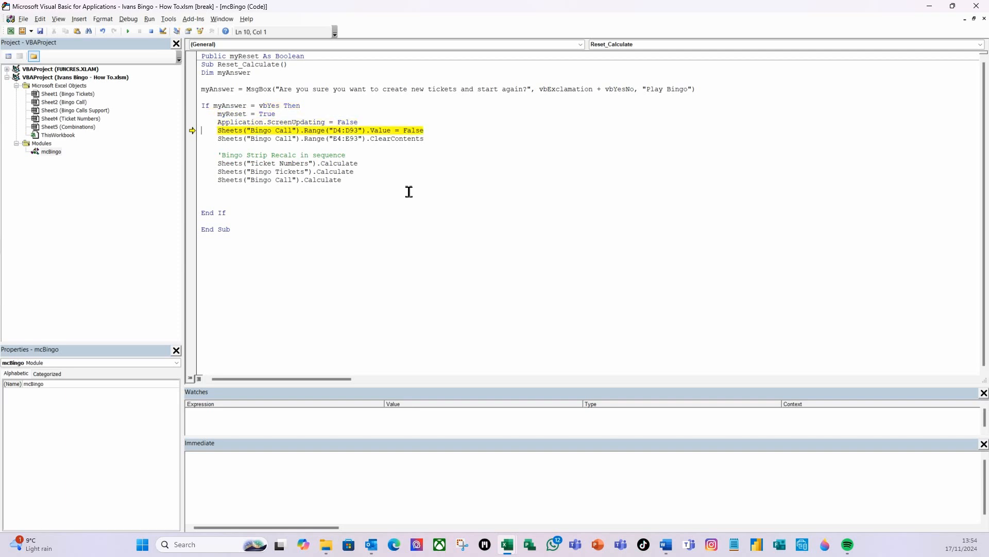
key("F8")
key("F8")
key("F8")
key("F8")
key("F8")
key("F8")
key("F8")
key("F8")
key("F8")
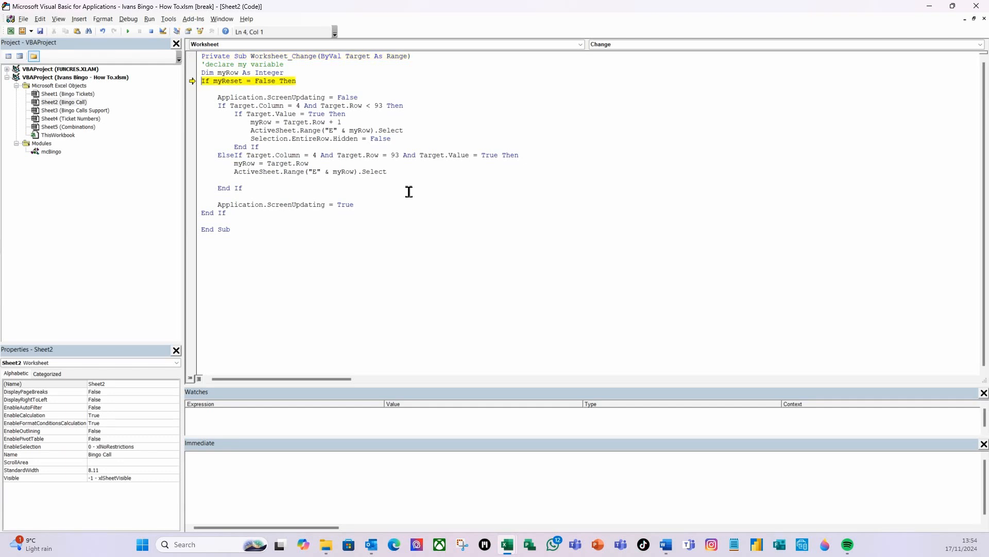
key("F8")
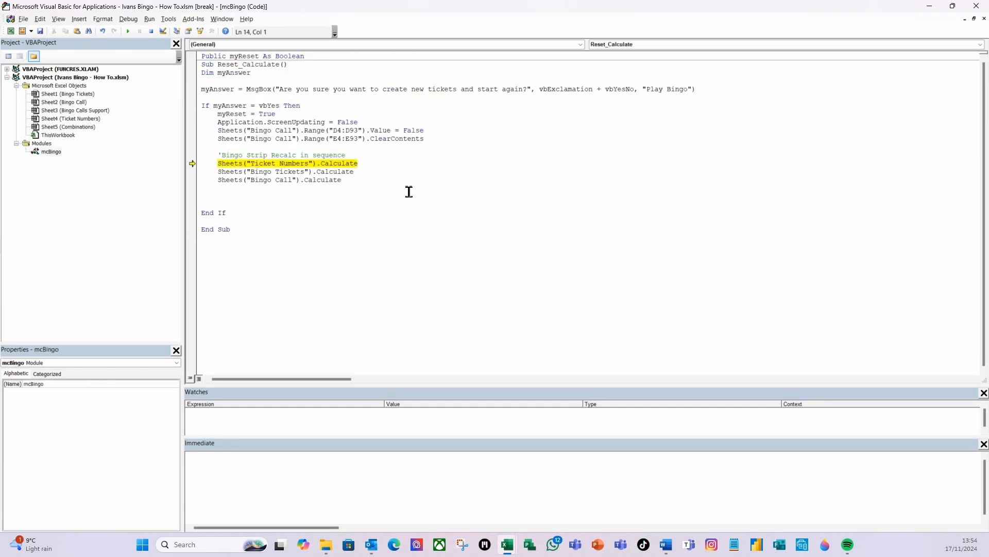
Step through the Ticket Numbers, Bingo Tickets and Bingo Call calculation lines to the end of the macro.
key("F8")
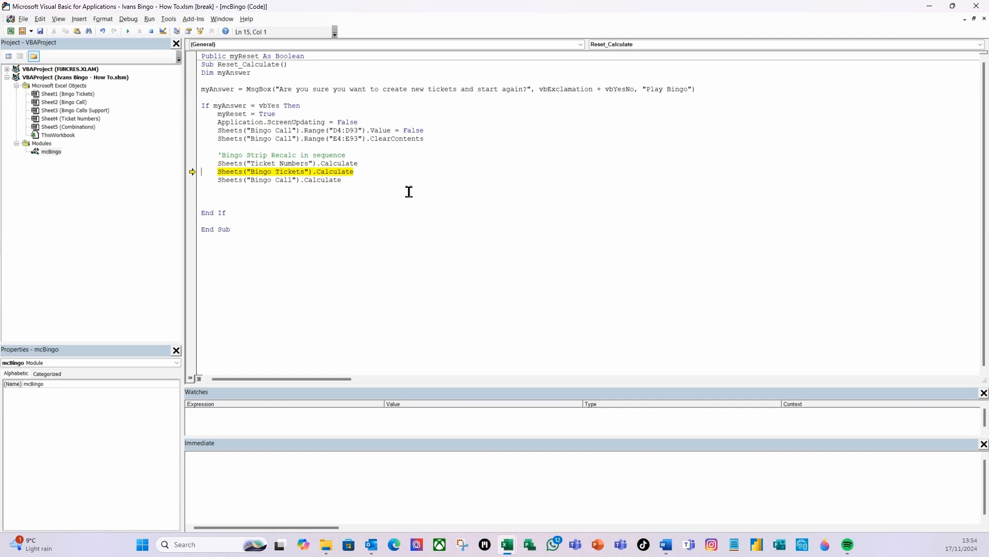
key("F8")
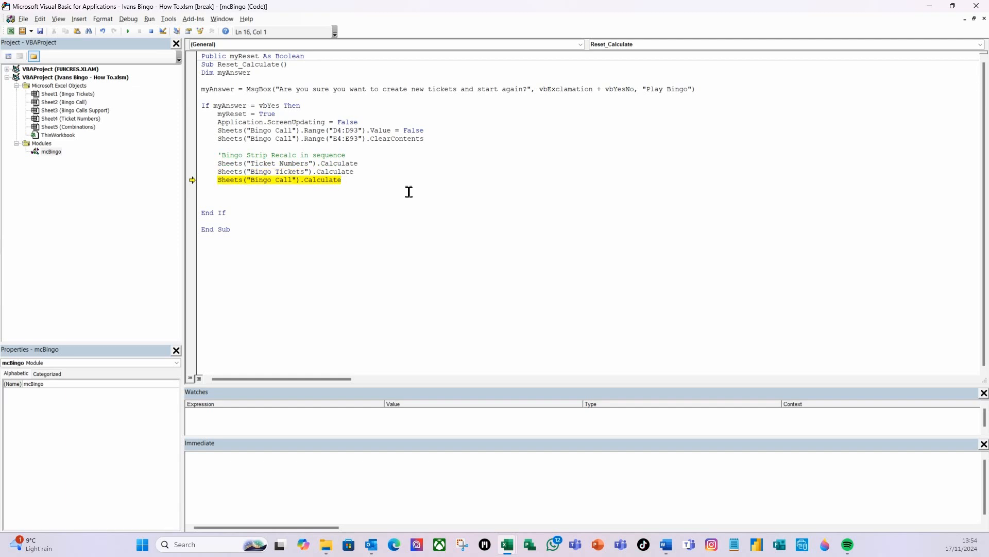
key("F8")
key("F8")
key("F8")
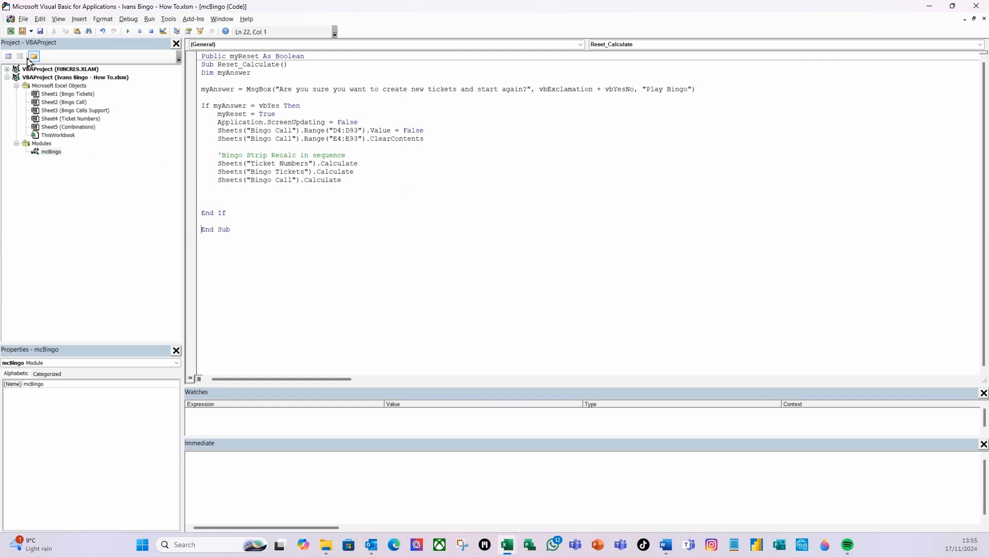
Switch to the workbook and examine the Bingo Call and Bingo Tickets sheets for newly generated numbers.
left_click(11, 31)
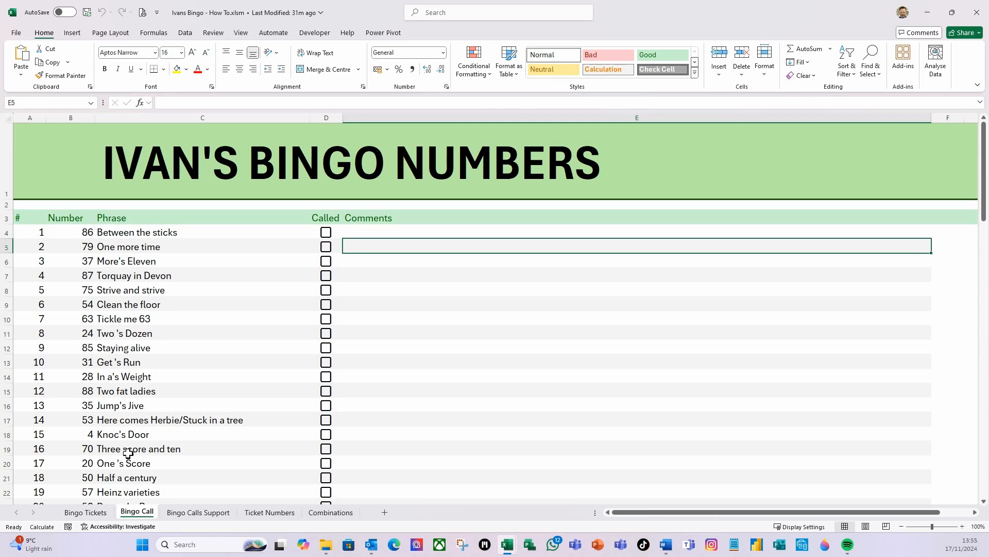
left_click(85, 511)
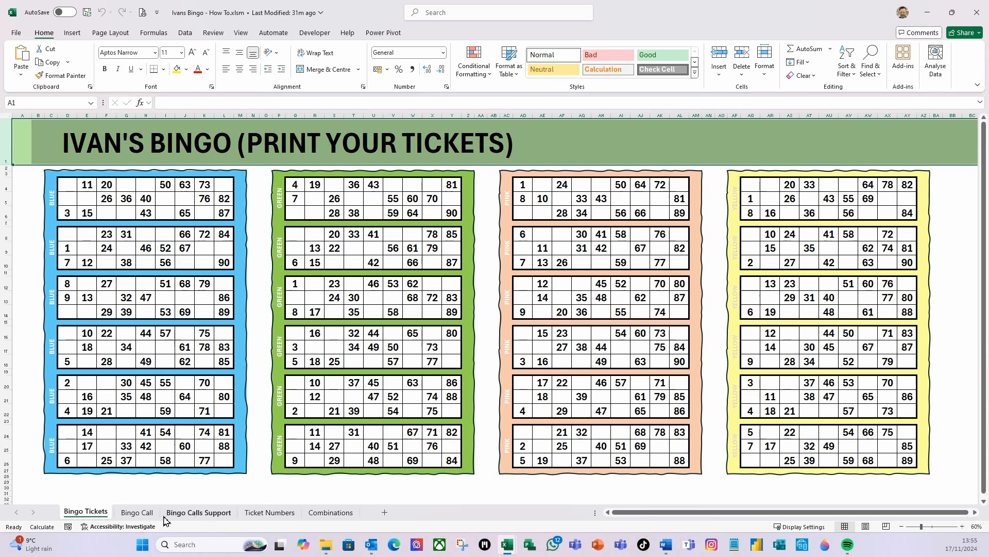
left_click(135, 513)
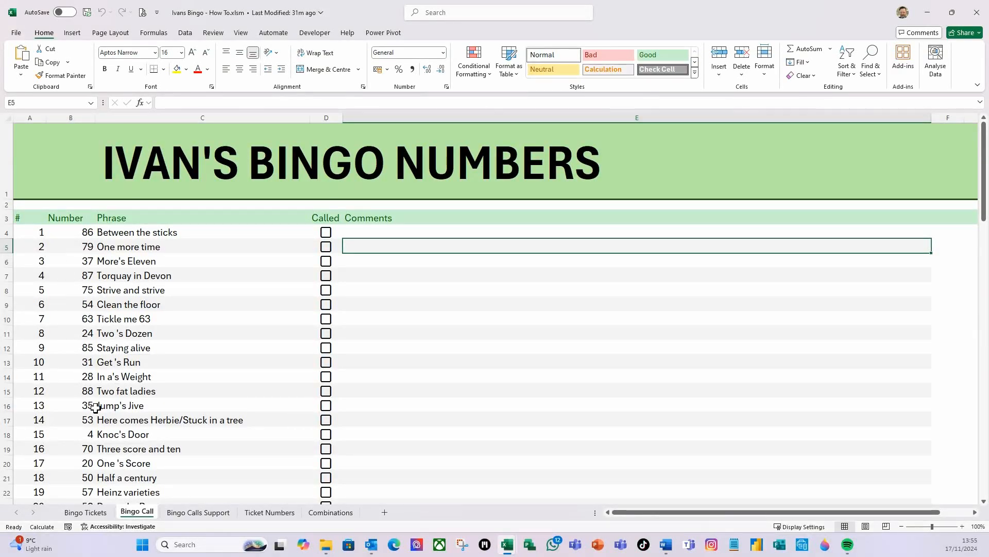
scroll(106, 469, "down", 2)
scroll(105, 484, "up", 2)
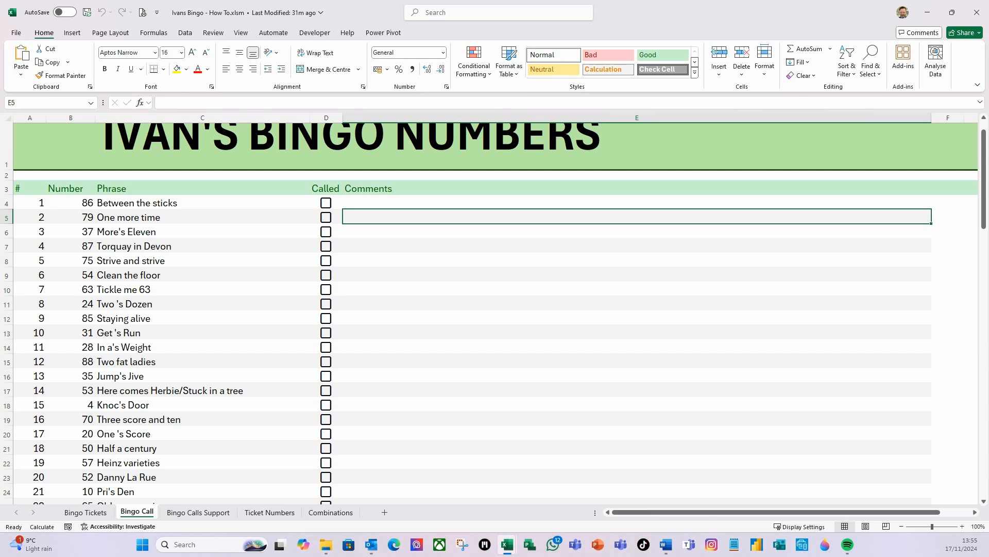
Back in the Visual Basic editor, add the comment 'rehide bingo call numbers for new game below the Calculate lines of Reset_Calculate.
mouse_move(511, 545)
left_click(562, 495)
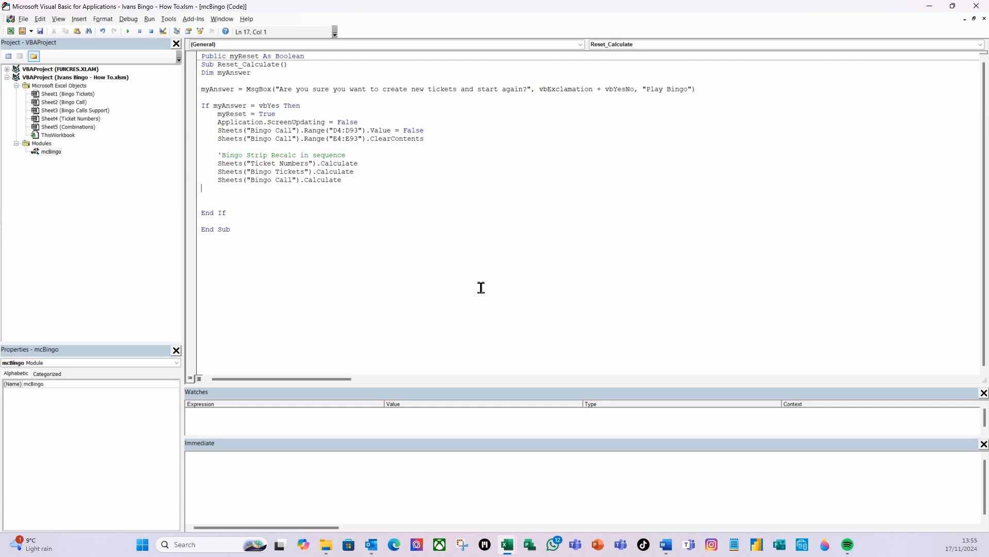
key("Tab")
type("'rehide bingo call numbers for new game")
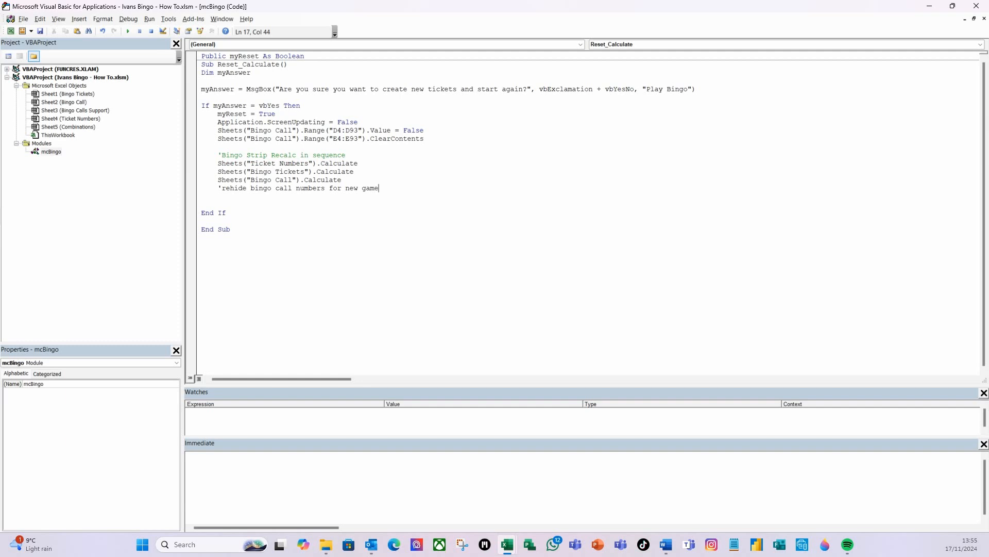
key("Return")
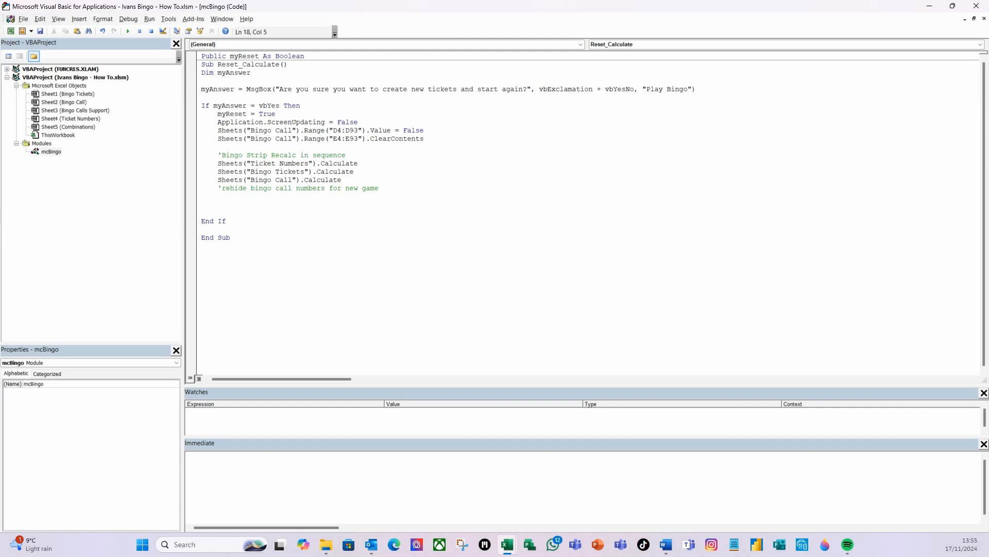
Below the rehide comment, add the lines Sheets("Bingo Call").Rows("5:93").Select and Selection.EntireRow.Hidden = True.
type("sheets(")
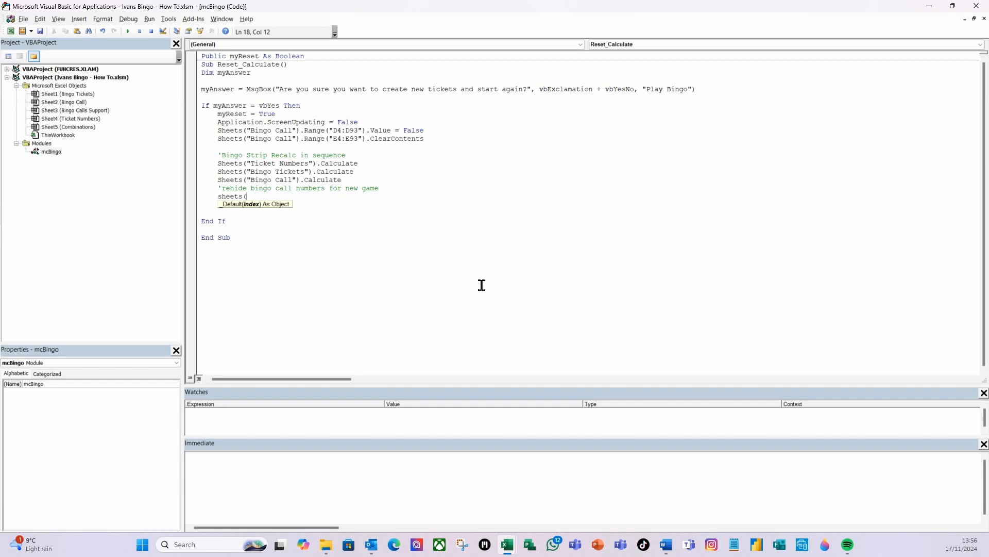
type("\"Bingo Call\")")
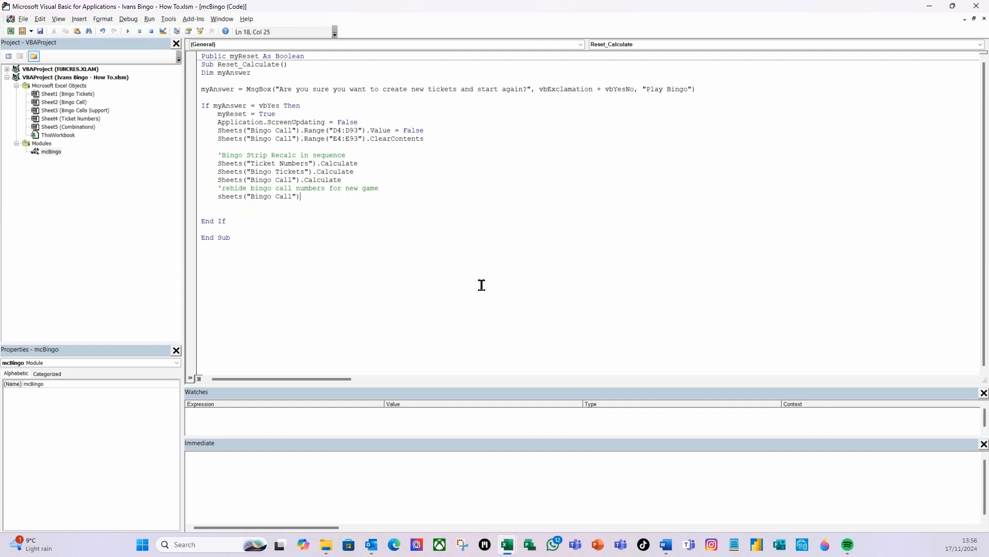
type(".rows(\"5:93\").select")
key("Return")
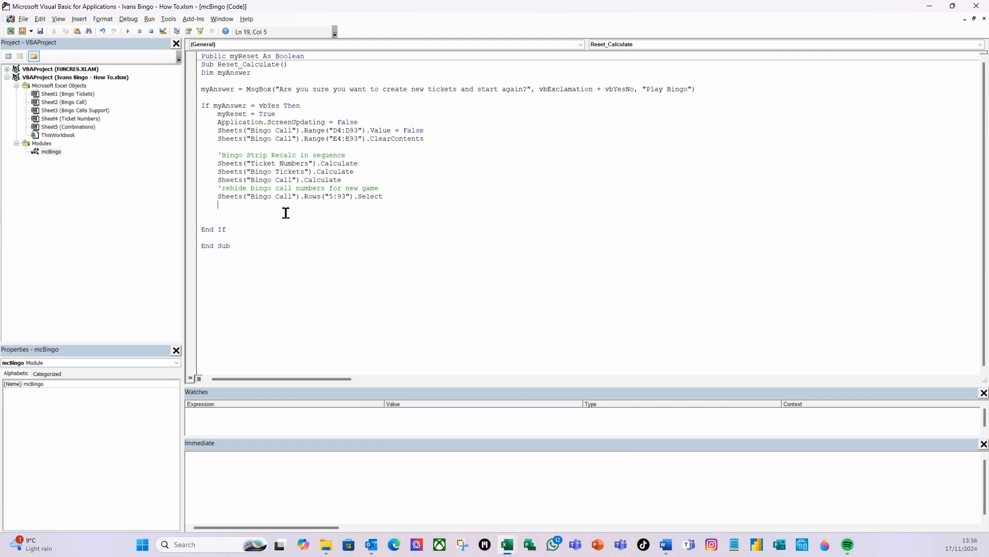
left_click(230, 205)
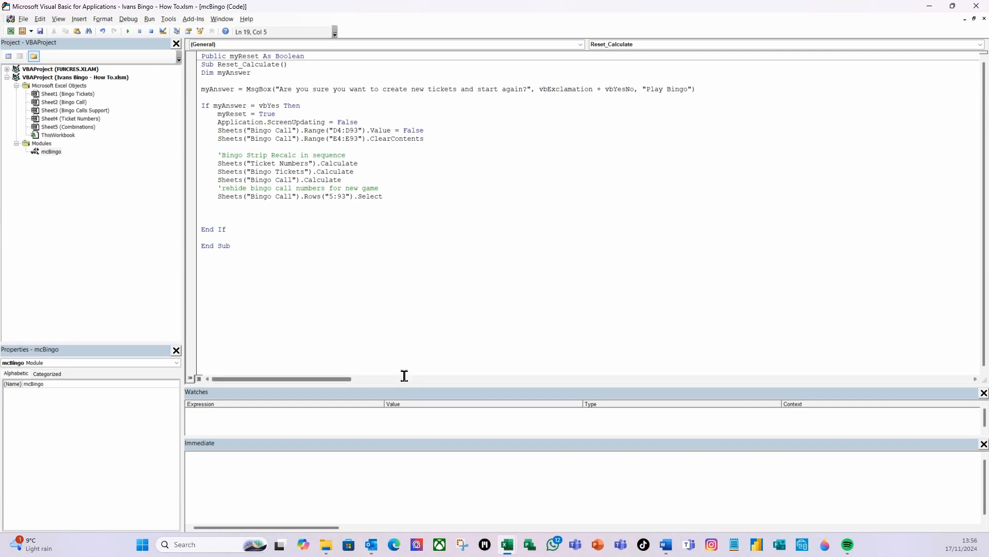
type("selection")
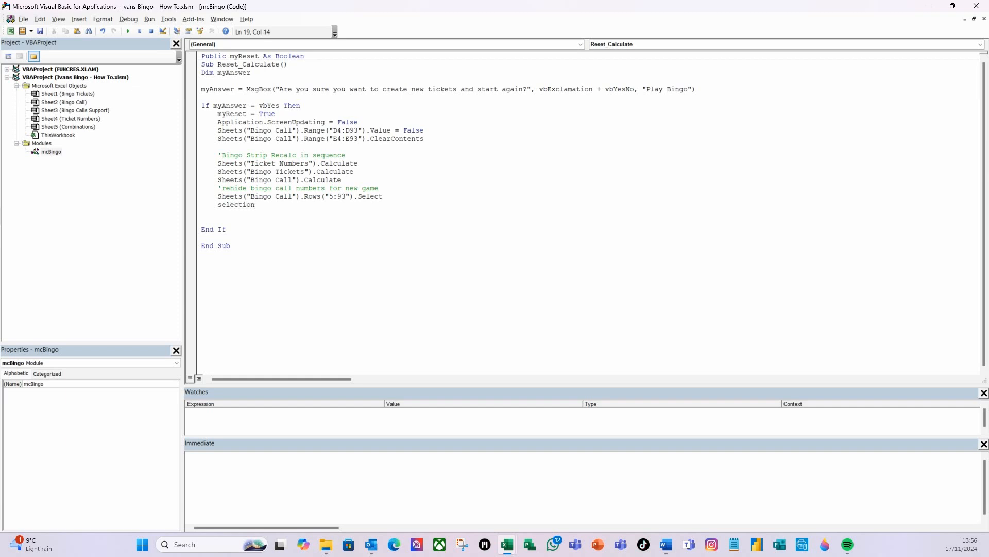
type(".entirerow.hidden=true")
key("Return")
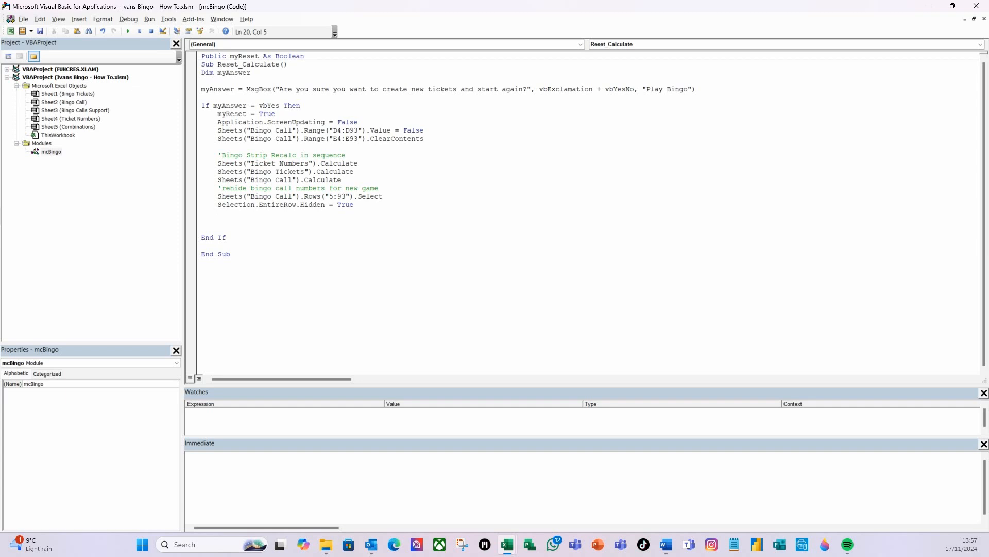
Add the line Application.ScreenUpdating = True after the row-hiding line.
type("application.scr")
key("Tab")
type("= ")
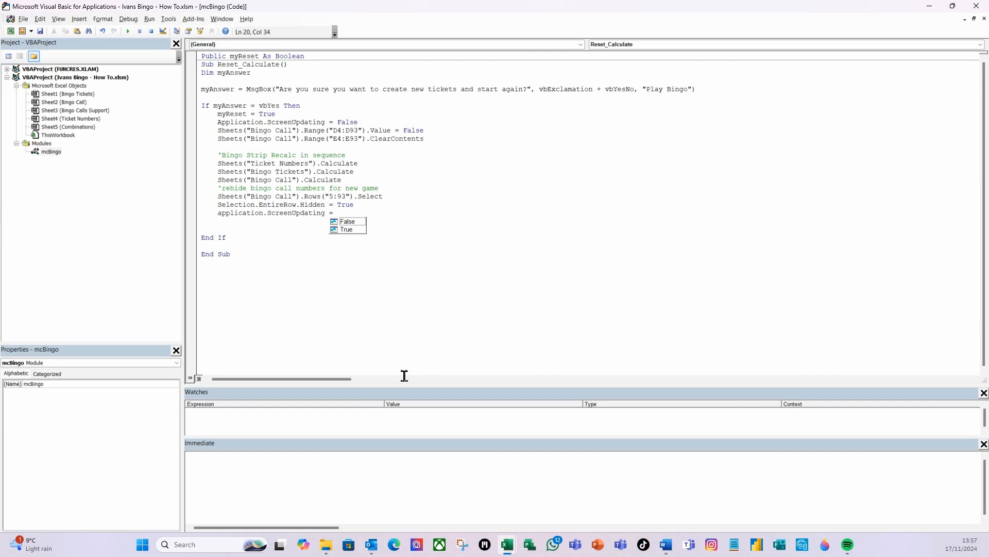
type("true")
key("Return")
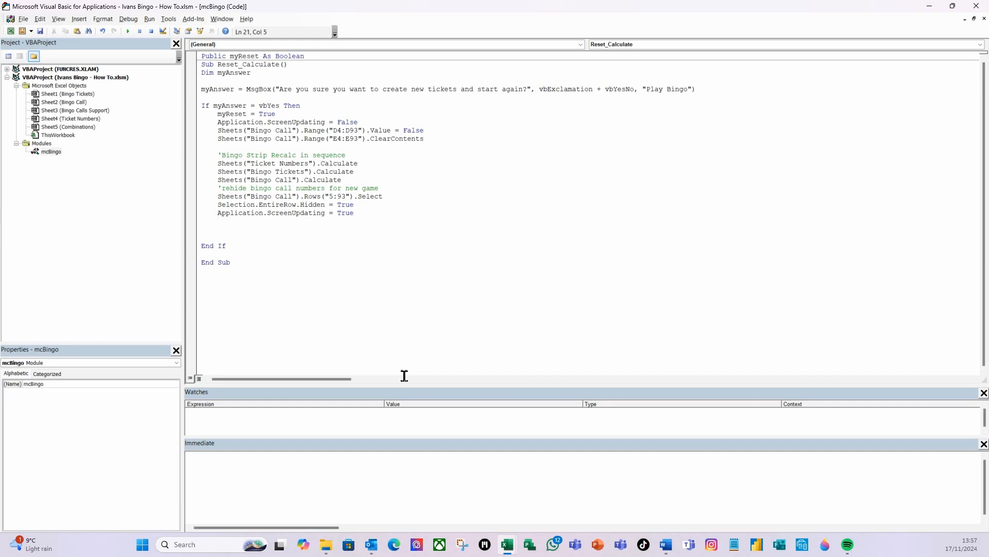
Below Application.ScreenUpdating = True in Reset_Calculate, start a MsgBox line with the prompt "Let's Play Bingo!".
key("Return")
type("msgbox")
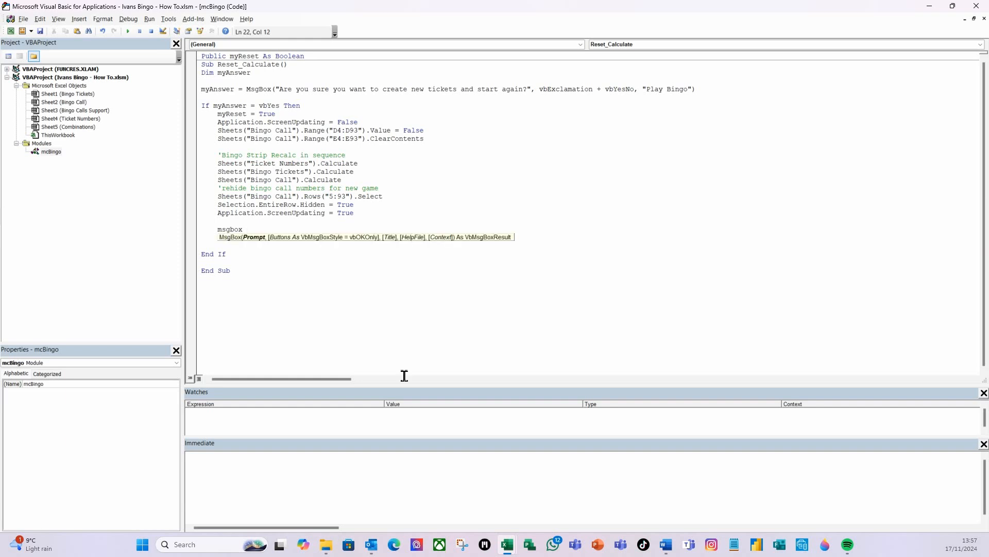
type("\"L")
type("'s play")
key("BackSpace")
key("BackSpace")
key("BackSpace")
key("BackSpace")
key("BackSpace")
type("Play Bingo\"")
key("BackSpace")
type("!\",")
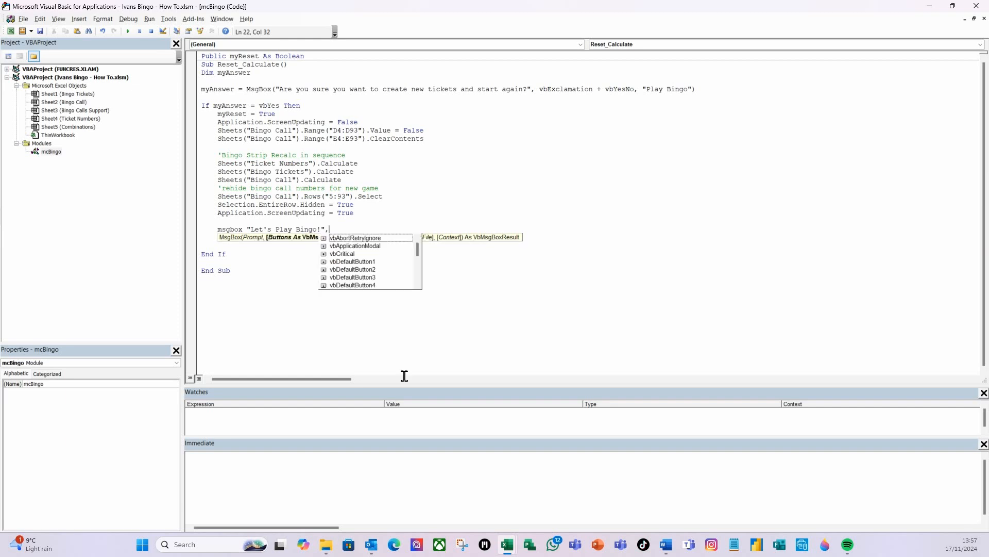
Complete the "Let's Play Bingo!" message box with the vbInformation style and the title "Ivan's Bingo".
type("vbi")
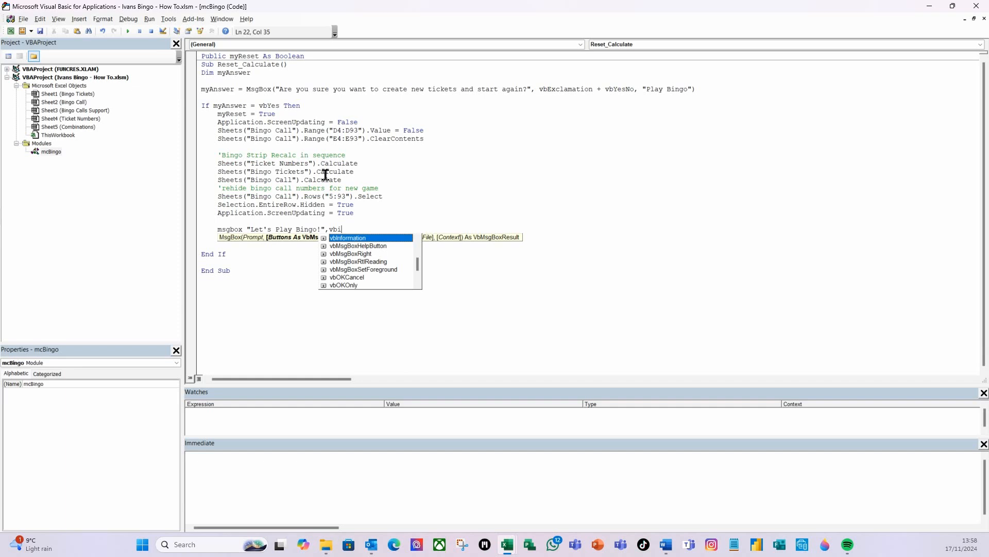
double_click(346, 241)
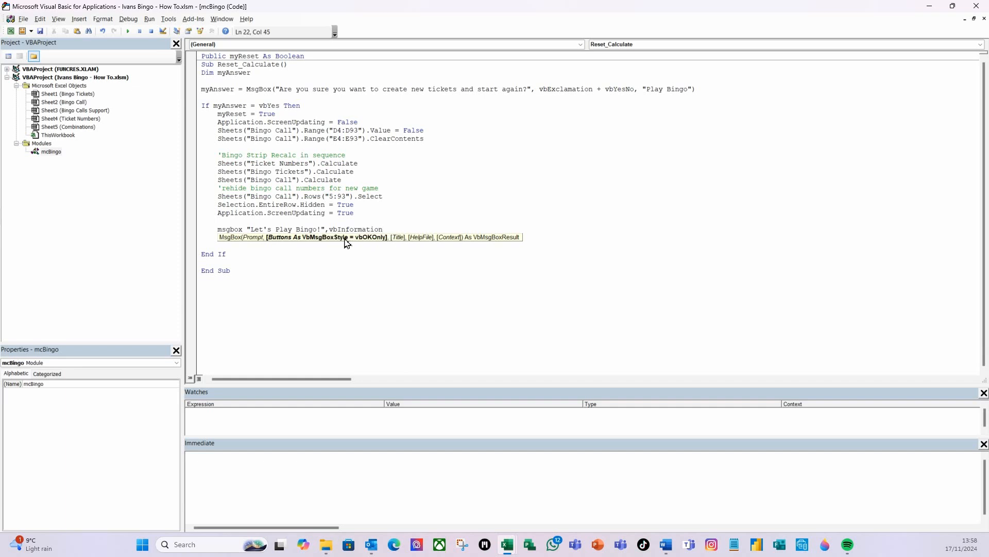
type(",\"")
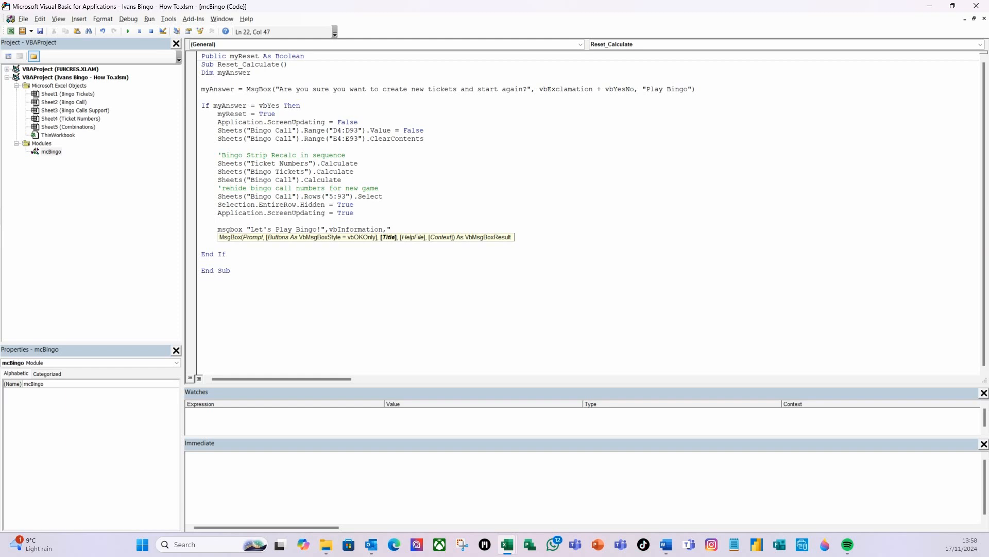
type("Ivan's Bingo\"")
key("Return")
Add the line myReset = False directly below the "Let's Play Bingo!" message box.
key("BackSpace")
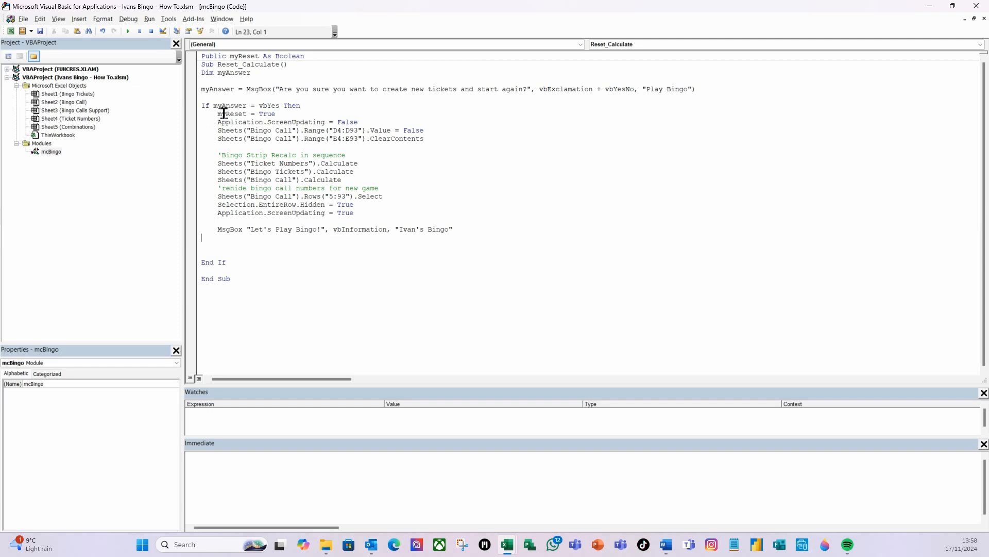
key("Tab")
type("myreset = ")
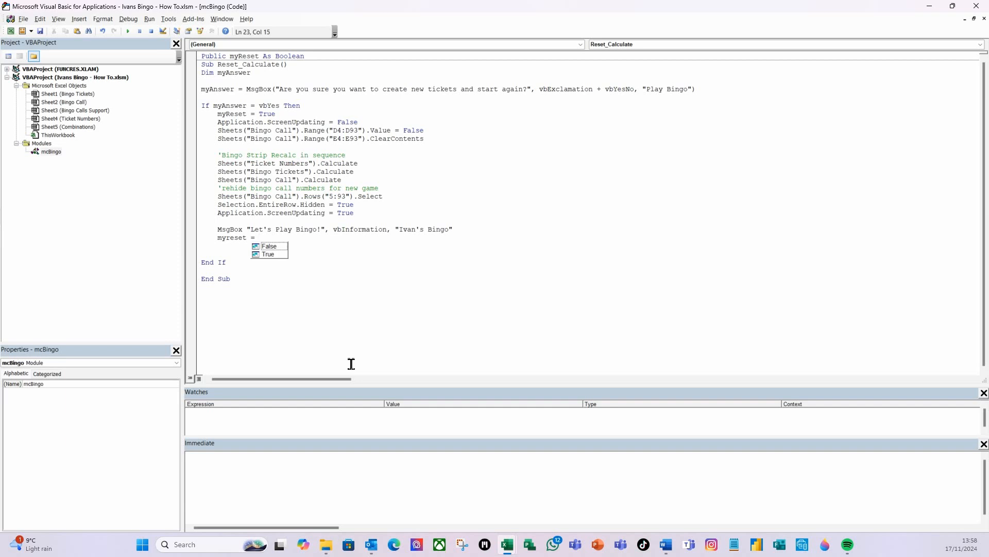
type("false")
key("Return")
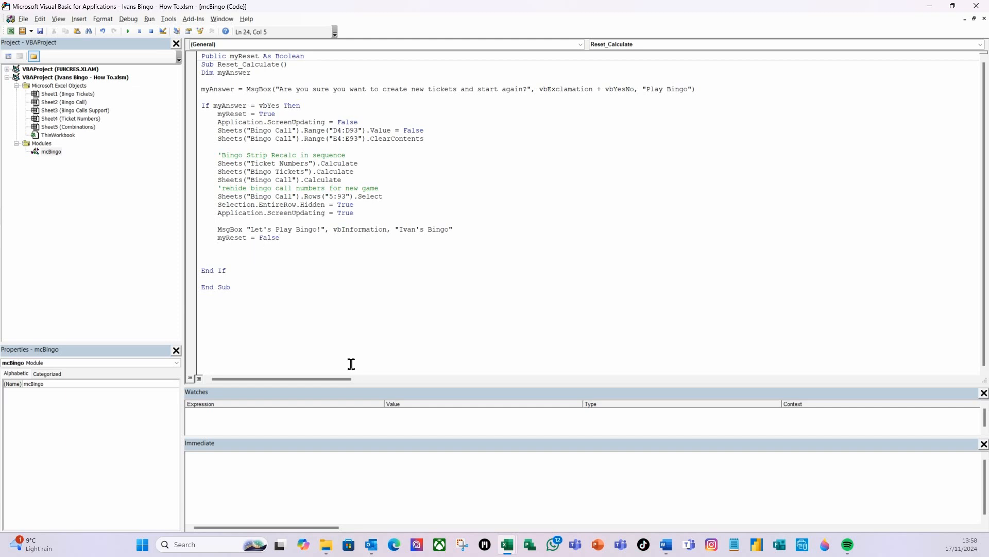
Add an unindented Else line below myReset = False in the If block.
key("BackSpace")
type("else")
key("Return")
key("BackSpace")
key("BackSpace")
key("BackSpace")
key("BackSpace")
key("Return")
In the Else branch, add the line MsgBox "OK - Action Cancelled.", vbInformation, "Iban's Bingo!".
key("Tab")
type("msgbox")
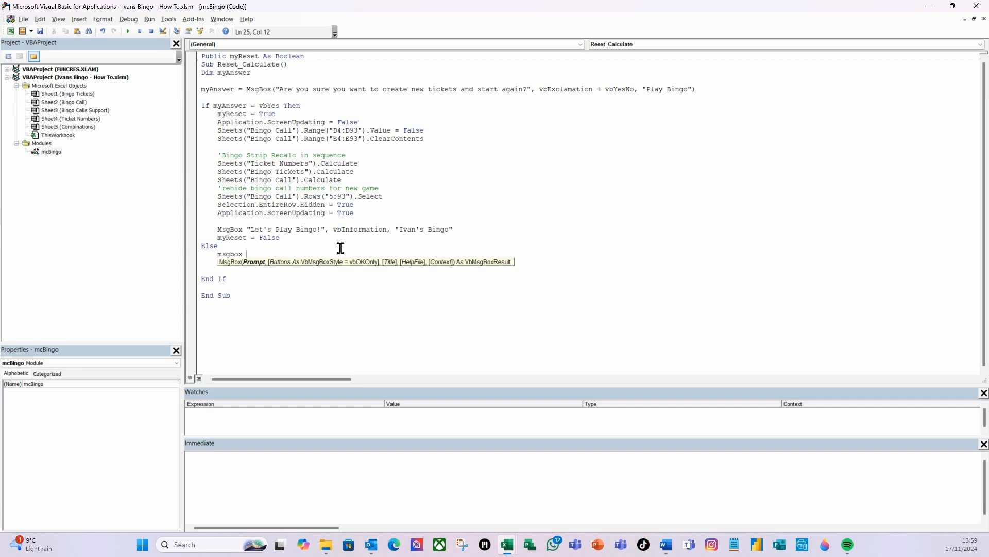
type(" \"OK - Action Cancelled.\",vbi")
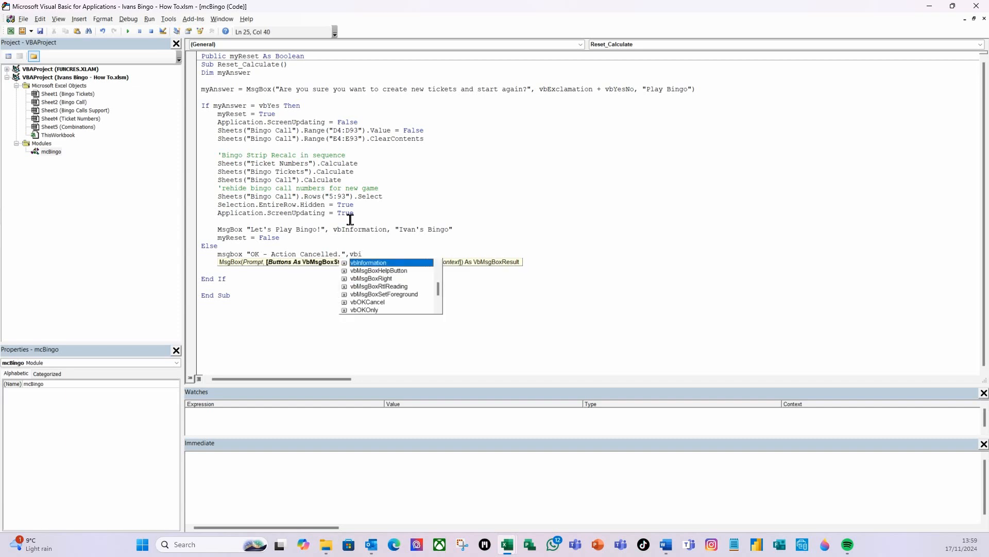
double_click(382, 263)
type(",")
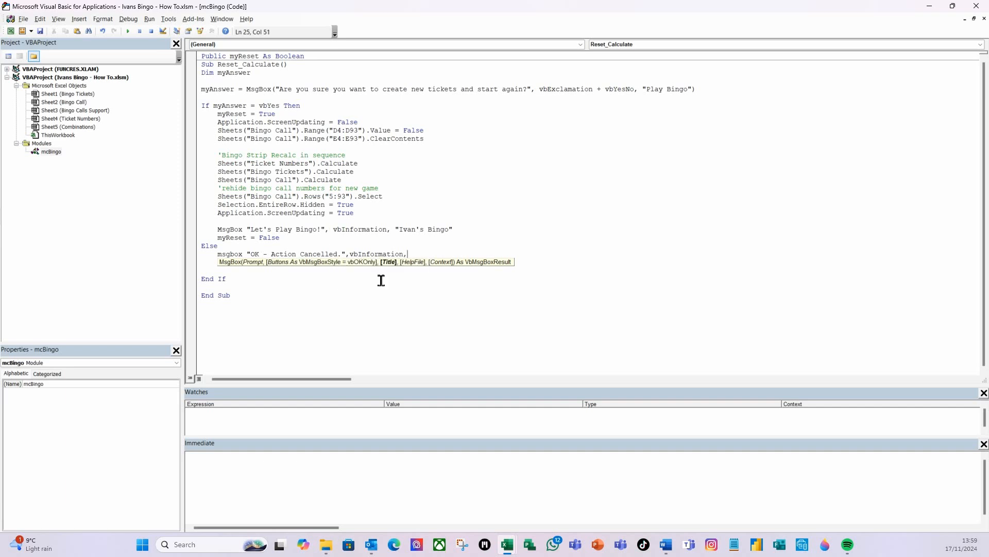
type("\"Iban's Bingo!")
key("Return")
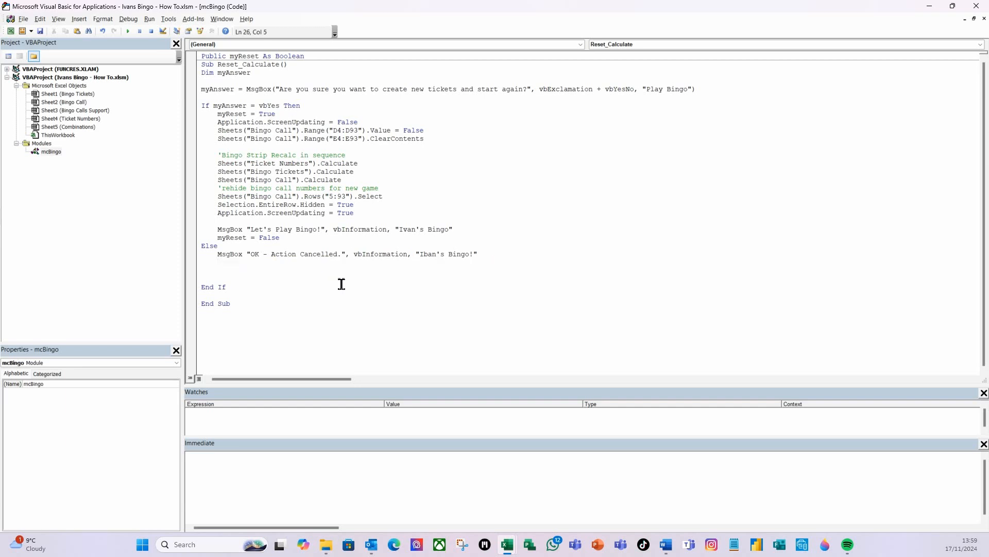
Delete the blank lines between the cancellation message box and End If.
left_click(199, 267)
left_click_drag(199, 267, 199, 282)
key("Delete")
left_click(293, 188)
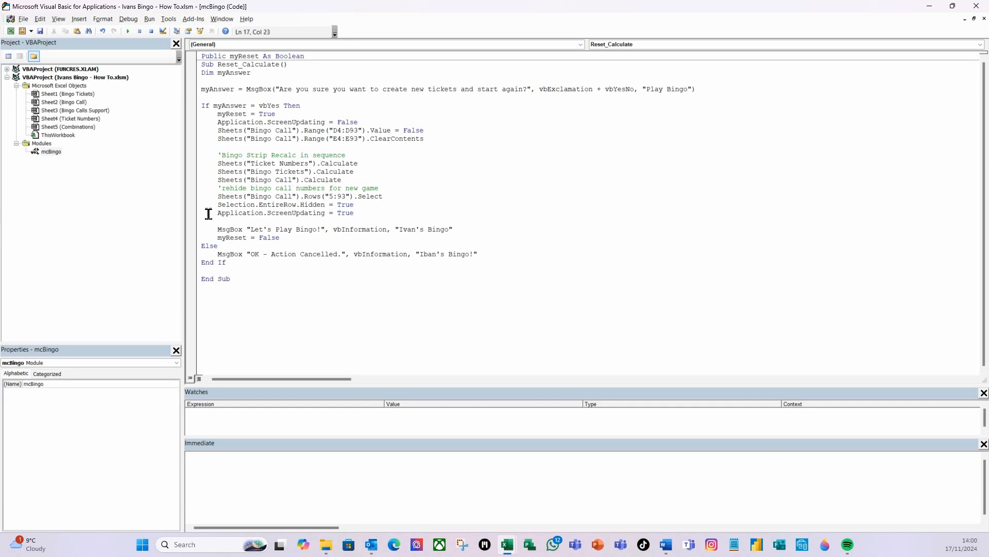
left_click(132, 21)
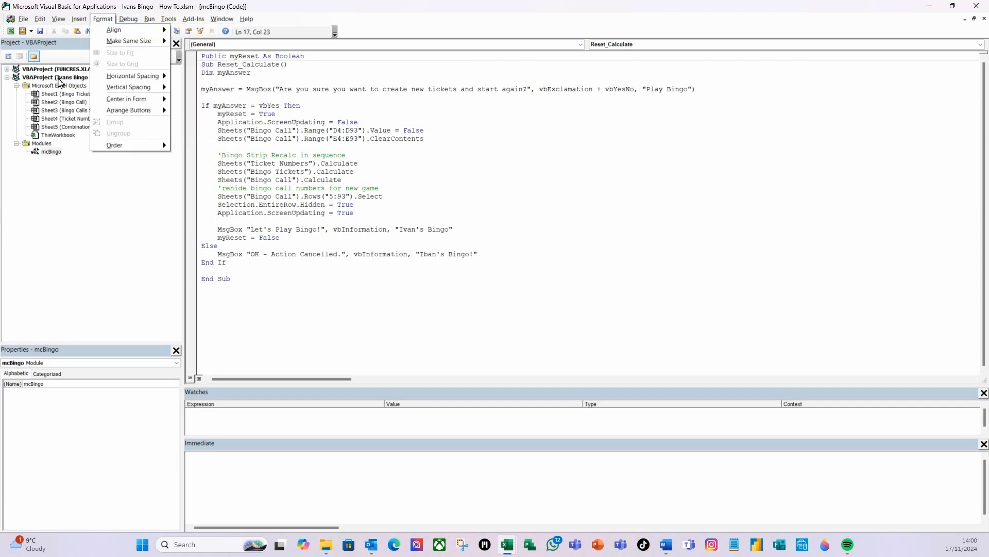
left_click(145, 34)
left_click(293, 223)
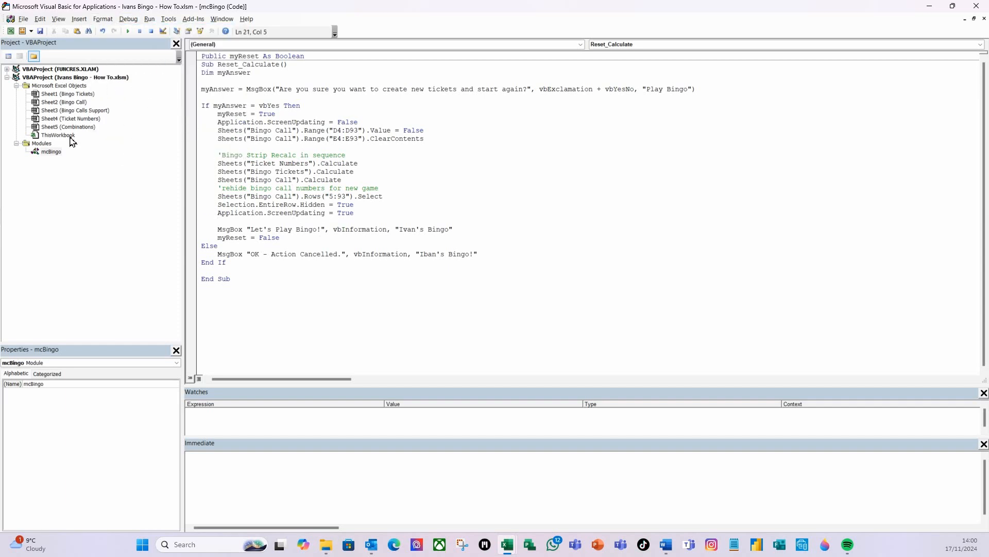
In the workbook, draw a rounded rectangle about 8.2 by 2.6 cm beside the Bingo Call title and label it PLAY BINGO!
left_click(10, 31)
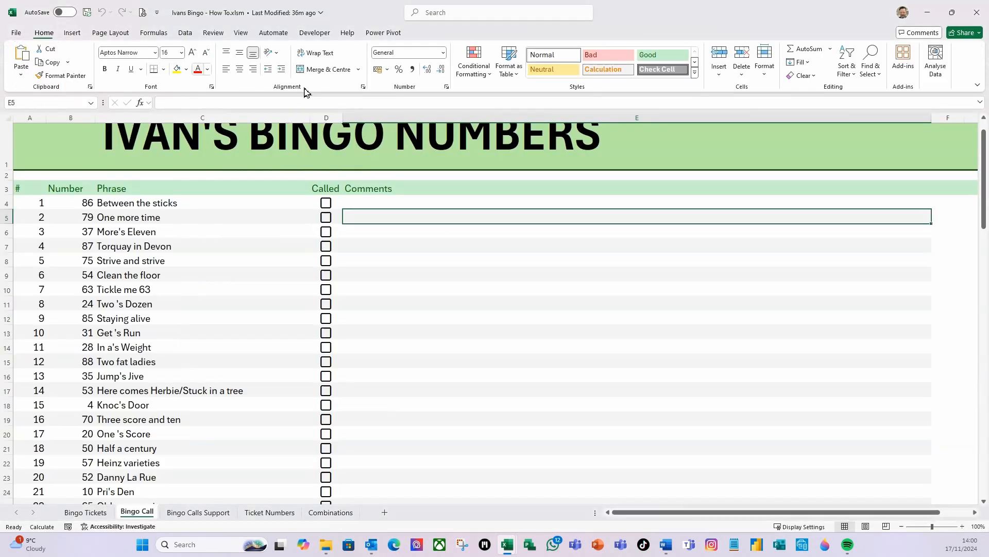
left_click(427, 201)
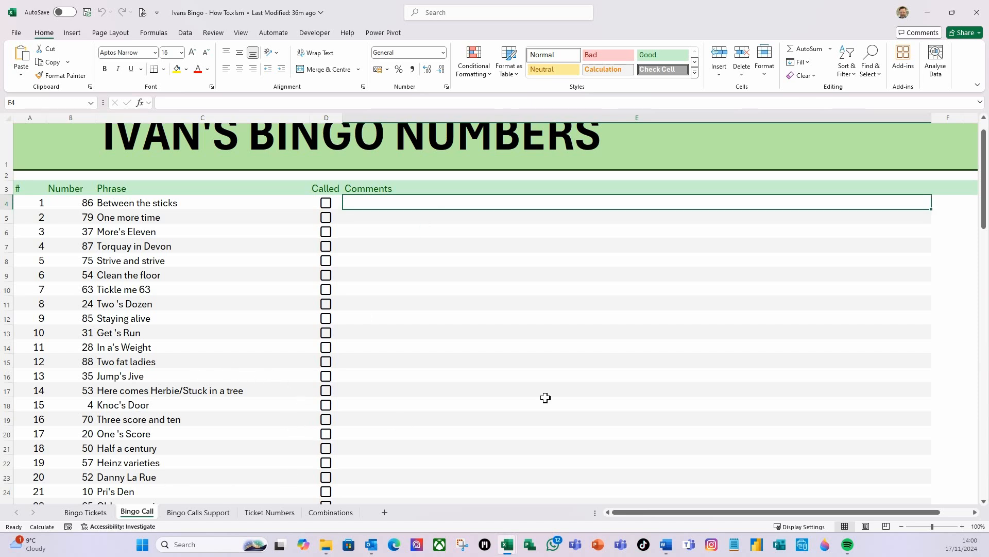
scroll(652, 374, "up", 1)
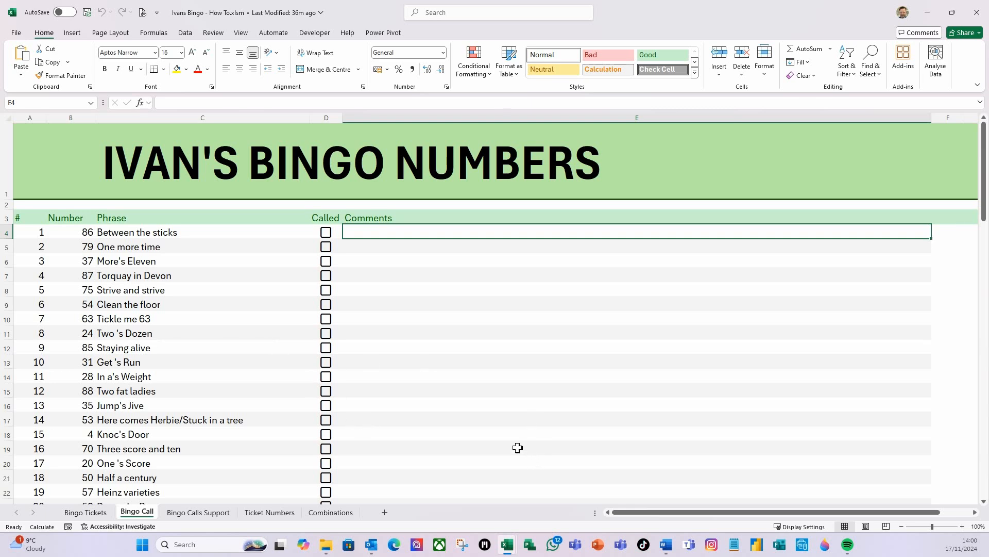
left_click(75, 33)
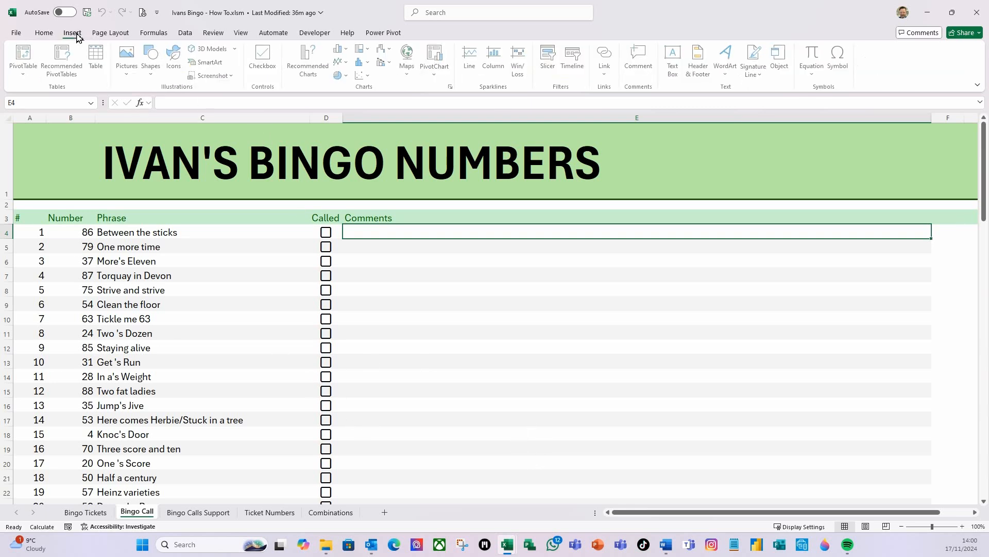
left_click(154, 76)
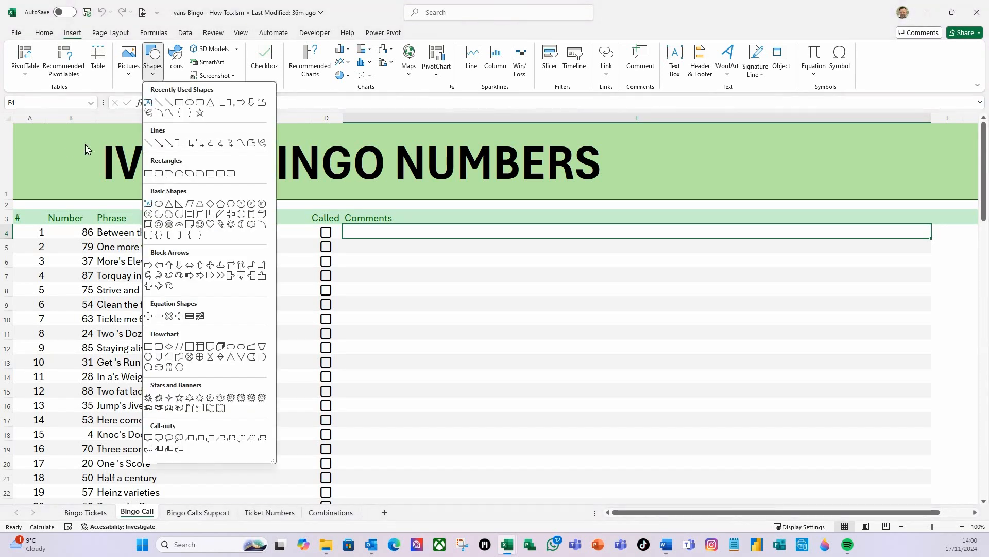
left_click(202, 106)
left_click_drag(646, 135, 806, 185)
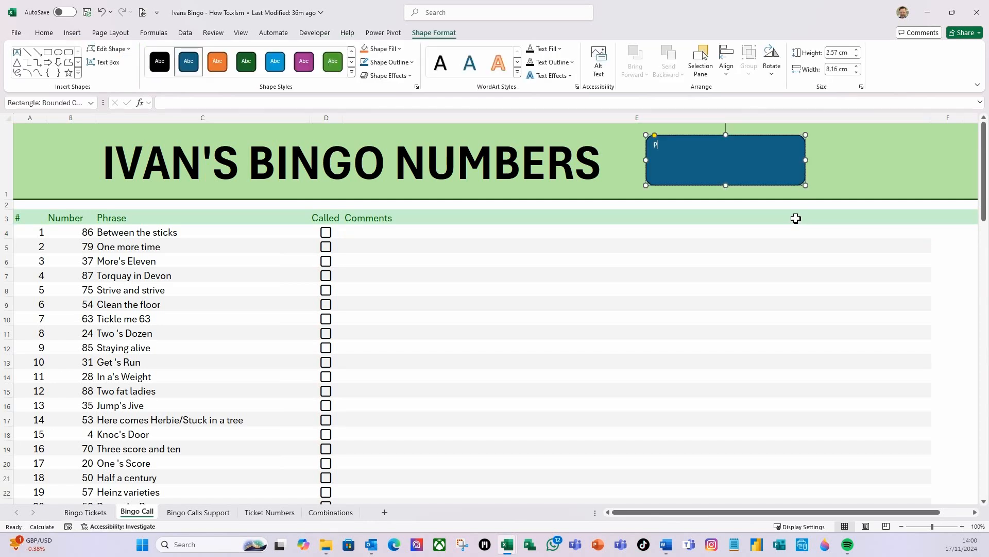
type("PLAY BINGO!")
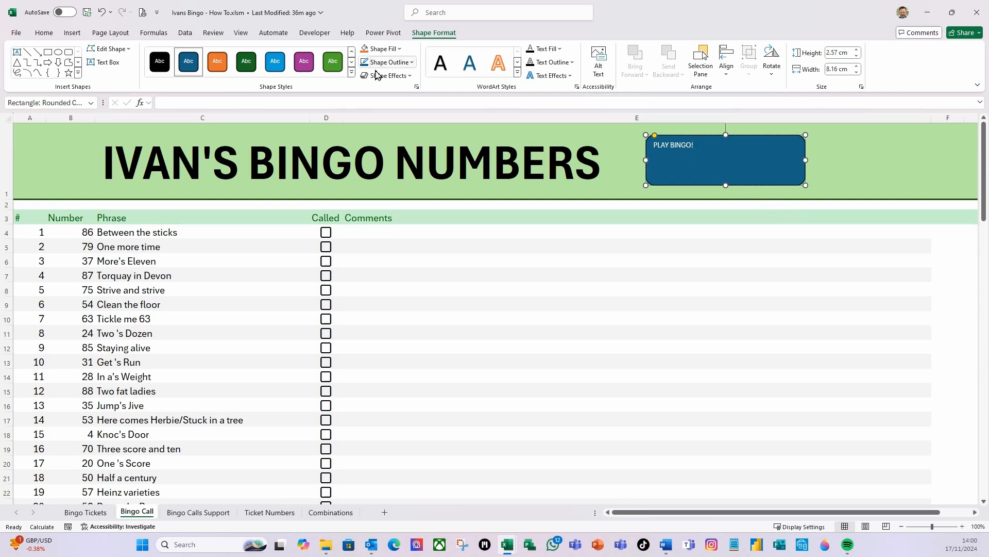
Apply the dark green shape style to the PLAY BINGO! rectangle and set its font size to 24.
left_click(252, 70)
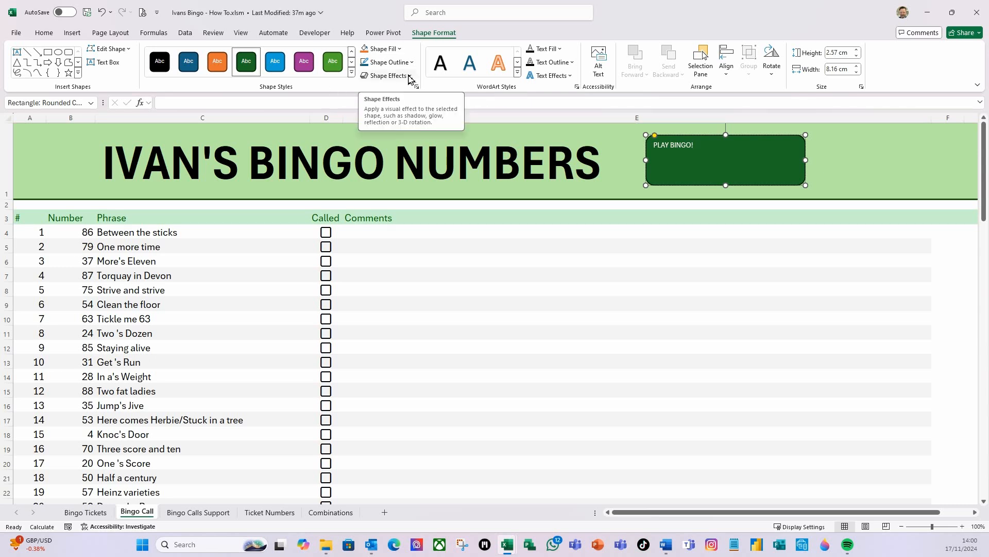
left_click(44, 33)
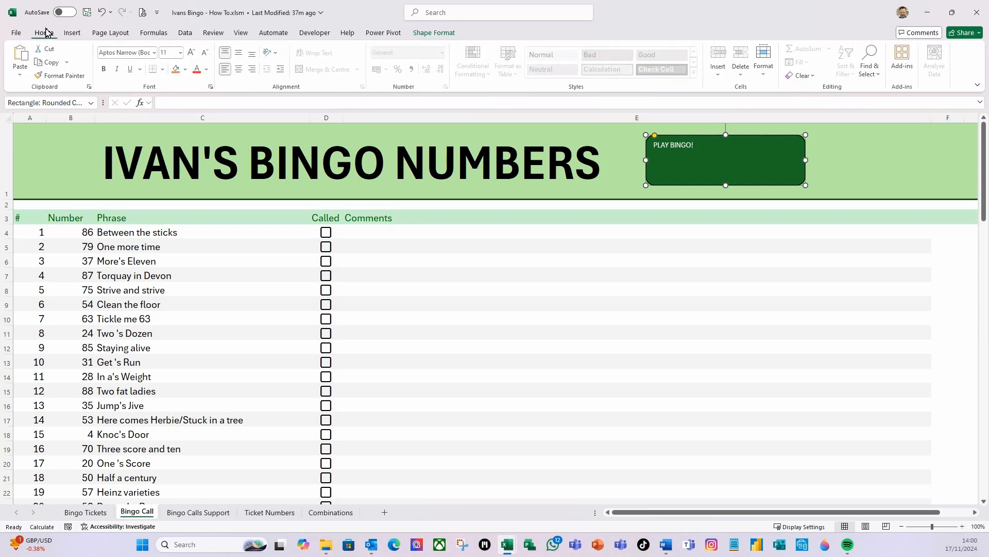
left_click(182, 52)
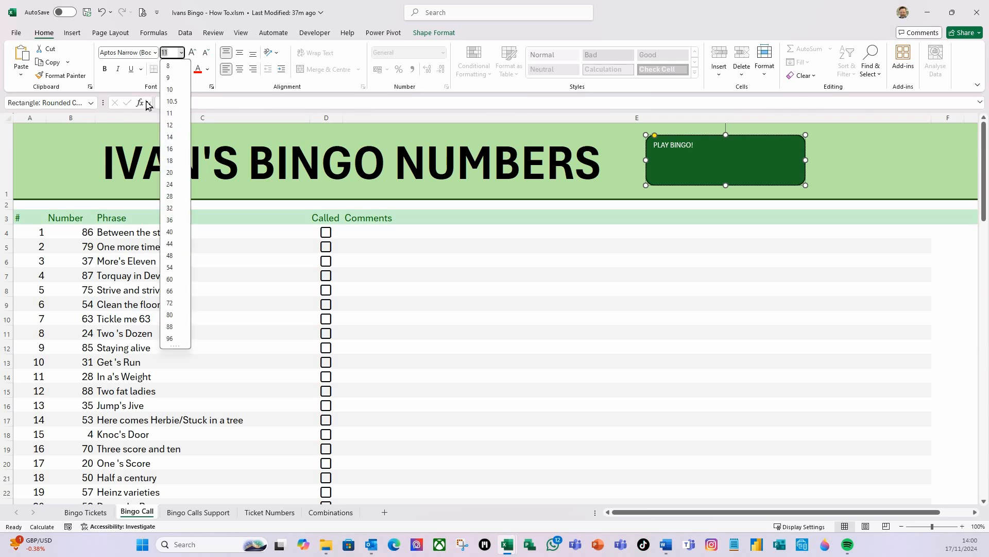
left_click(170, 173)
left_click(699, 186)
left_click(182, 53)
left_click(175, 185)
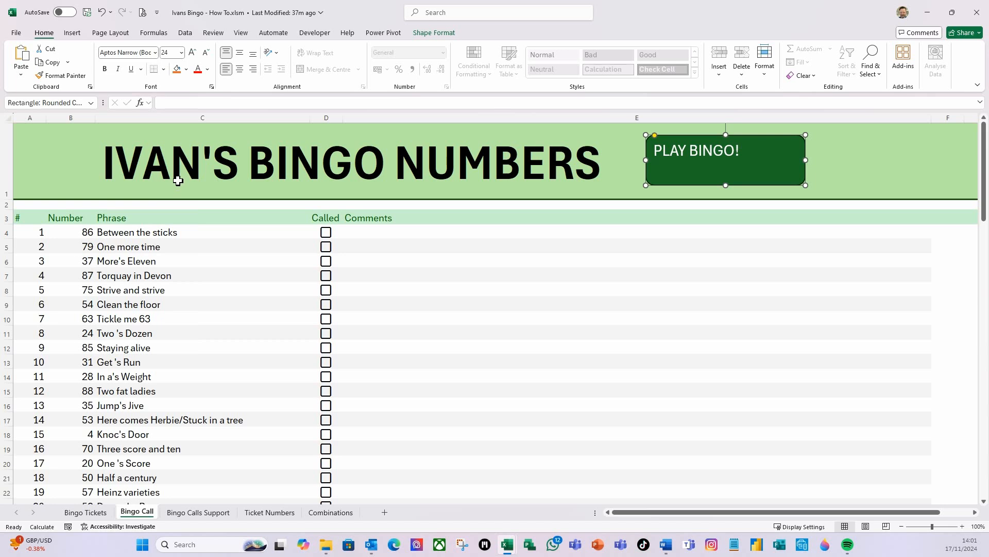
Make the PLAY BINGO! text bold and centre it horizontally and vertically within the shape.
left_click(106, 71)
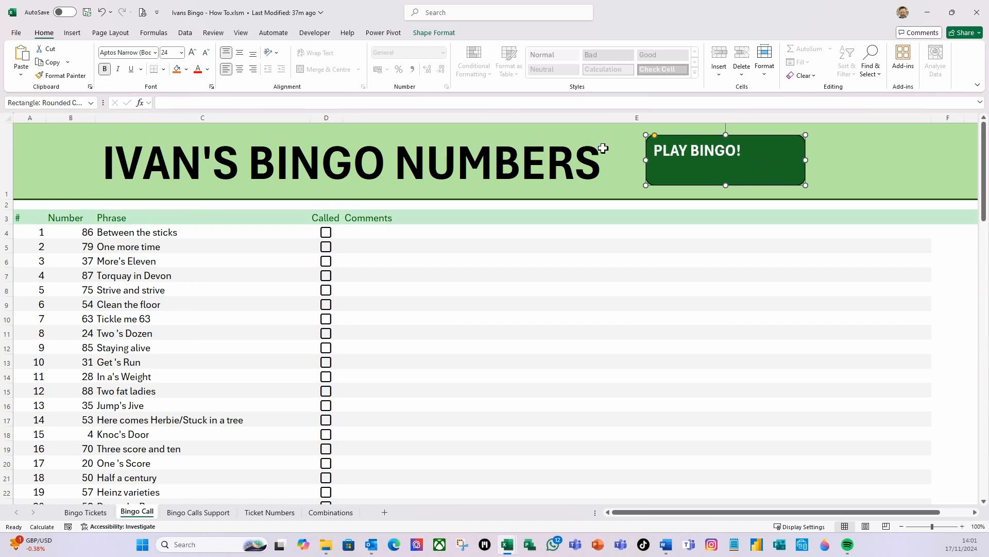
left_click(241, 70)
left_click(239, 53)
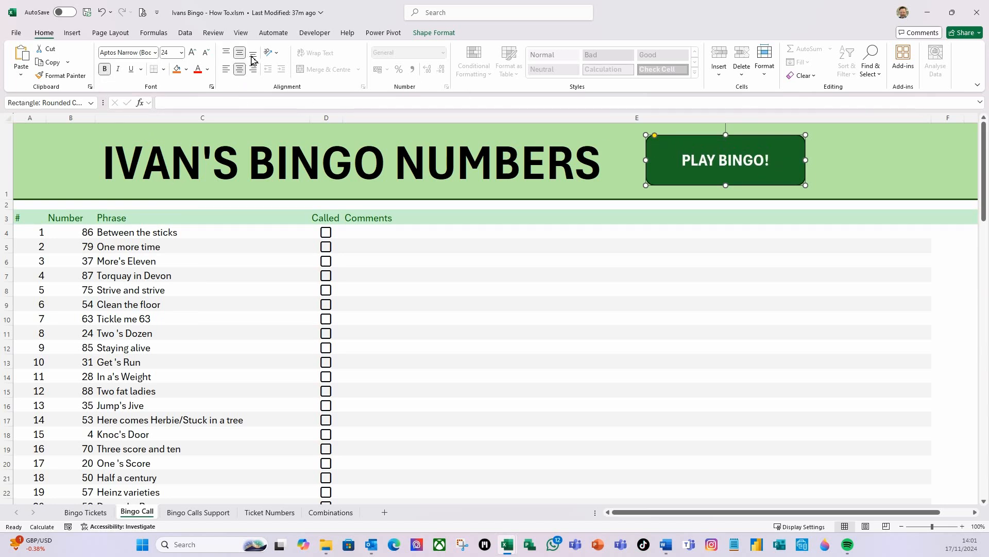
Narrow the PLAY BINGO! shape to about 5.6 cm wide and give it the first 3-D preset shape effect.
left_click_drag(806, 159, 755, 160)
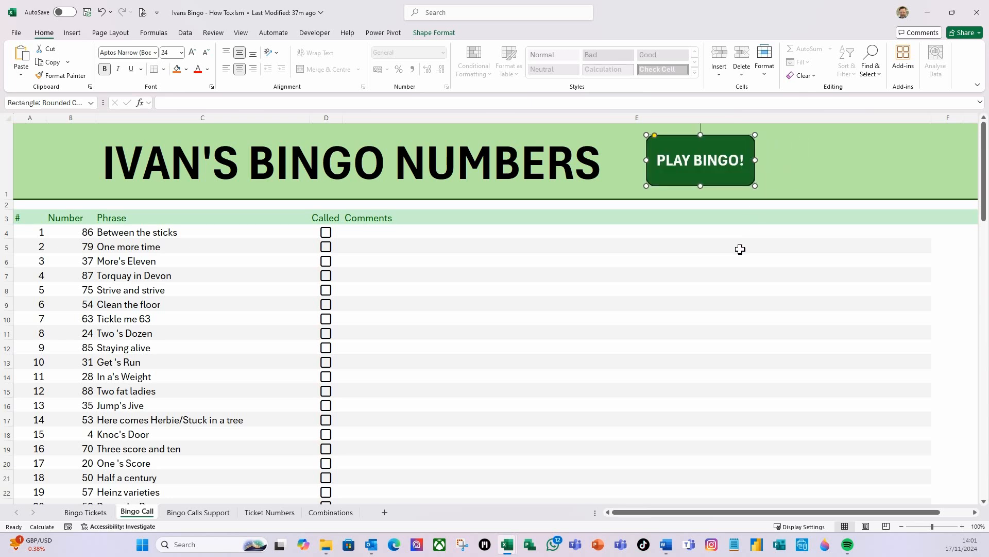
left_click(428, 34)
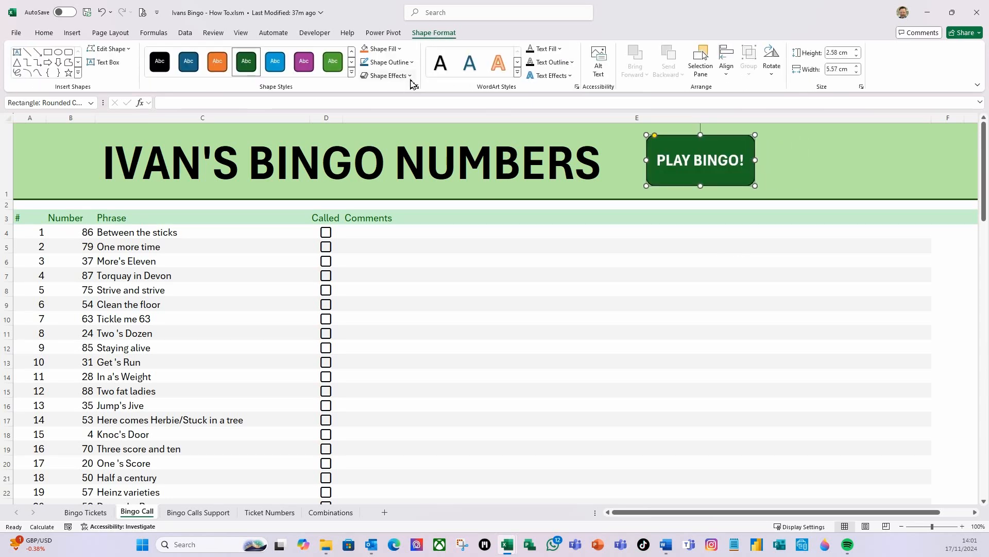
left_click(411, 77)
mouse_move(408, 100)
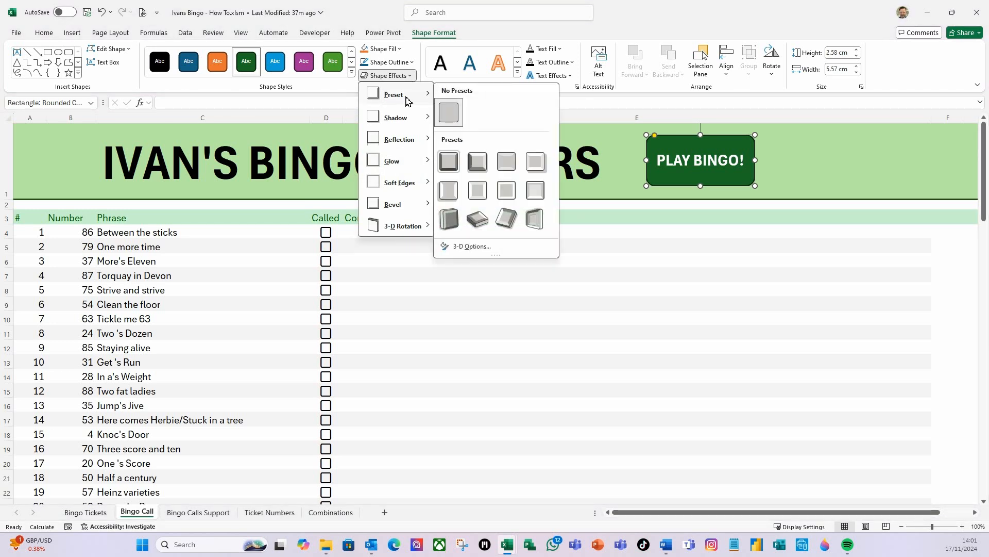
left_click(453, 160)
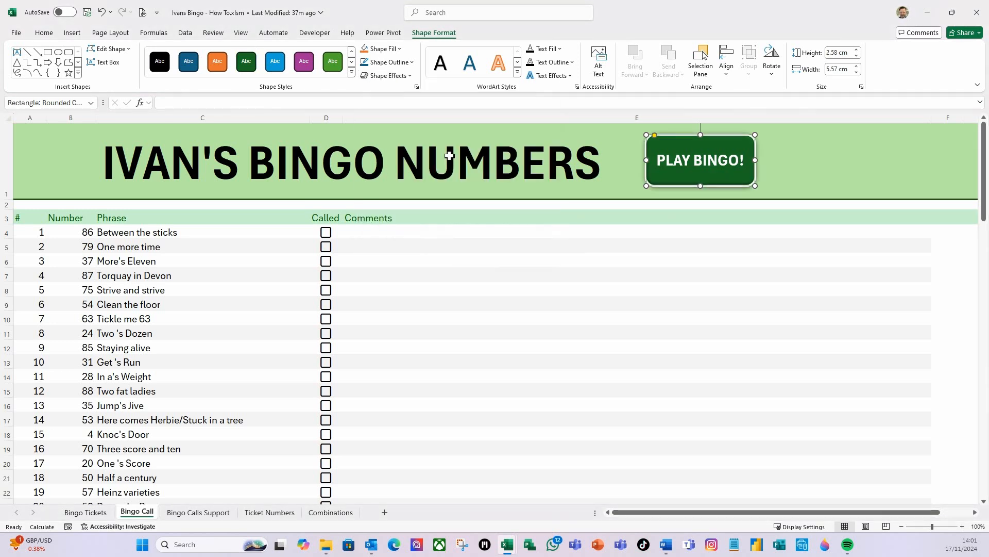
left_click(794, 169)
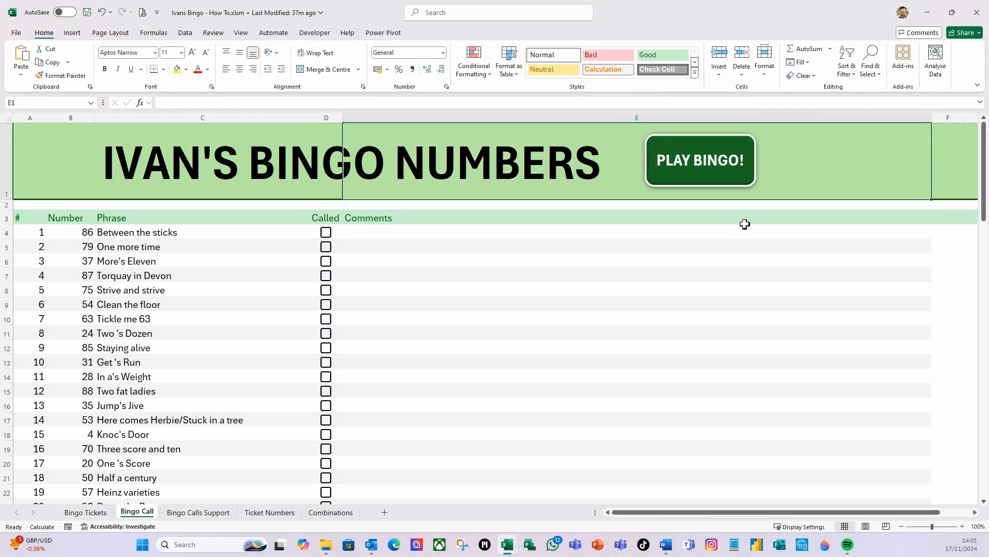
Set the PLAY BINGO! shape's properties so that it doesn't move or size with cells.
left_click(738, 185, "ctrl")
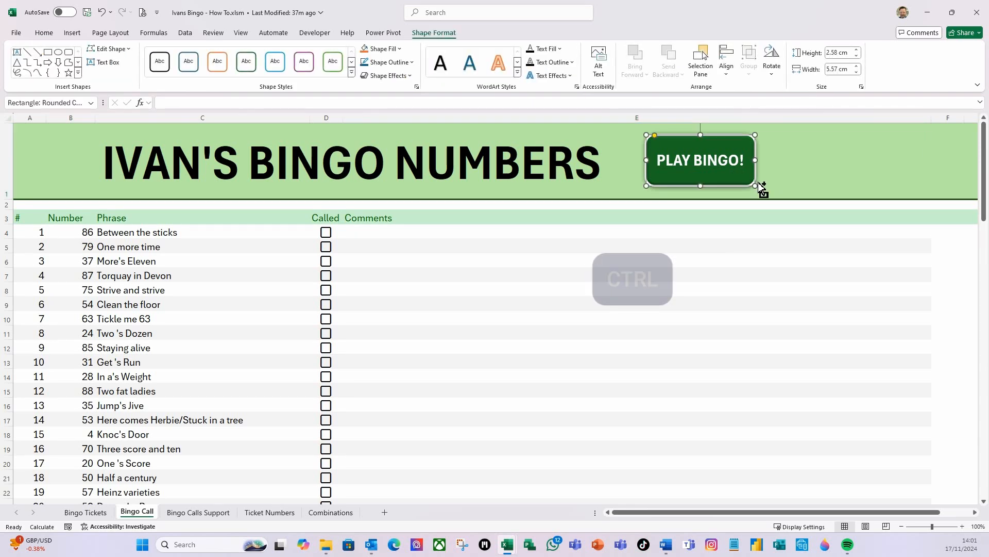
key("ctrl+1")
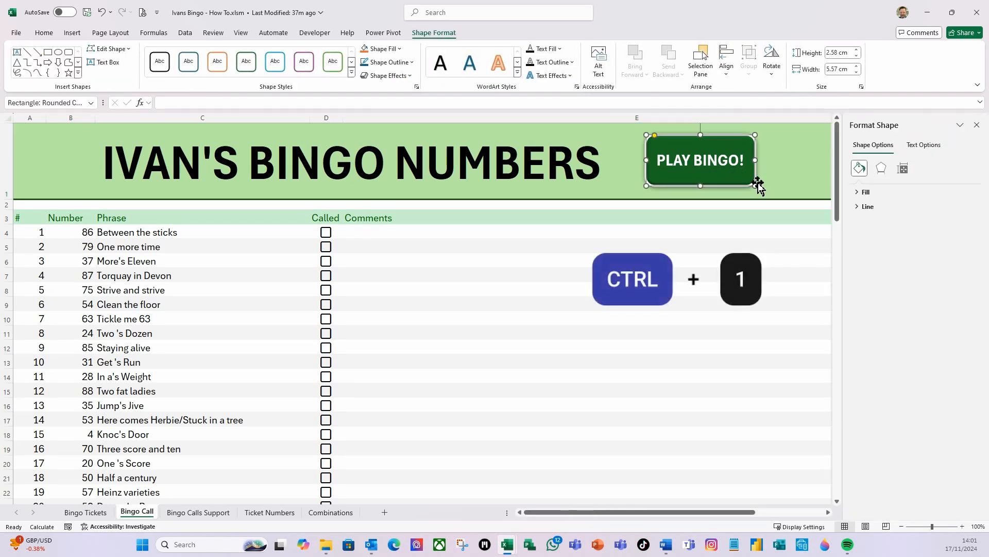
left_click(903, 170)
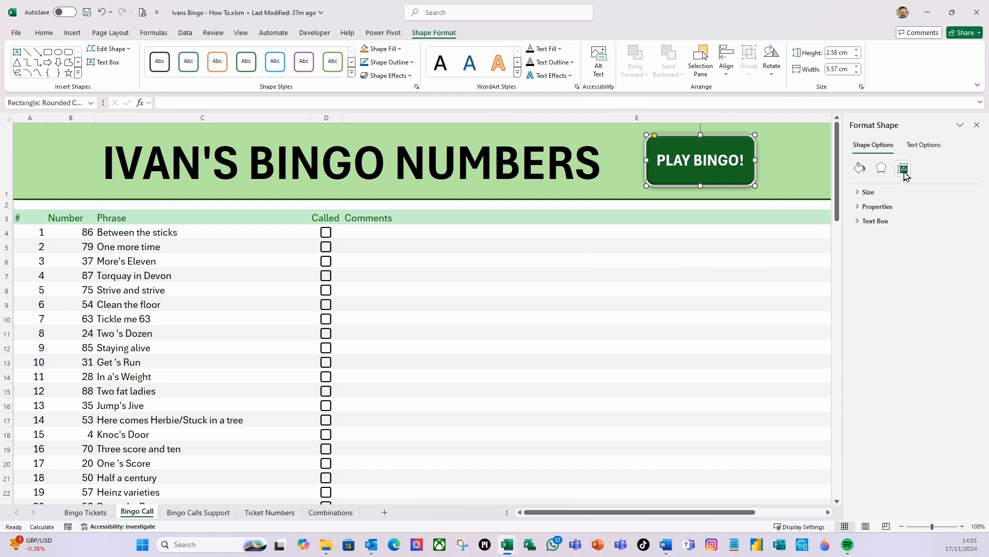
left_click(858, 207)
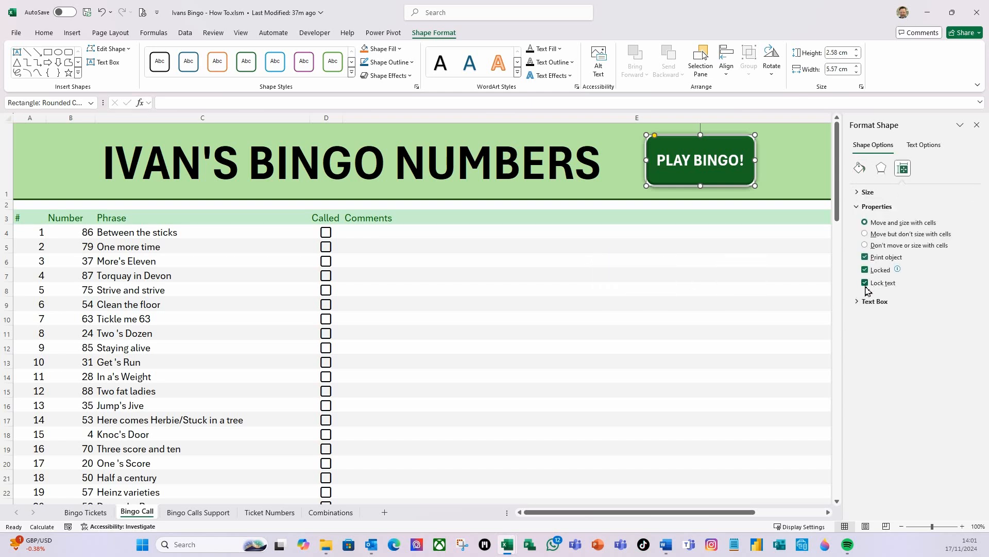
left_click(866, 246)
left_click(977, 125)
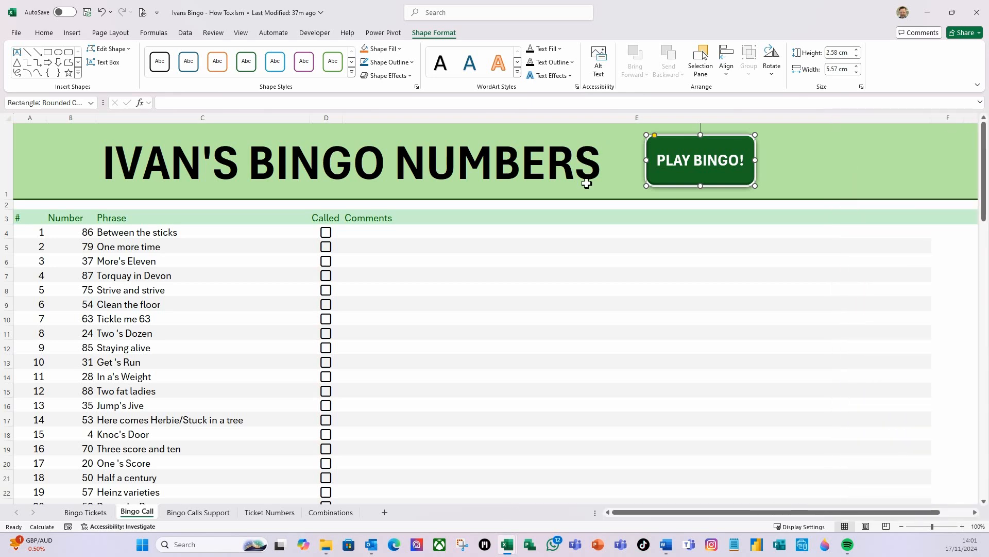
Assign the Reset_Calculate macro from This Workbook to the PLAY BINGO! shape and deselect the shape.
right_click(737, 181)
left_click(770, 401)
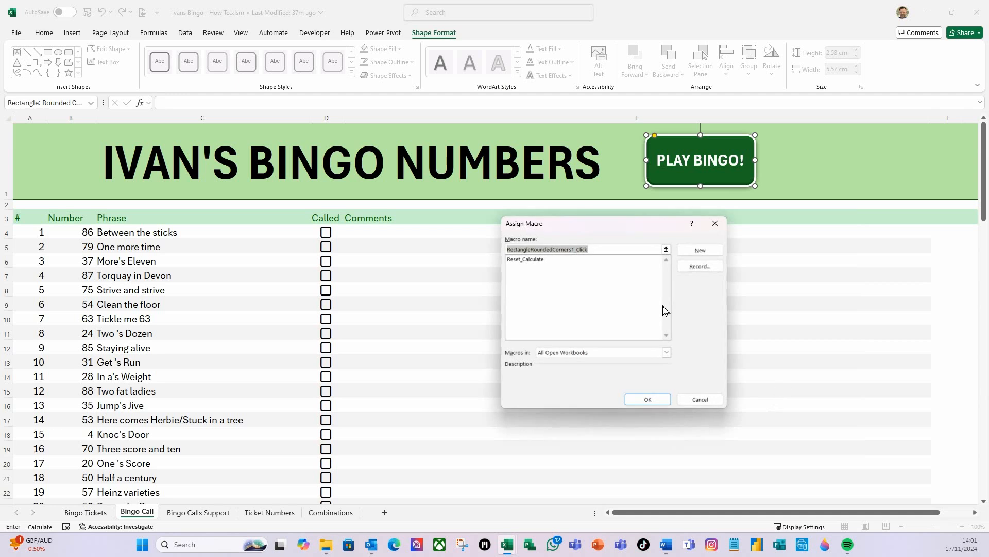
left_click(666, 354)
left_click(569, 370)
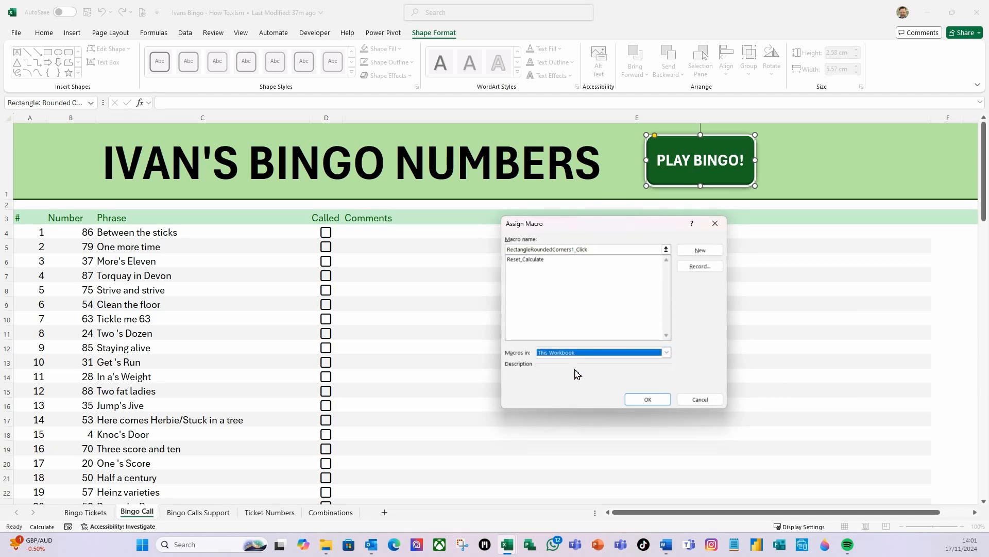
left_click(528, 262)
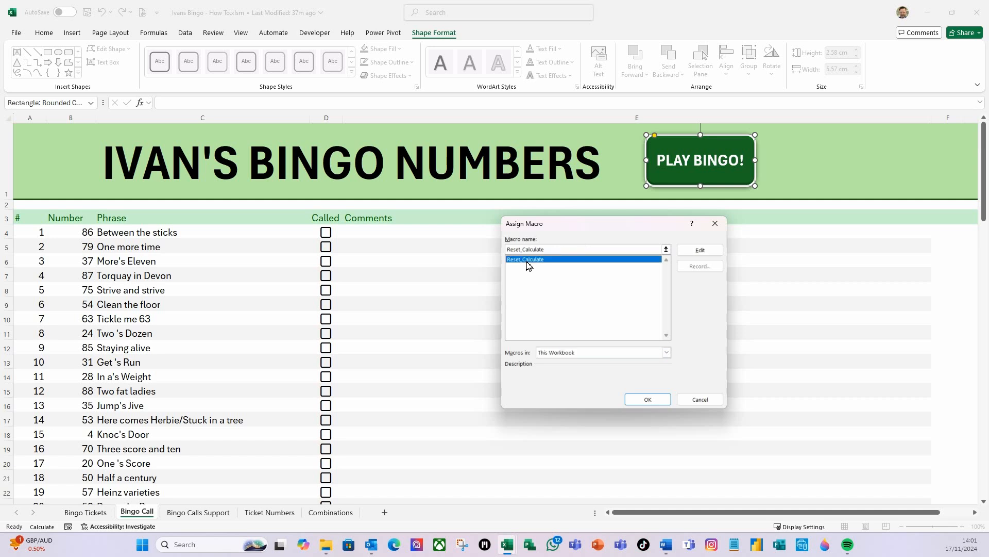
left_click(645, 400)
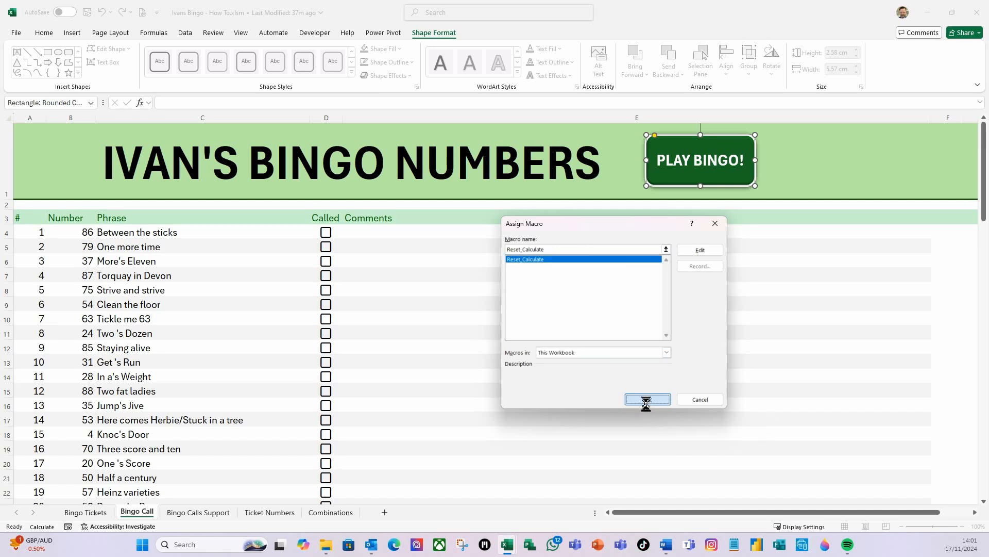
left_click(545, 252)
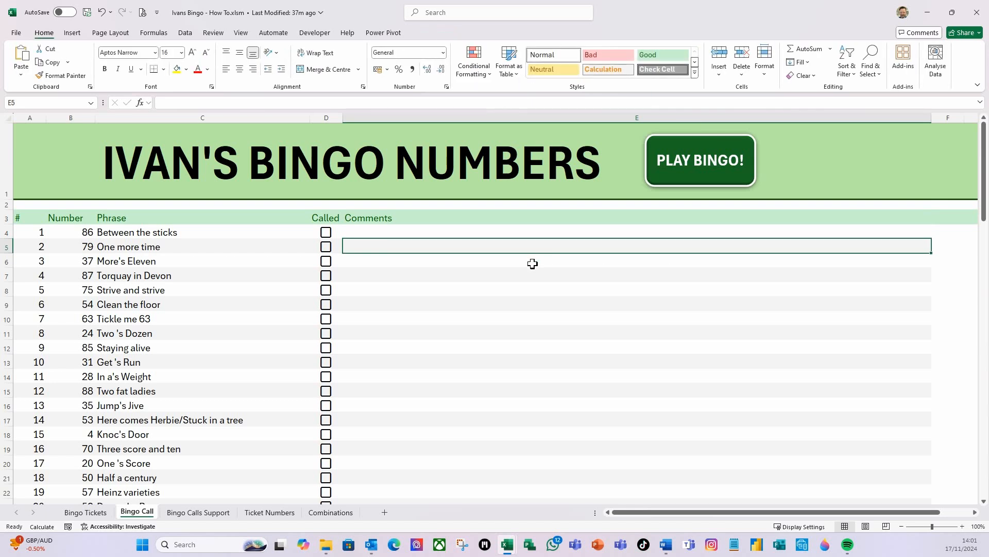
Test the cancel path of the PLAY BINGO! button by declining to create new tickets.
left_click(695, 166)
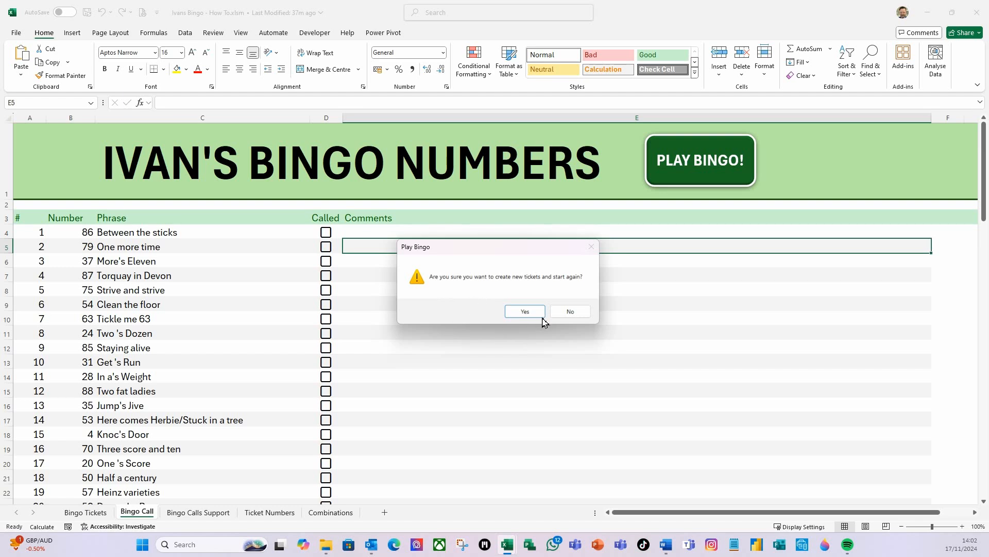
left_click(571, 311)
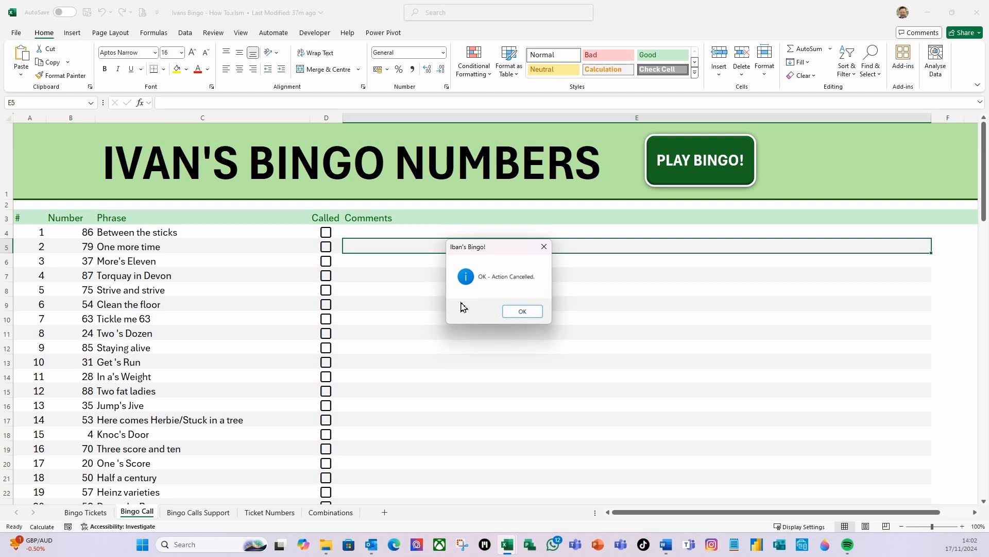
left_click(520, 311)
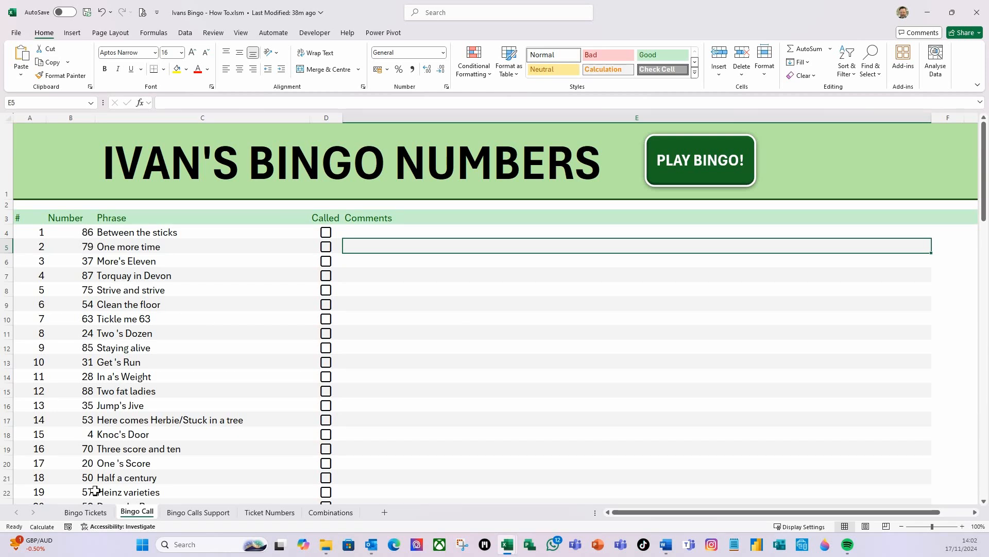
Run the PLAY BINGO! button, confirm creating new tickets, and review the tickets on the Bingo Tickets sheet.
left_click(692, 160)
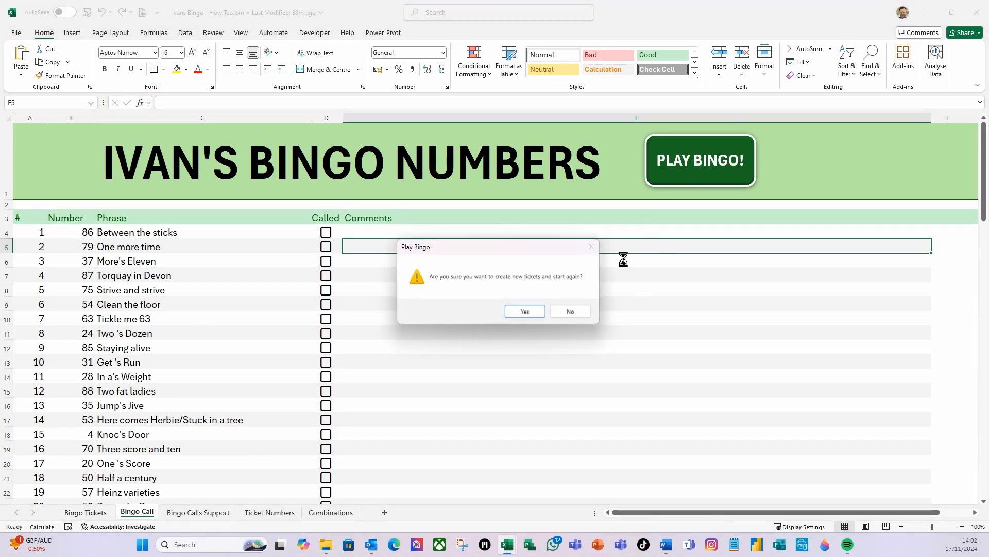
left_click(523, 312)
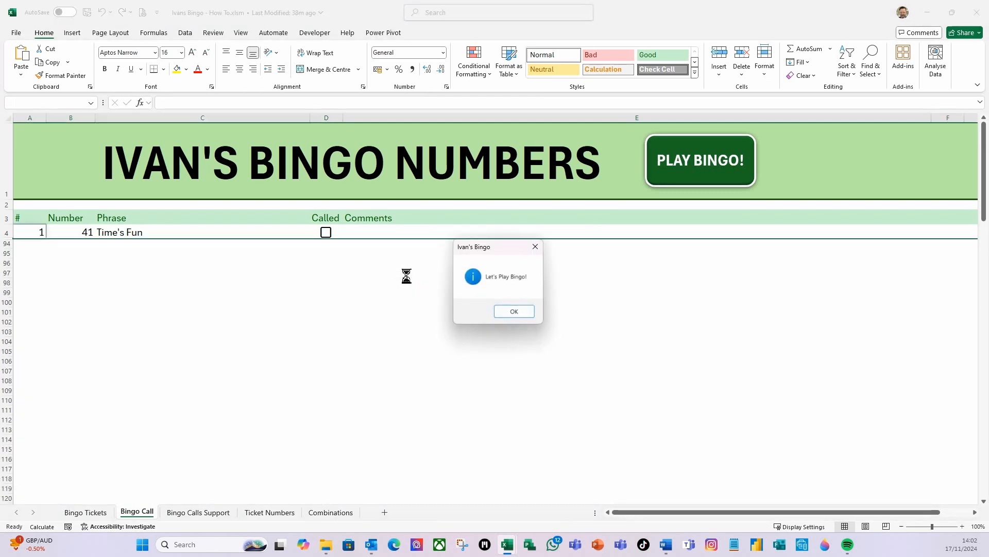
left_click(516, 312)
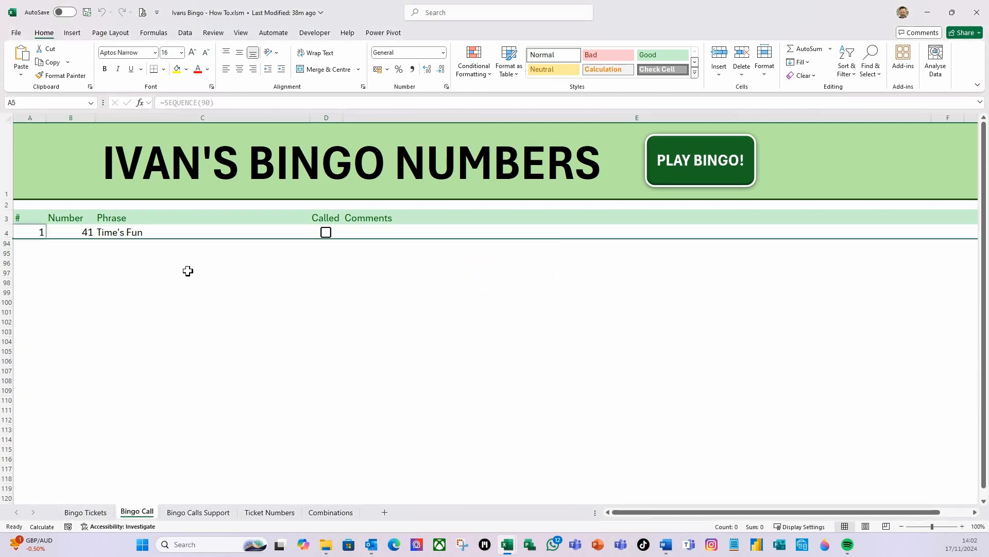
left_click(86, 512)
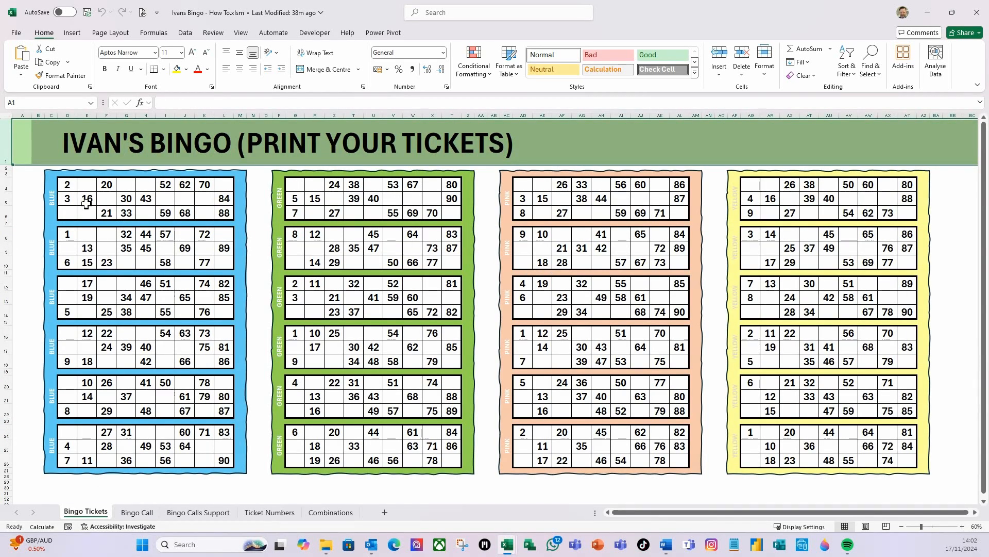
left_click(27, 150)
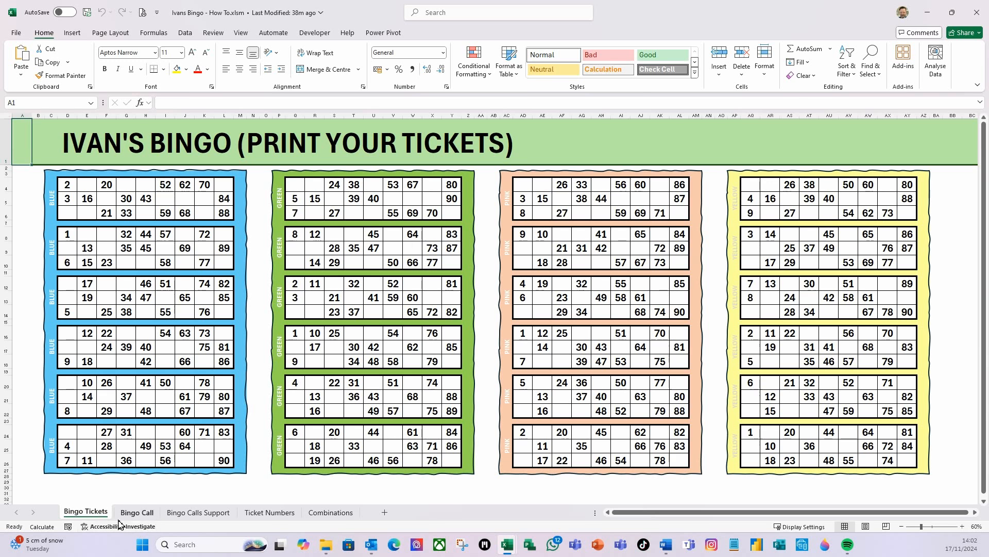
Hide the Bingo Calls Support, Ticket Numbers and Combinations sheets.
left_click(135, 512)
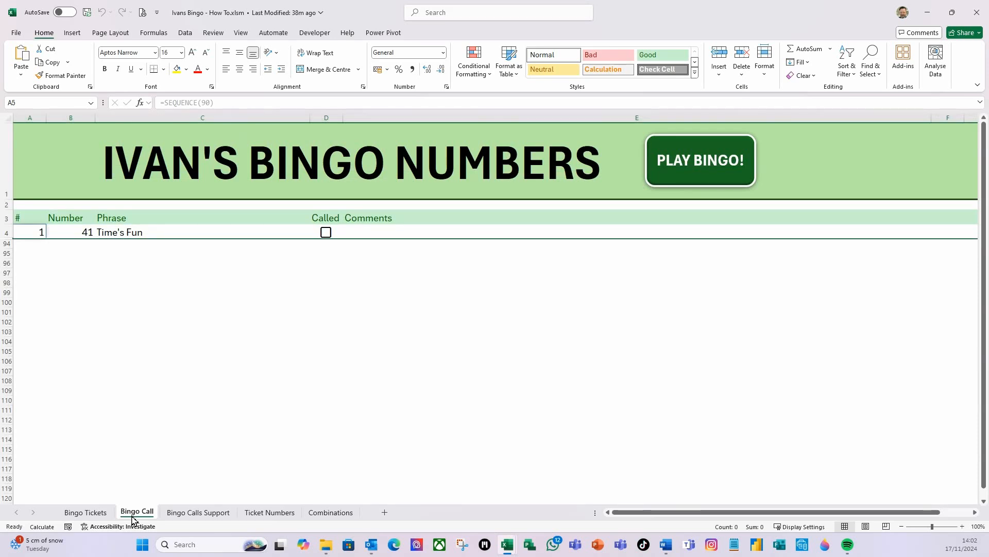
left_click(198, 515)
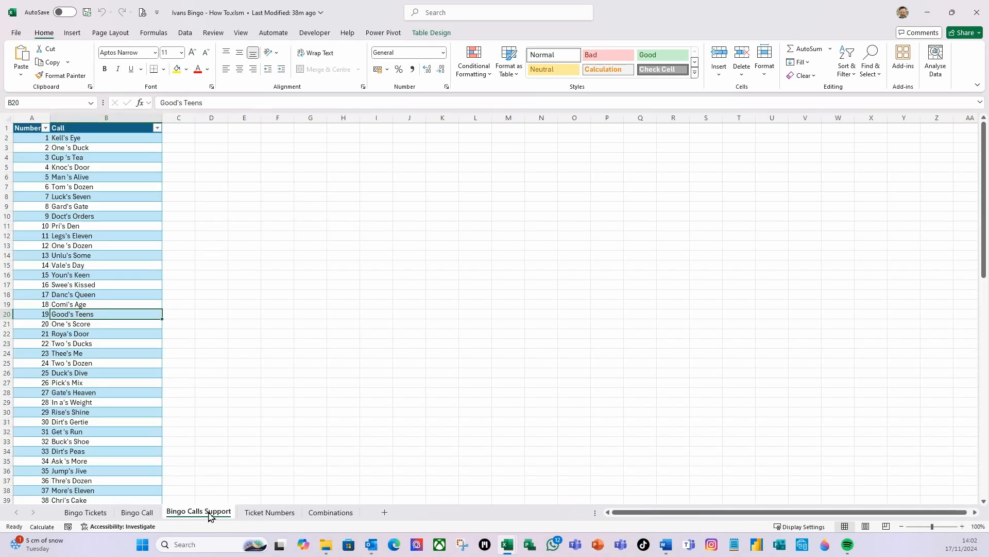
right_click(209, 514)
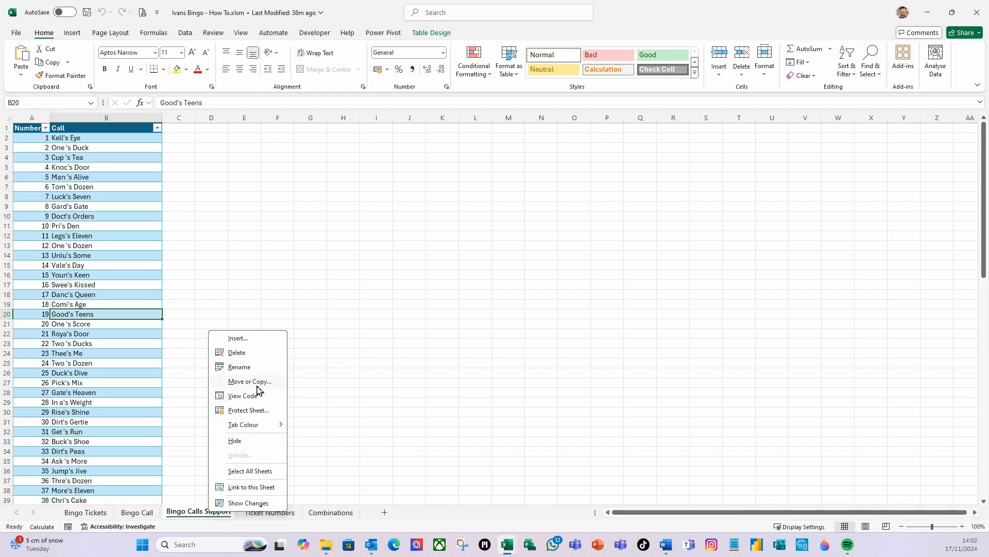
left_click(236, 441)
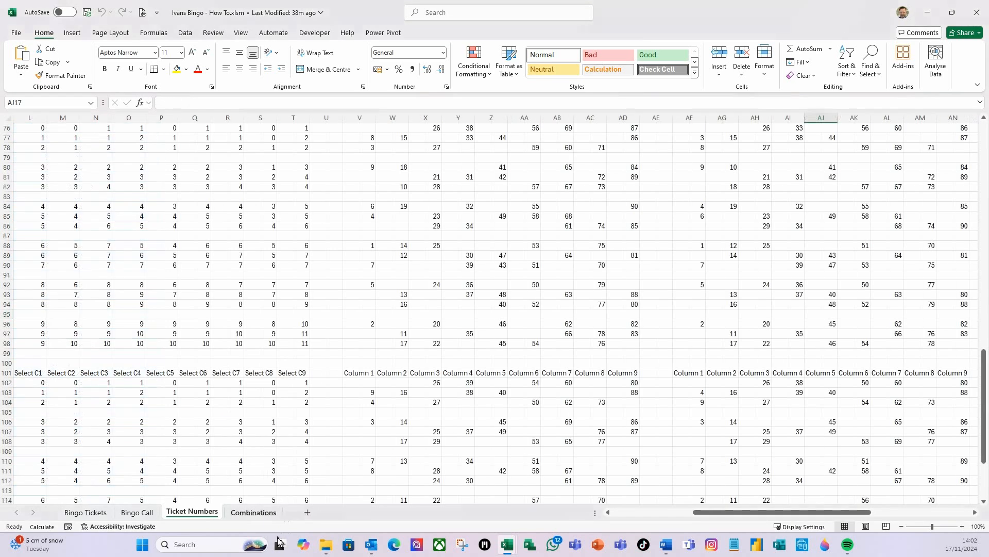
right_click(202, 515)
left_click(237, 441)
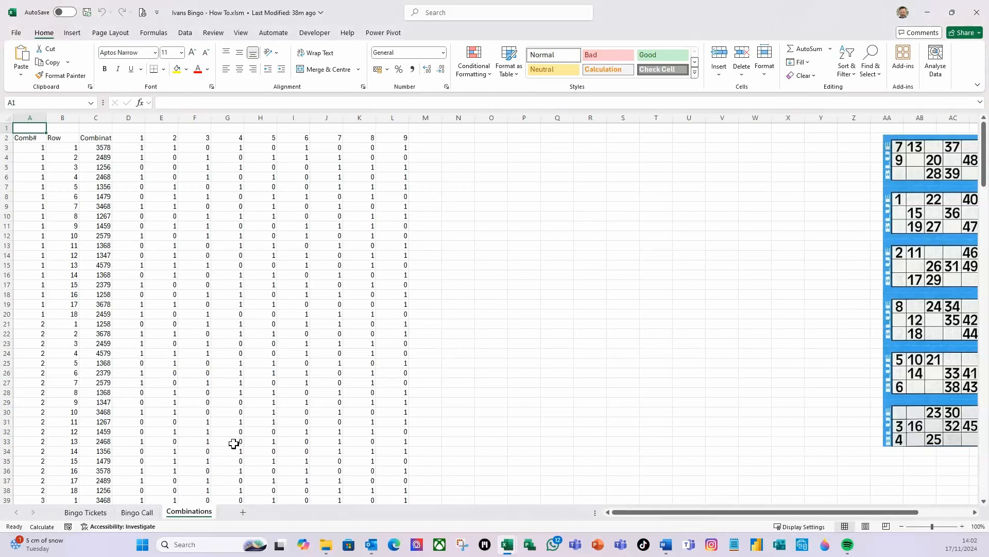
right_click(194, 514)
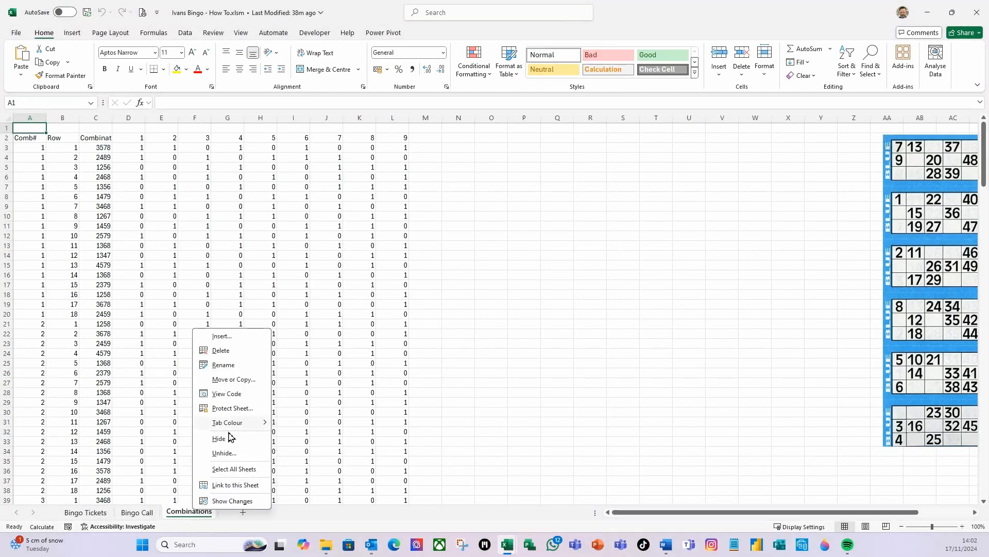
left_click(227, 439)
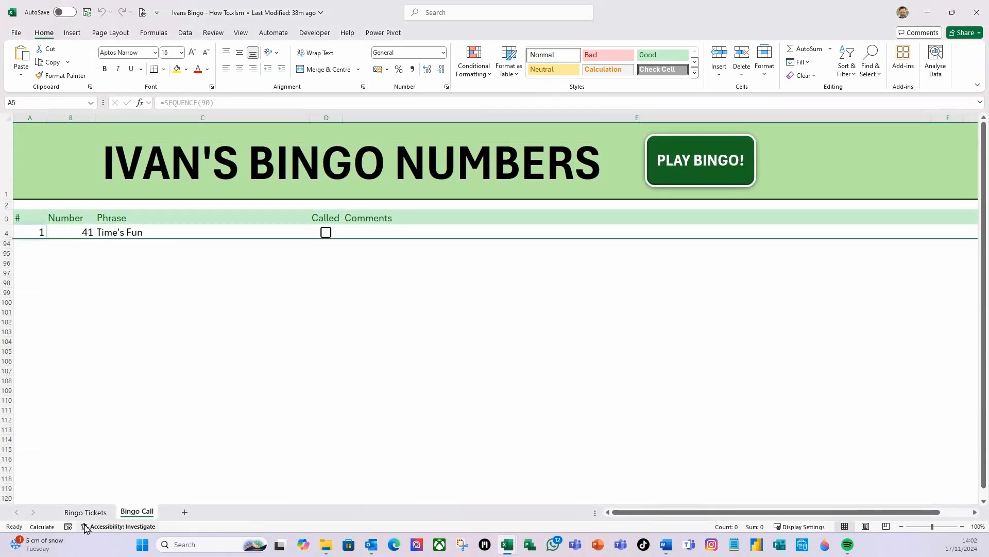
left_click(88, 513)
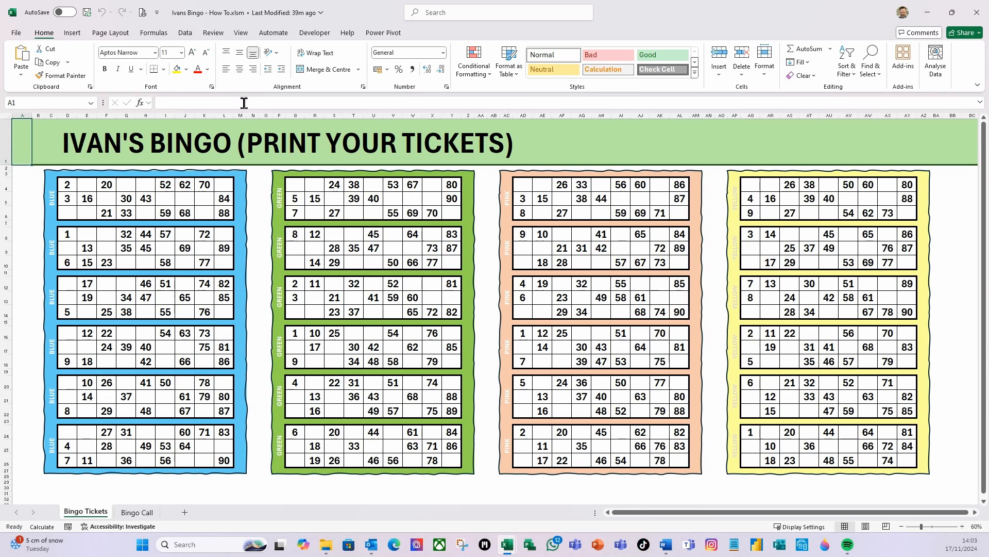
left_click(213, 33)
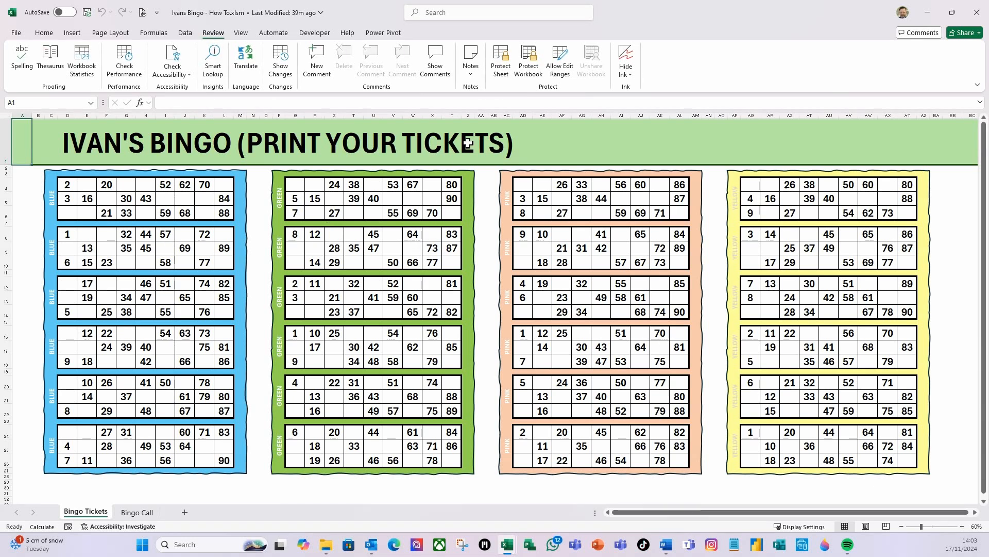
left_click(500, 77)
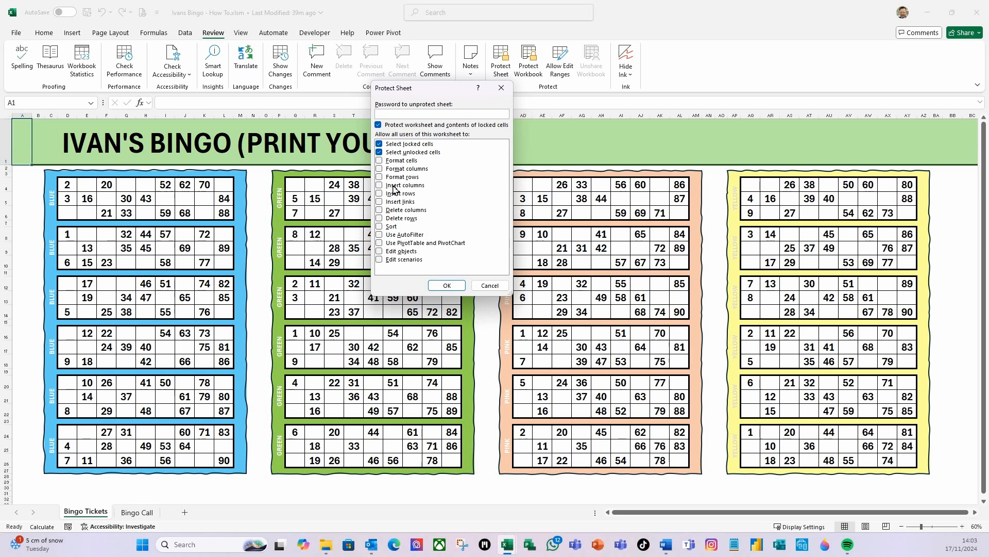
left_click(486, 289)
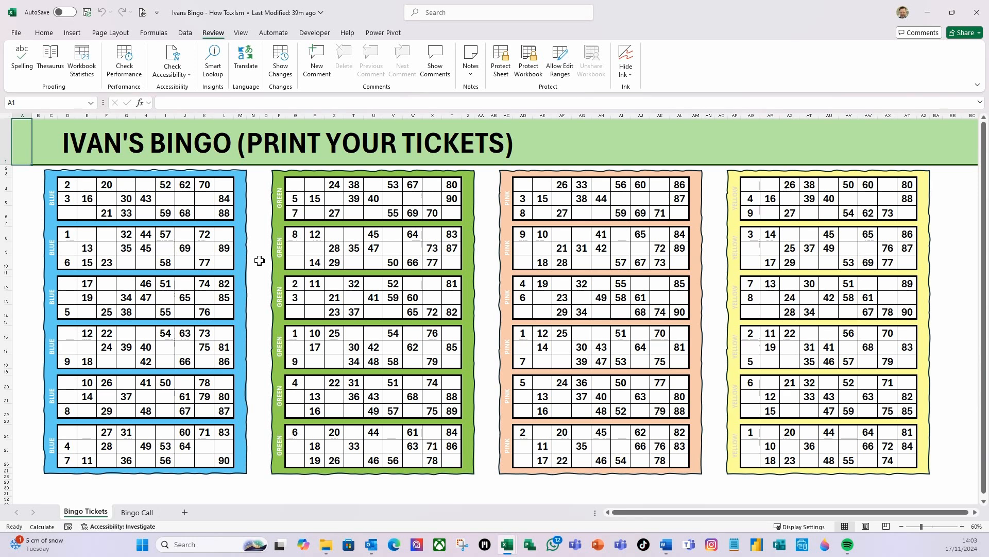
Open the ThisWorkbook code module from the Bingo Tickets sheet's code view and add a Workbook_Open event procedure.
key("alt+Tab")
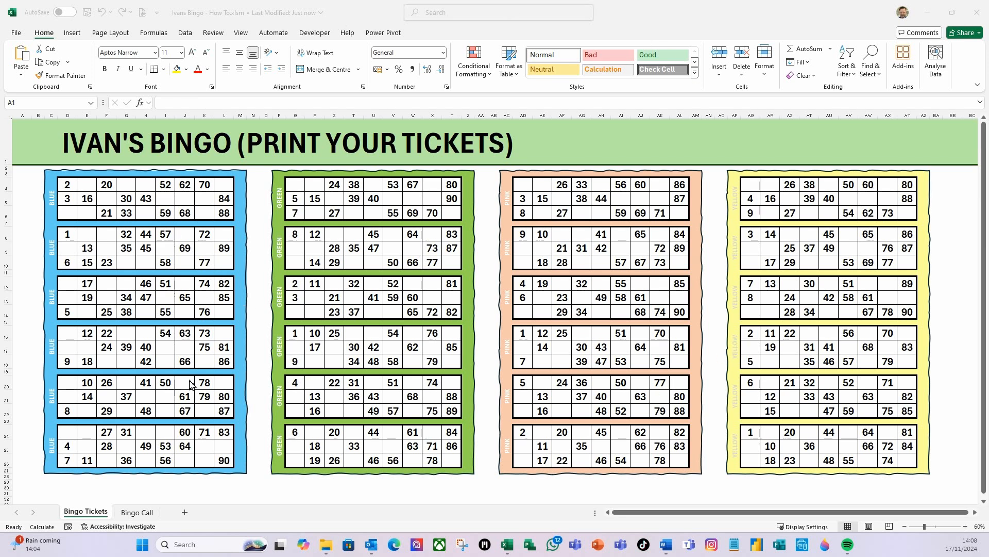
left_click(99, 514)
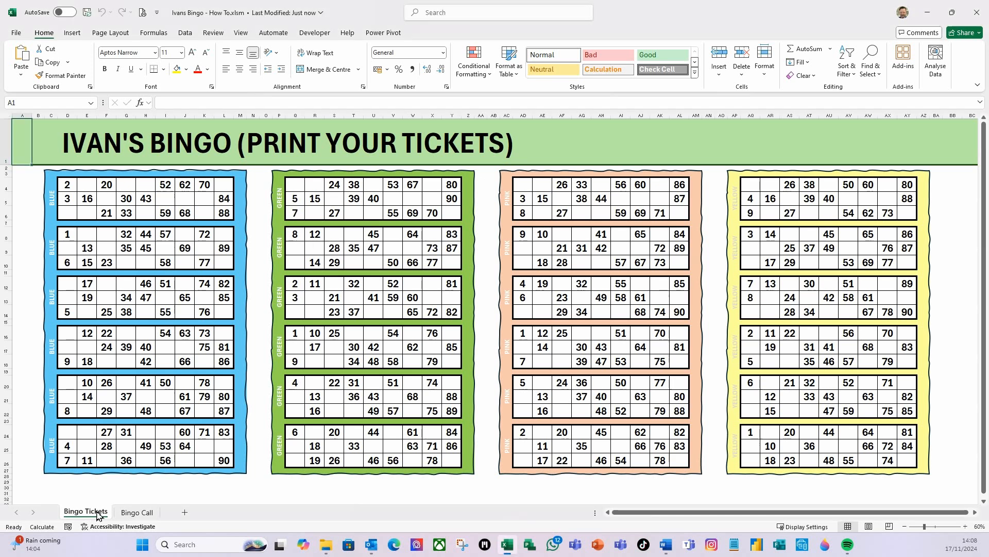
right_click(101, 515)
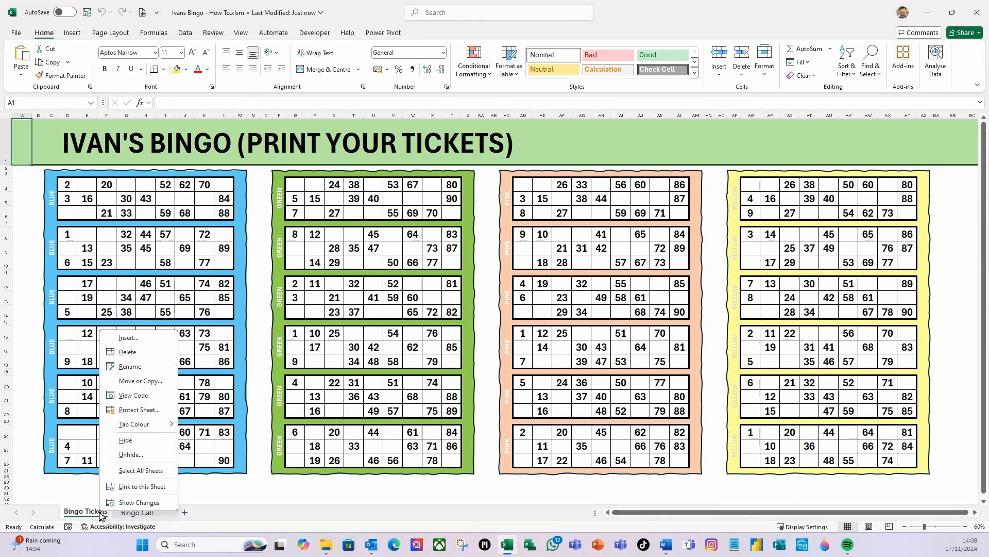
left_click(138, 405)
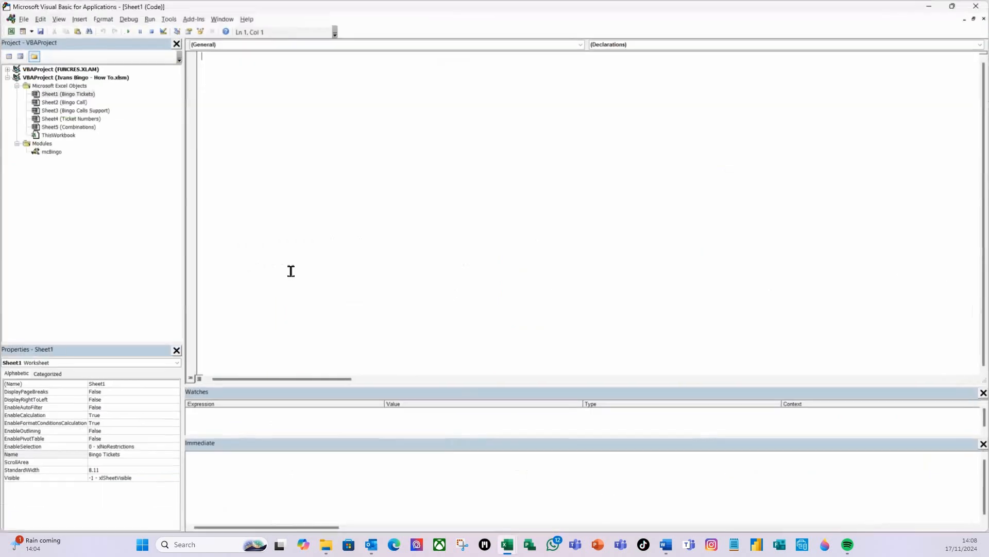
double_click(69, 136)
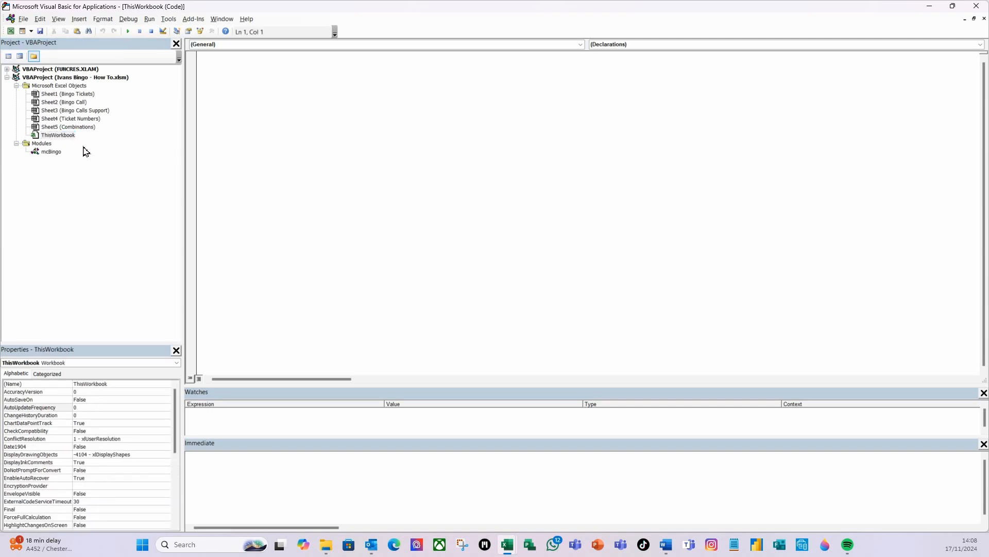
left_click(583, 46)
left_click(285, 58)
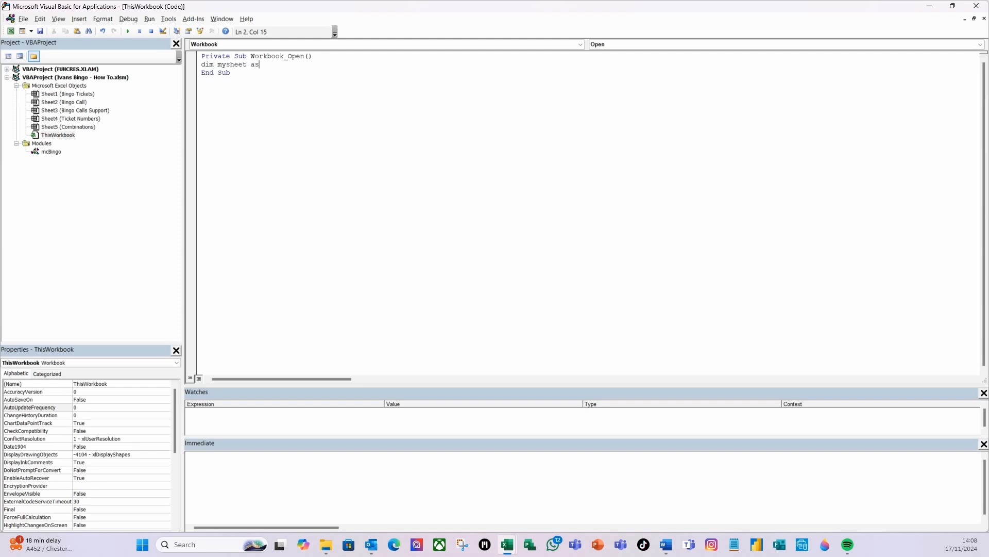
Declare the variable mySheet As Worksheet in Workbook_Open, with a capital S in its name.
type("work")
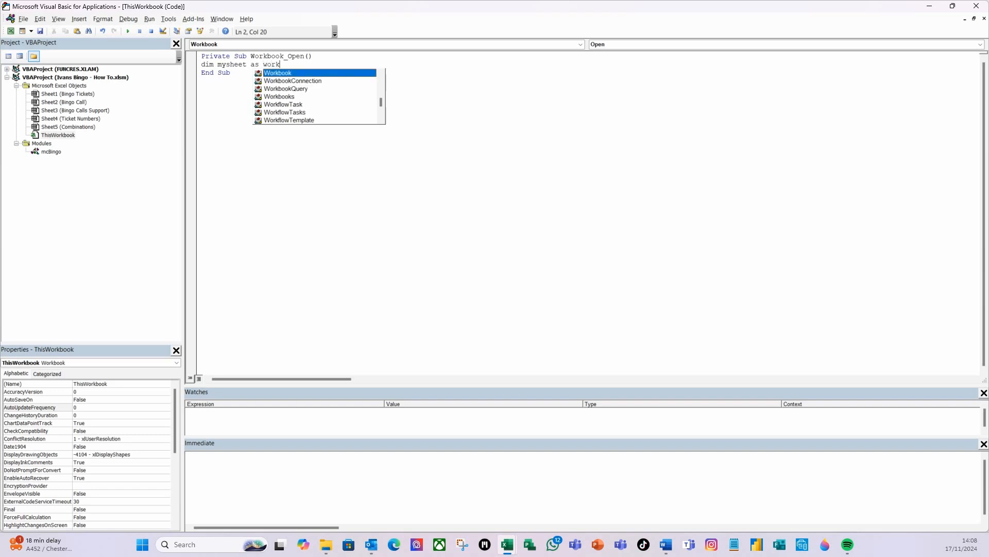
type("sheet")
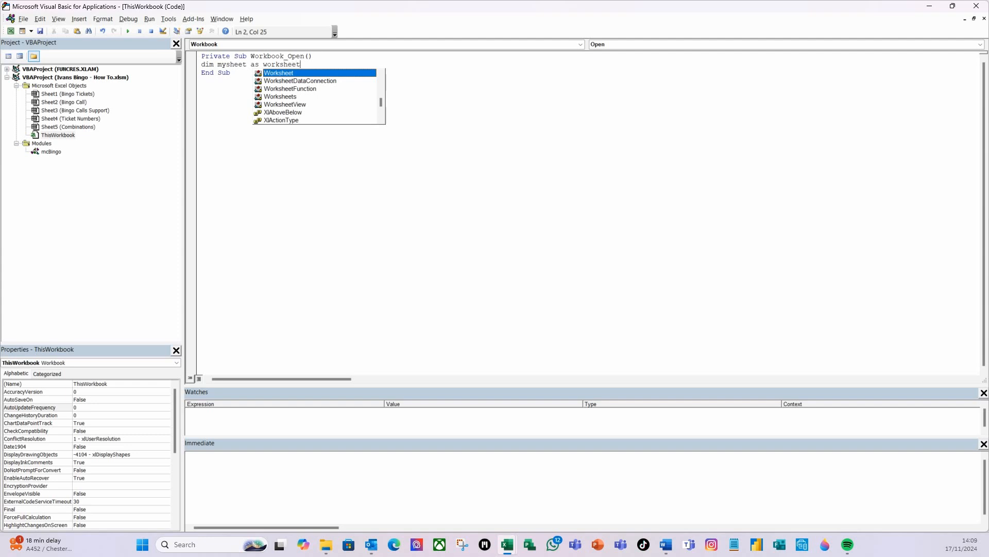
key("Return")
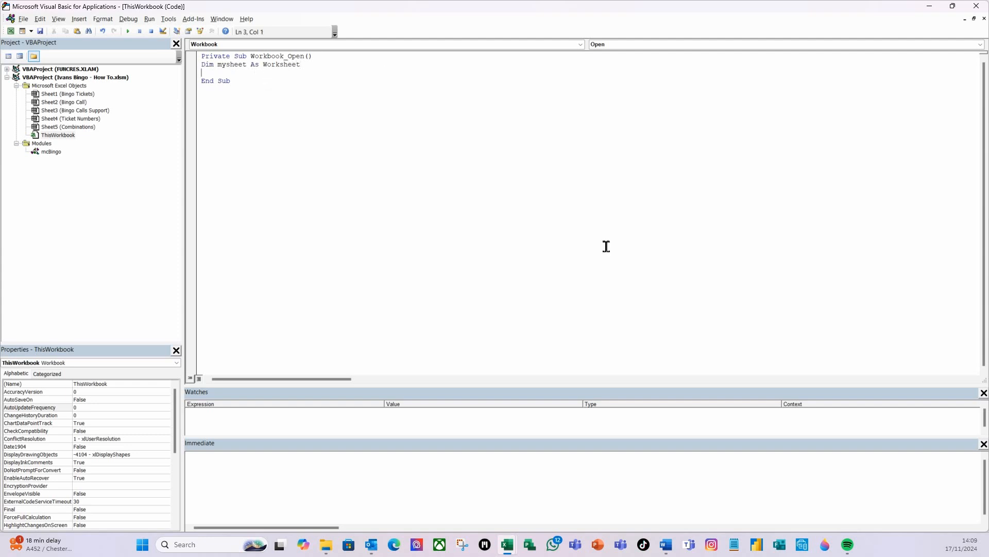
left_click(227, 65)
left_click(247, 64)
left_click(232, 64)
key("BackSpace")
type("D")
key("BackSpace")
type("S")
Write a For Each mySheet In Worksheets loop that calls mySheet.Protect and closes with Next mySheet.
left_click(218, 73)
key("Return")
key("Return")
type("for each mysheet in worksheets")
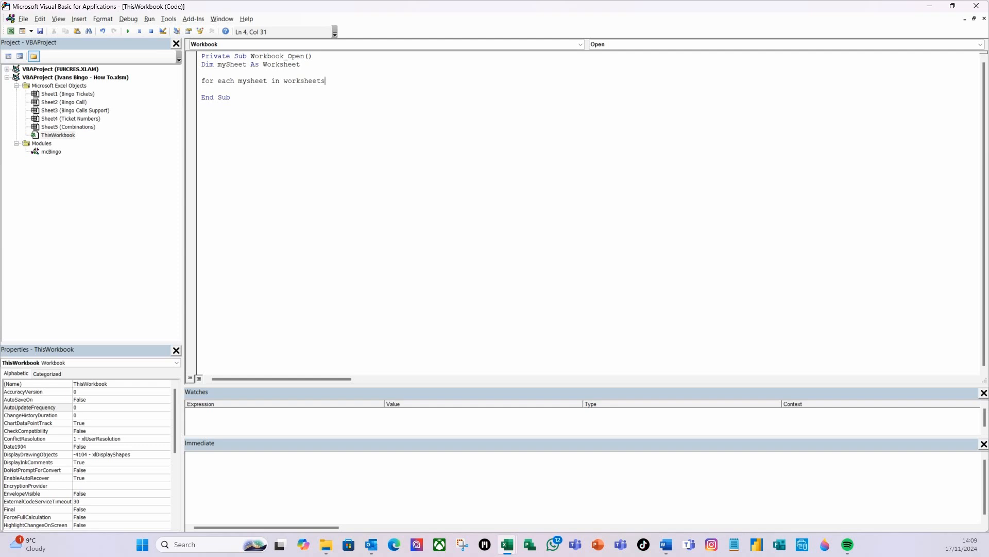
key("Return")
key("Return")
type("mysheet.")
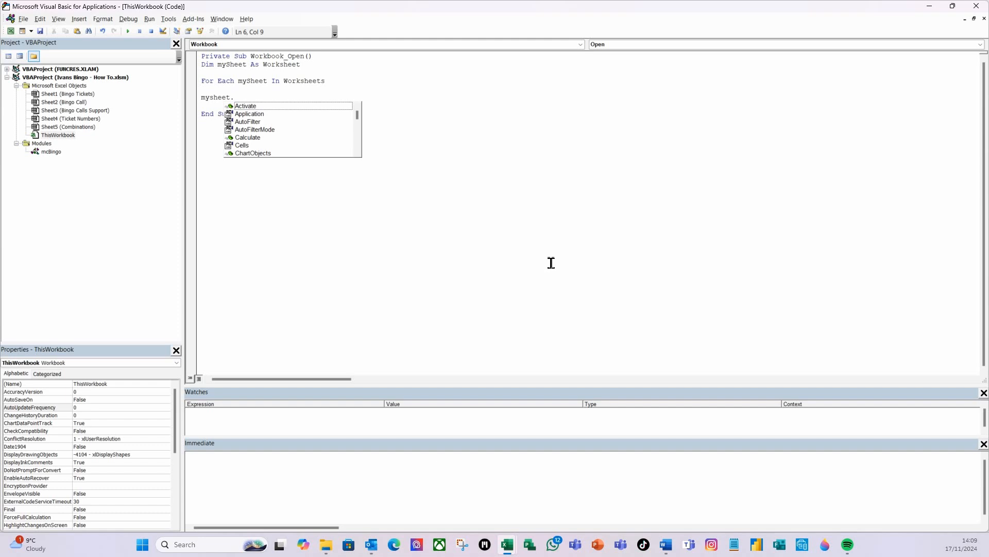
type("protect")
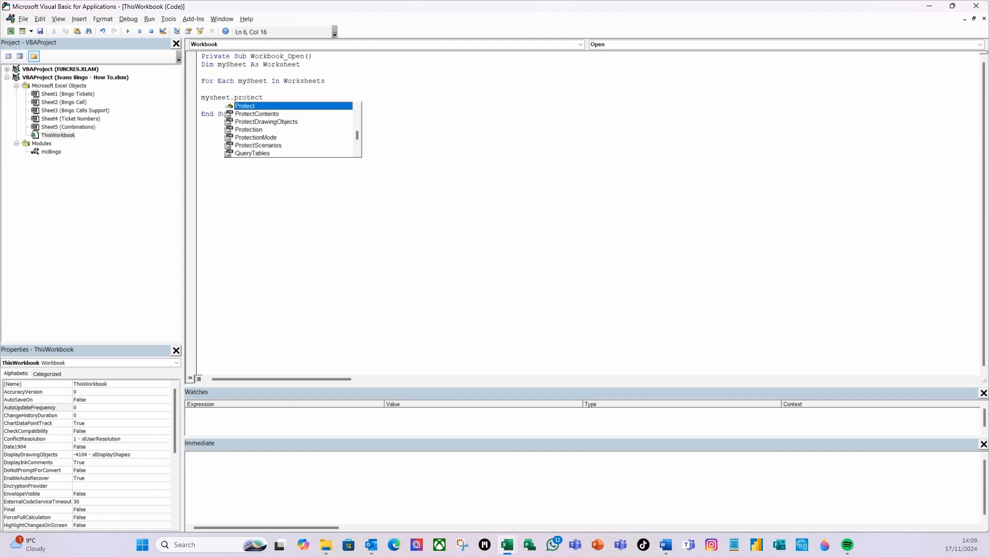
key("Return")
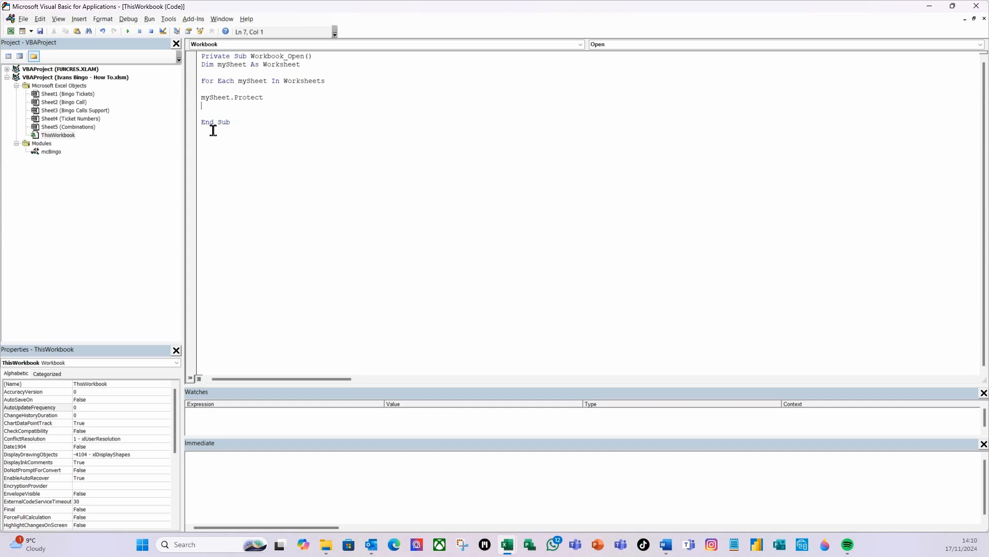
type("next mysheet")
key("Return")
left_click(290, 100)
key("Return")
left_click(212, 113)
Step into the Workbook_Open procedure and run it through so every worksheet gets protected.
left_click(214, 65)
key("F8")
key("F8")
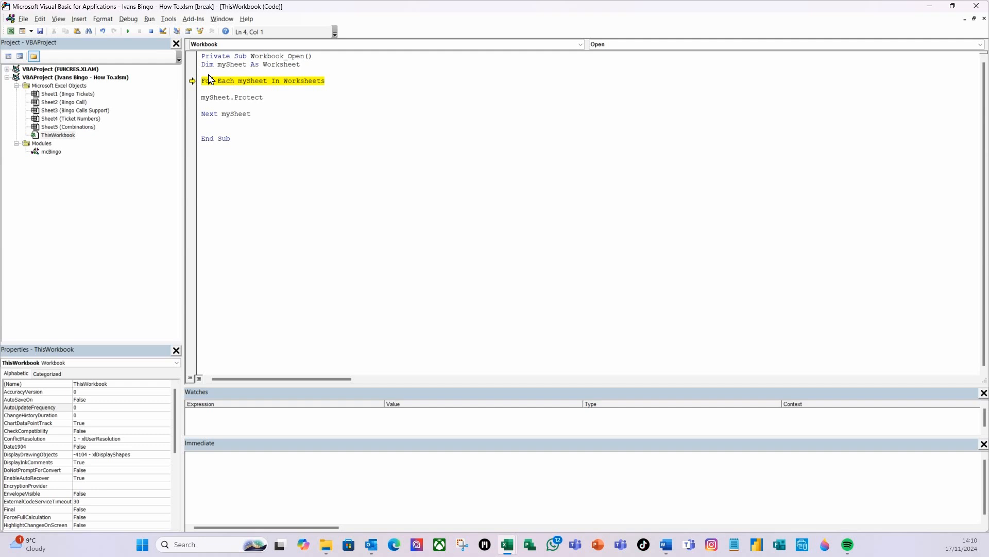
left_click(128, 31)
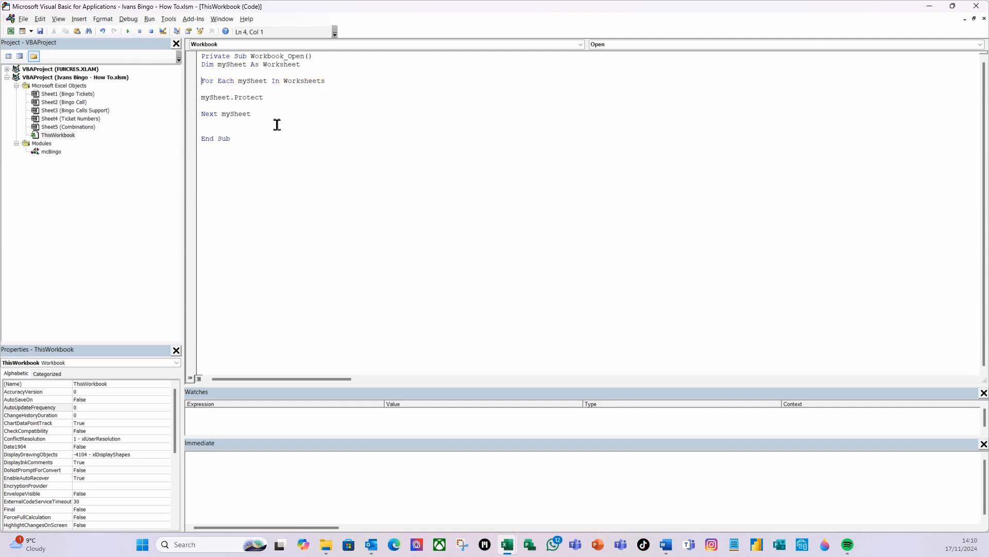
Check the protection on the Bingo Tickets sheet by trying to edit a blue and a green ticket cell, dismissing each warning.
left_click(11, 31)
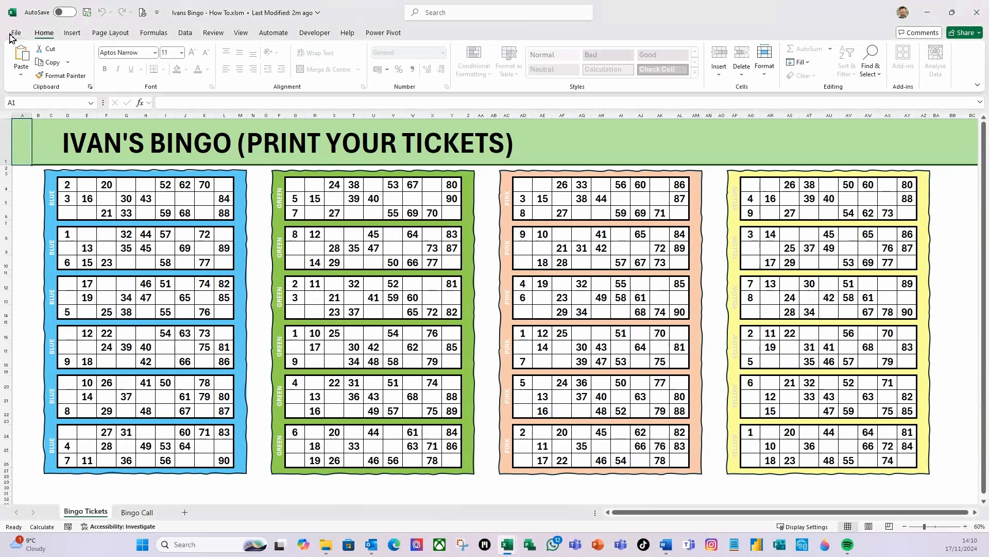
double_click(171, 214)
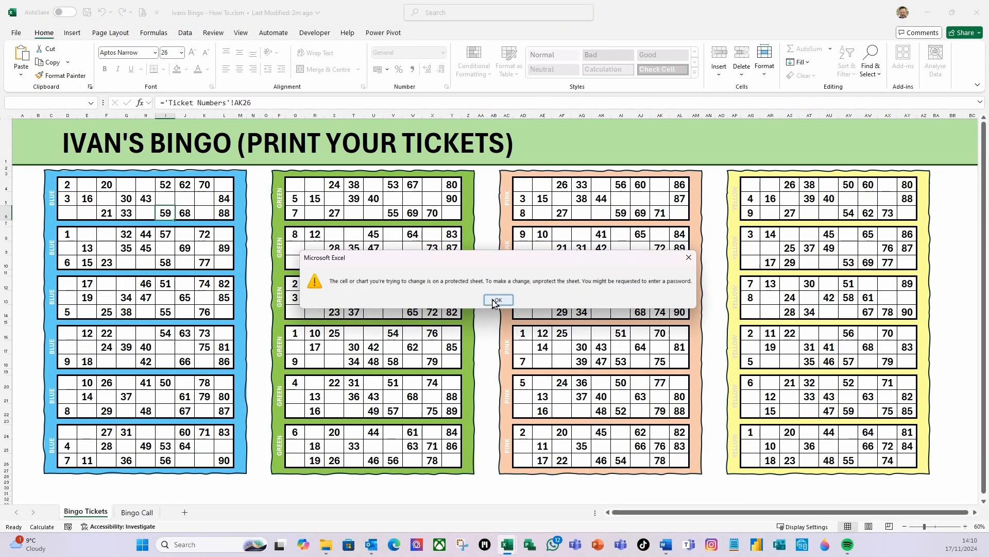
left_click(496, 300)
left_click(431, 284)
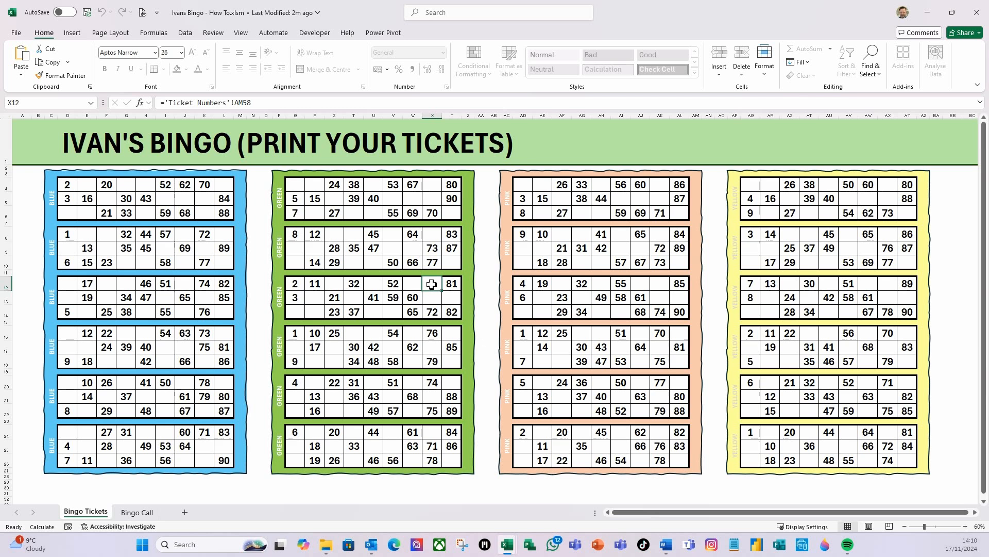
double_click(432, 283)
left_click(503, 304)
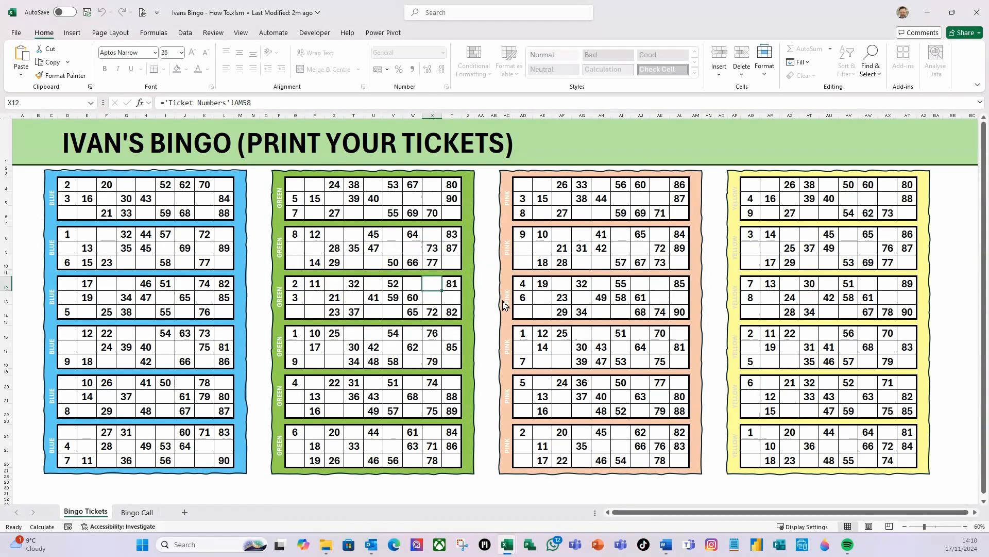
Check on the Bingo Call sheet that Called cell D4 accepts typing, cancel the entry, and select phrase cell C4.
left_click(146, 515)
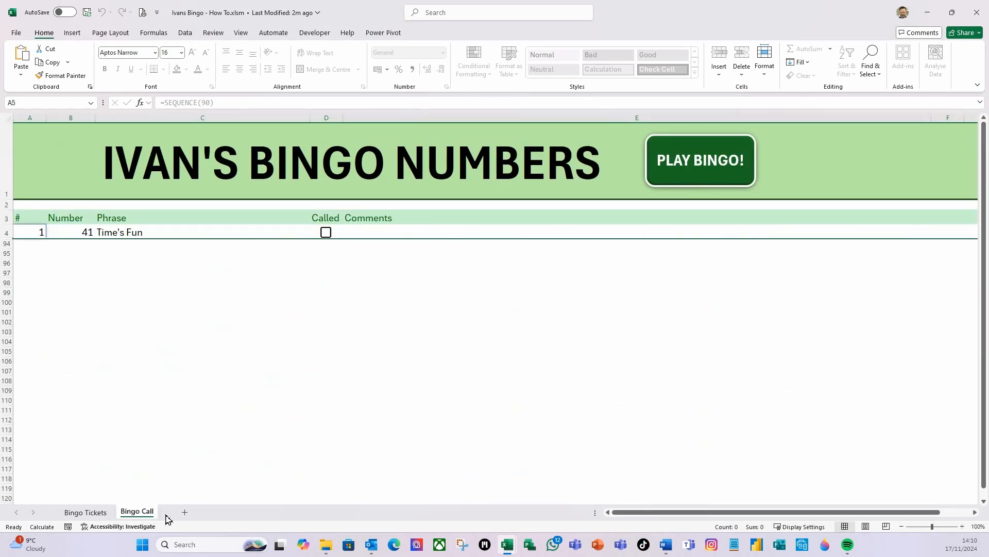
left_click(131, 236)
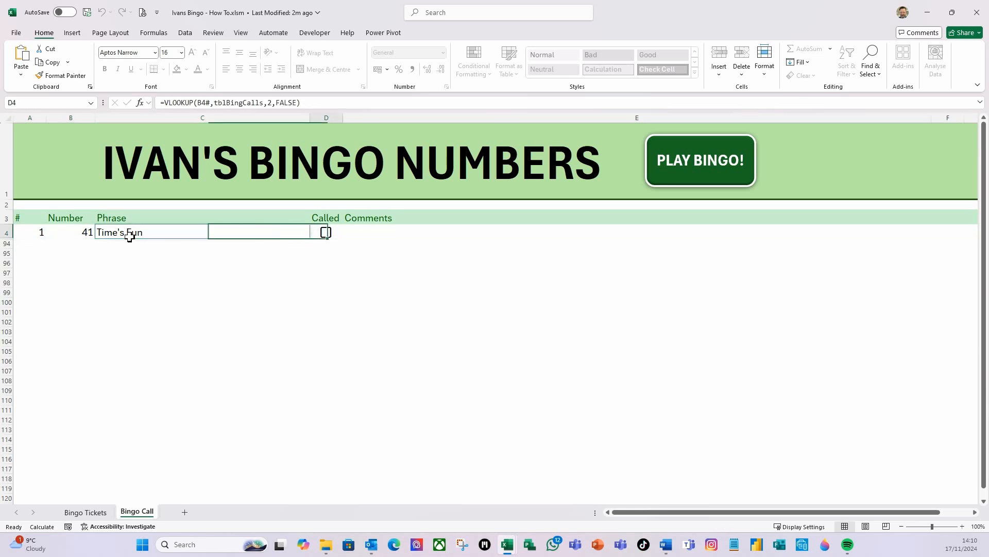
key("Right")
type("wddew")
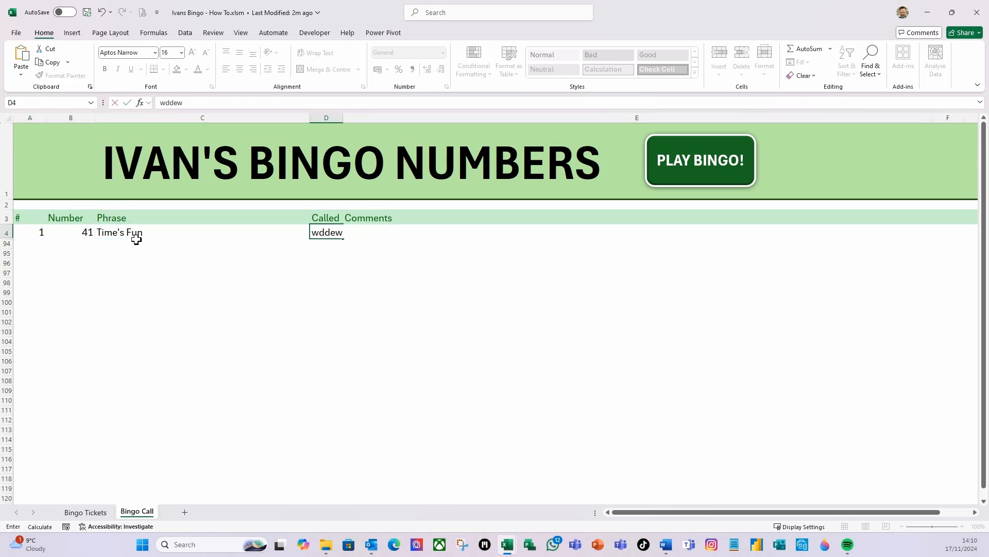
key("Escape")
left_click(200, 275)
left_click(142, 229)
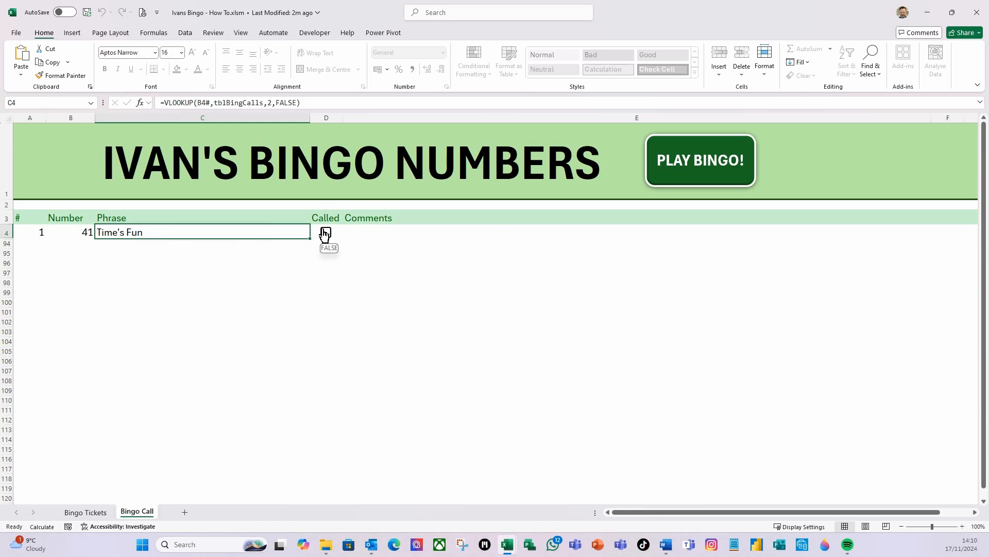
Tick the first number's Called checkbox to test the protected sheet, debug the failing line, and stop the code.
left_click(326, 234)
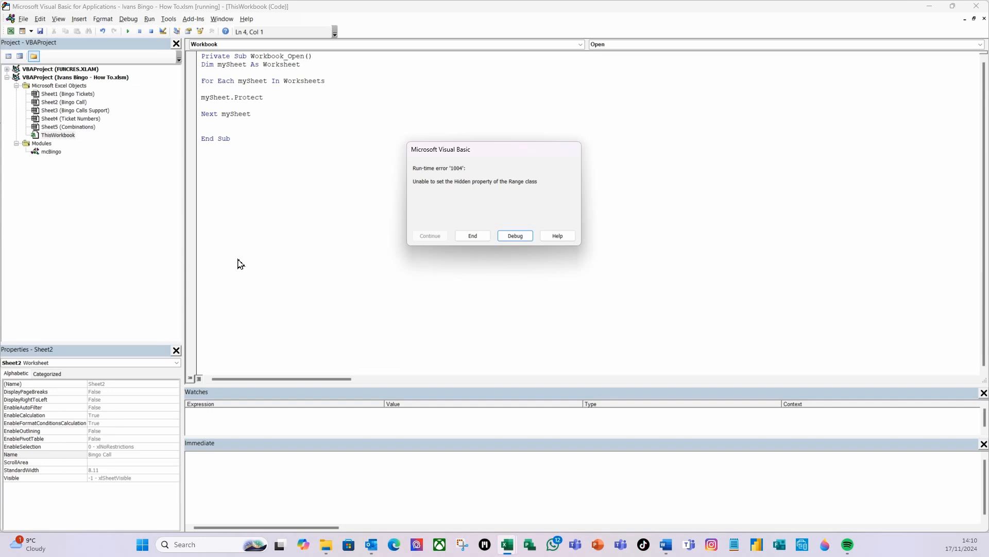
left_click(513, 236)
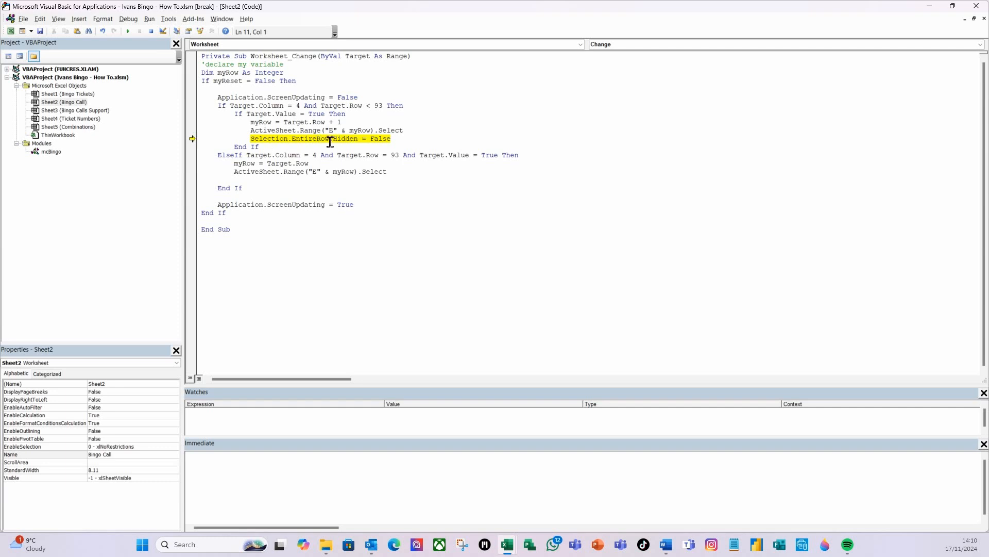
left_click(151, 32)
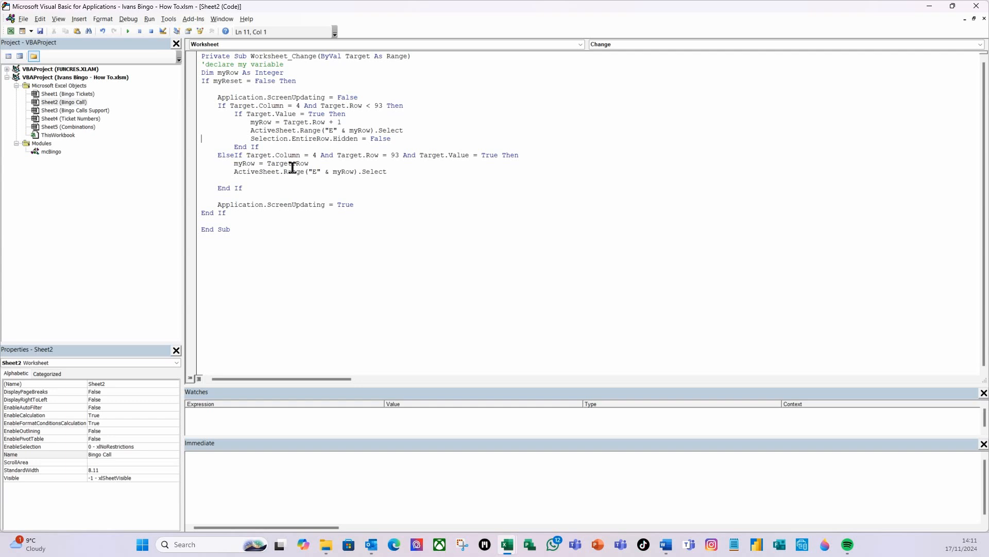
Add the argument UserInterfaceOnly:=True to the mySheet.Protect line in the ThisWorkbook module.
double_click(58, 136)
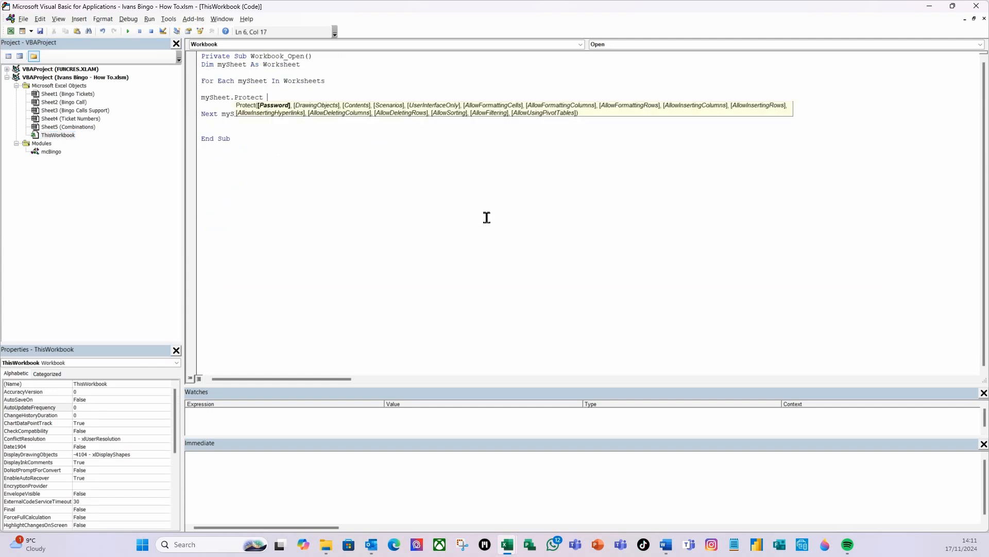
type("UserInter")
type("faceOnly:=true")
key("Return")
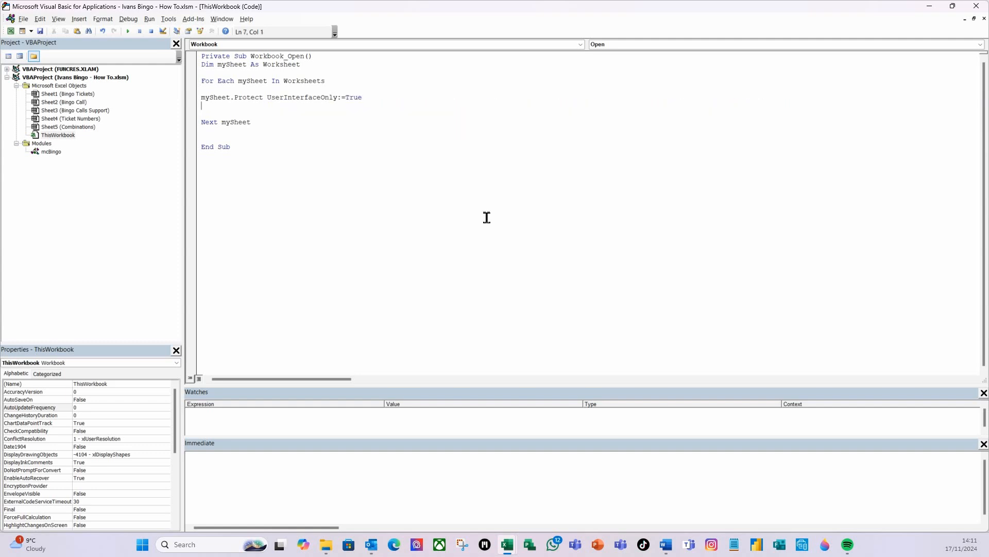
Rerun the edited Workbook_Open procedure from its first line to reapply the sheet protection.
left_click(210, 83)
left_click(208, 74)
key("F8")
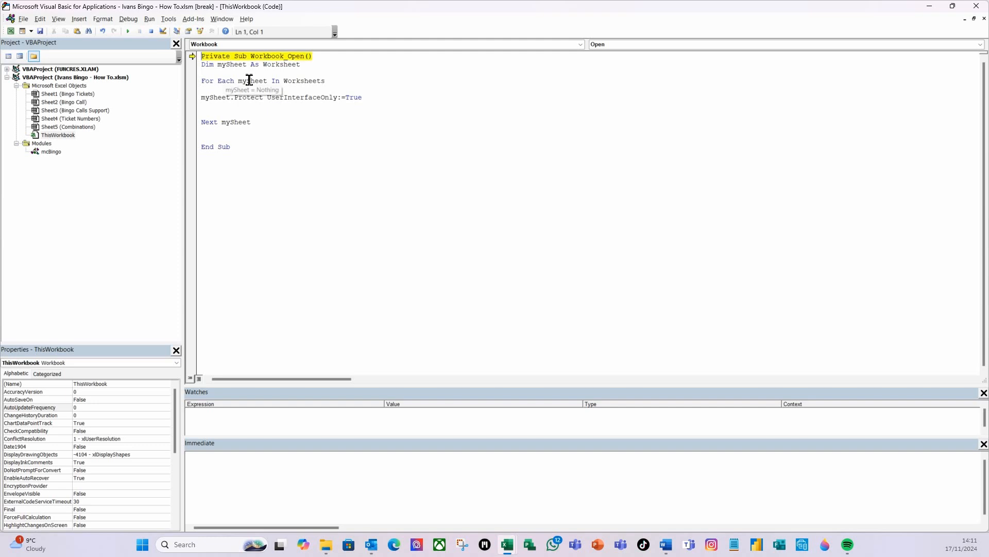
left_click(127, 32)
left_click(234, 130)
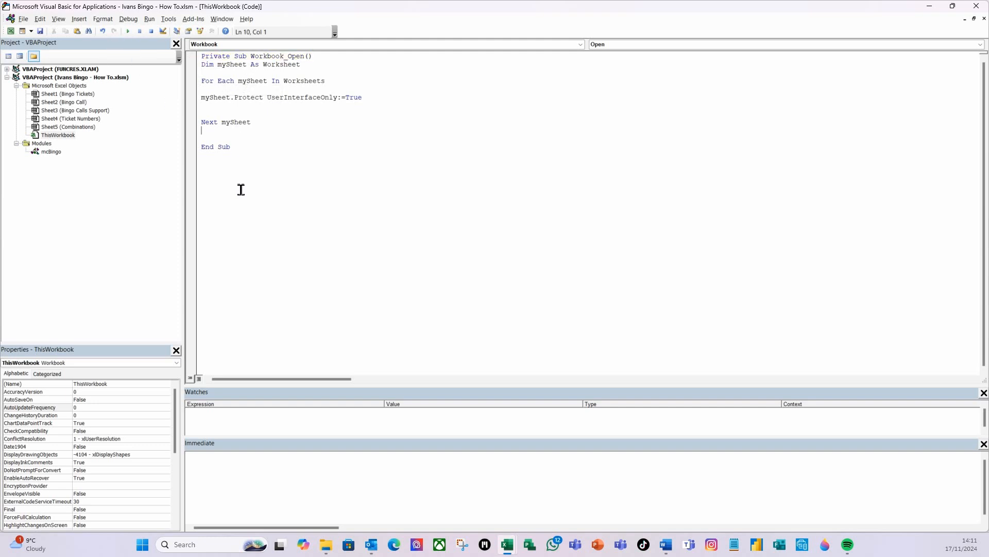
Test the Bingo Call sheet by unticking and reticking the first Called checkbox and ticking the second one.
left_click(11, 31)
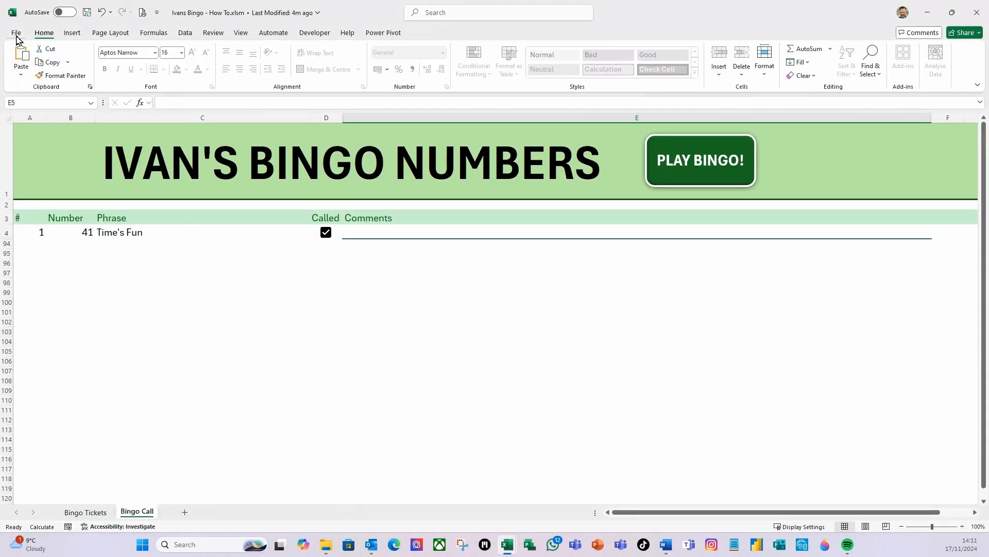
left_click(325, 235)
left_click(326, 235)
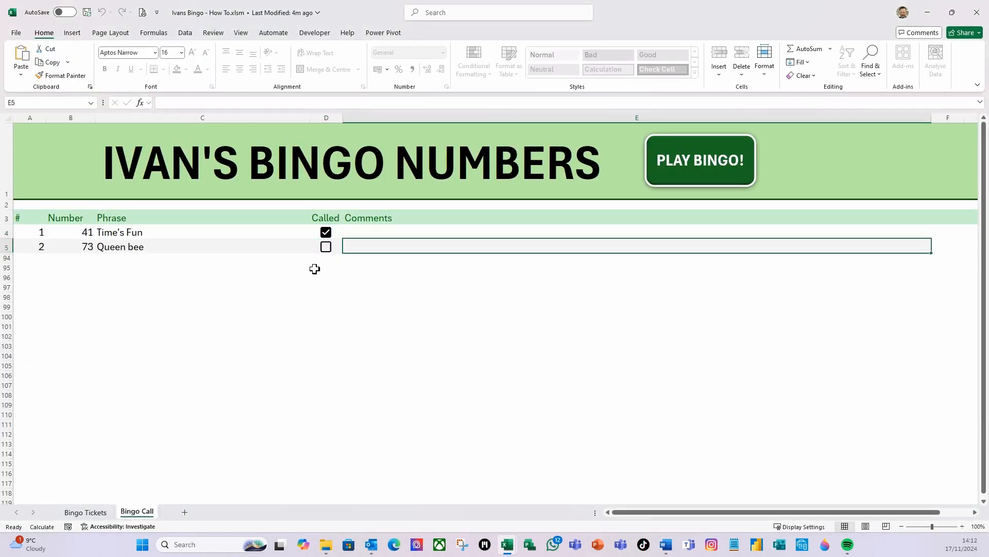
left_click(325, 247)
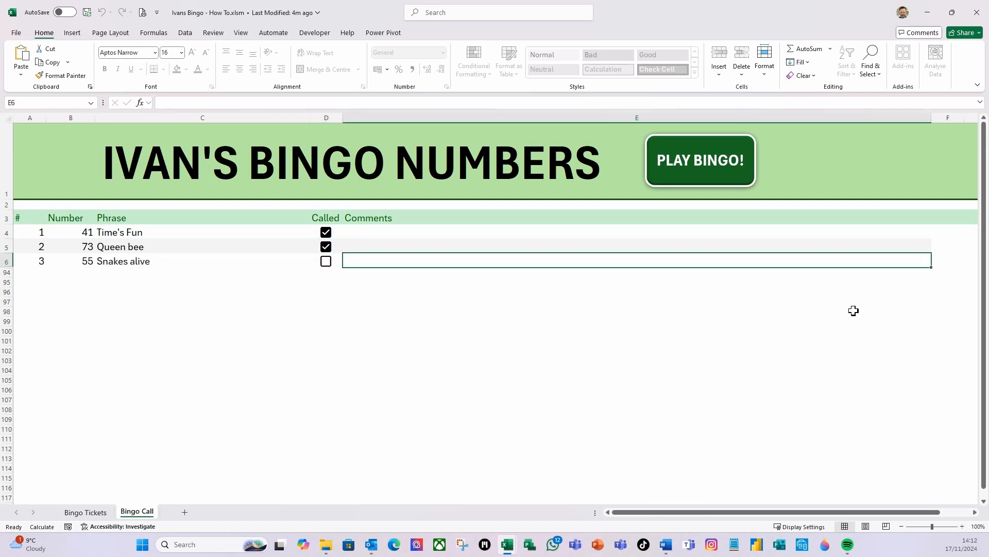
Start a new game with the PLAY BINGO! button, confirming the creation of new tickets.
left_click(703, 168)
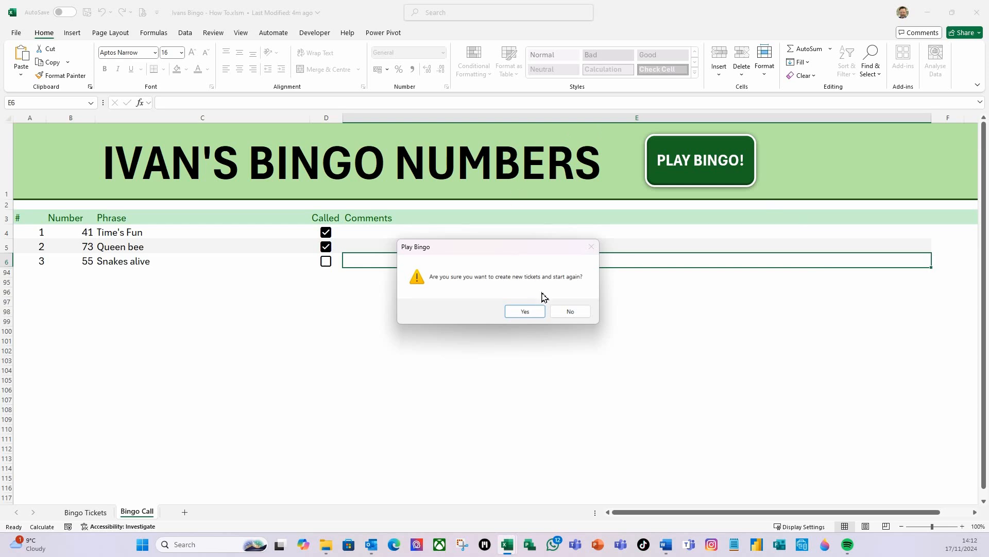
left_click(524, 310)
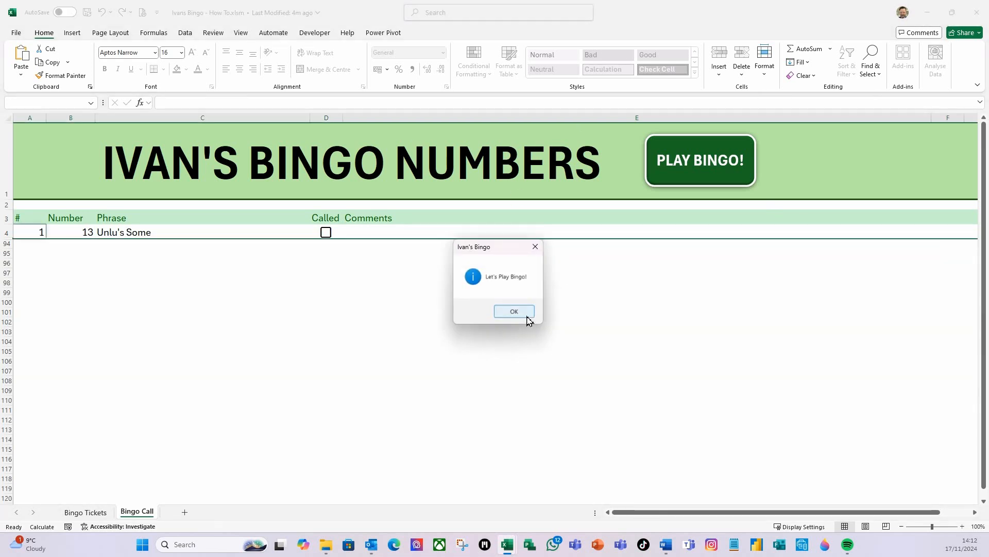
left_click(526, 314)
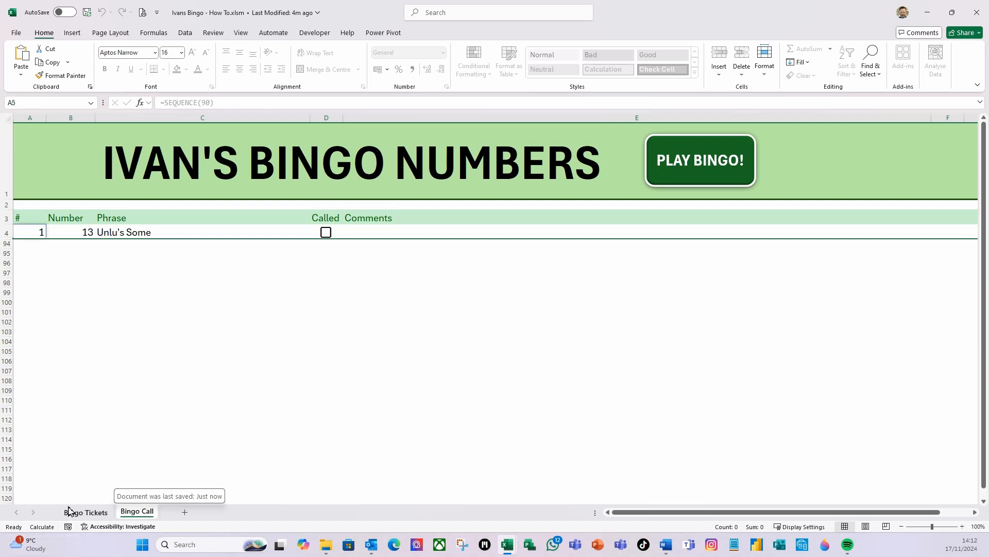
Record a macro in This Workbook that protects the workbook's structure without a password, and stop the recording.
left_click(241, 32)
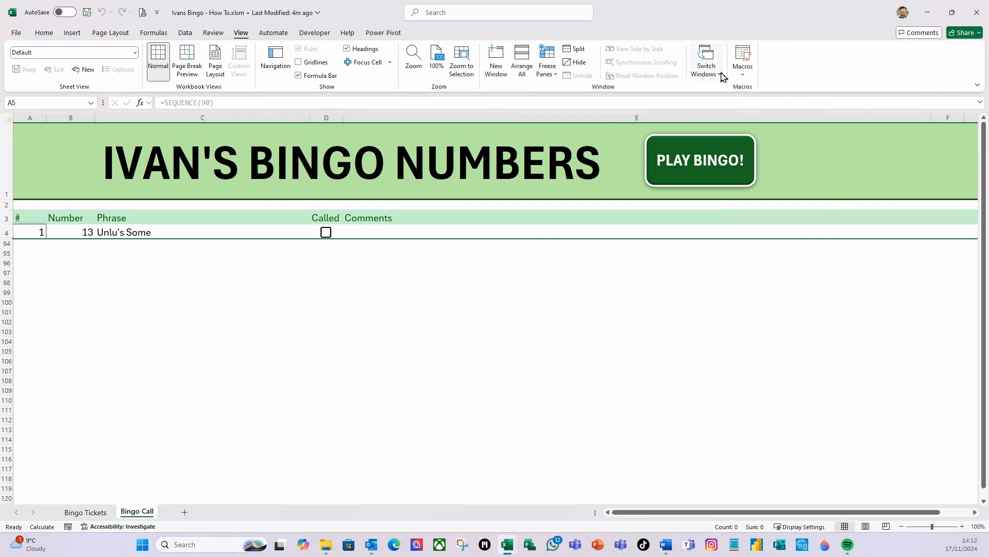
left_click(743, 77)
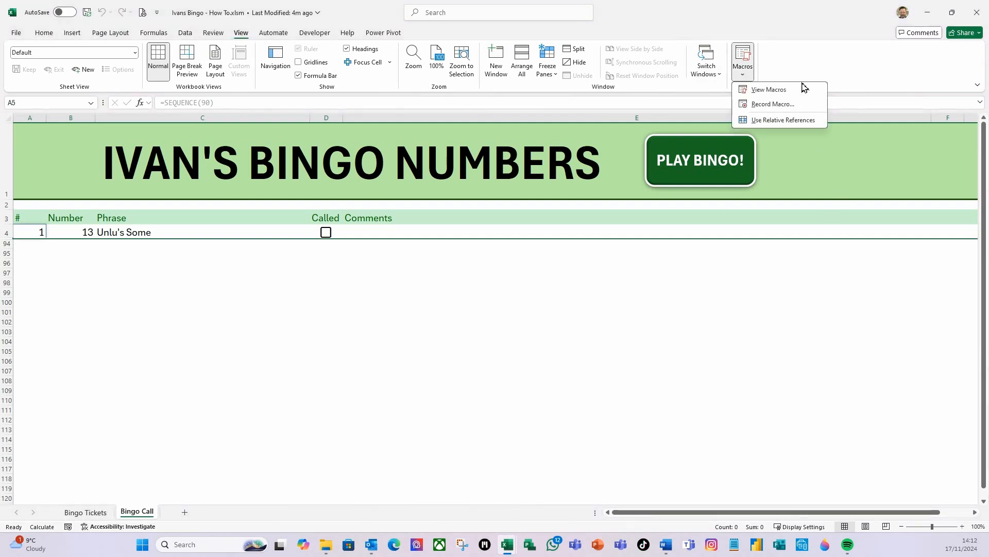
left_click(761, 106)
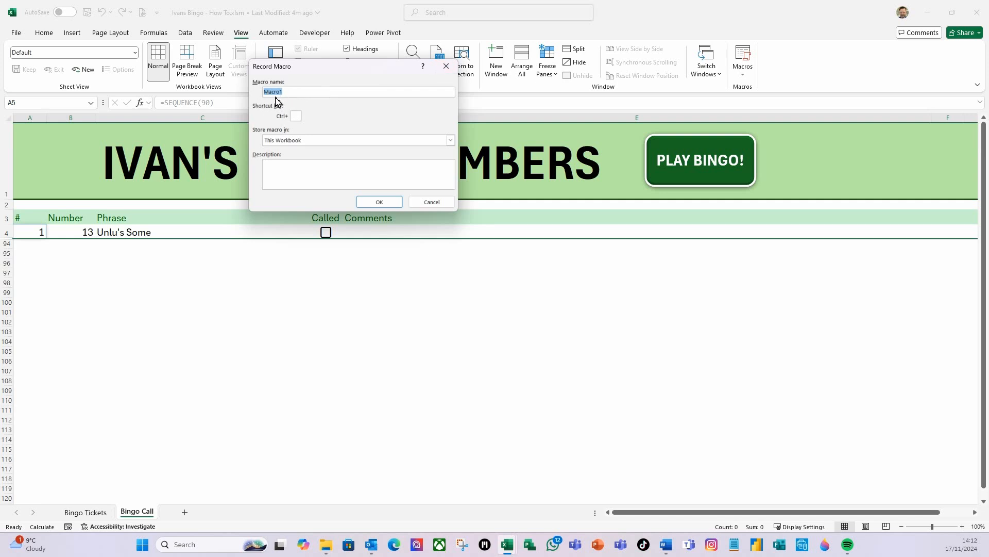
left_click(381, 201)
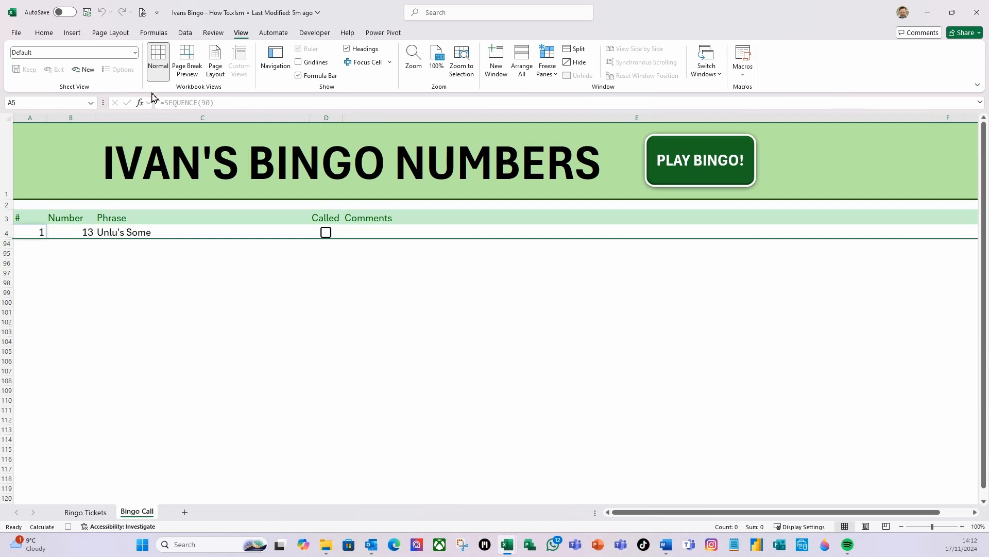
left_click(213, 32)
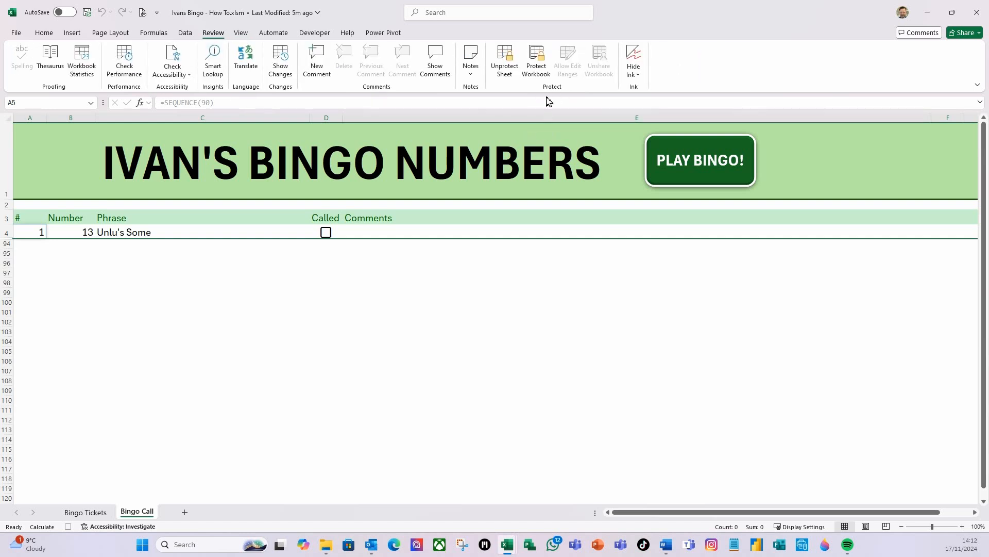
left_click(536, 65)
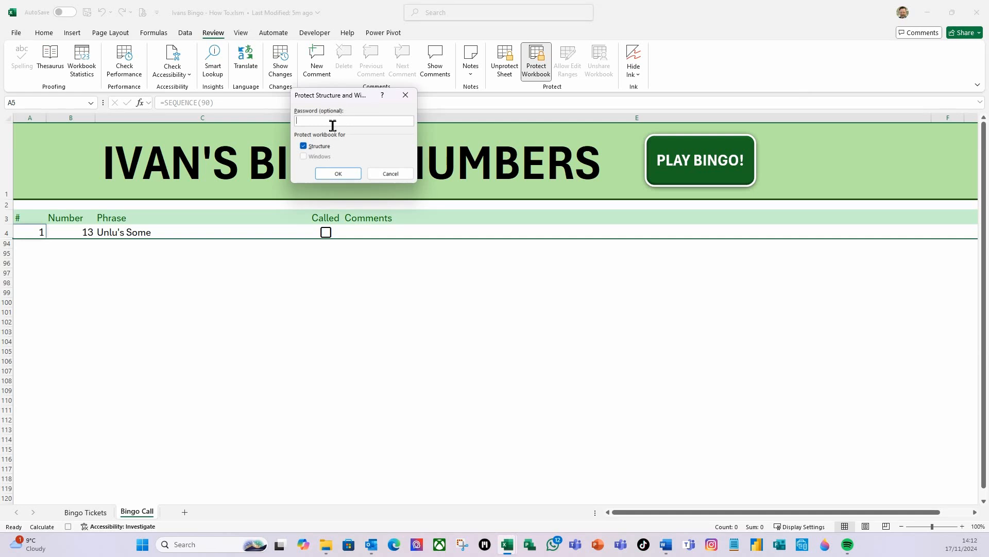
left_click(338, 173)
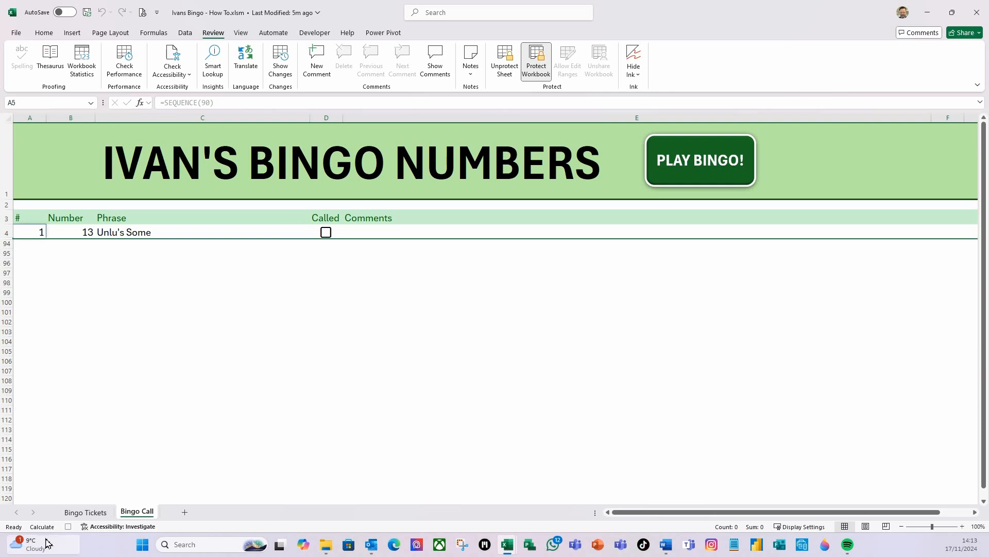
left_click(69, 527)
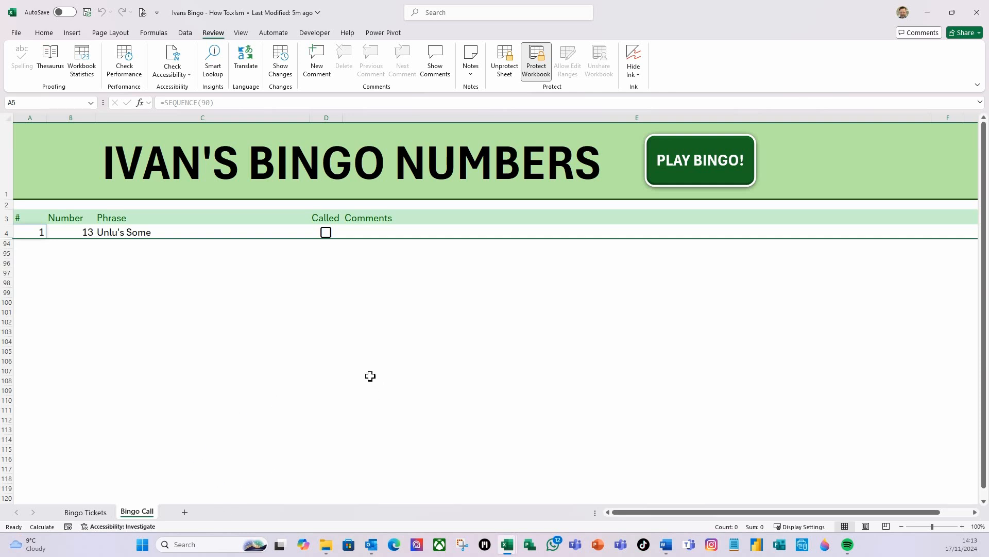
Copy the recorded ActiveWorkbook.Protect Structure:=True, Windows:=False line from Module1 into ThisWorkbook's Workbook_Open procedure, above the For Each loop.
right_click(146, 512)
left_click(191, 395)
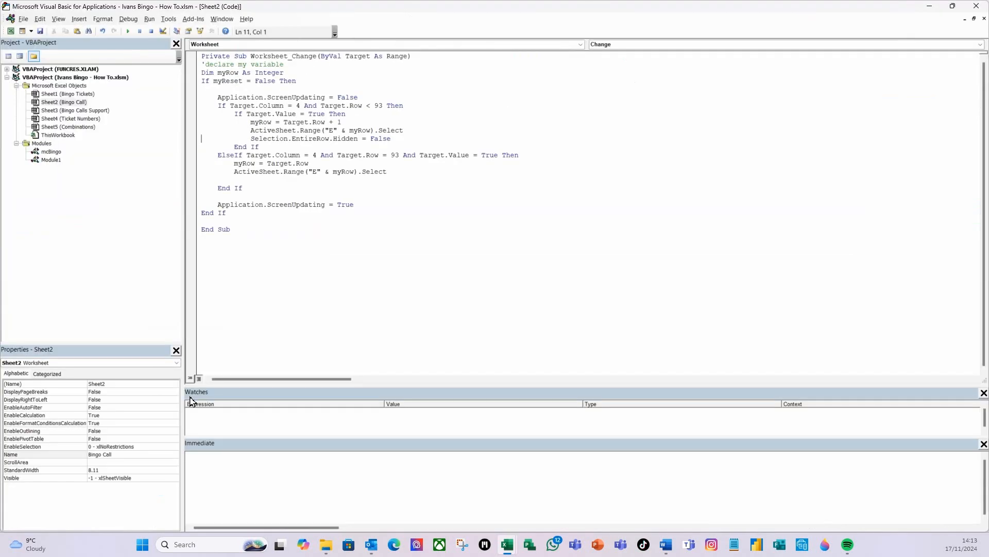
double_click(60, 160)
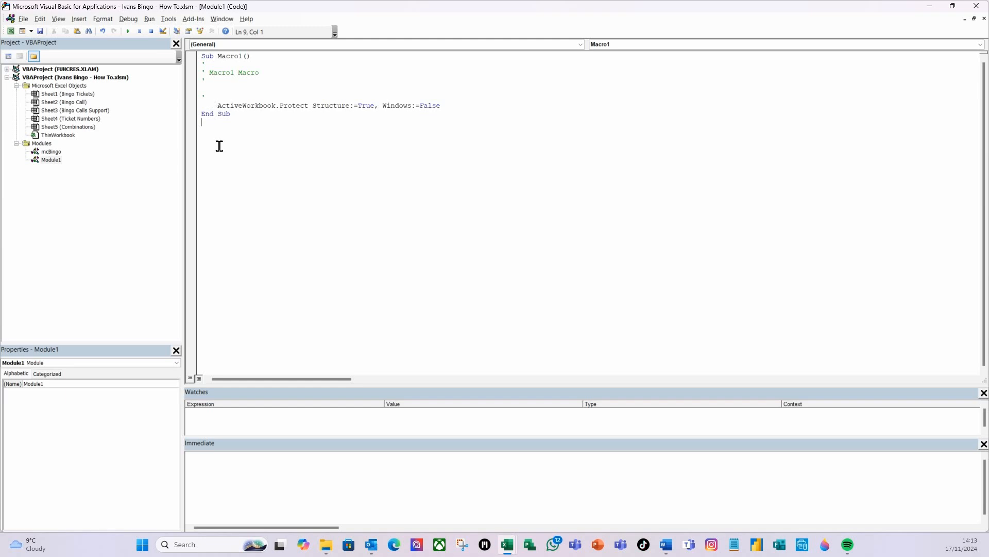
left_click_drag(444, 106, 217, 105)
key("ctrl+c")
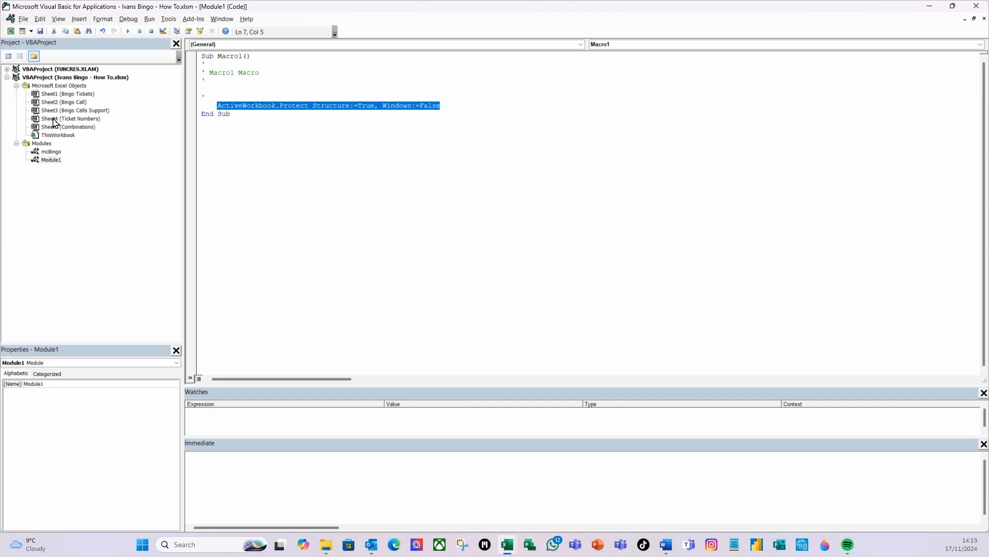
double_click(58, 135)
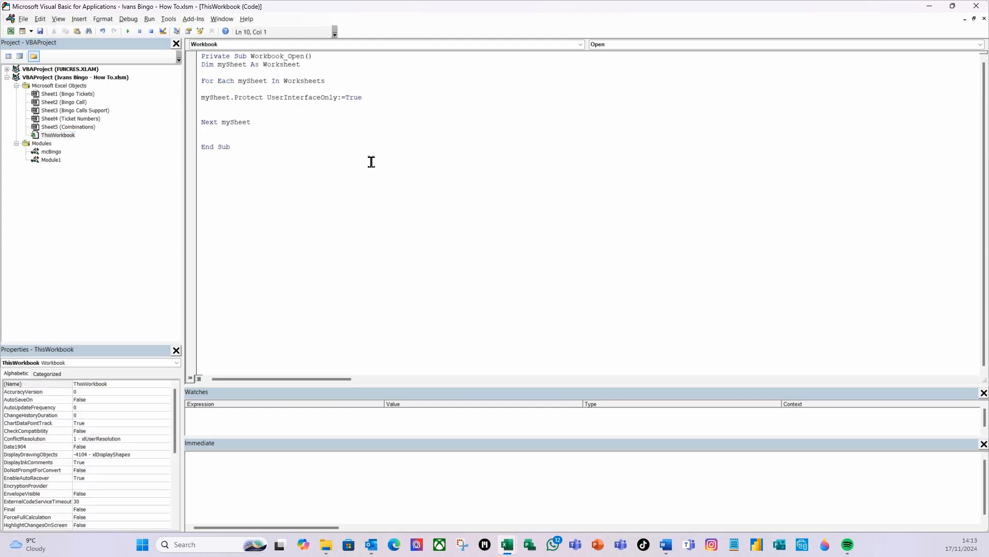
left_click(225, 73)
key("ctrl+v")
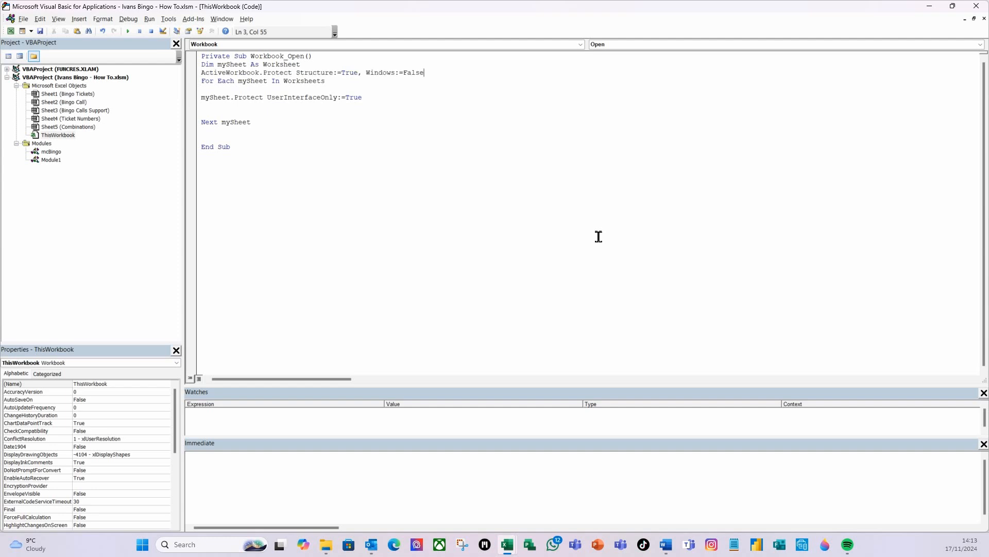
Move the ActiveWorkbook.Protect line from above the For Each loop to directly below Next mySheet.
left_click_drag(425, 73, 201, 73)
key("ctrl+c")
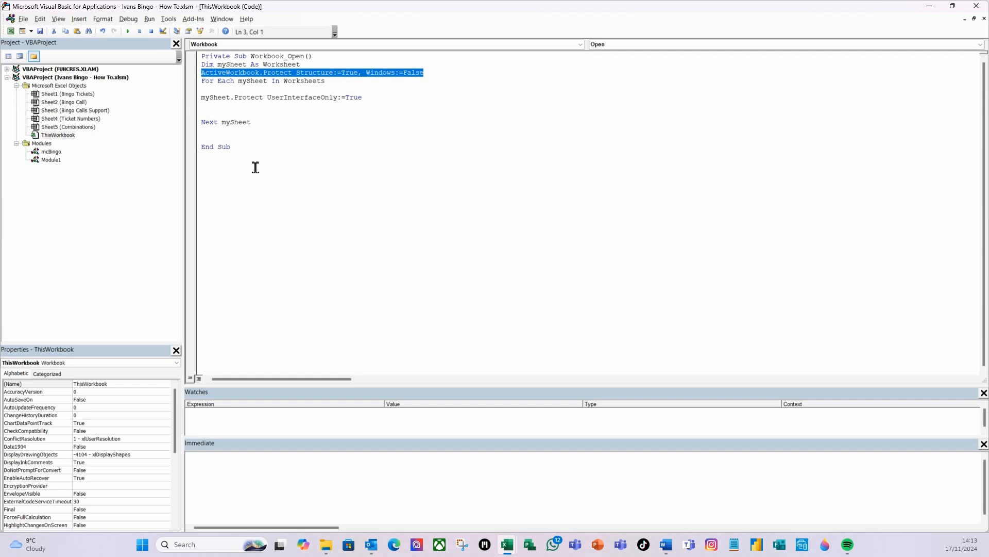
key("Delete")
left_click(225, 130)
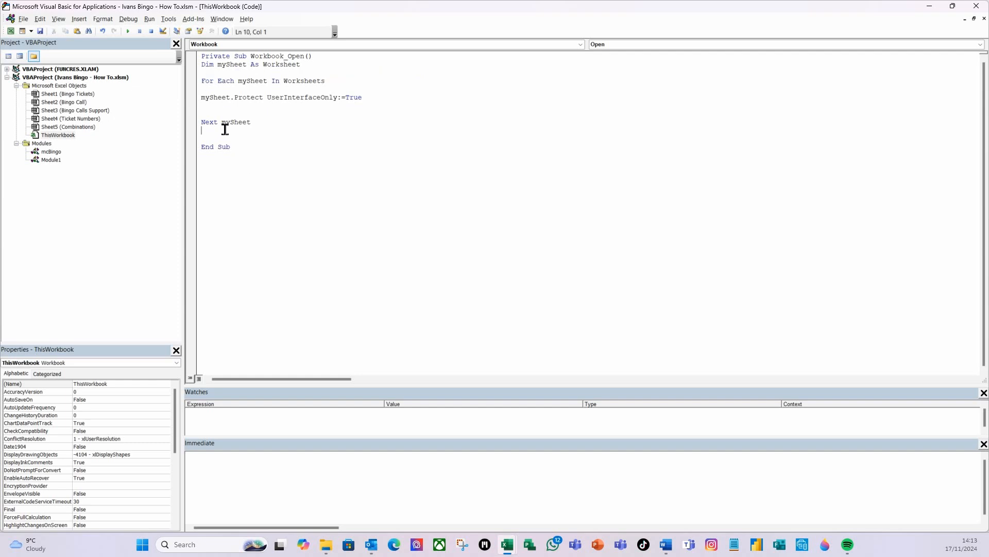
key("ctrl+v")
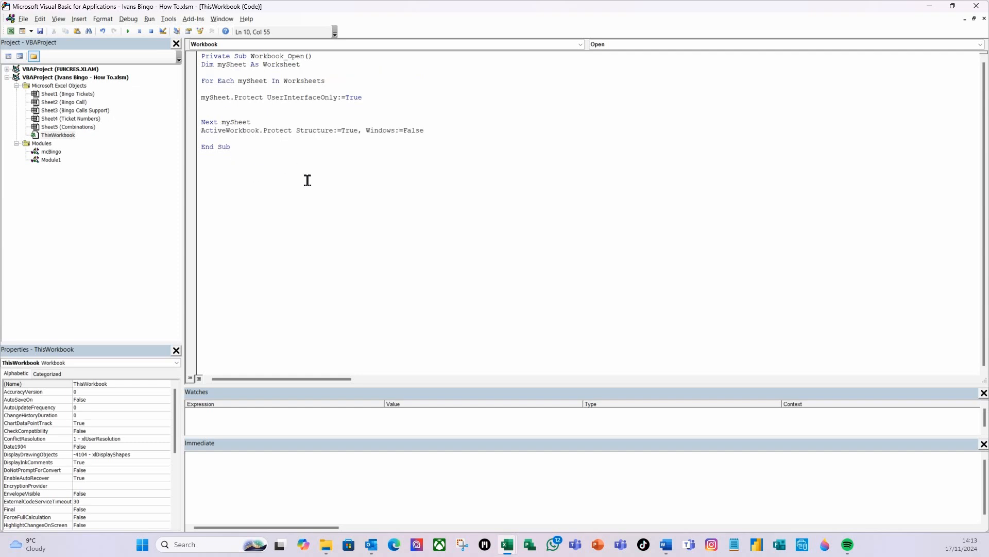
Indent the mySheet.Protect line inside the loop and insert a blank line after Next mySheet.
left_click(204, 97)
key("Tab")
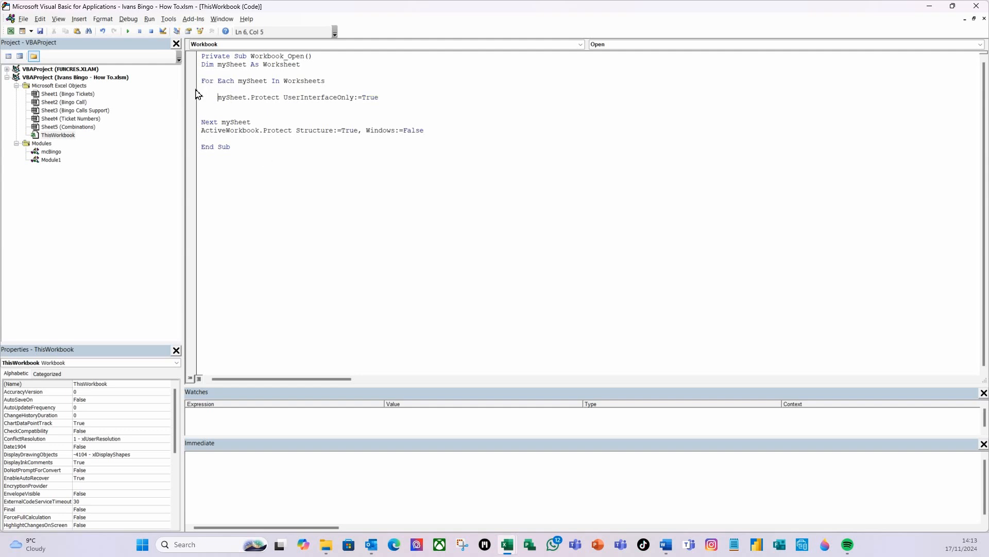
left_click(260, 124)
key("Return")
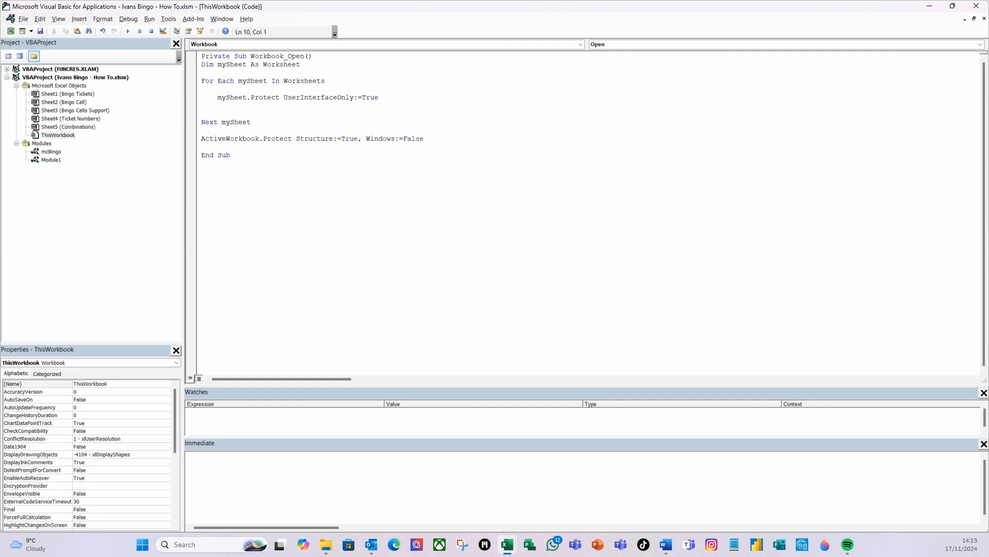
Compile the VBA project and remove Module1 without exporting it.
left_click(128, 19)
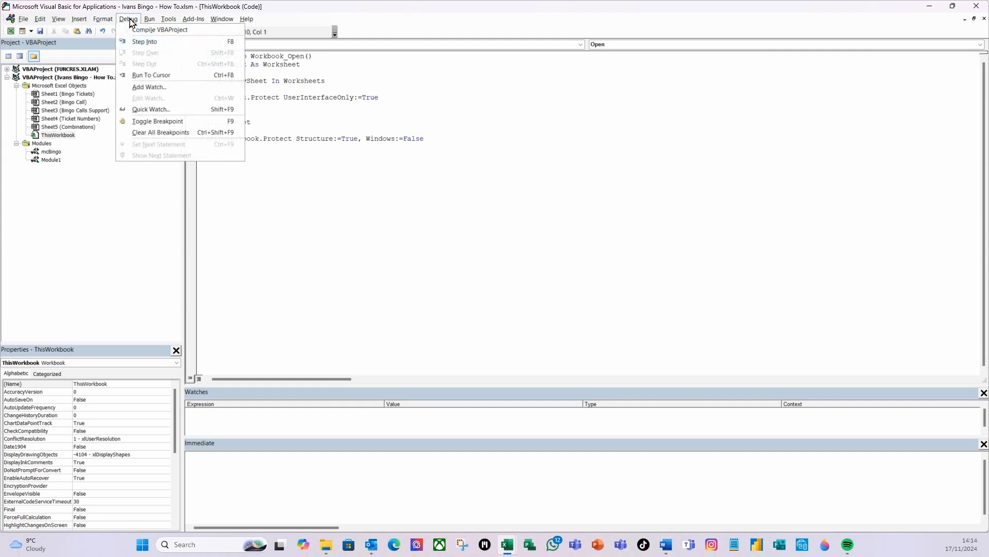
left_click(153, 33)
left_click(51, 160)
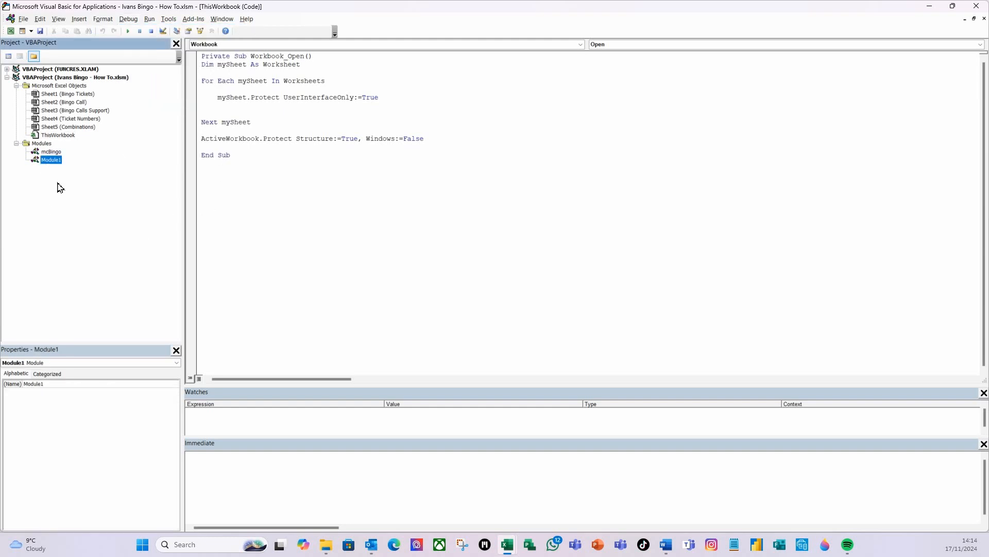
right_click(56, 163)
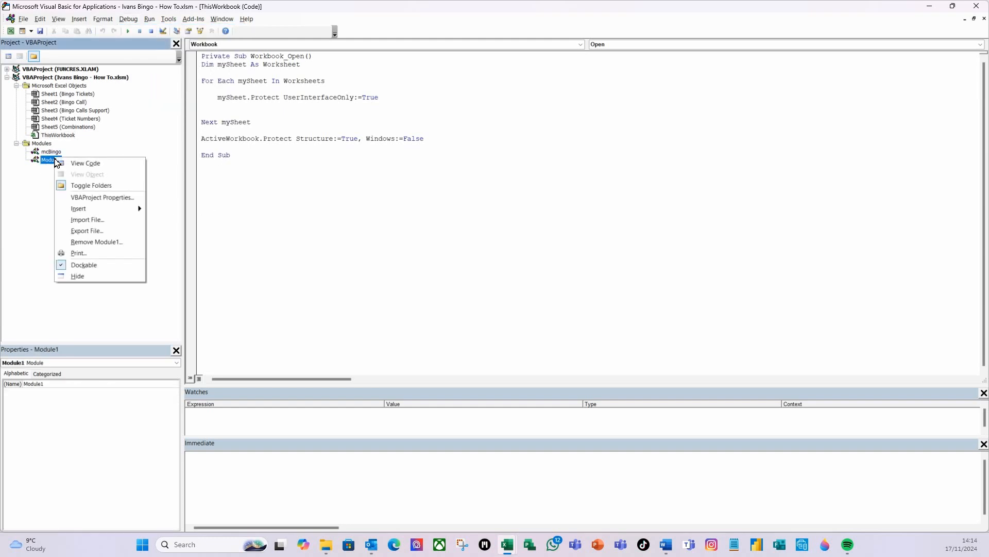
left_click(112, 250)
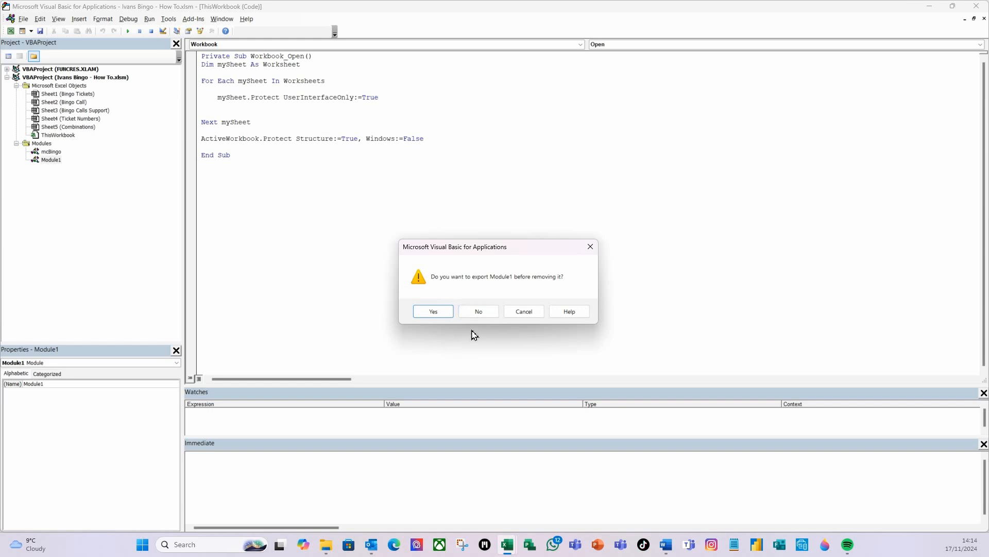
left_click(479, 312)
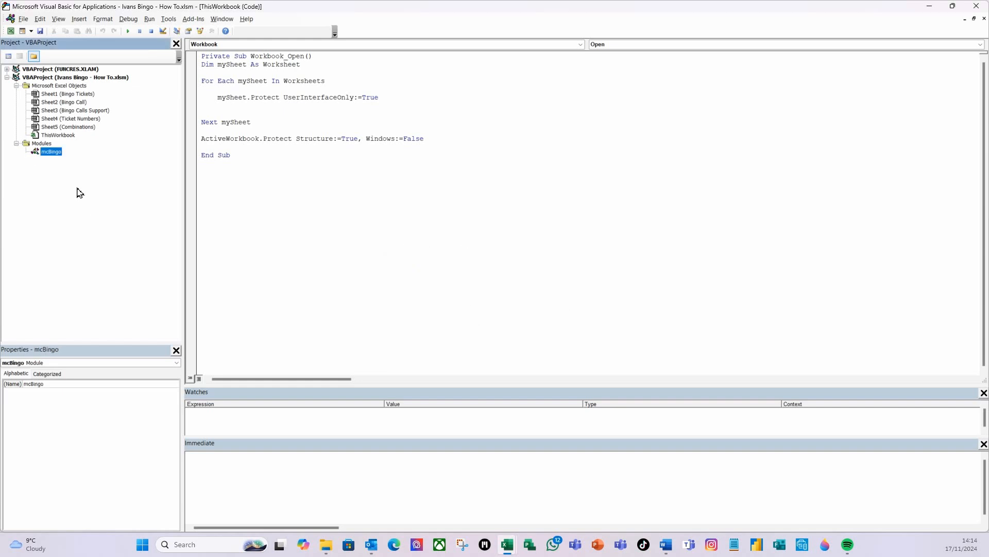
Close the VBA editor and save the bingo workbook.
left_click(132, 20)
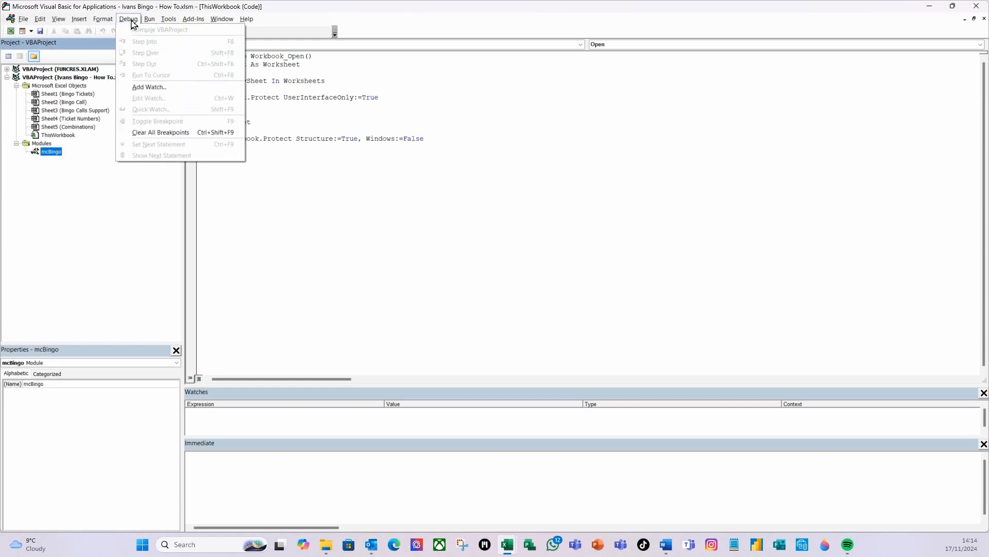
left_click(975, 6)
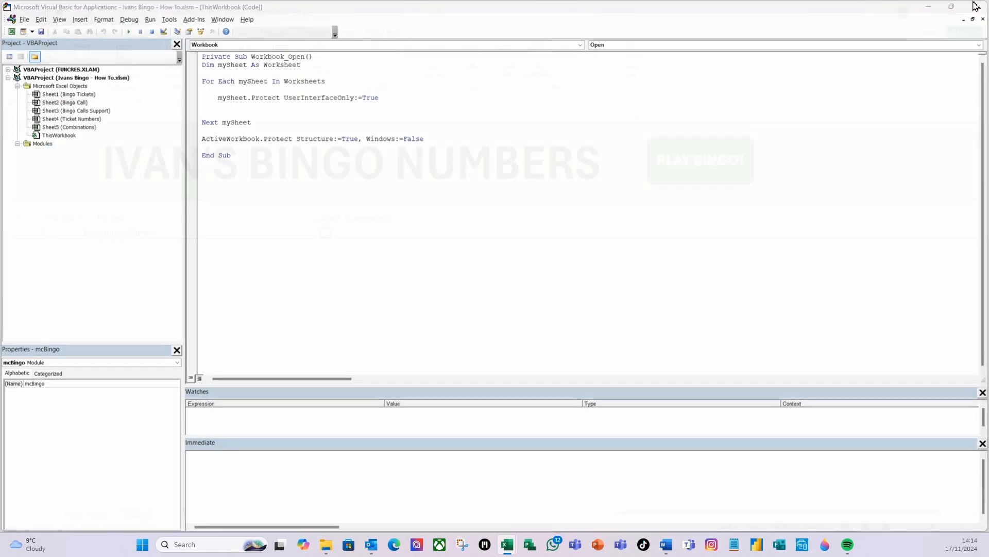
left_click(87, 12)
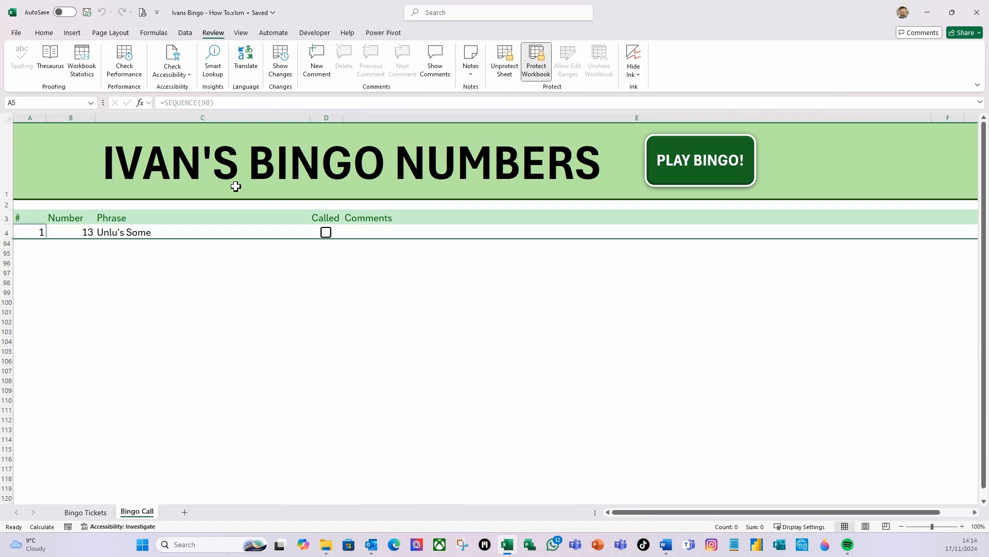
Test the protected Bingo Call sheet by ticking the Called checkboxes of the first five numbers in turn.
left_click(326, 236)
left_click(326, 246)
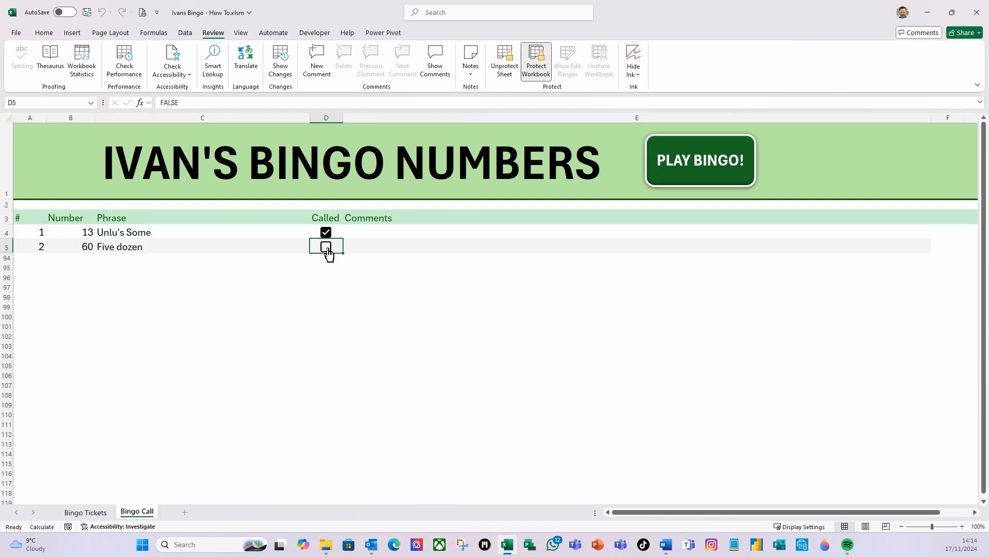
left_click(326, 260)
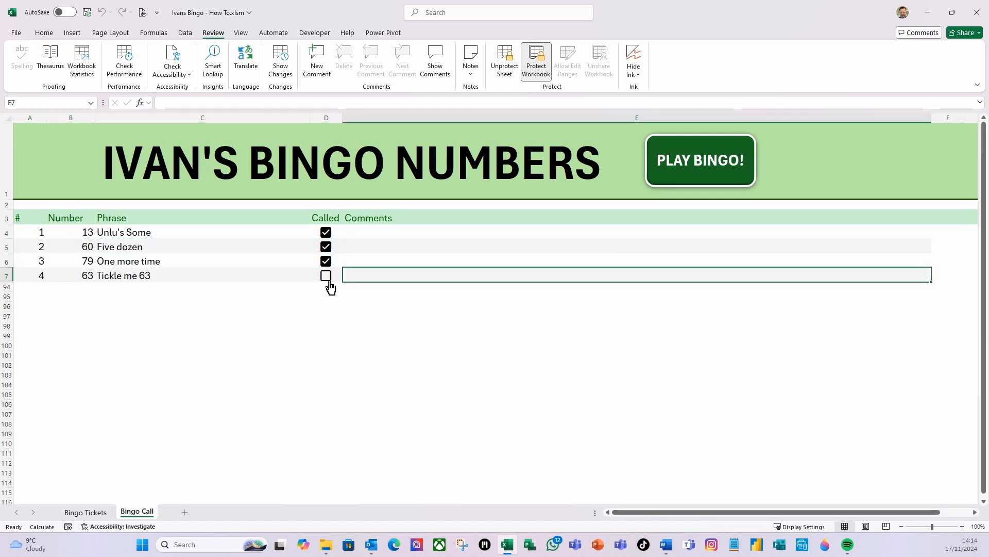
left_click(326, 277)
left_click(325, 290)
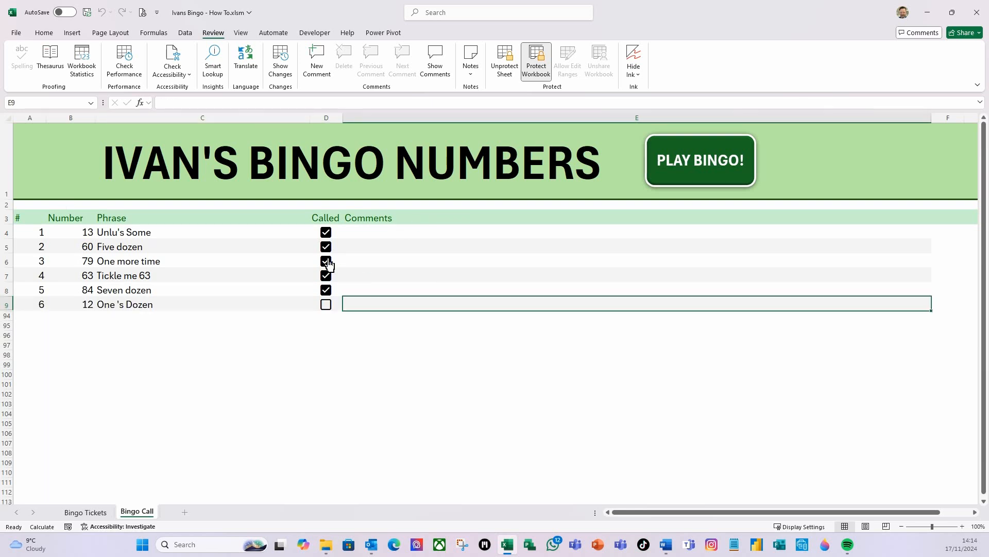
Check which sheet commands are available for the Bingo Call sheet, and view the Bingo Tickets sheet.
right_click(137, 511)
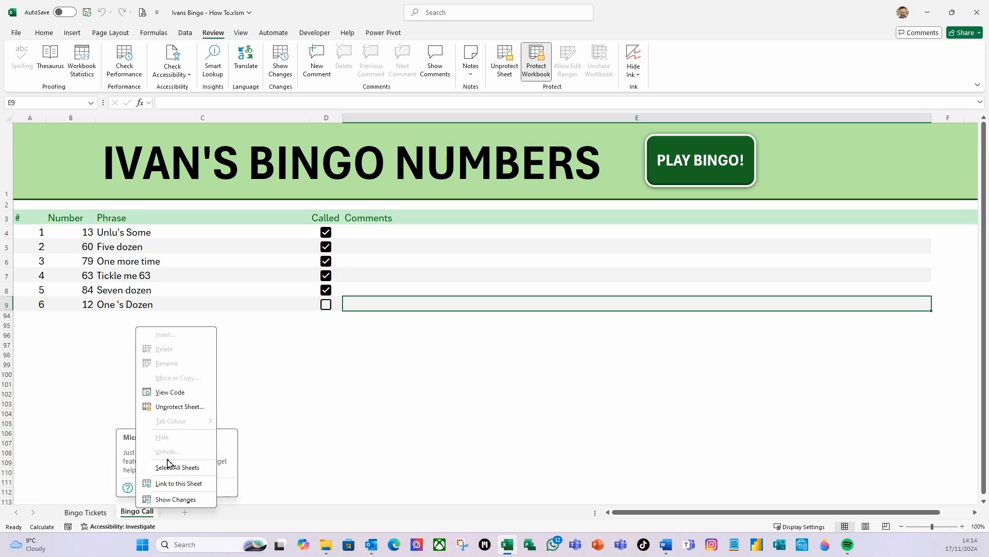
left_click(90, 513)
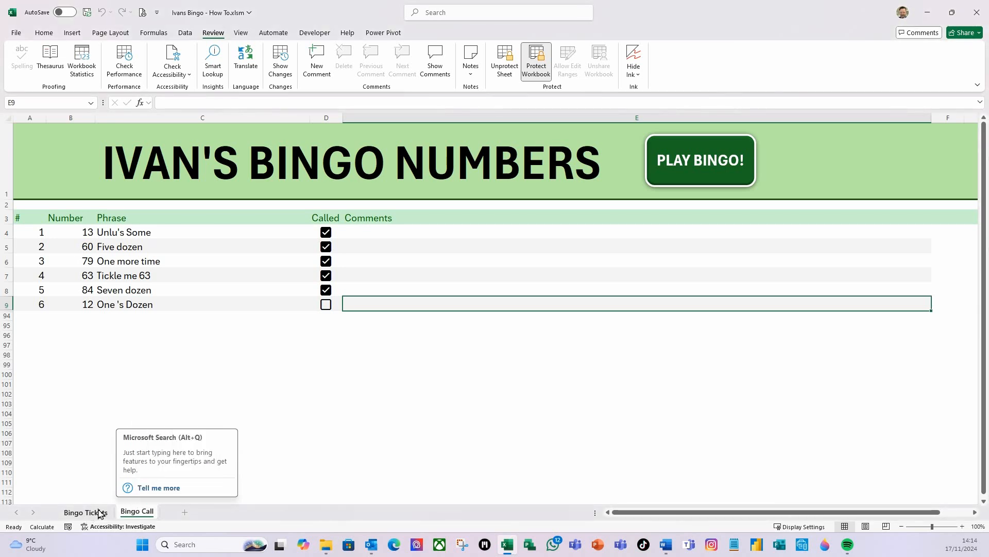
left_click(90, 513)
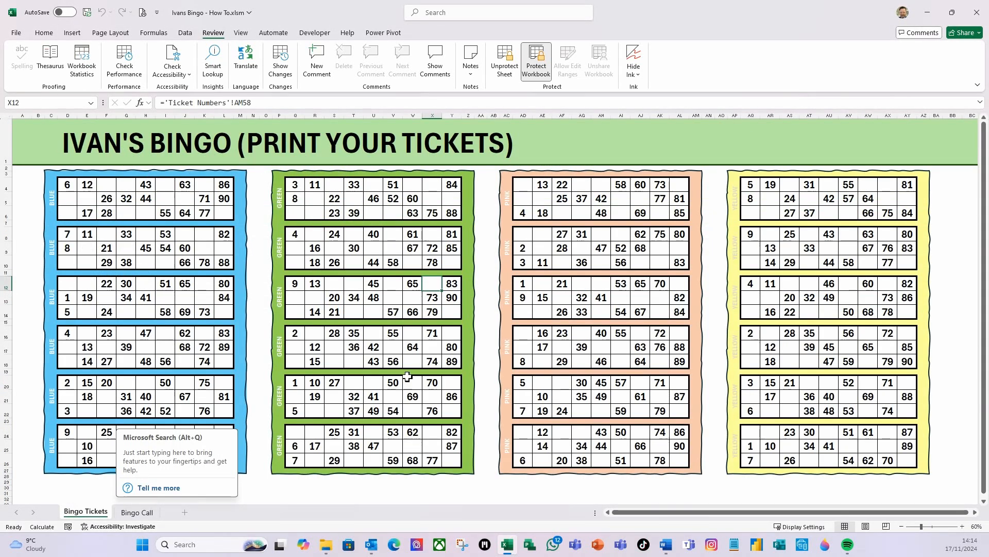
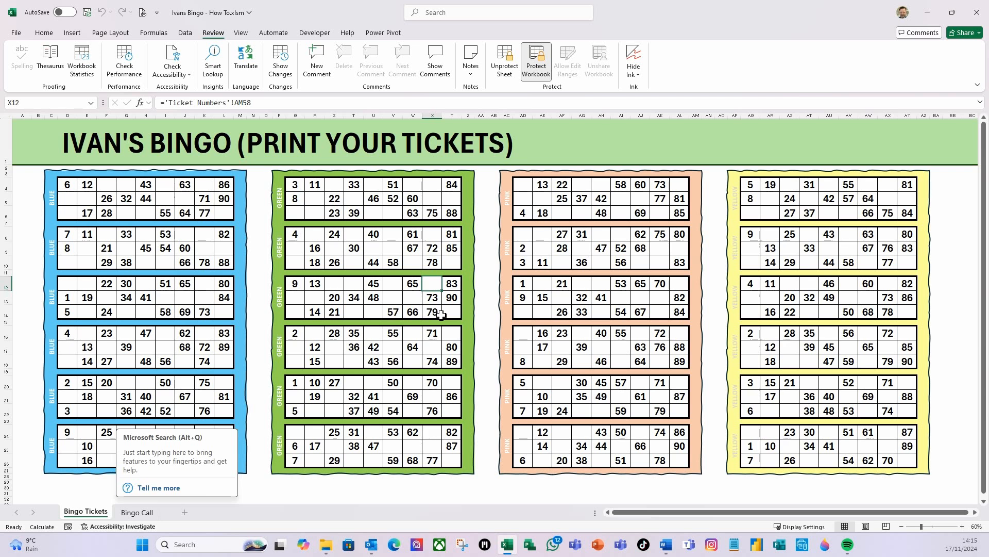
Preview the printout of the Bingo Tickets sheet and return to the worksheet.
left_click(599, 149)
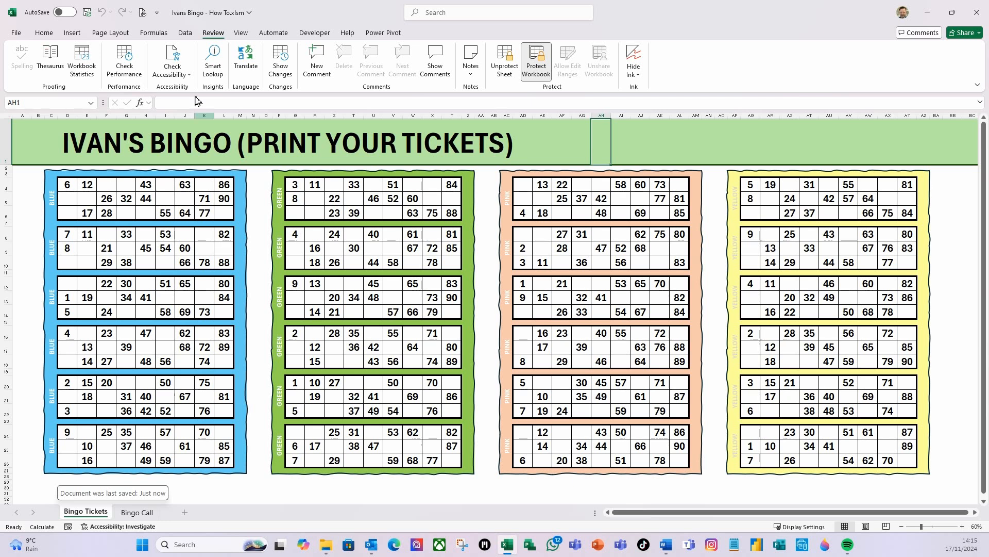
left_click(142, 13)
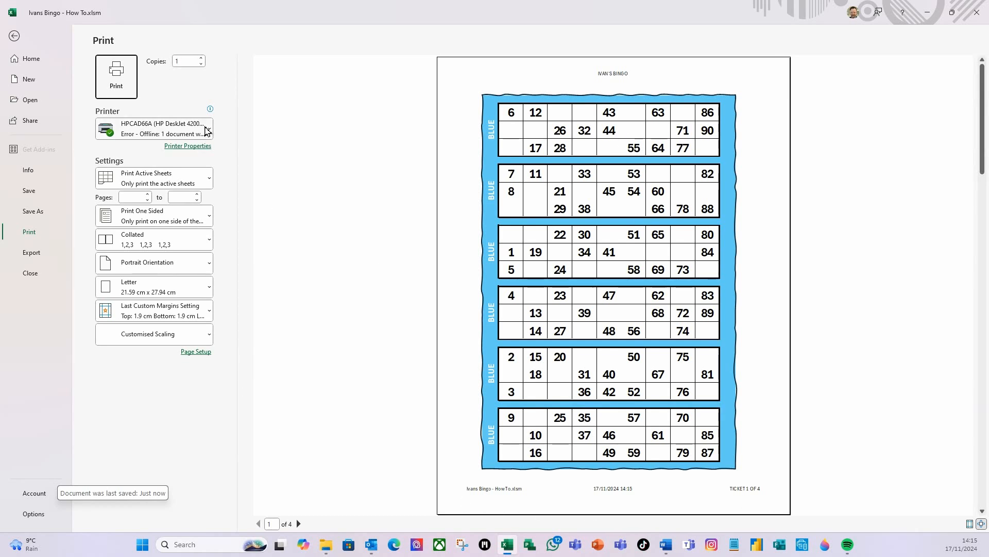
left_click(15, 37)
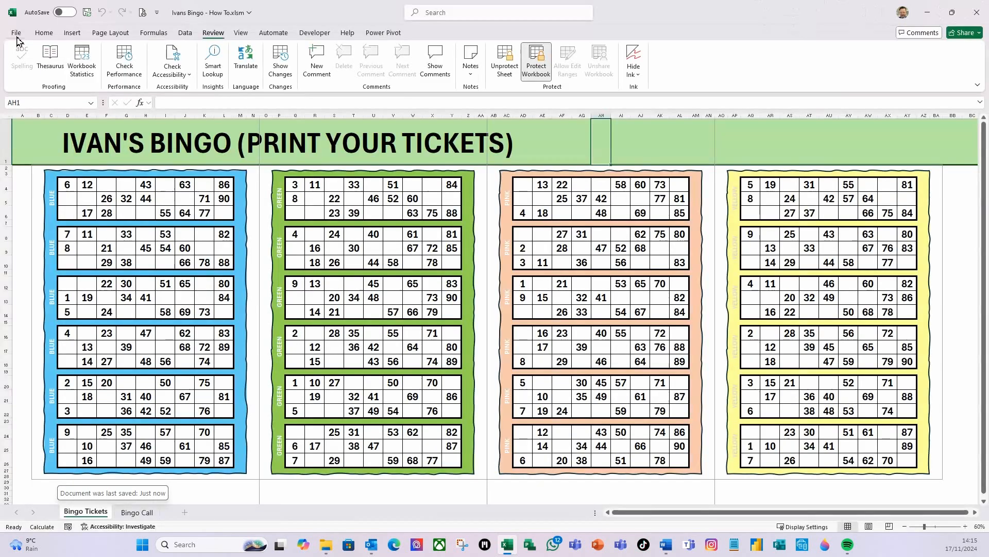
On the Bingo Call sheet, mark the sixth and seventh numbers as called and comment the eighth with "First line" and the winner's first name.
left_click(135, 511)
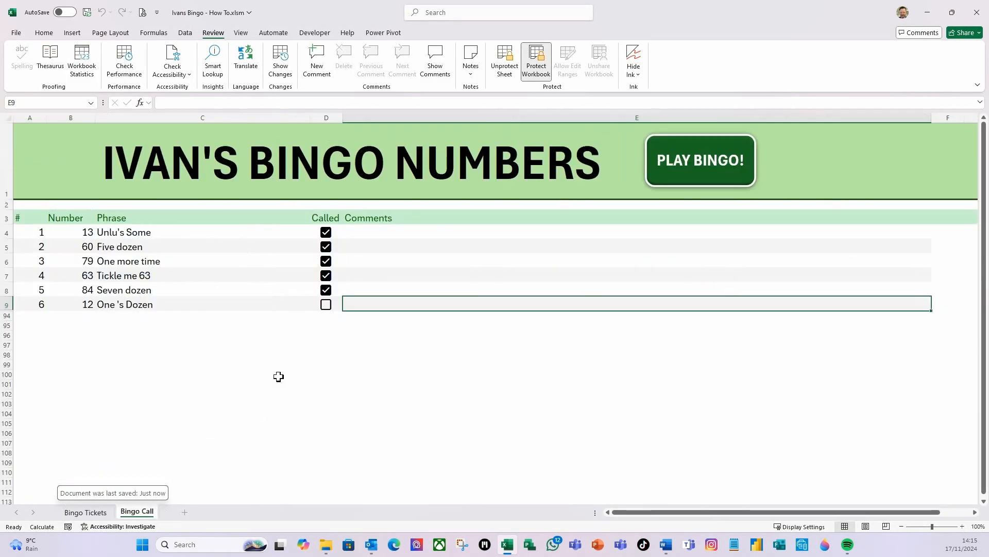
left_click(327, 304)
left_click(327, 321)
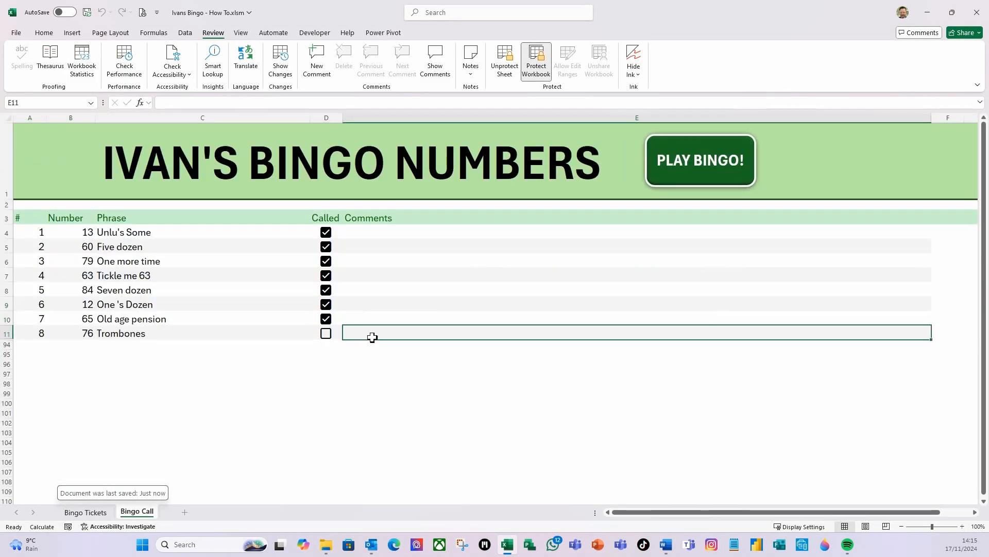
type("Fi")
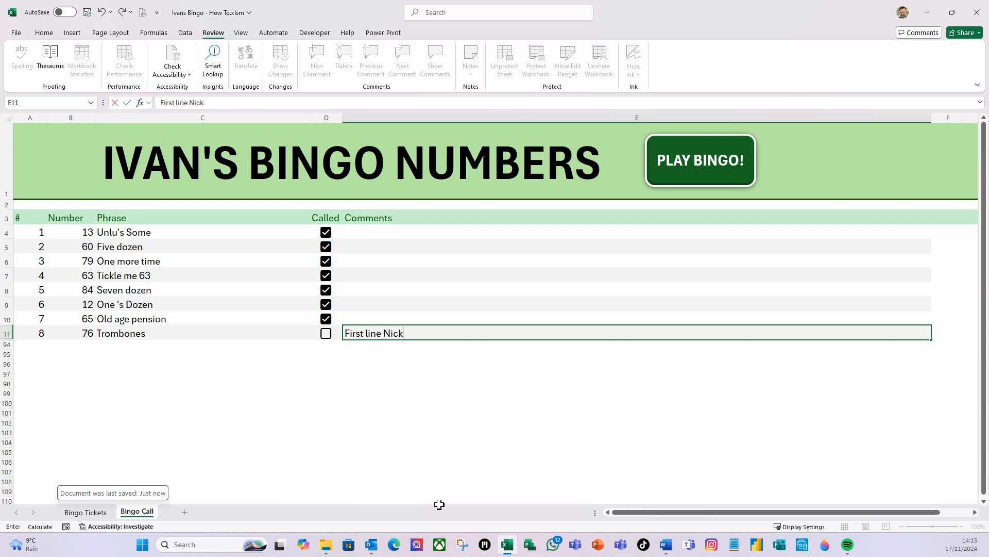
type("rst line Nick")
key("Return")
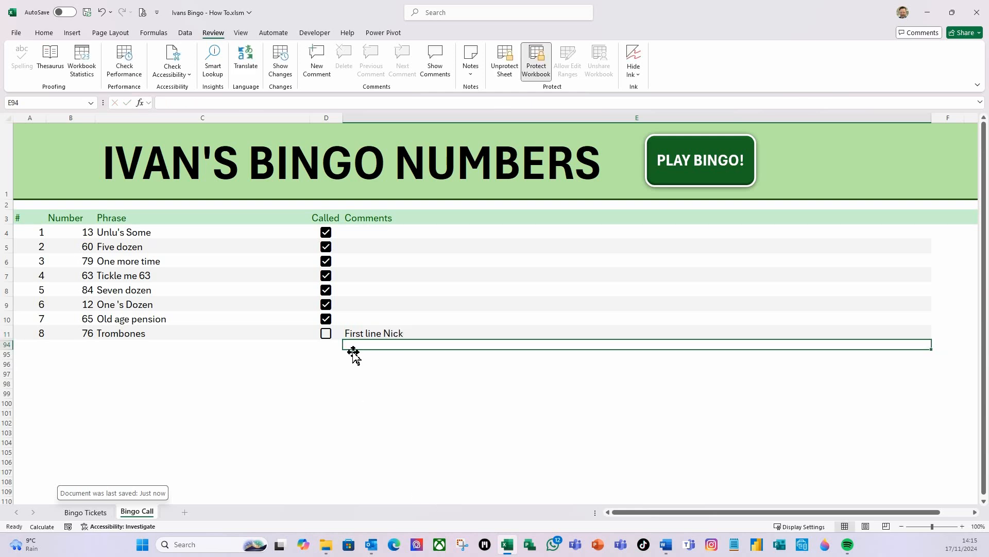
Mark the eighth, ninth and tenth numbers as called.
left_click(326, 333)
left_click(326, 347)
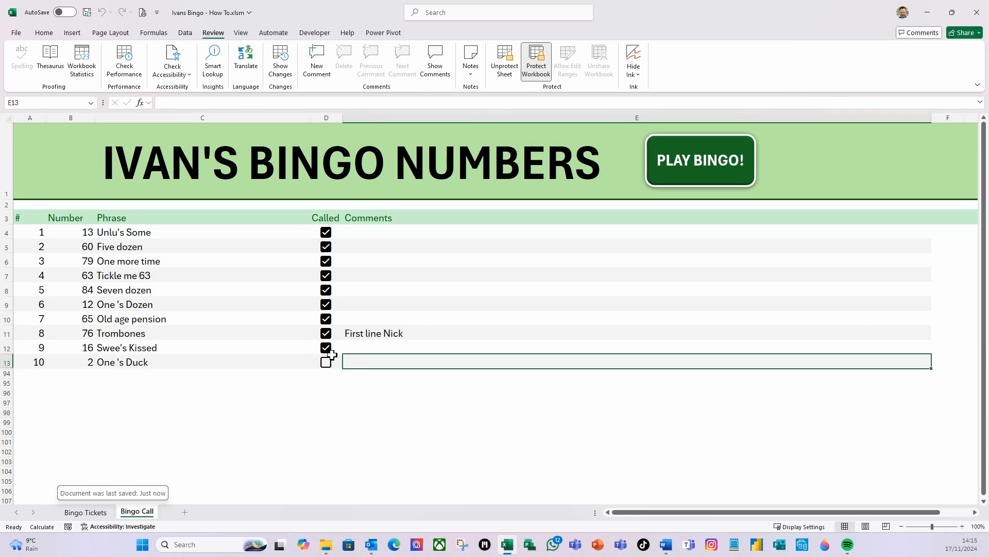
left_click(326, 363)
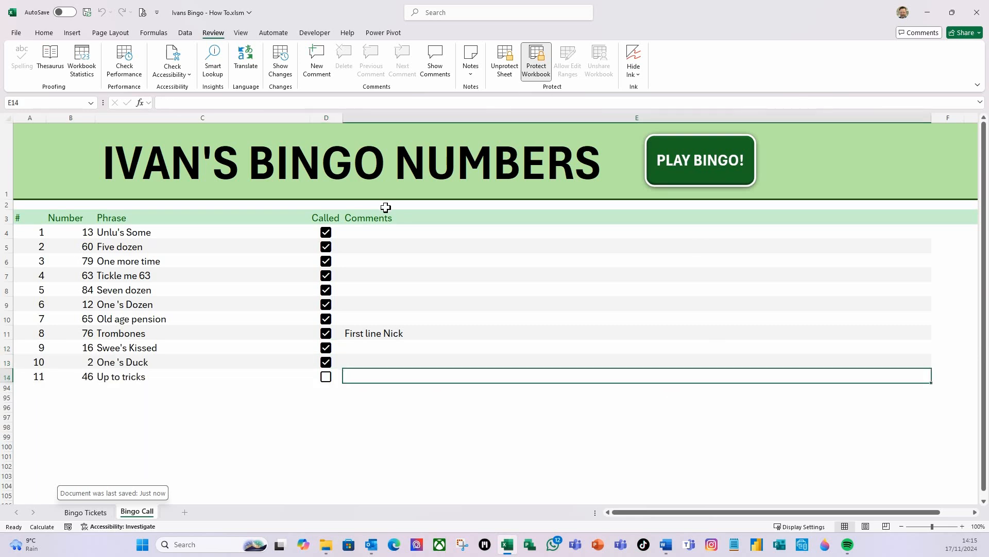
Run PLAY BINGO! to create new tickets and restart the game, accepting both messages.
left_click(702, 168)
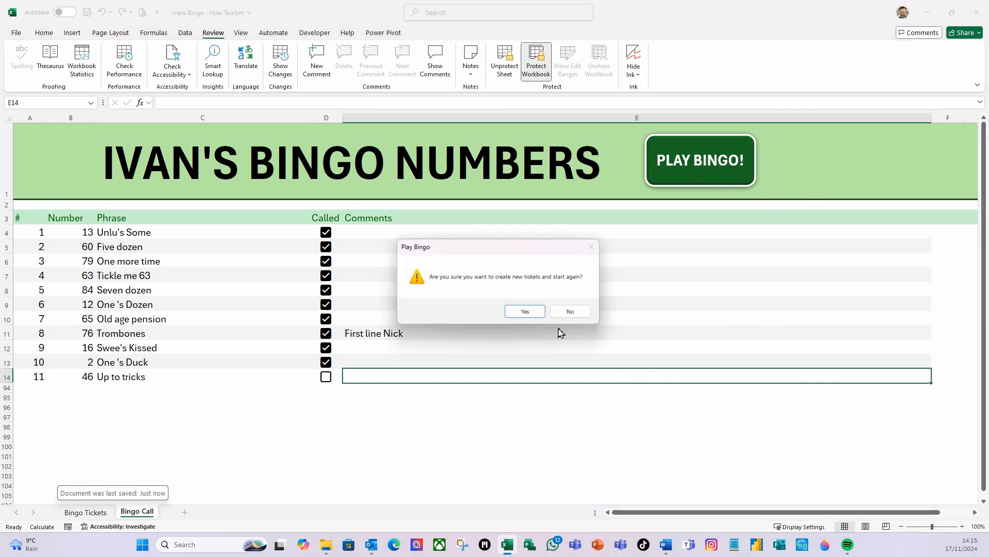
left_click(535, 312)
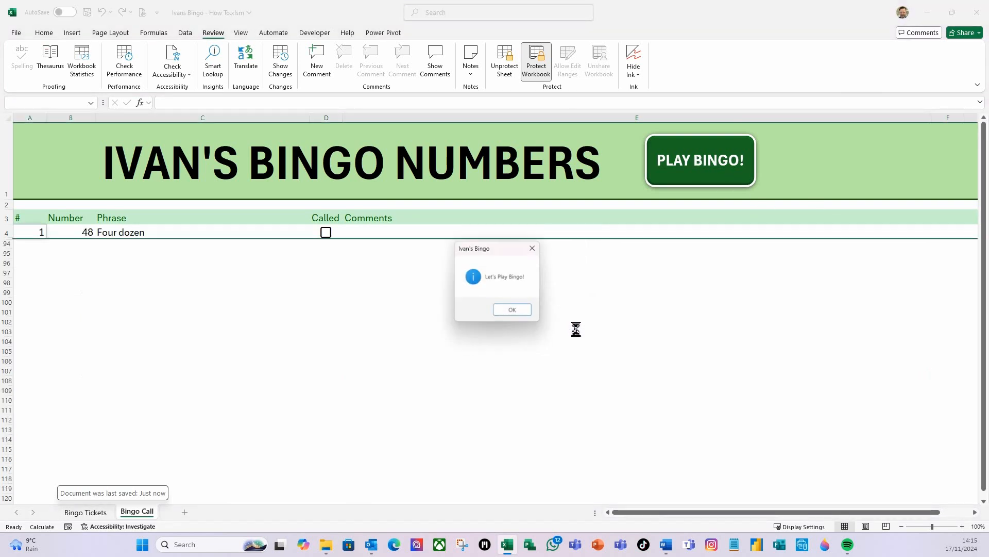
left_click(512, 312)
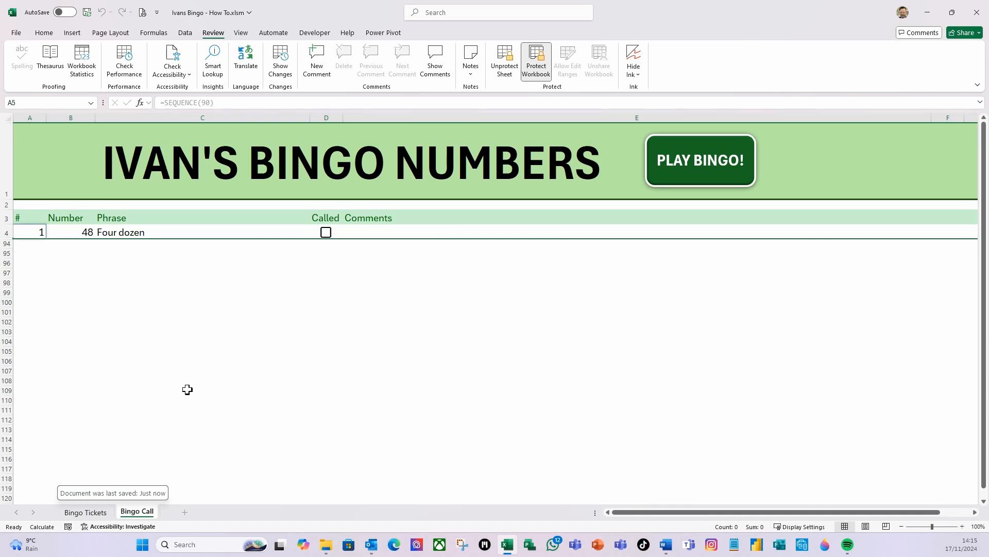